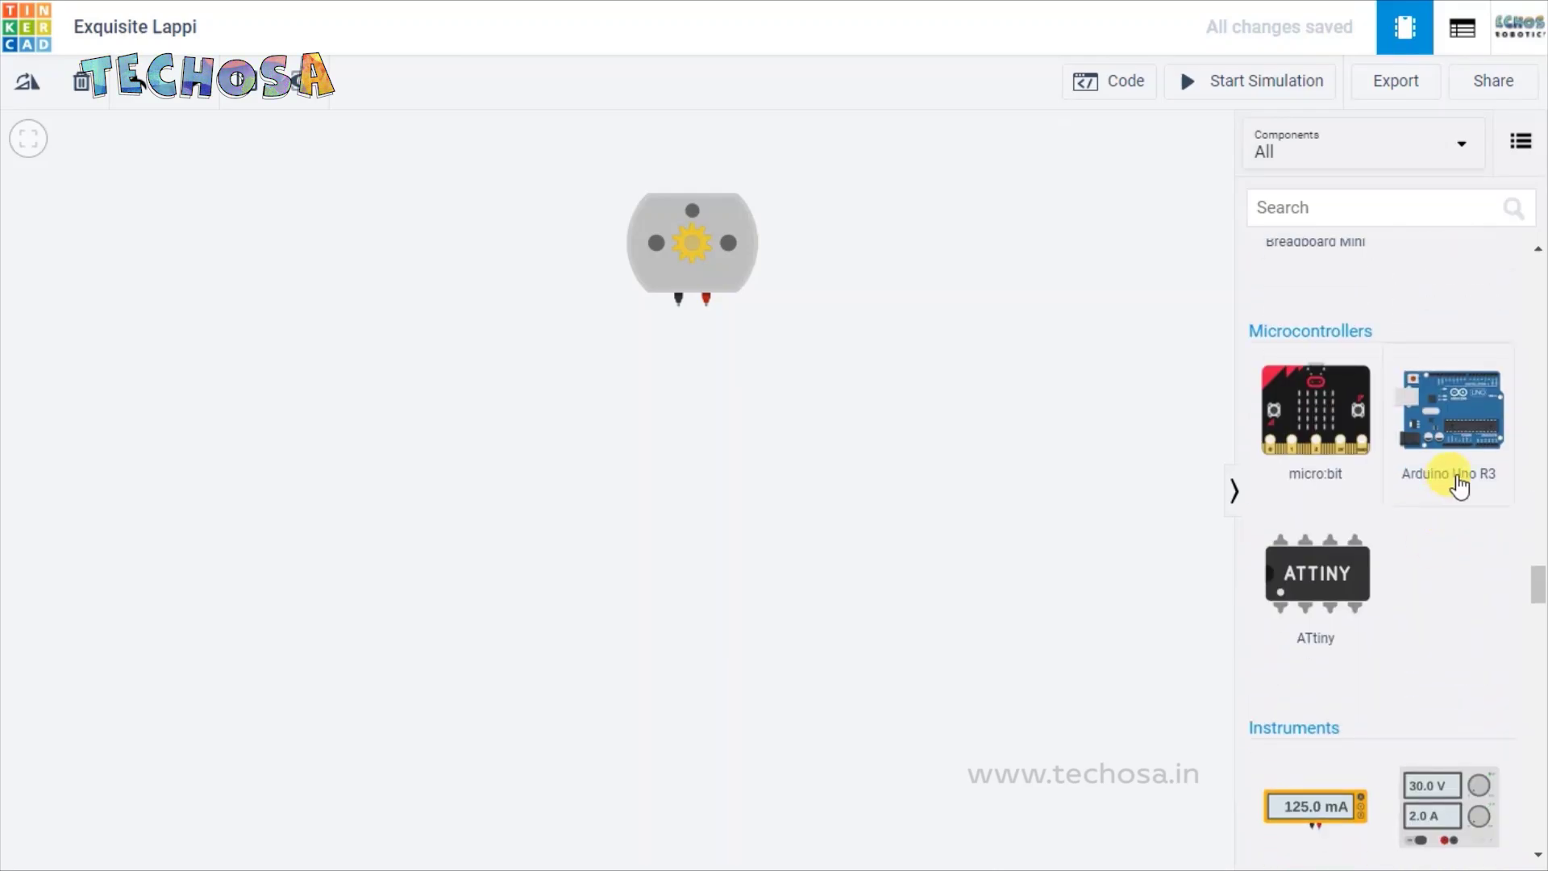
# Step: Place an Arduino Uno R3 on the workplane, below and to the left of the DC motor
pyautogui.moveTo(1474, 435); pyautogui.dragTo(341, 480)
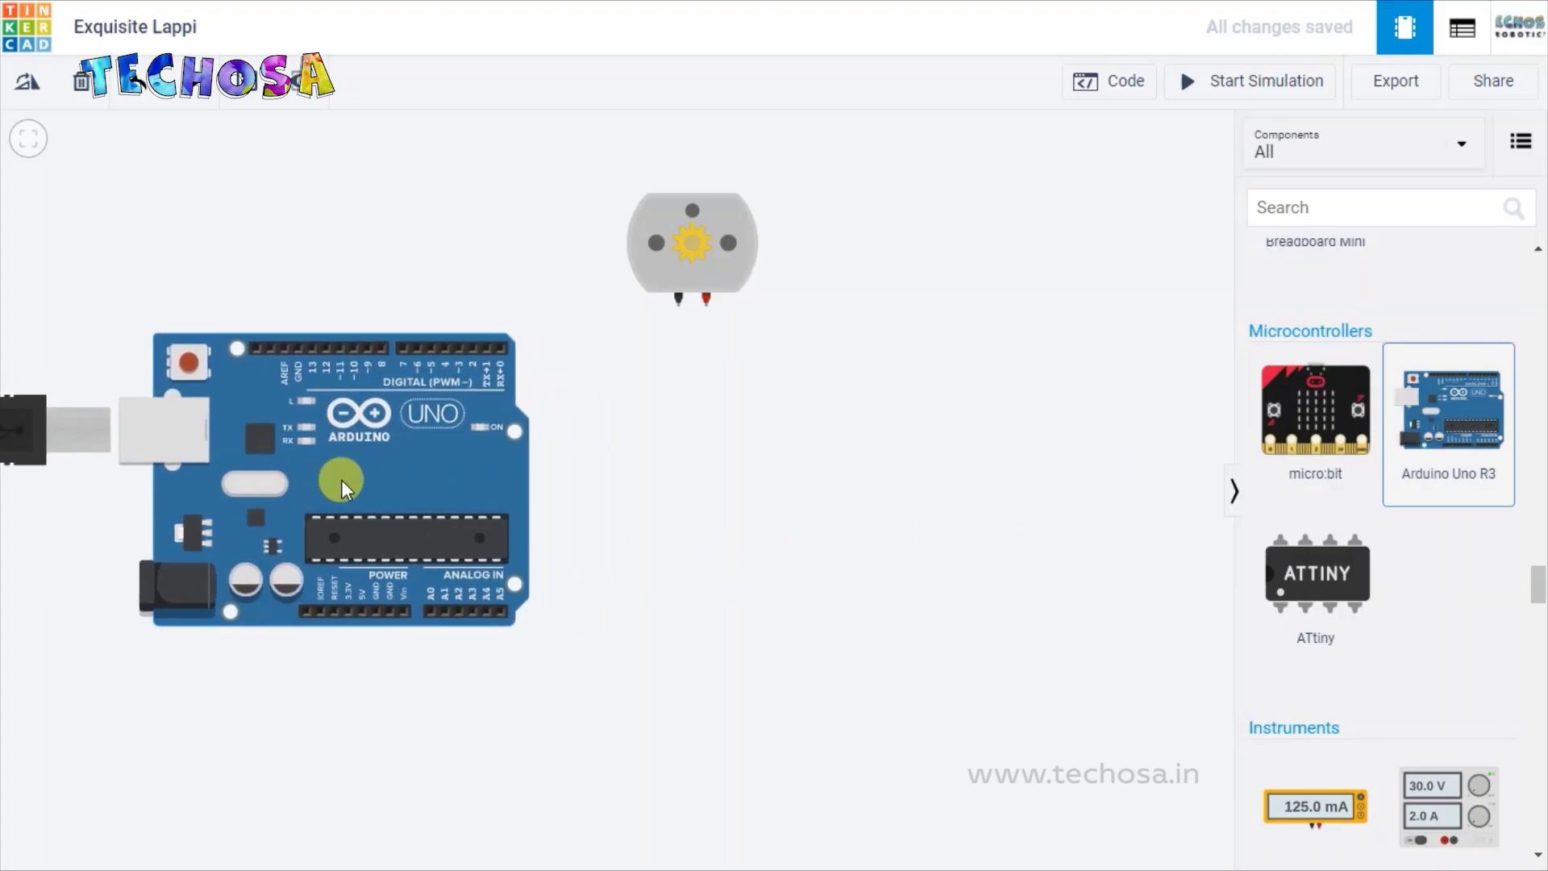
pyautogui.click(713, 512)
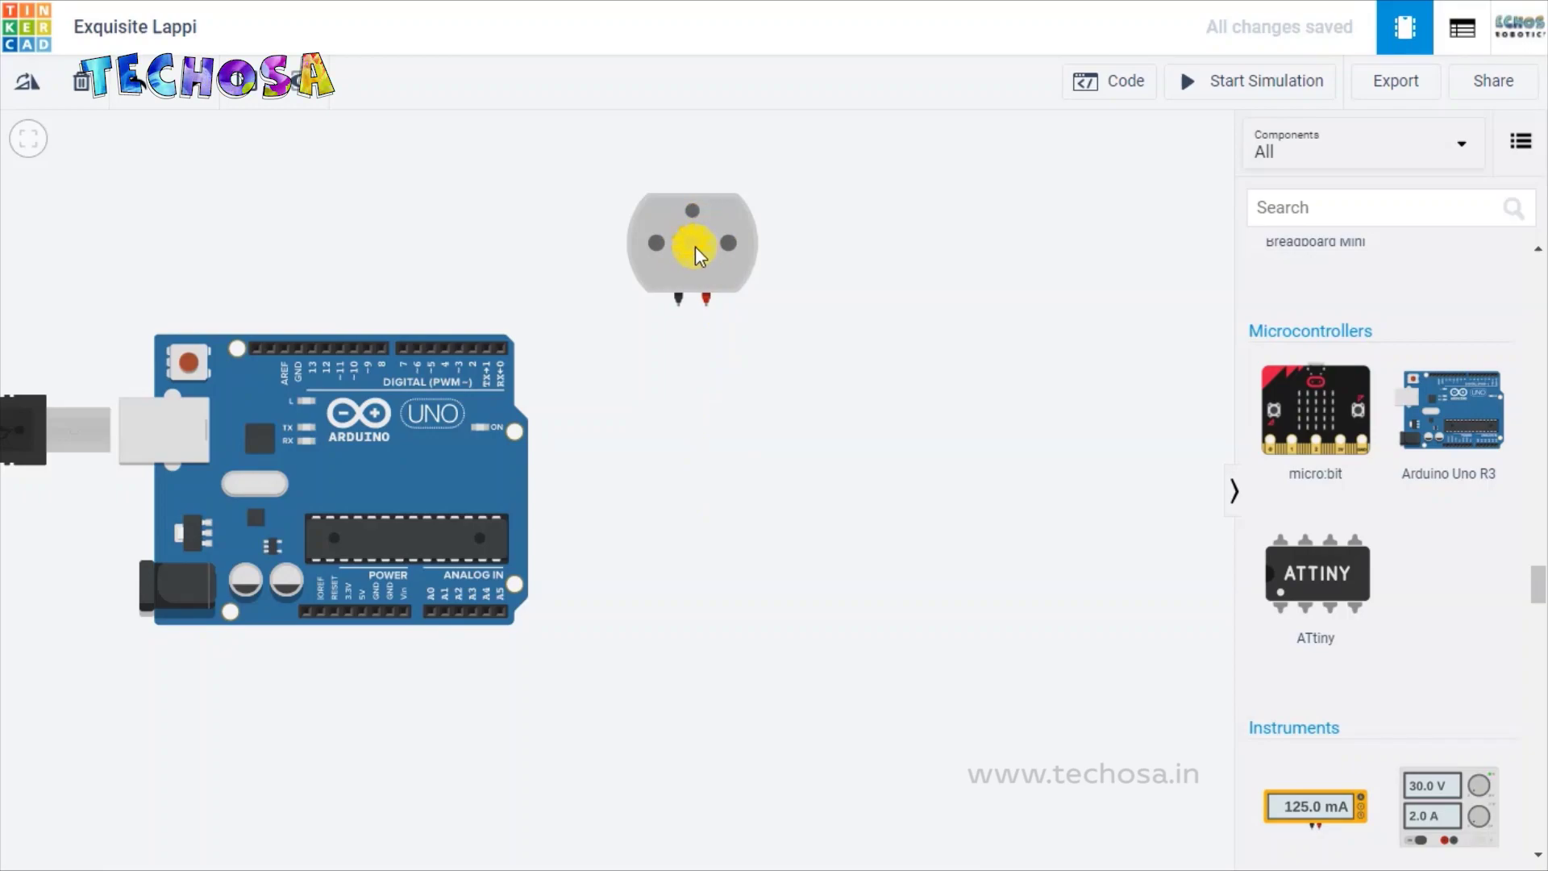
# Step: Search the components for "driver" and place an H-bridge Motor Driver (L293D) between the Arduino and the component library
pyautogui.click(1281, 200)
pyautogui.write('Driver')
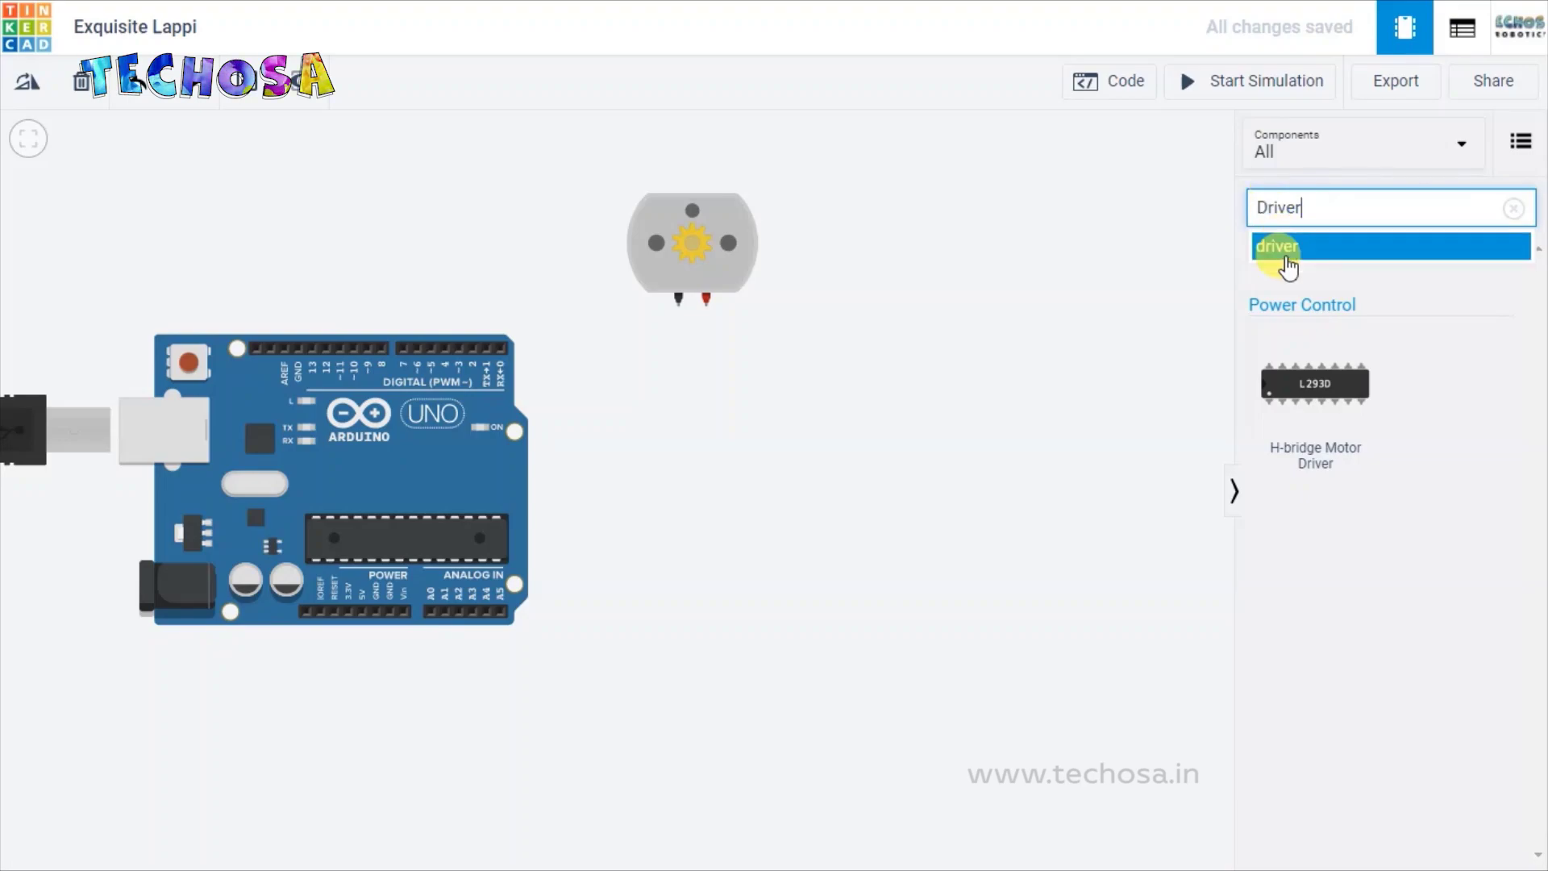
pyautogui.click(1274, 246)
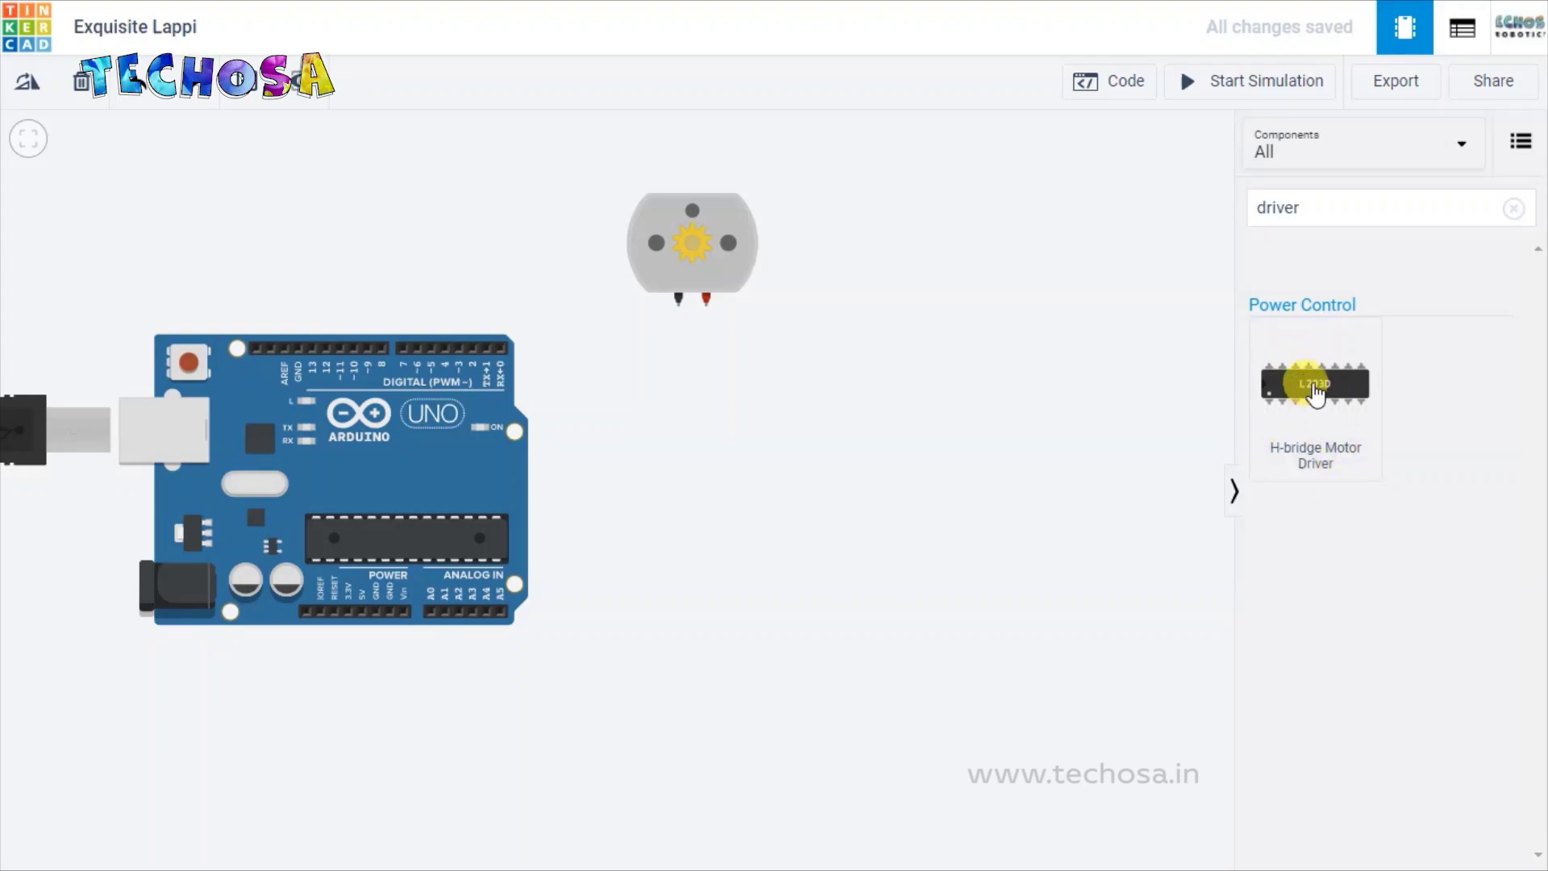
pyautogui.moveTo(1316, 395); pyautogui.dragTo(846, 457)
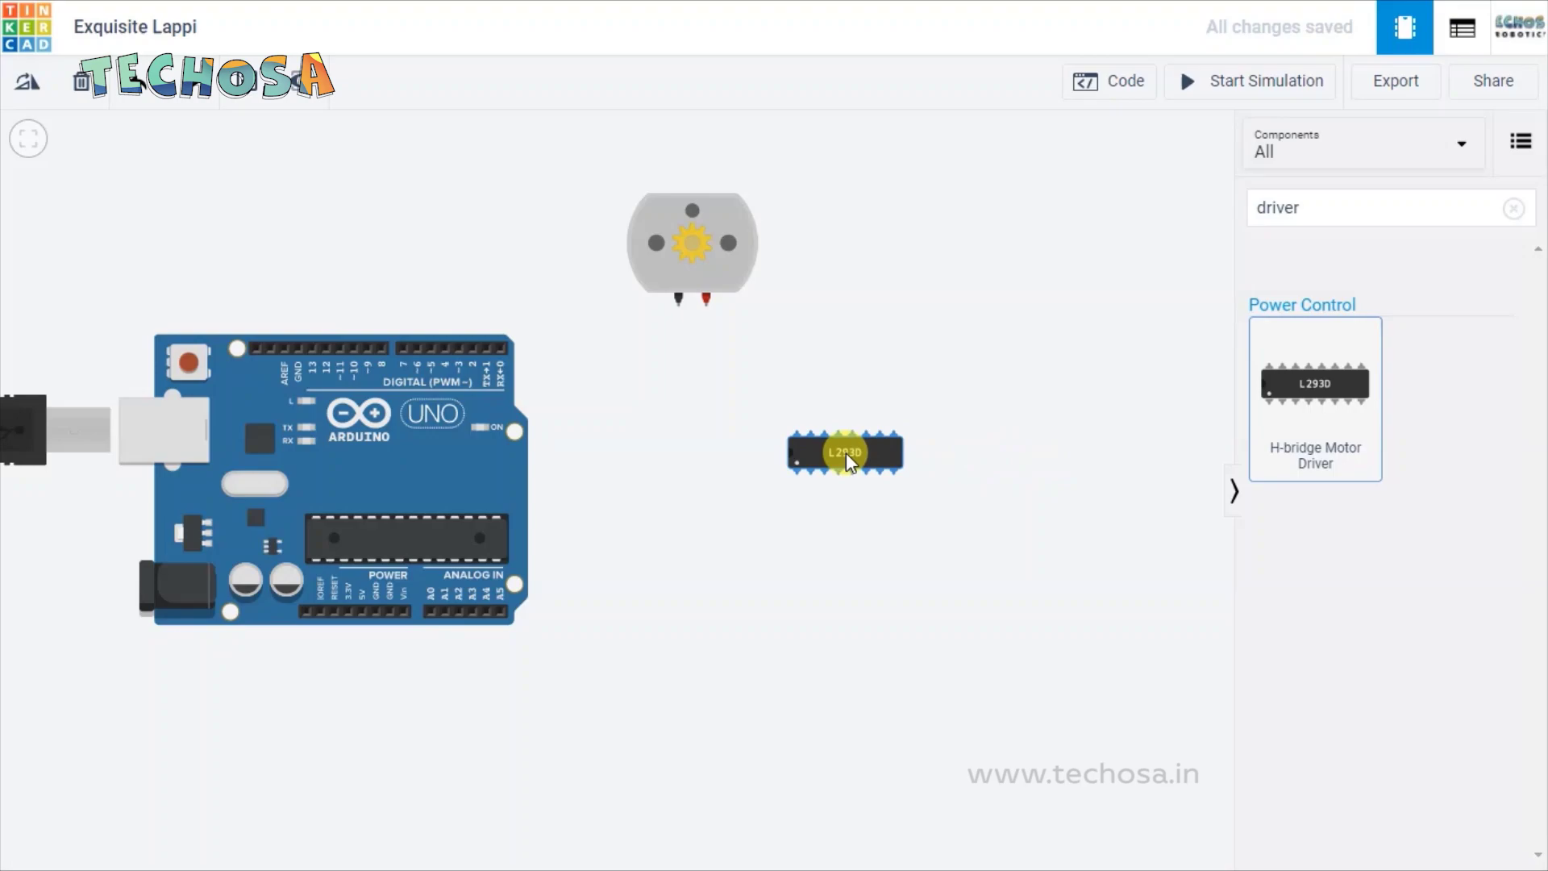
# Step: Rename the H-bridge motor driver as Driver IC
pyautogui.scroll(4, 845, 452)
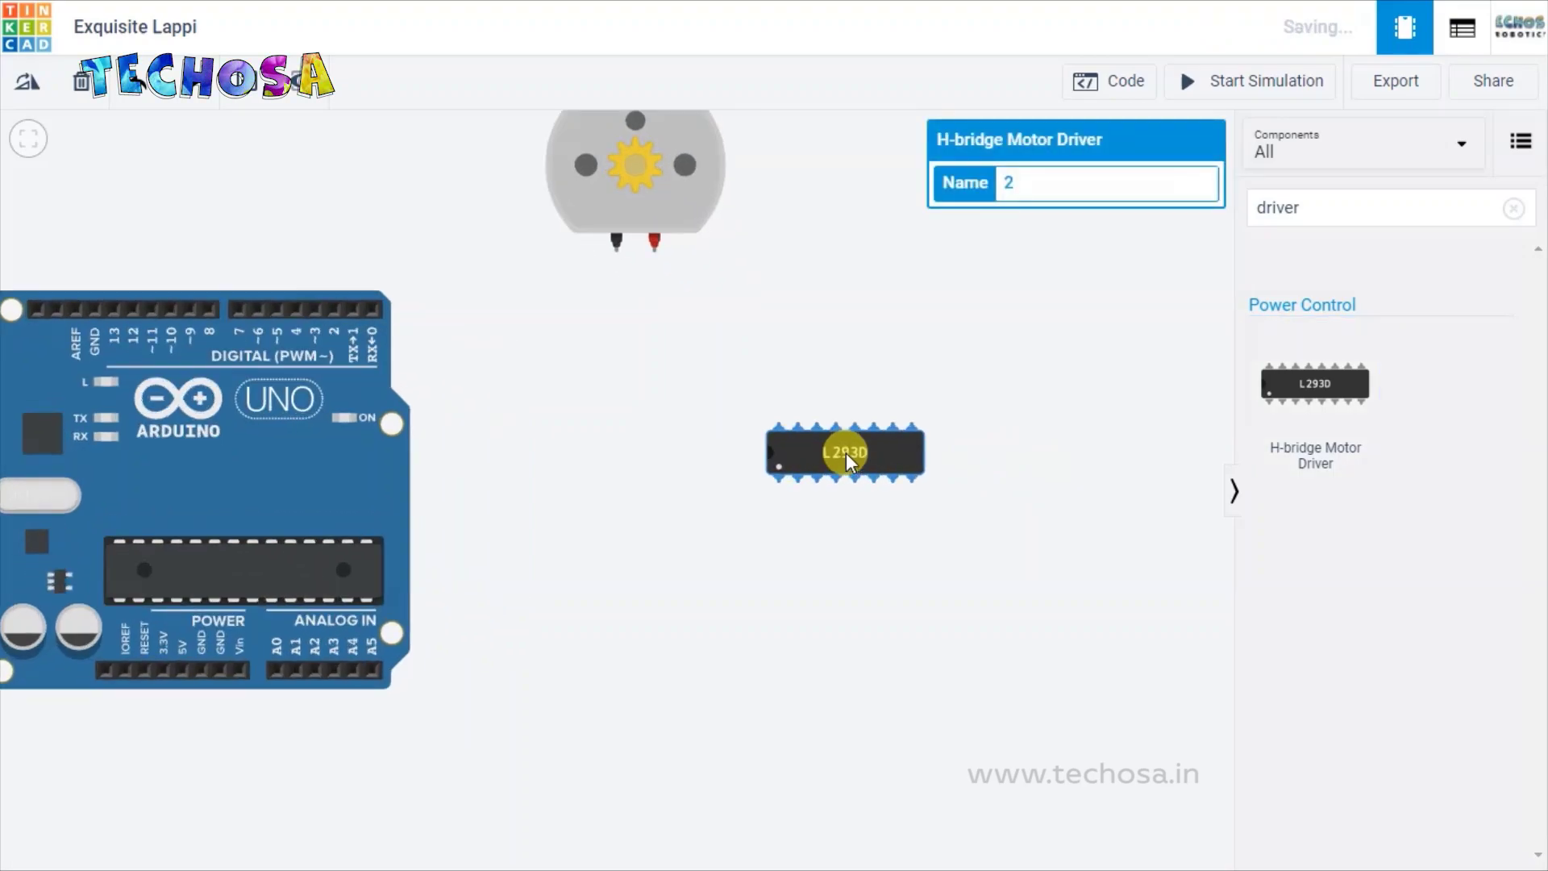
pyautogui.scroll(3, 845, 452)
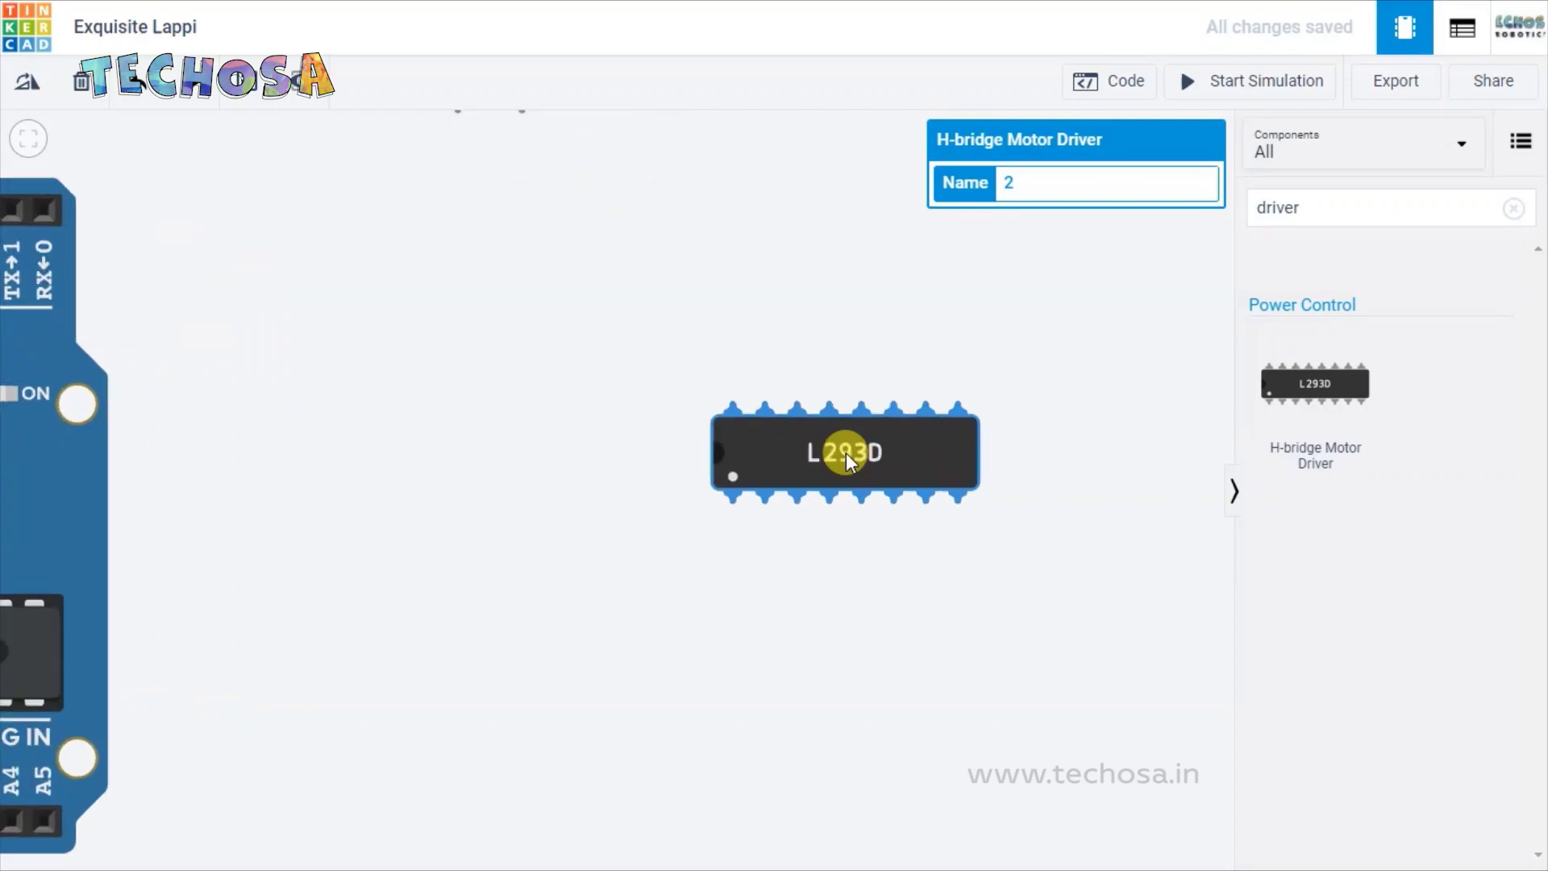
pyautogui.click(1008, 182)
pyautogui.press('BackSpace')
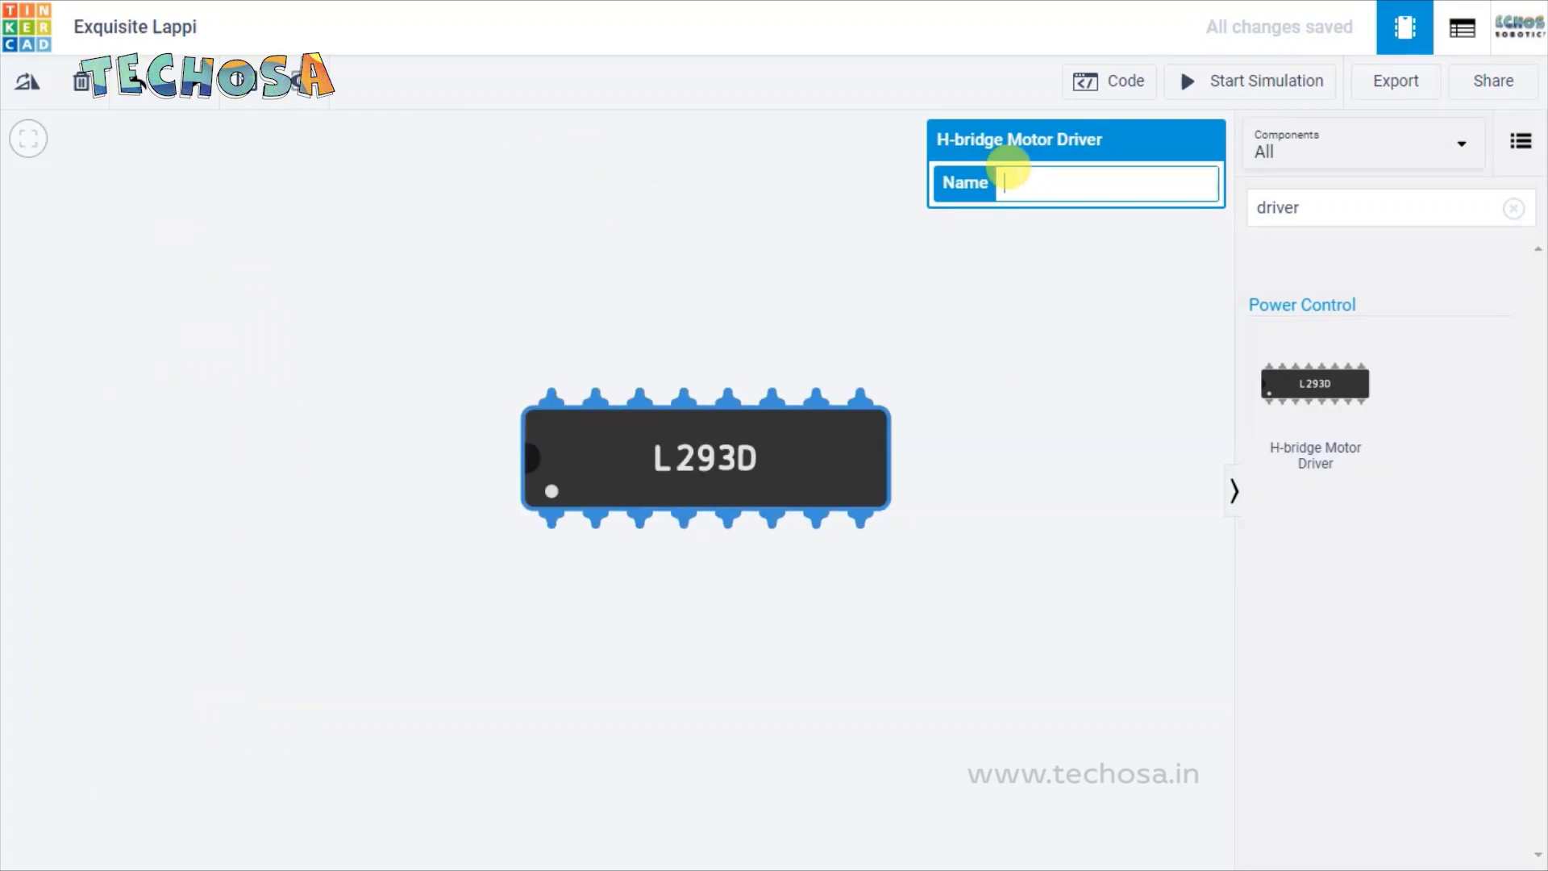
pyautogui.write('Driver IC')
pyautogui.click(1072, 333)
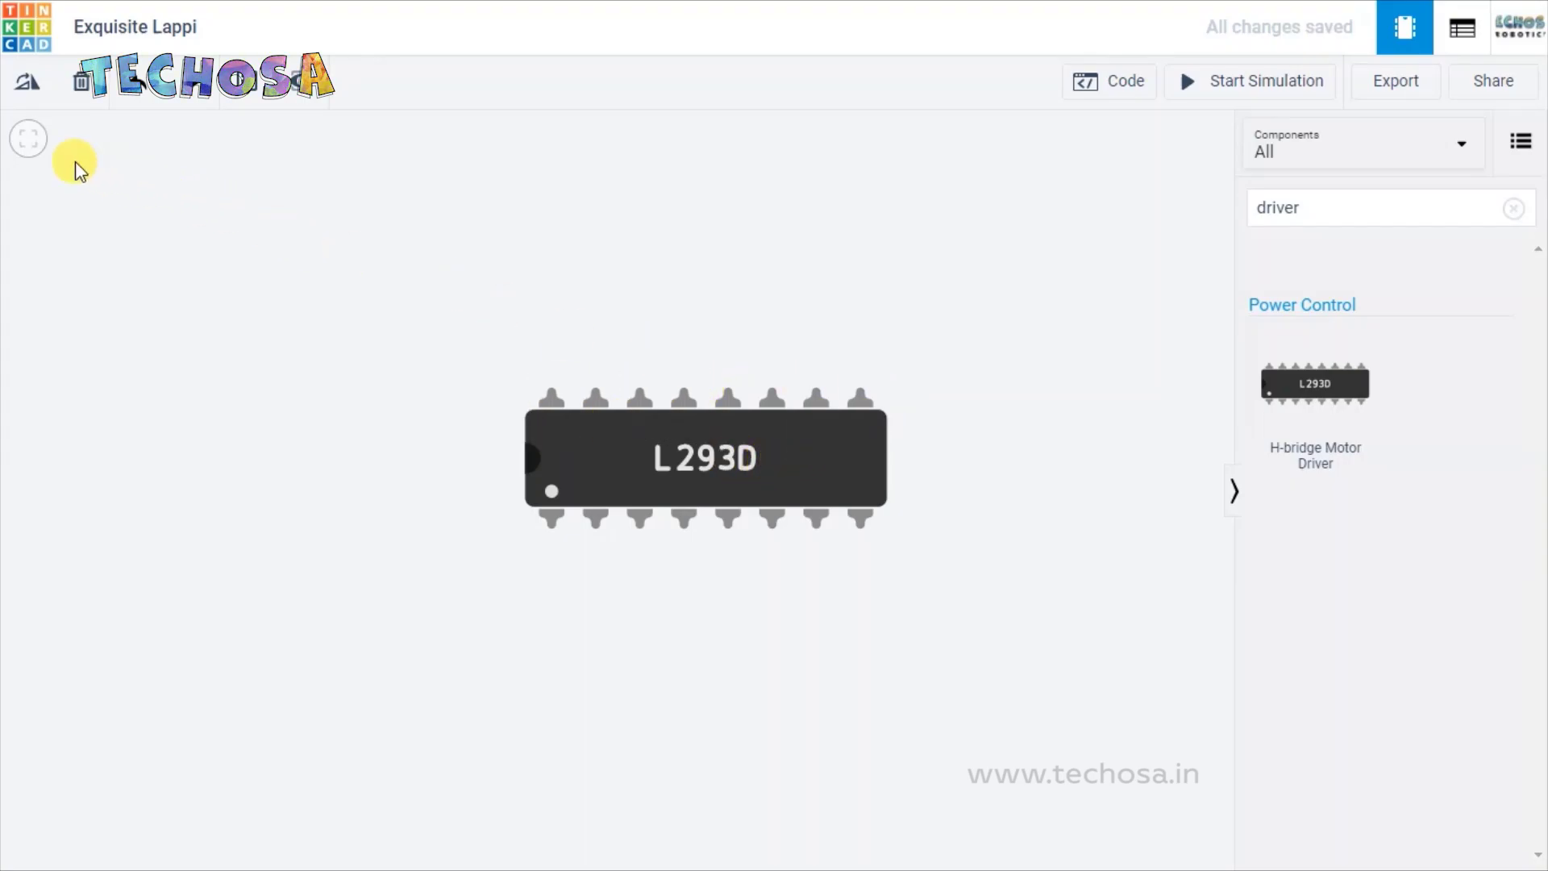
# Step: Fit the whole circuit in view and switch to Photos to examine the L293D pin diagram, Driver IC_Pin Diagram.PNG
pyautogui.click(28, 140)
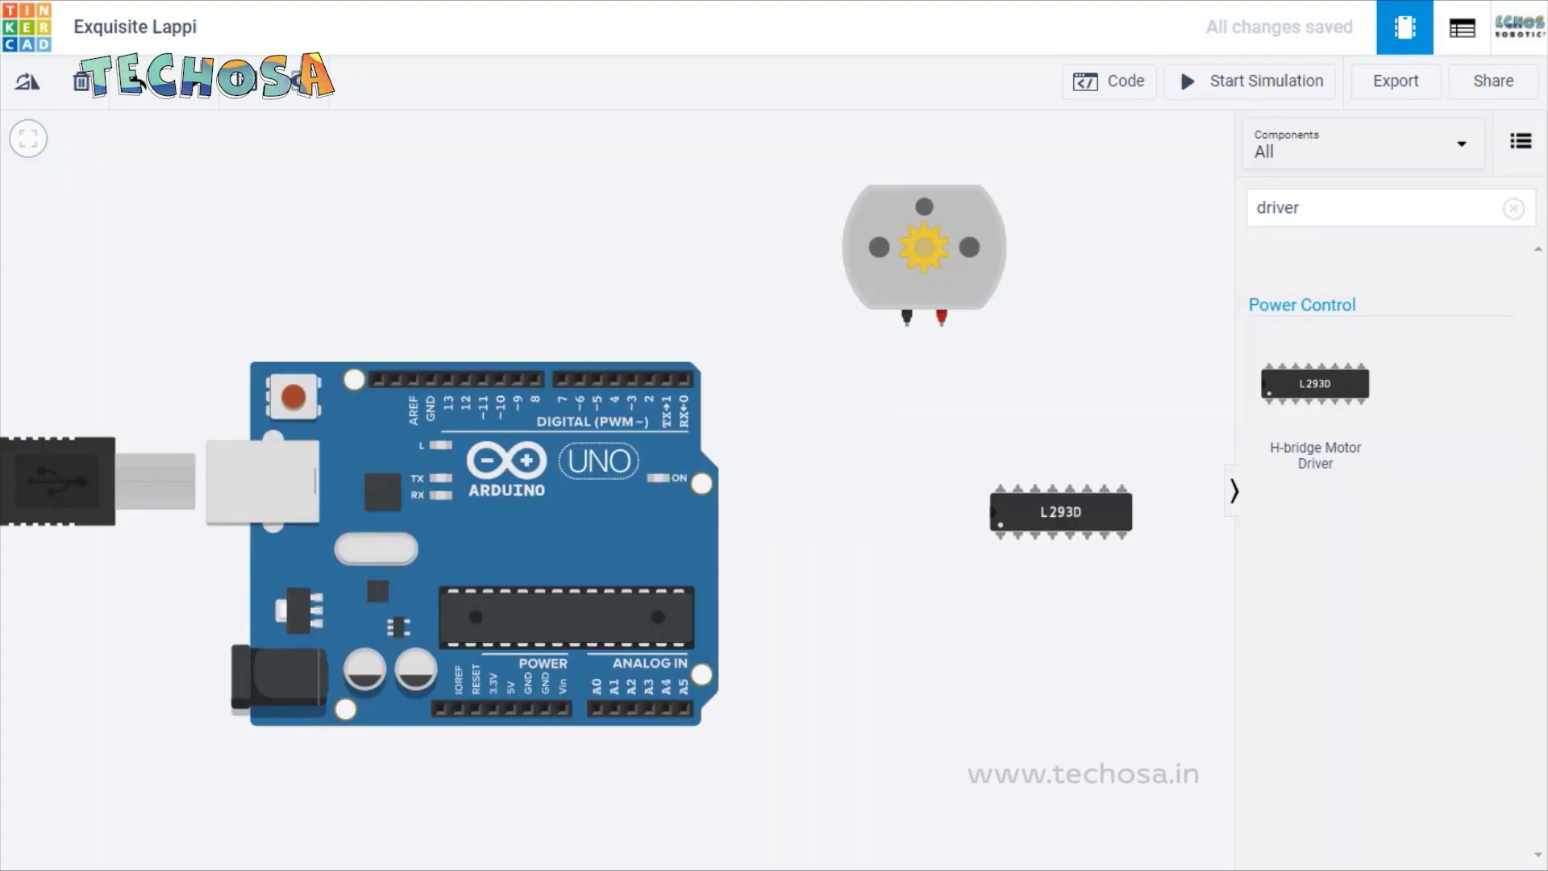
pyautogui.hotkey('alt', 'Tab')
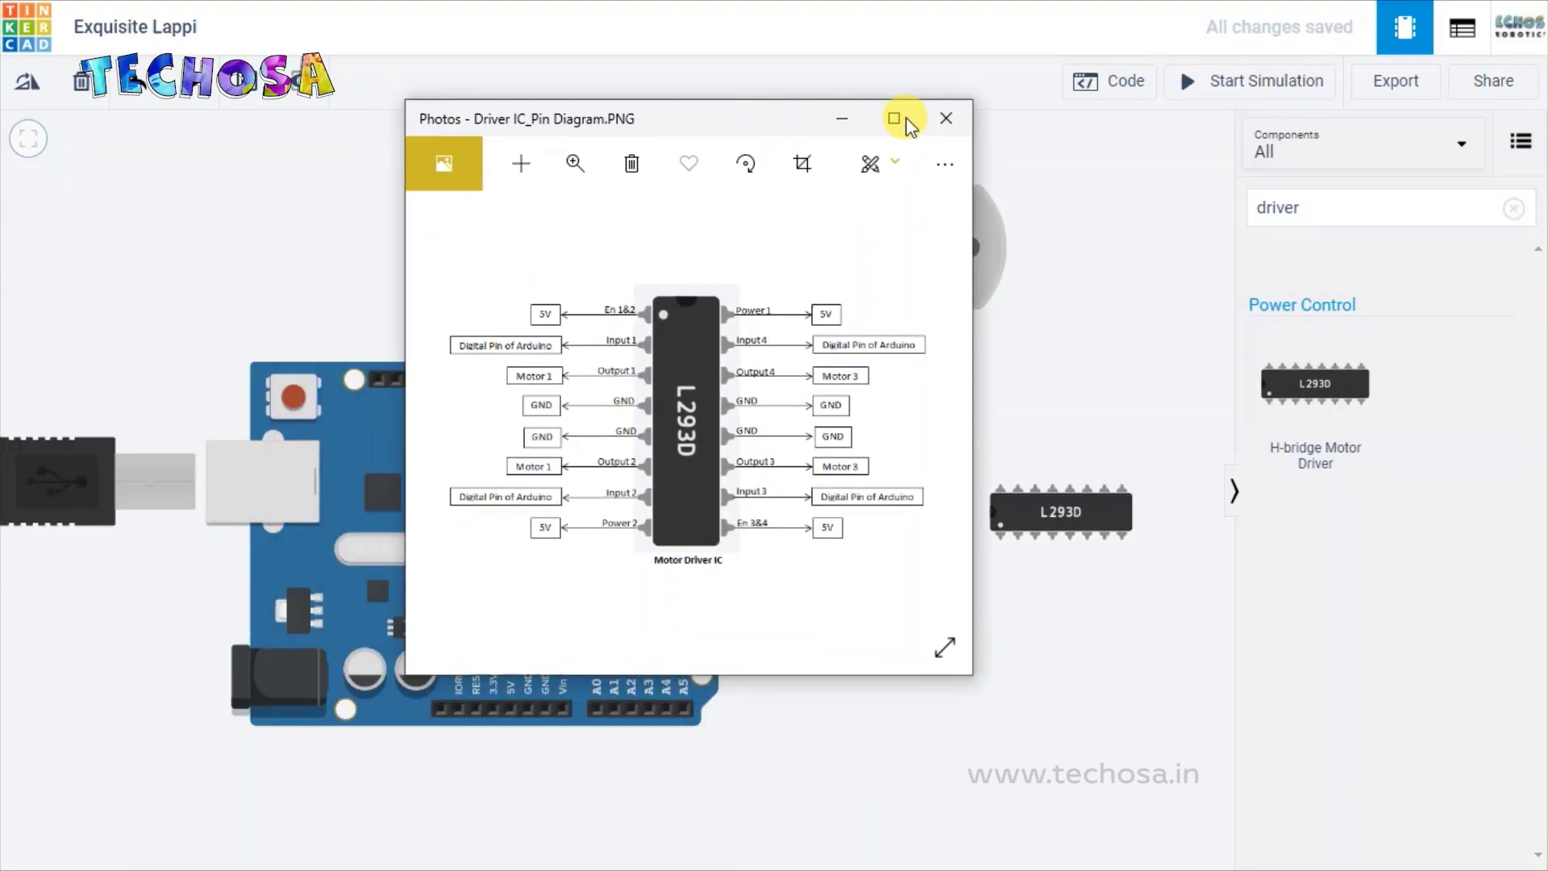
pyautogui.click(897, 118)
pyautogui.click(660, 71)
pyautogui.moveTo(553, 125); pyautogui.dragTo(583, 131)
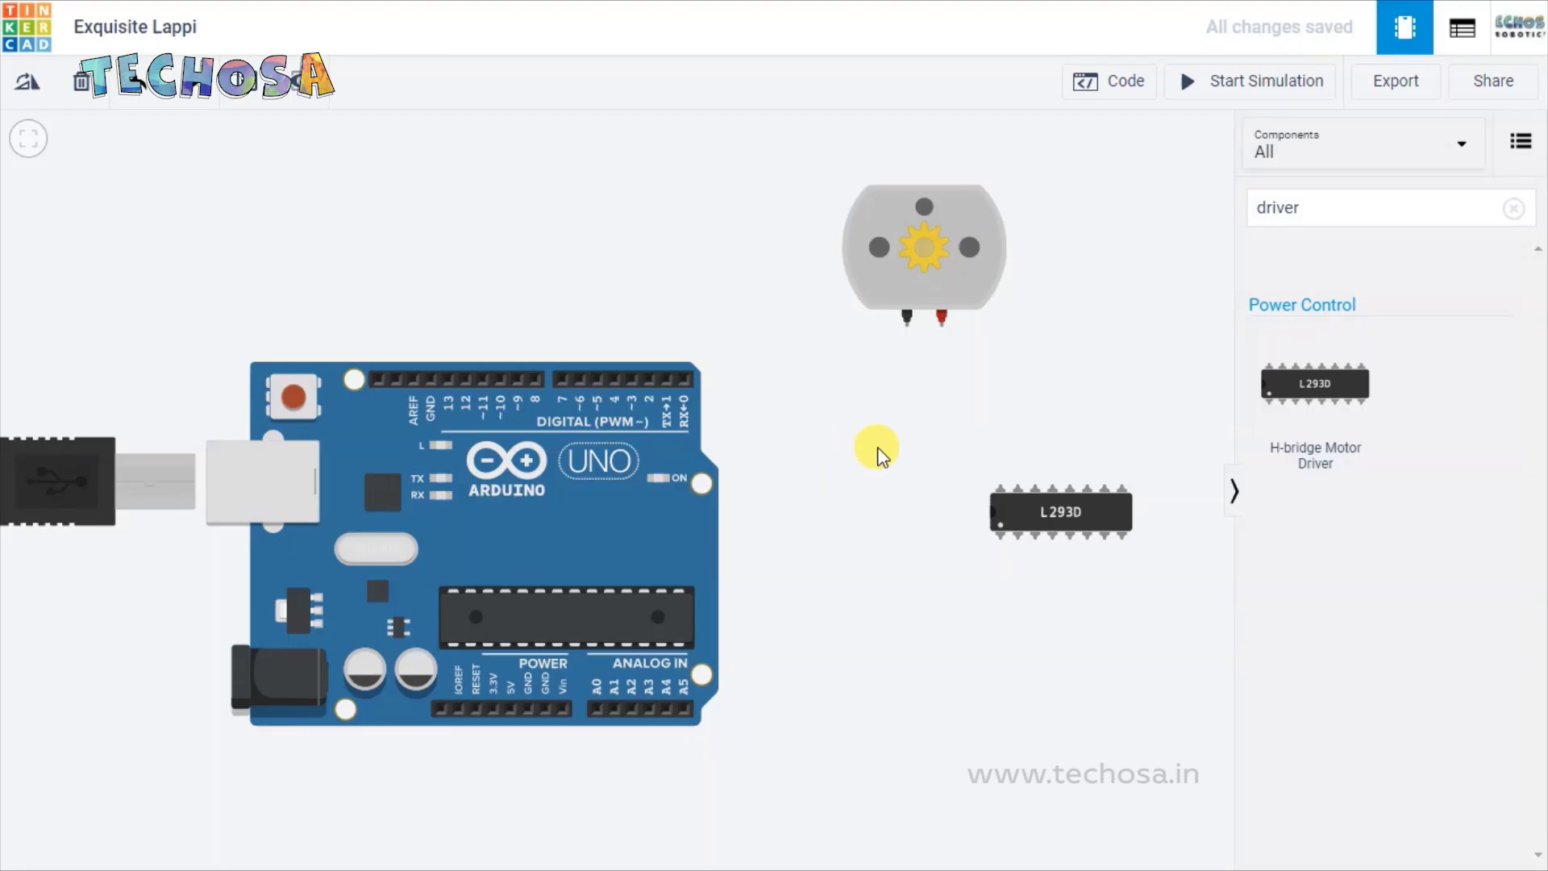
# Step: Move the Arduino and the DC motor to the left to free space around the L293D
pyautogui.scroll(-2, 877, 447)
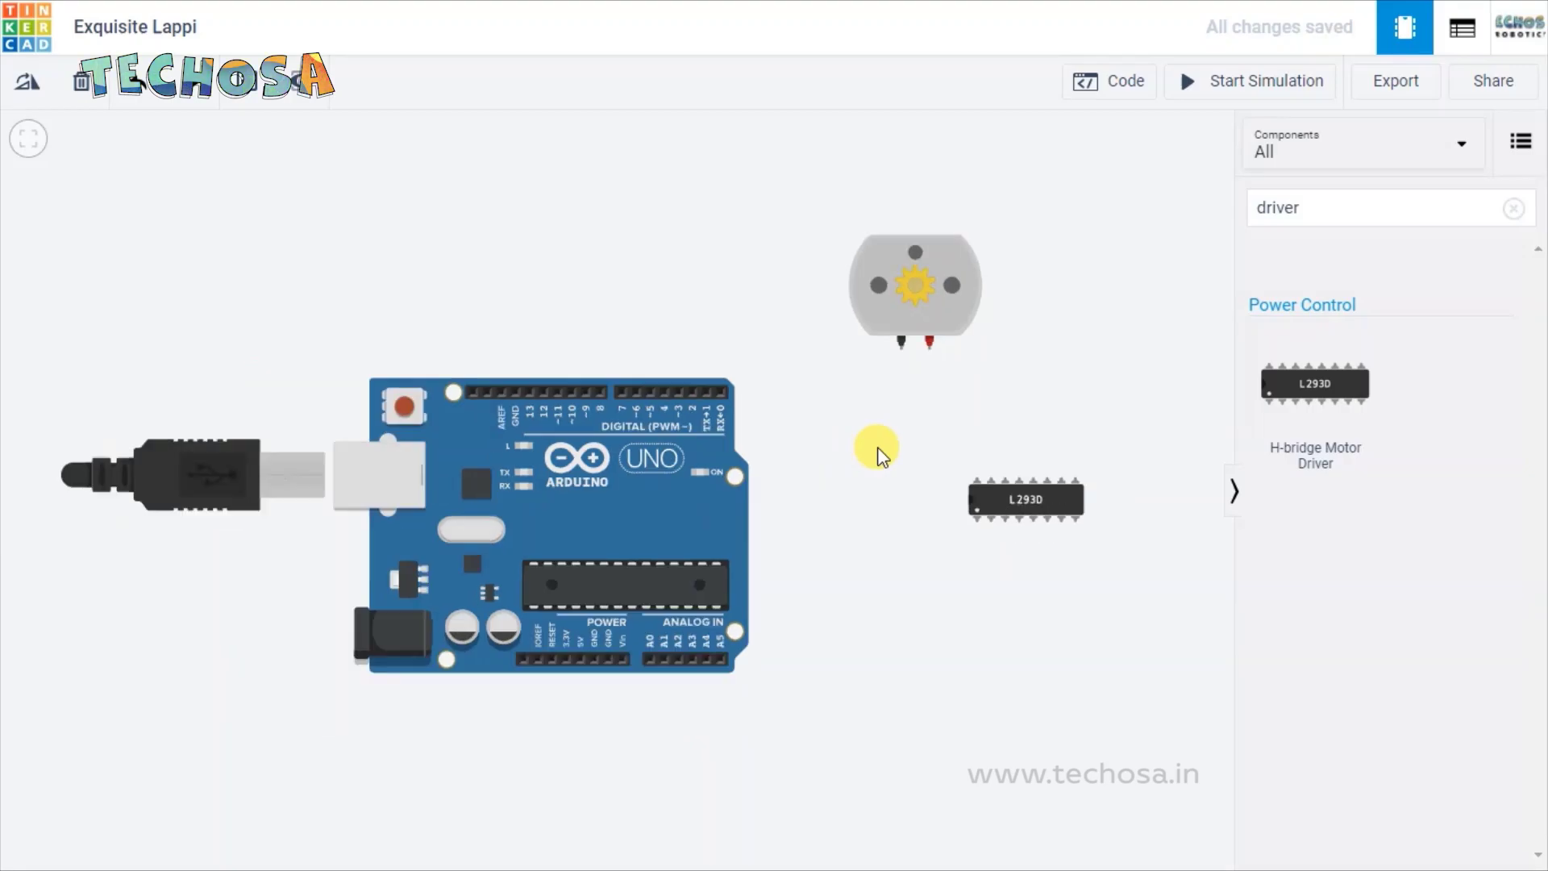
pyautogui.moveTo(847, 466); pyautogui.dragTo(762, 404)
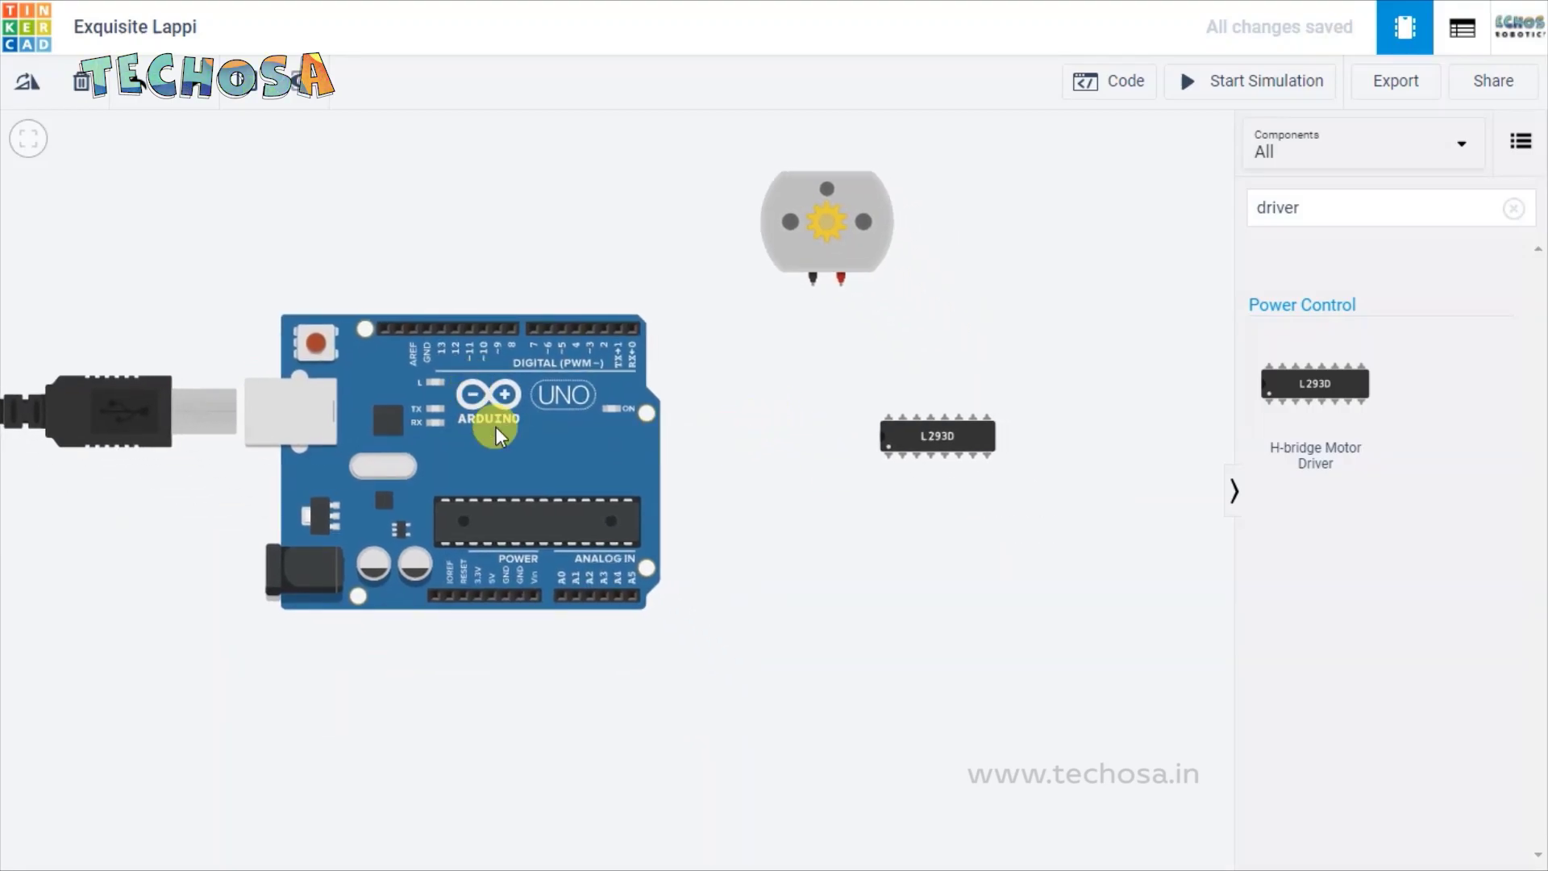
pyautogui.moveTo(461, 429); pyautogui.dragTo(311, 447)
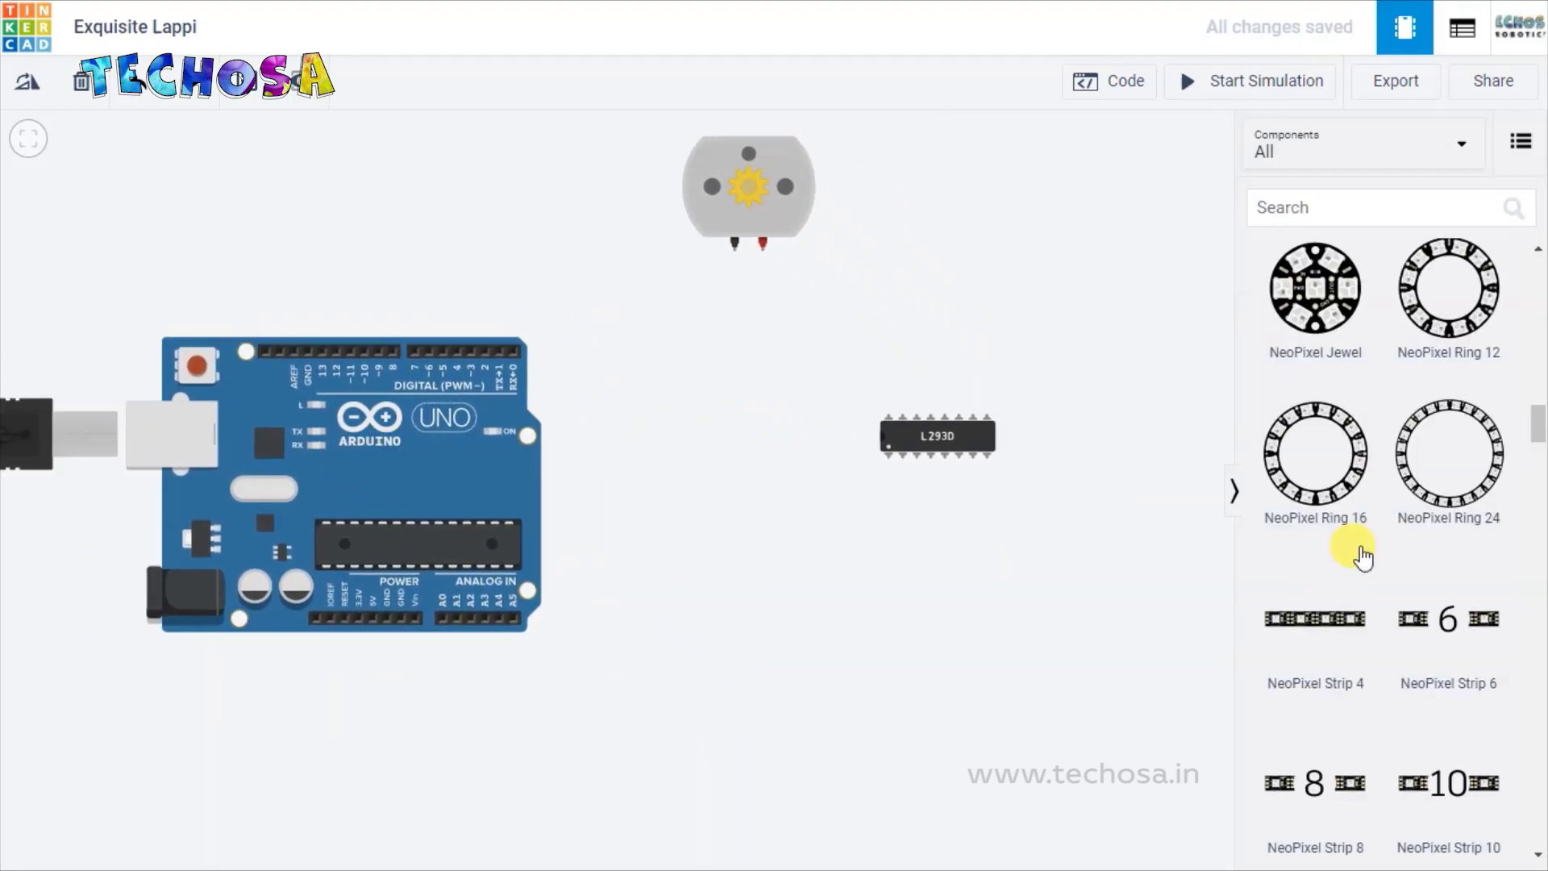
# Step: Place a Breadboard Small under the L293D so the chip straddles the centre channel at columns 13–20, and move the board below the motor
pyautogui.scroll(-15, 1361, 556)
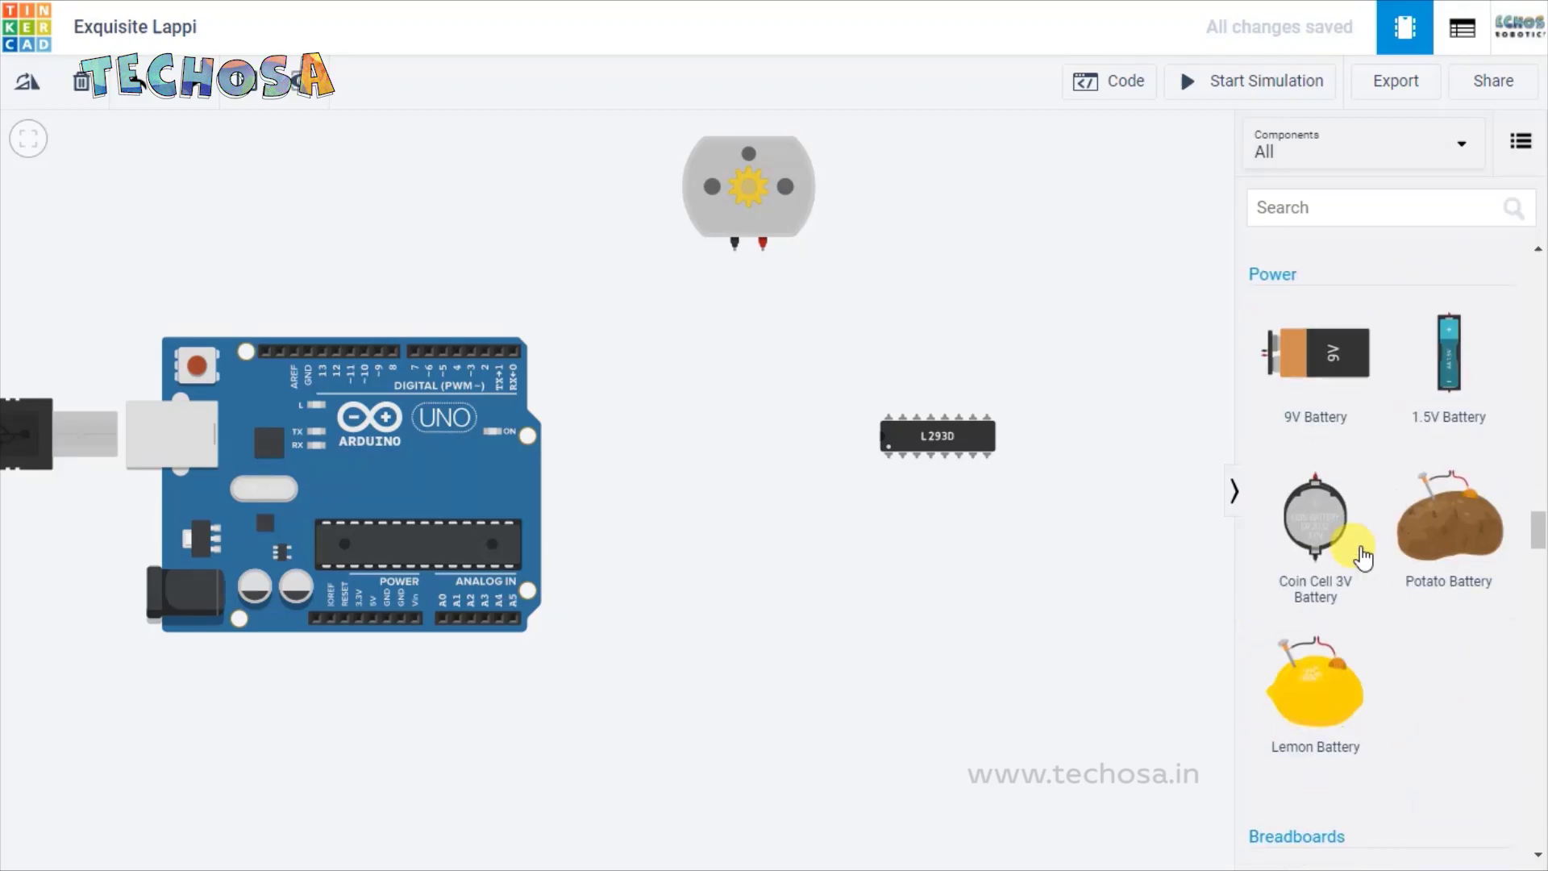
pyautogui.scroll(-7, 1362, 556)
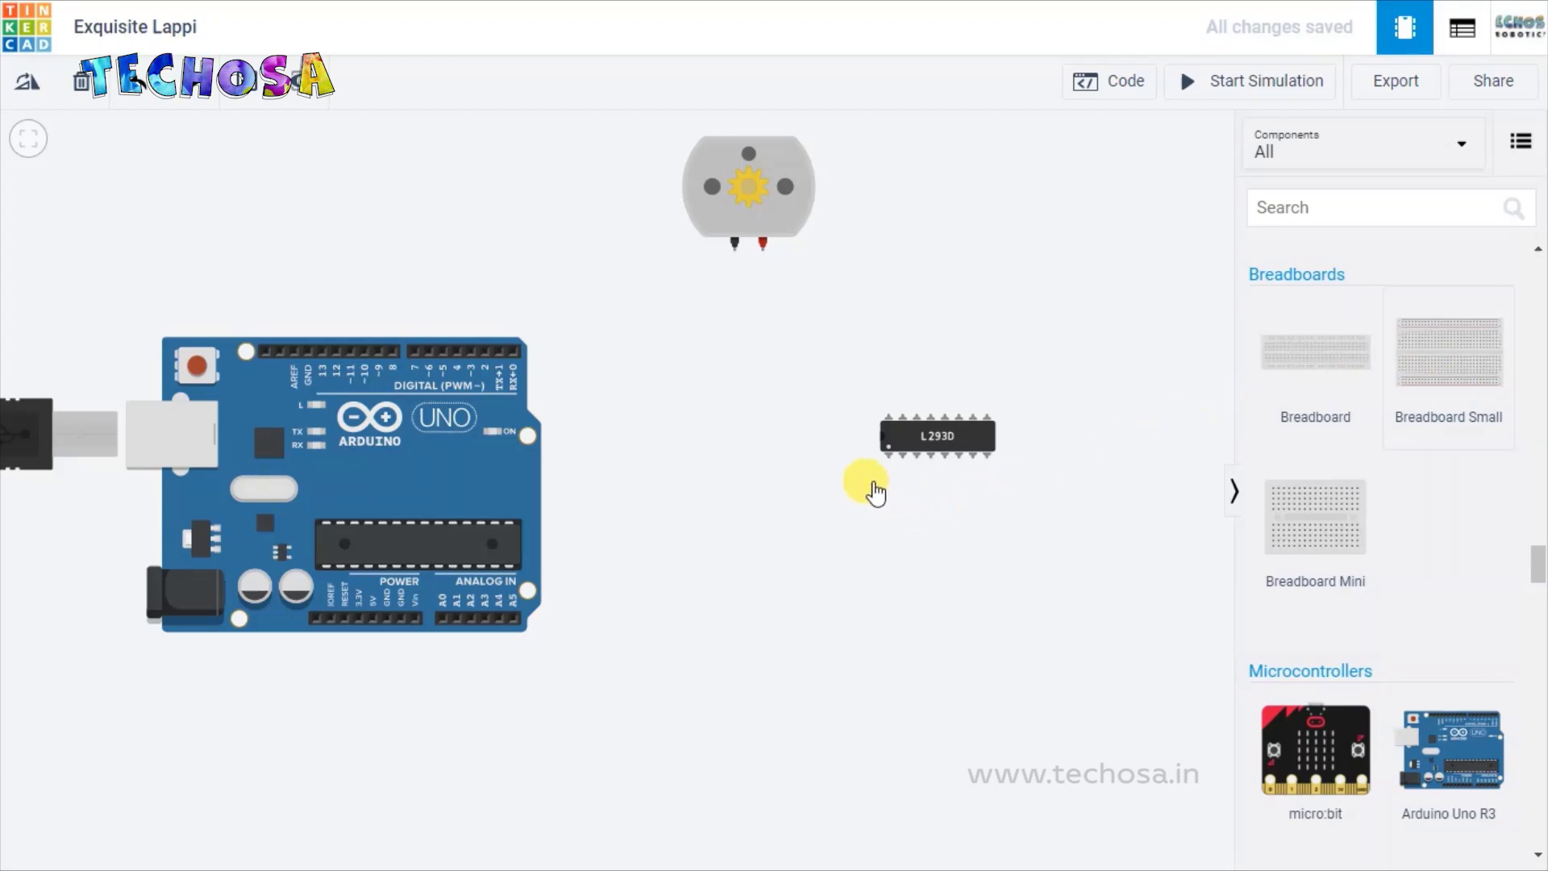
pyautogui.click(969, 434)
pyautogui.moveTo(969, 434); pyautogui.dragTo(921, 434)
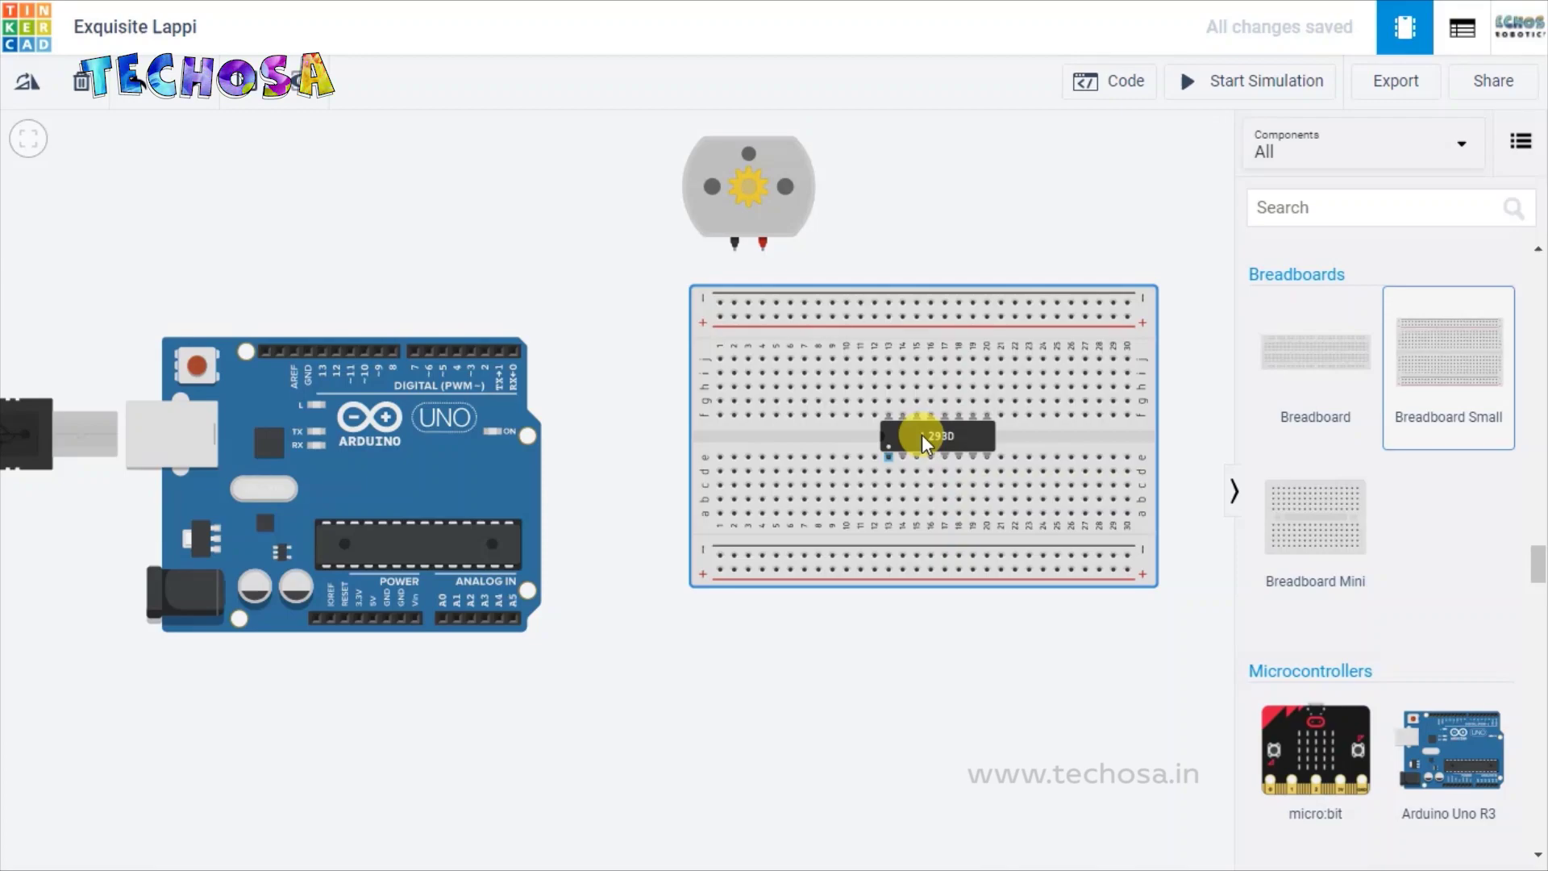
pyautogui.click(957, 300)
pyautogui.moveTo(957, 300); pyautogui.dragTo(925, 355)
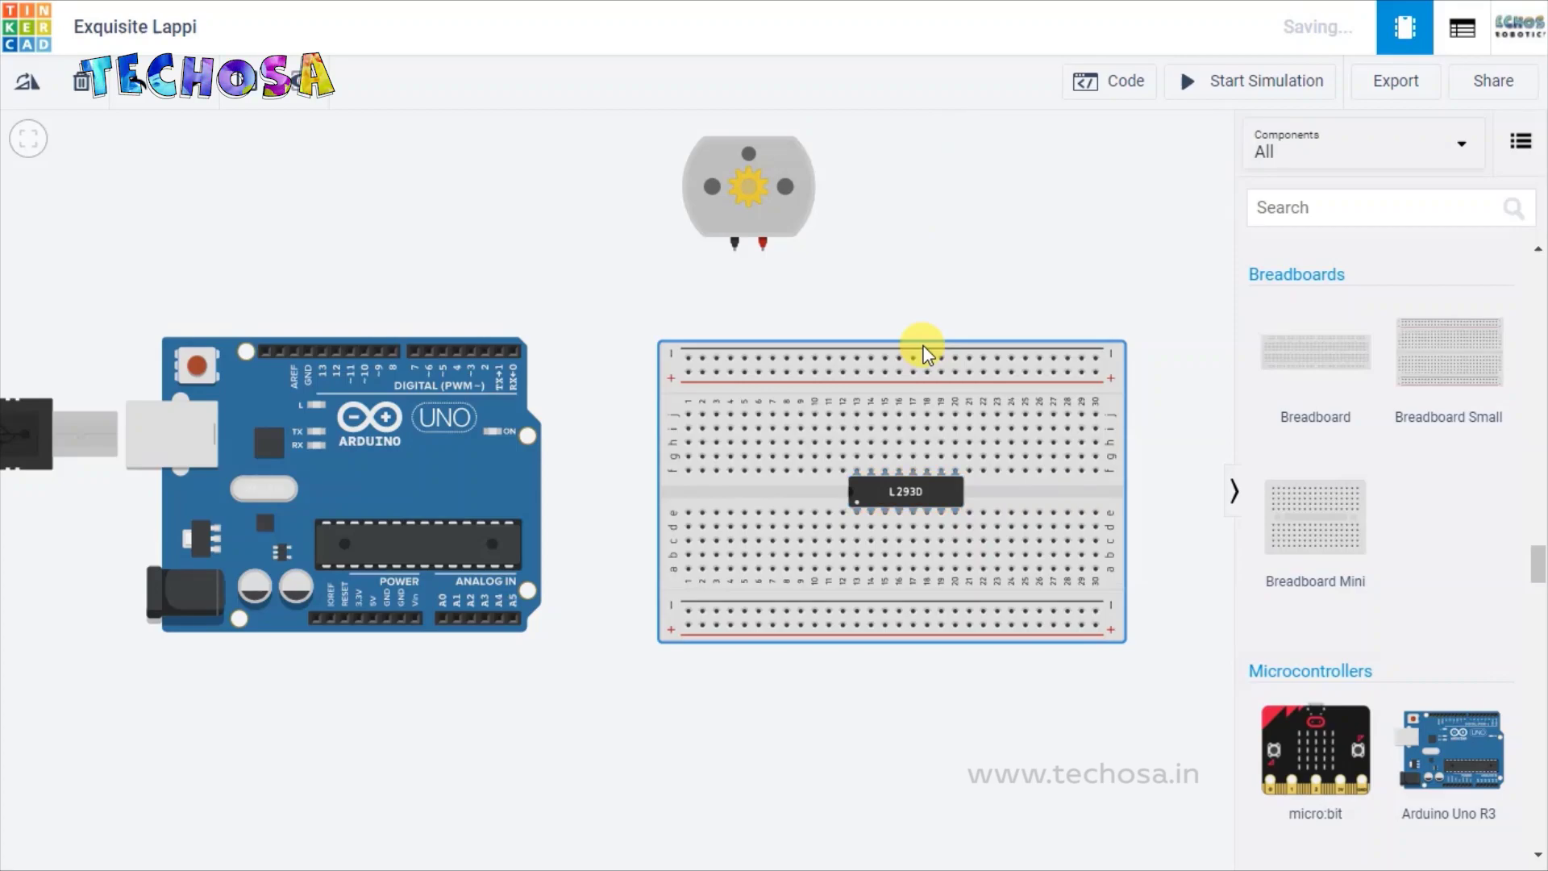
# Step: Wire the Arduino's 5V pin to the breadboard's lower positive rail at column 2, straighten the bend and colour the wire red
pyautogui.scroll(5, 351, 608)
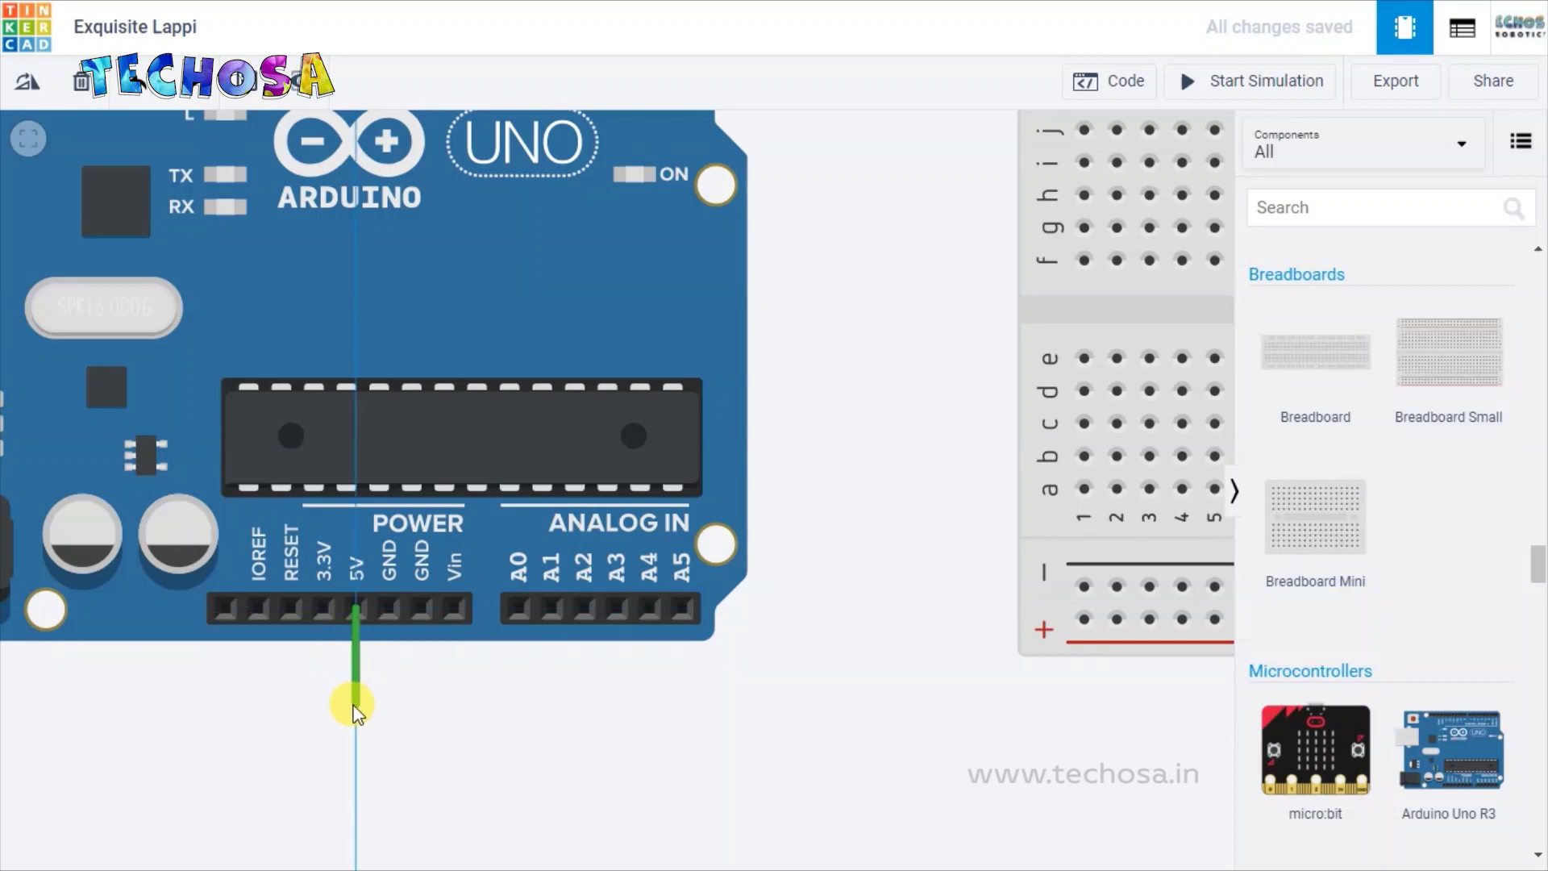
pyautogui.click(357, 754)
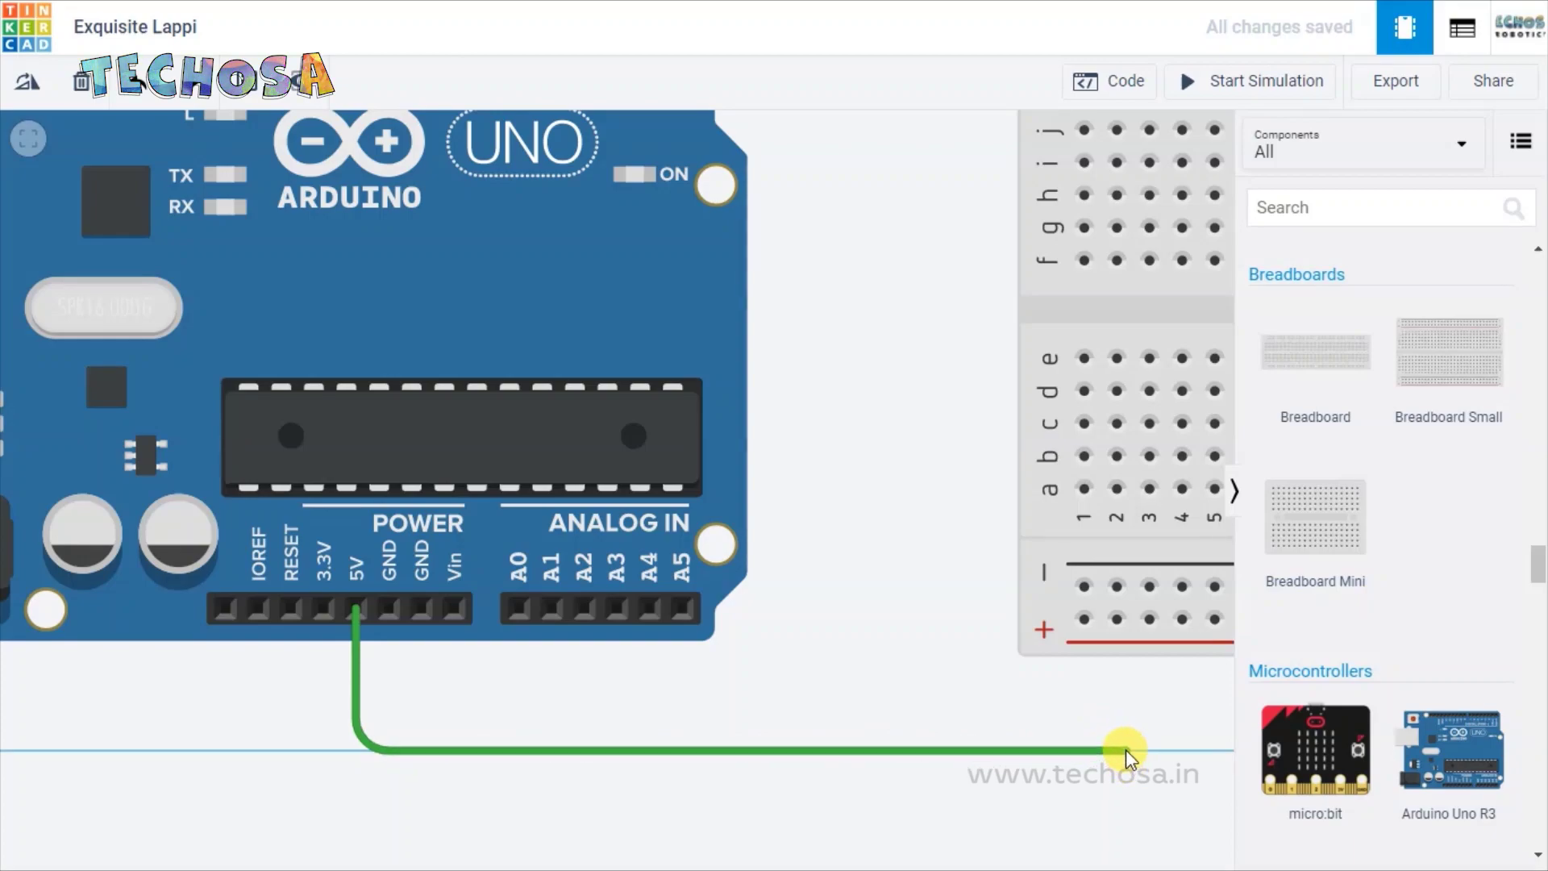
pyautogui.click(1125, 748)
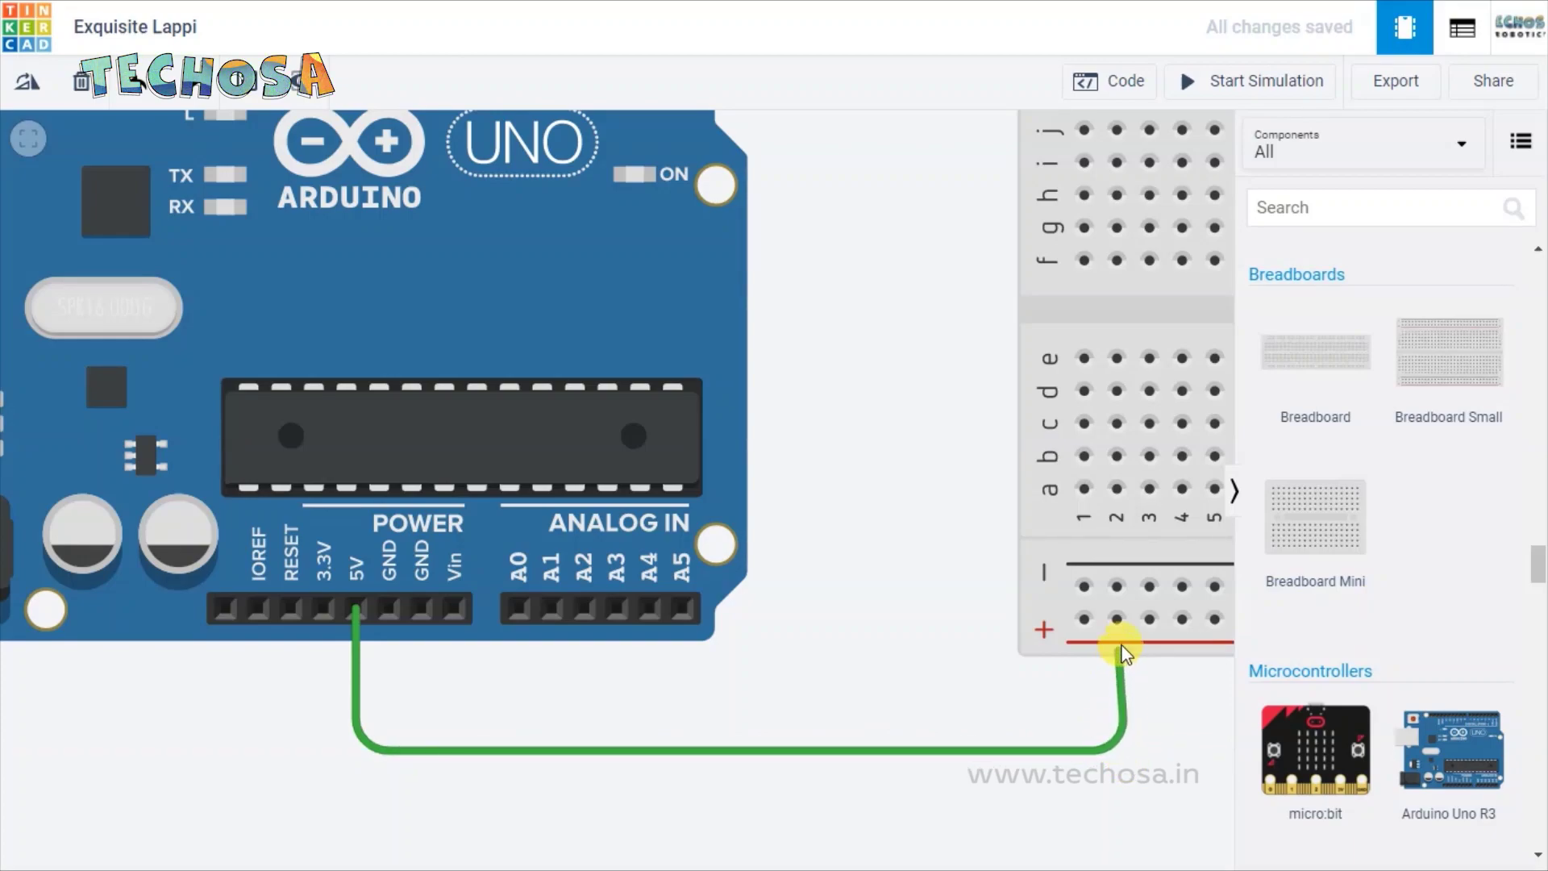
pyautogui.click(1119, 621)
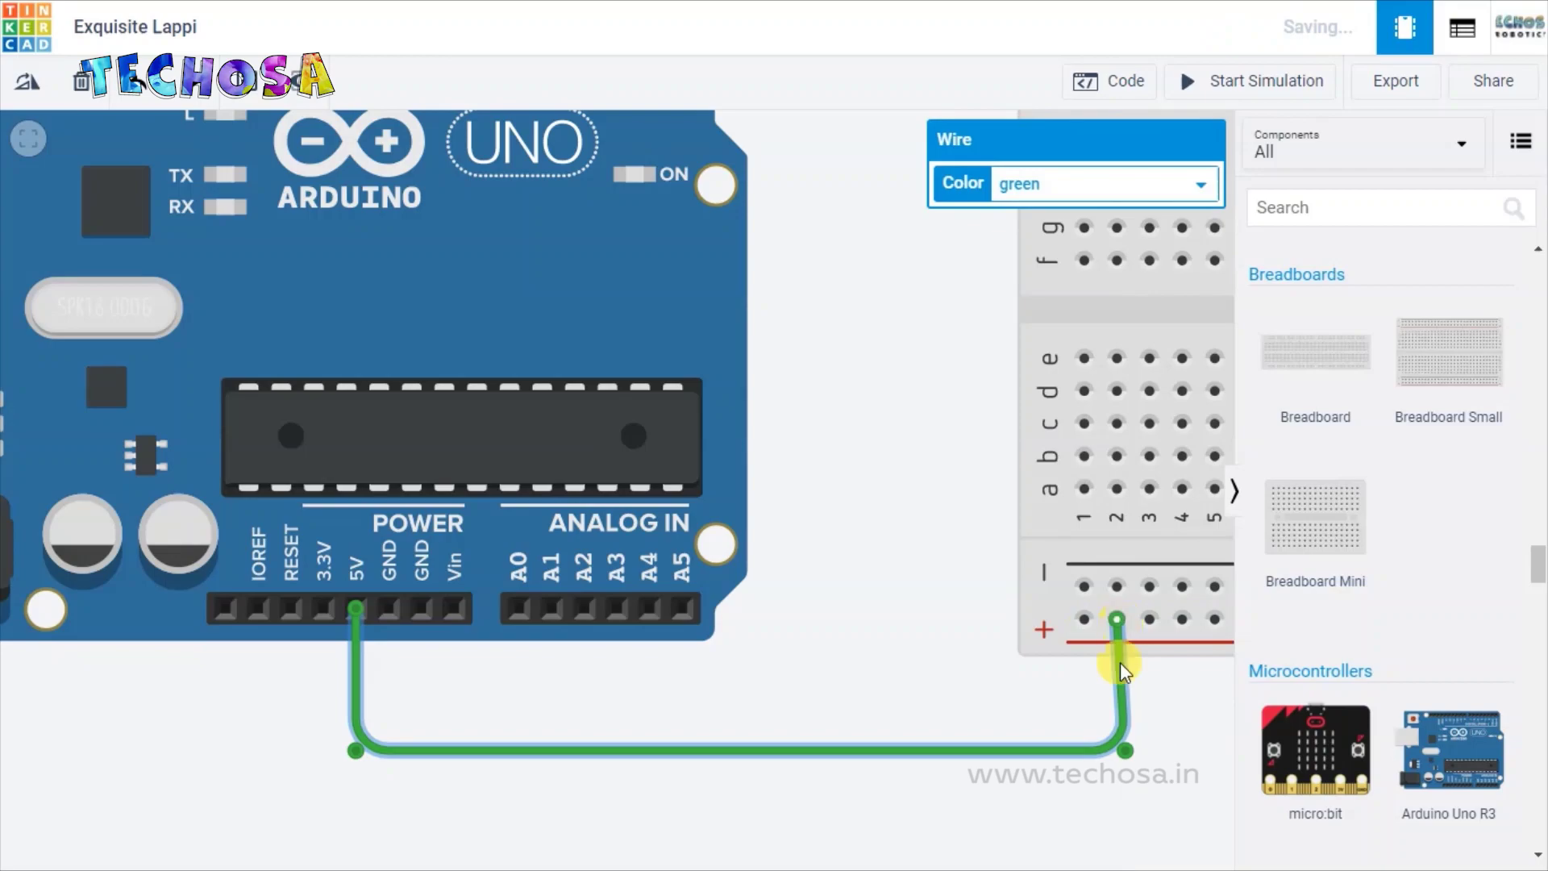
pyautogui.moveTo(1126, 753); pyautogui.dragTo(1117, 751)
pyautogui.click(1098, 165)
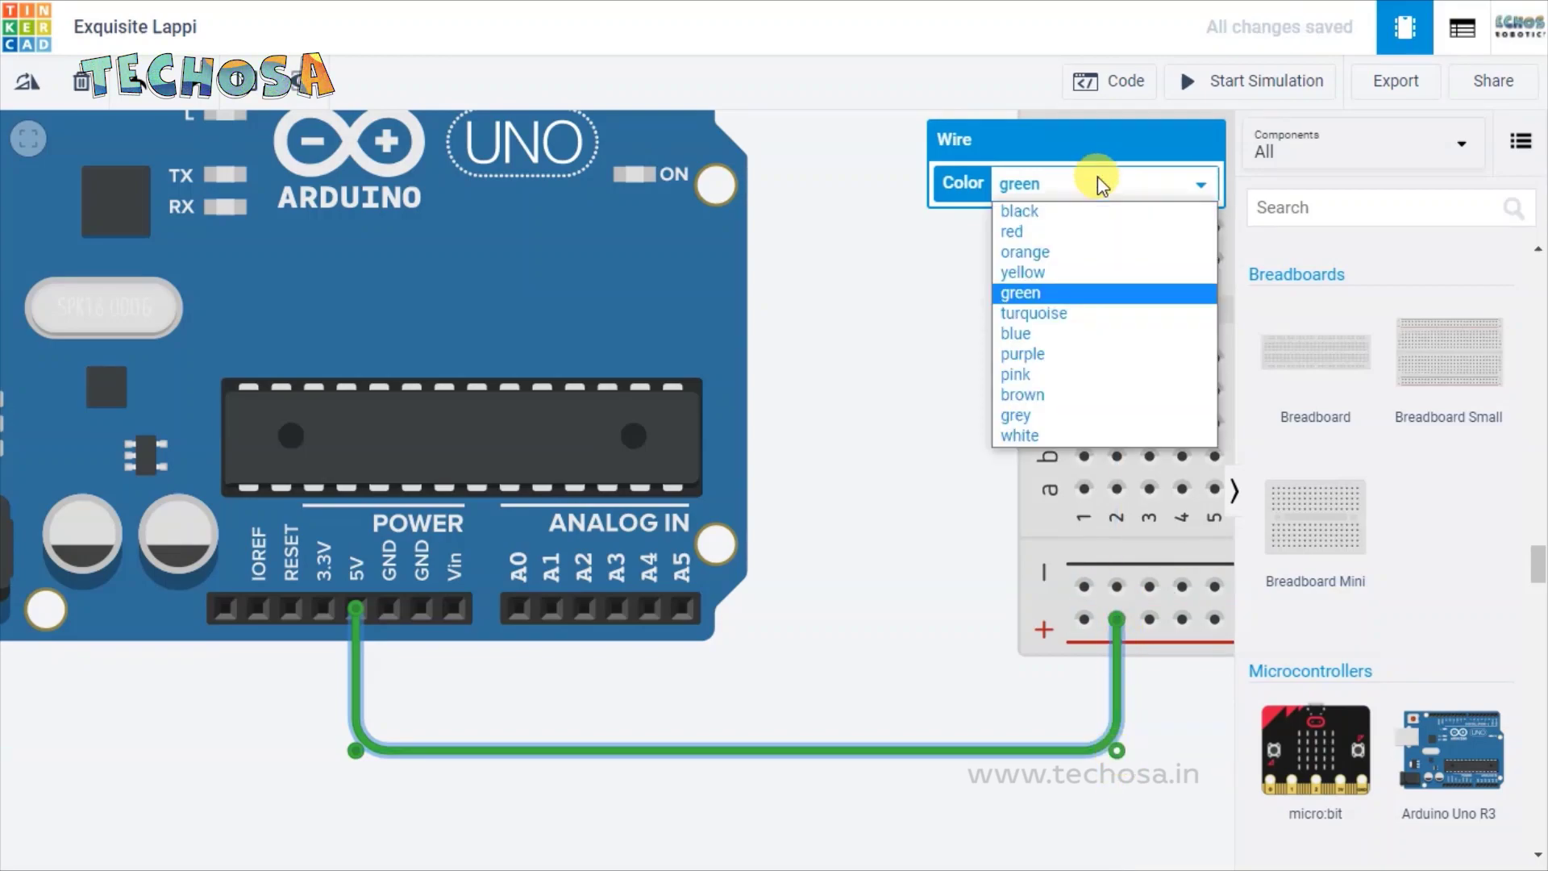
pyautogui.click(1071, 226)
pyautogui.click(720, 712)
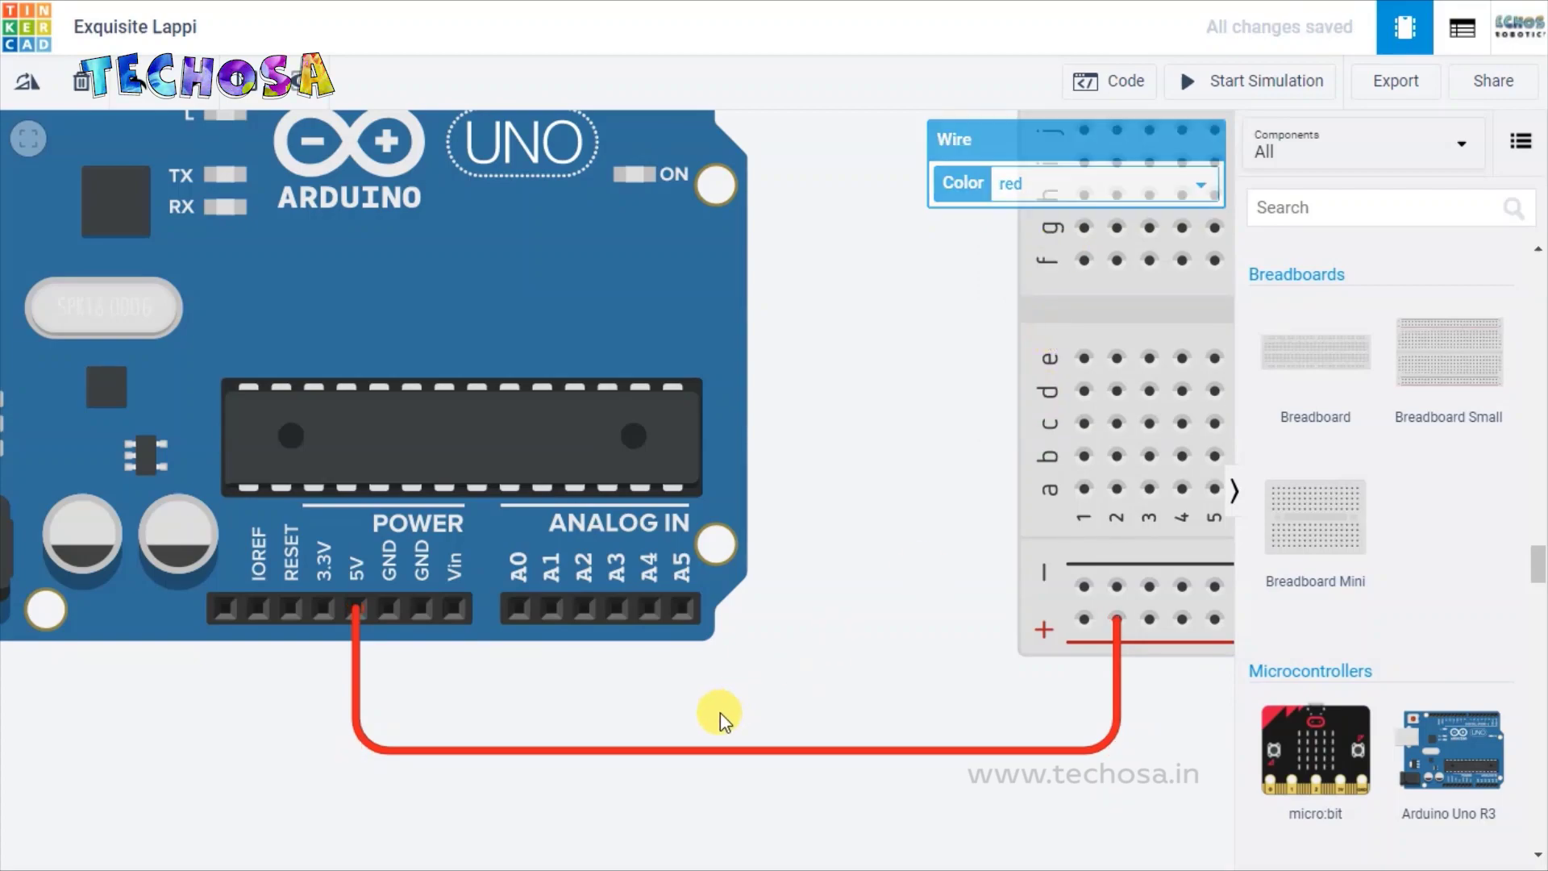
# Step: Wire the Arduino's GND pin next to 5V to the lower negative rail at column 1, straighten the bend and colour the wire black
pyautogui.click(389, 609)
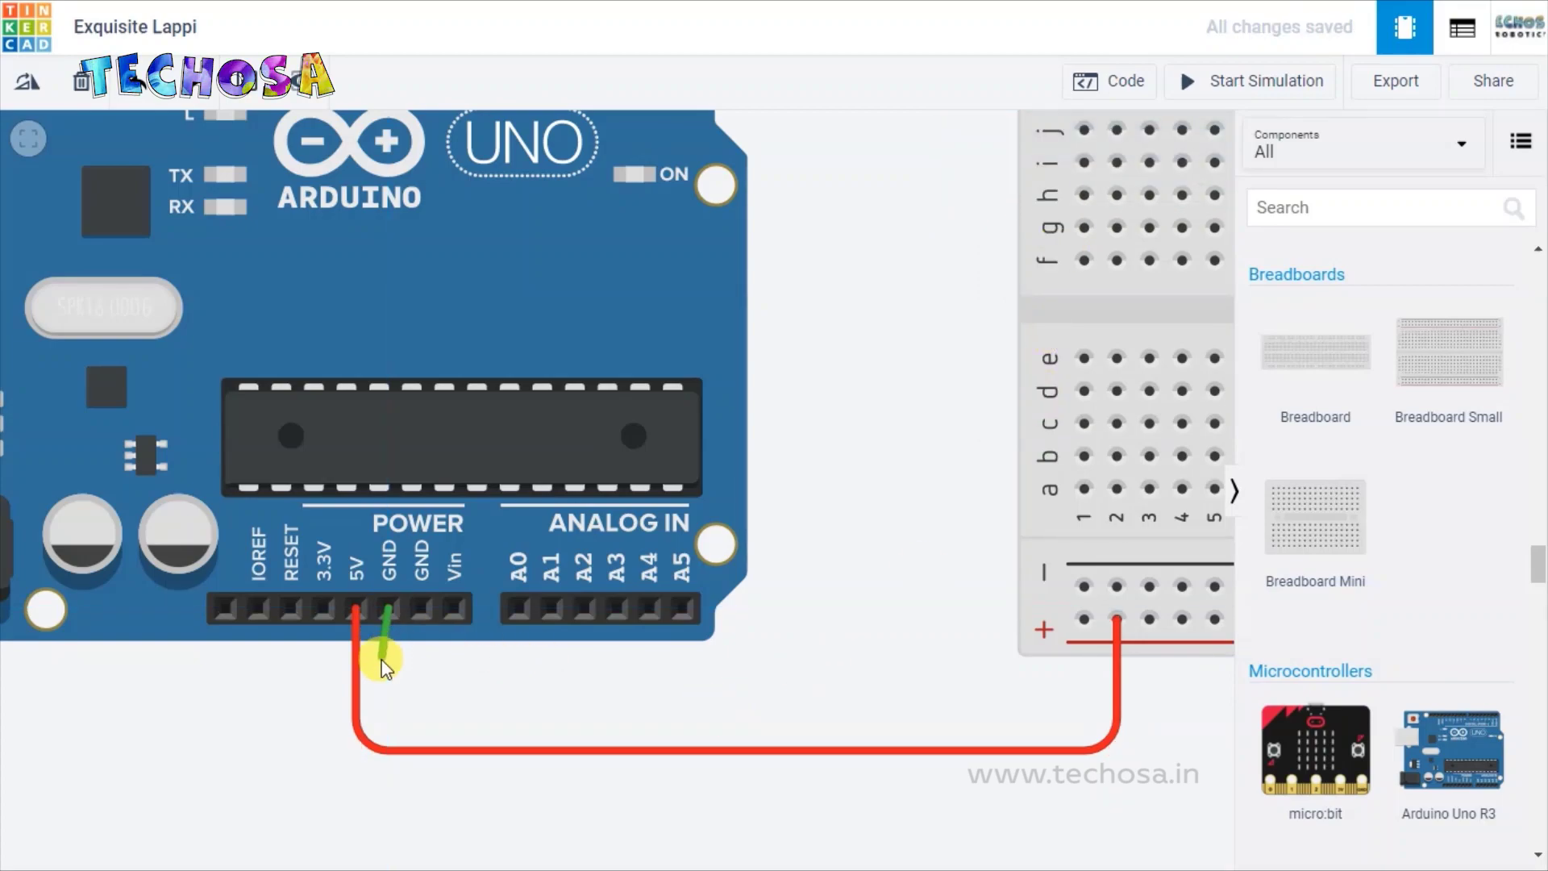
pyautogui.click(390, 705)
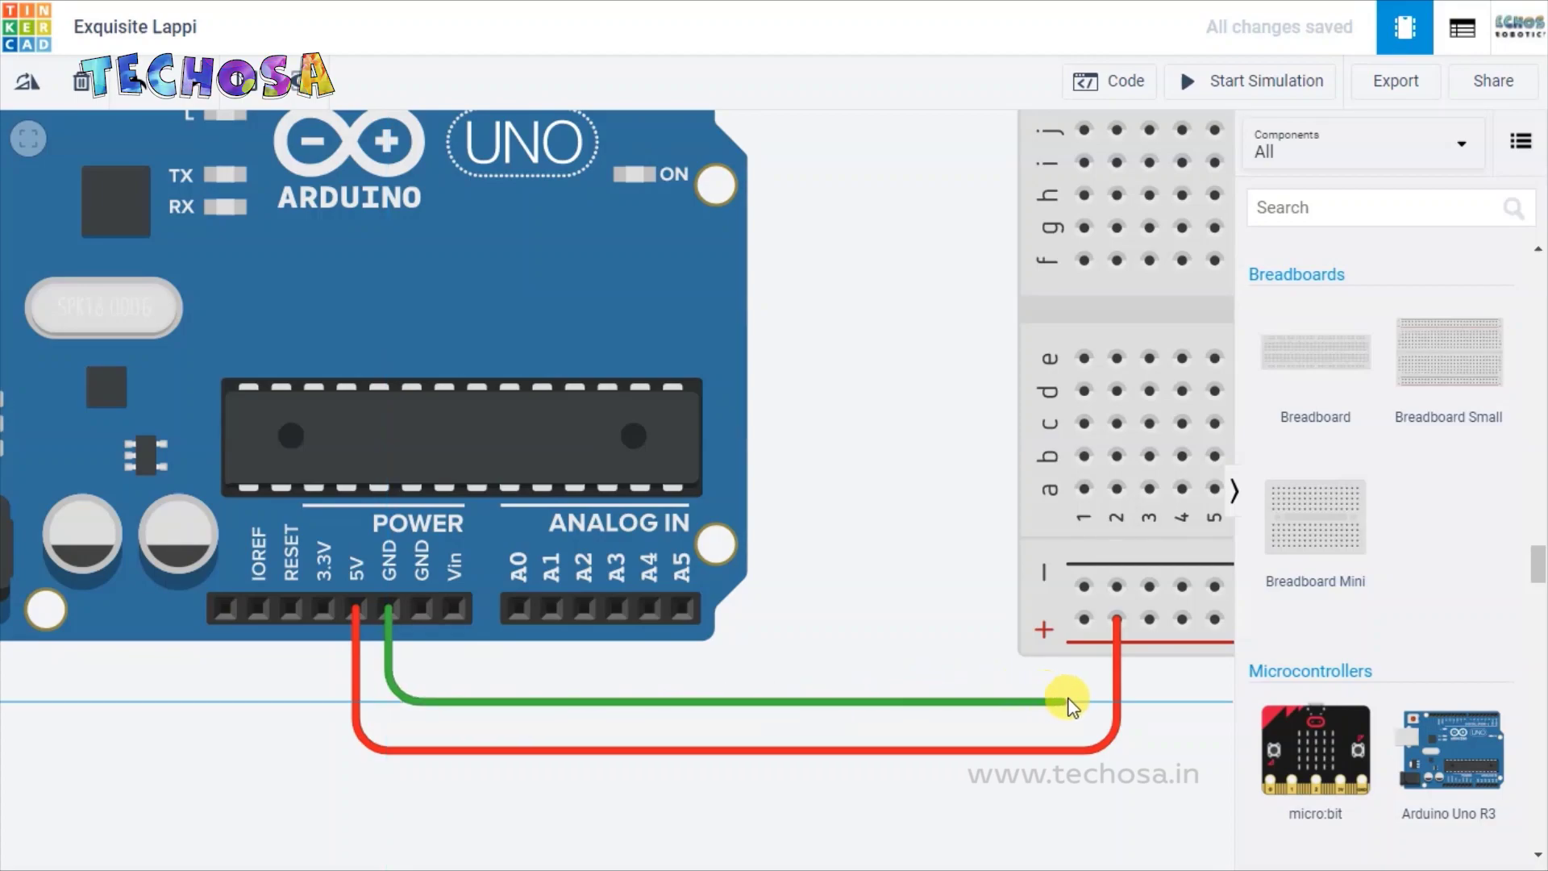
pyautogui.click(1089, 701)
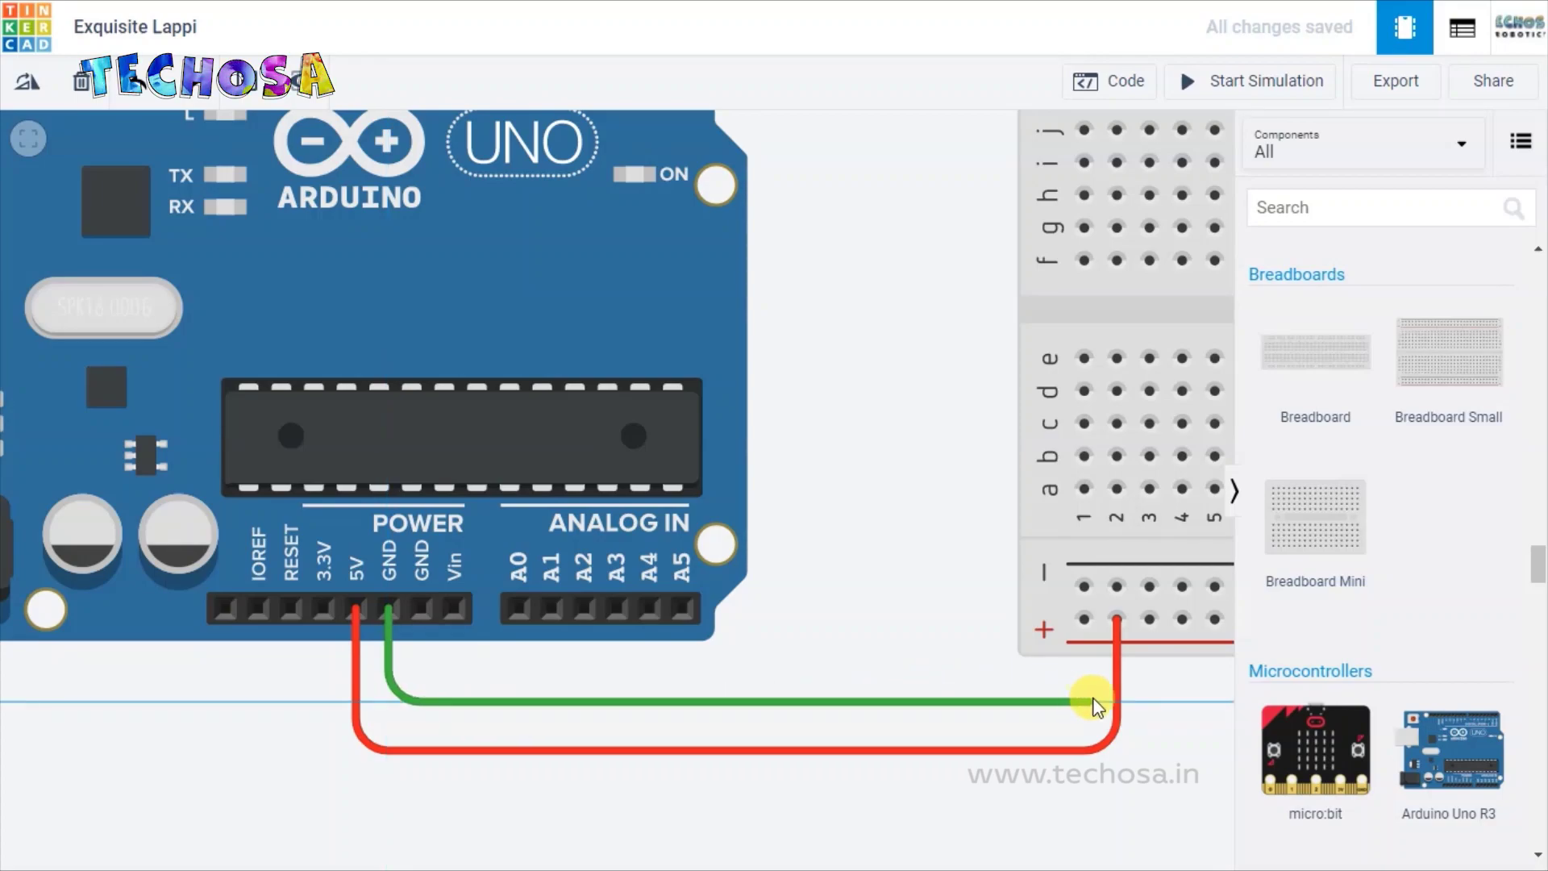
pyautogui.click(1093, 588)
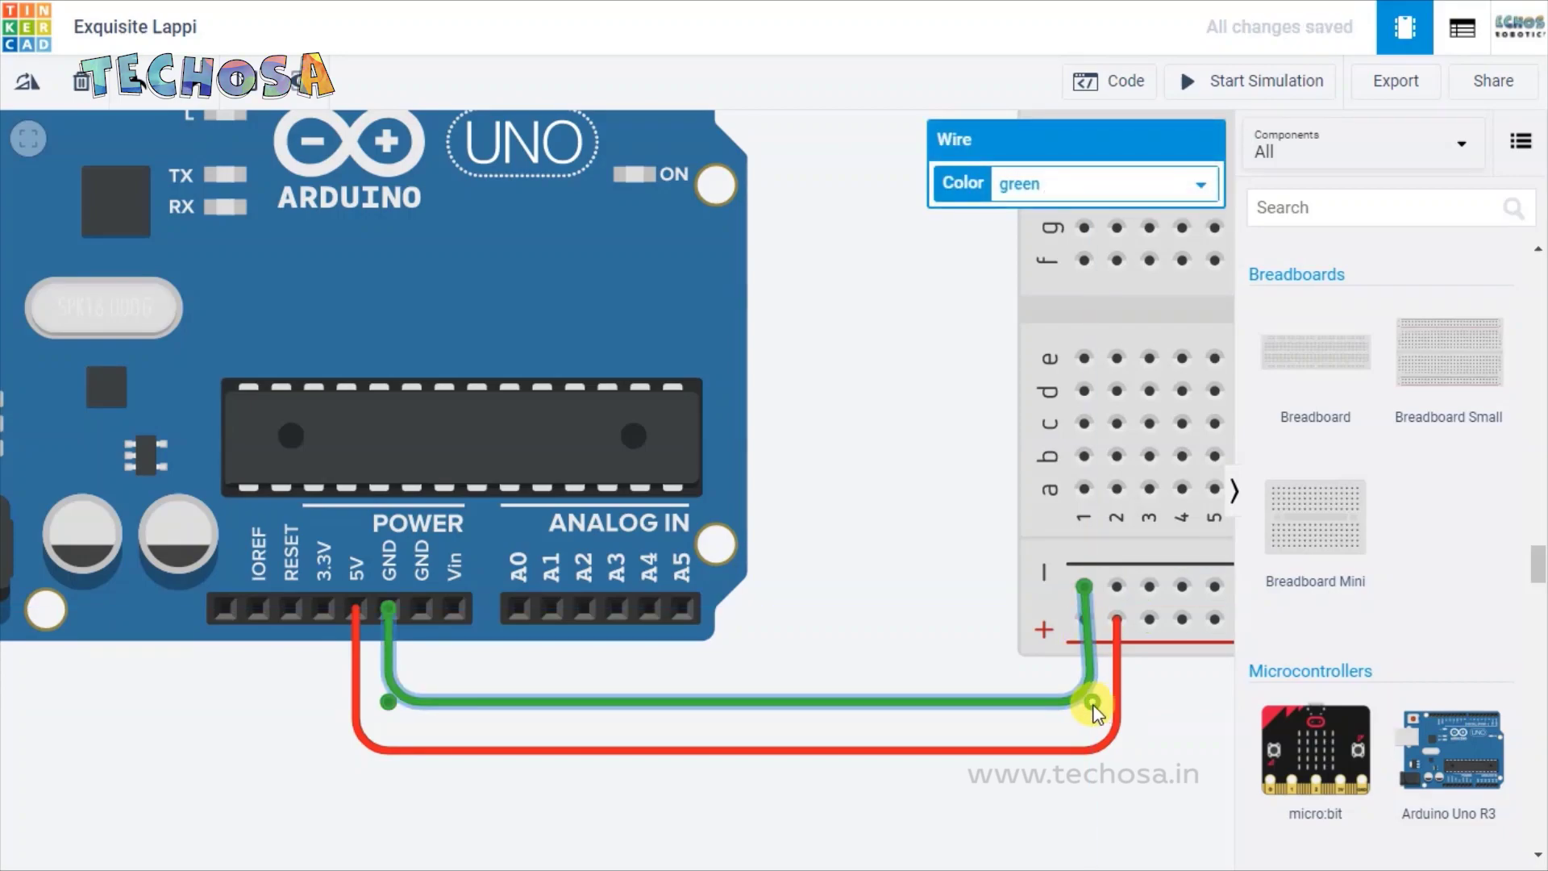
pyautogui.moveTo(1092, 704); pyautogui.dragTo(1084, 702)
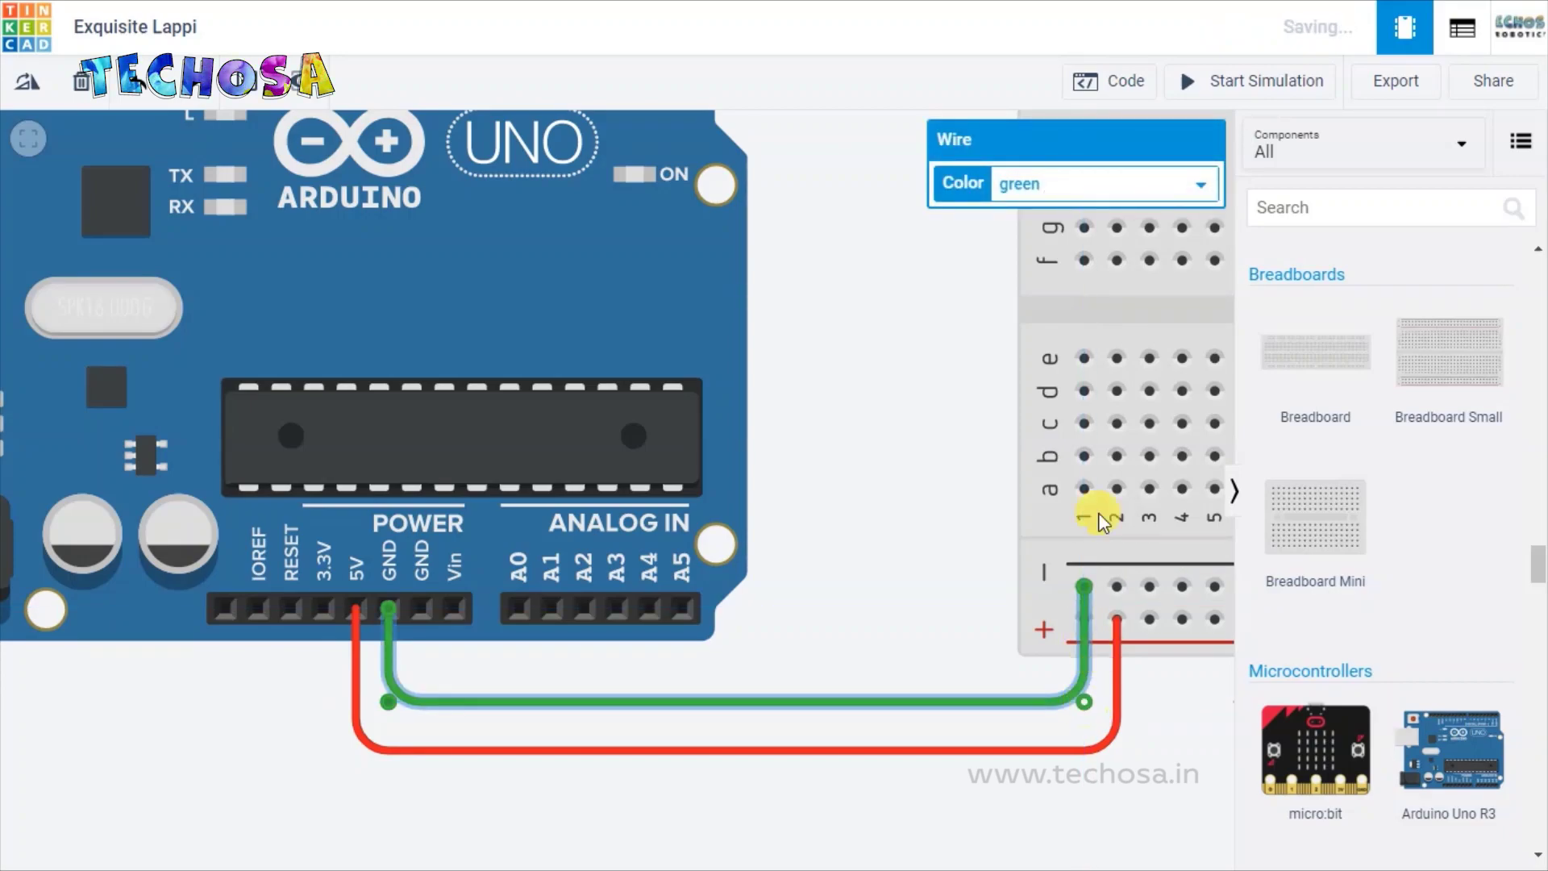
pyautogui.click(1106, 185)
pyautogui.click(1090, 214)
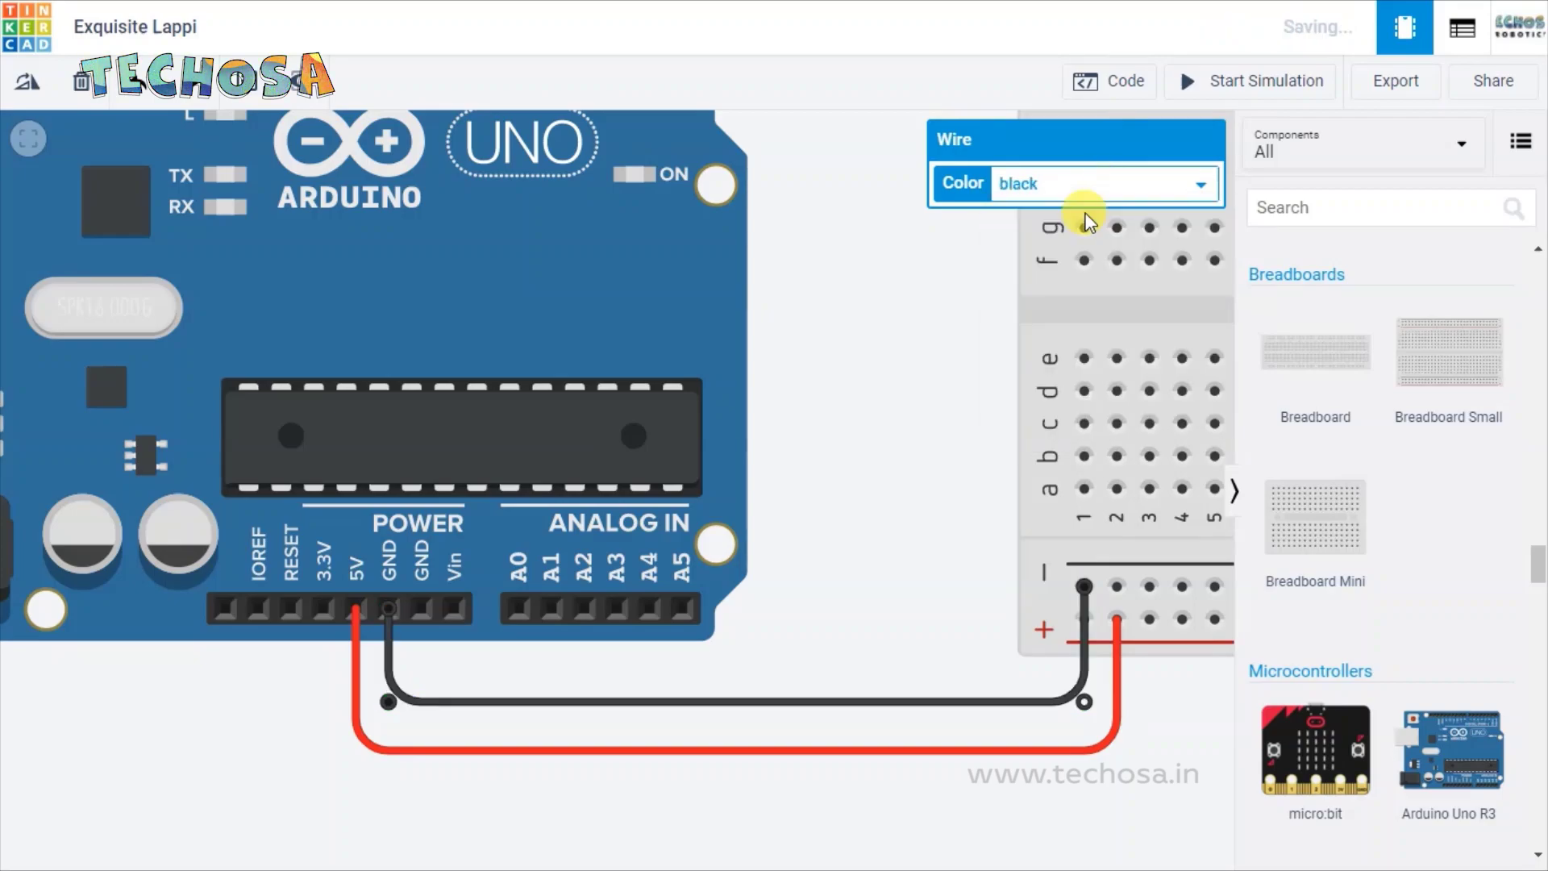
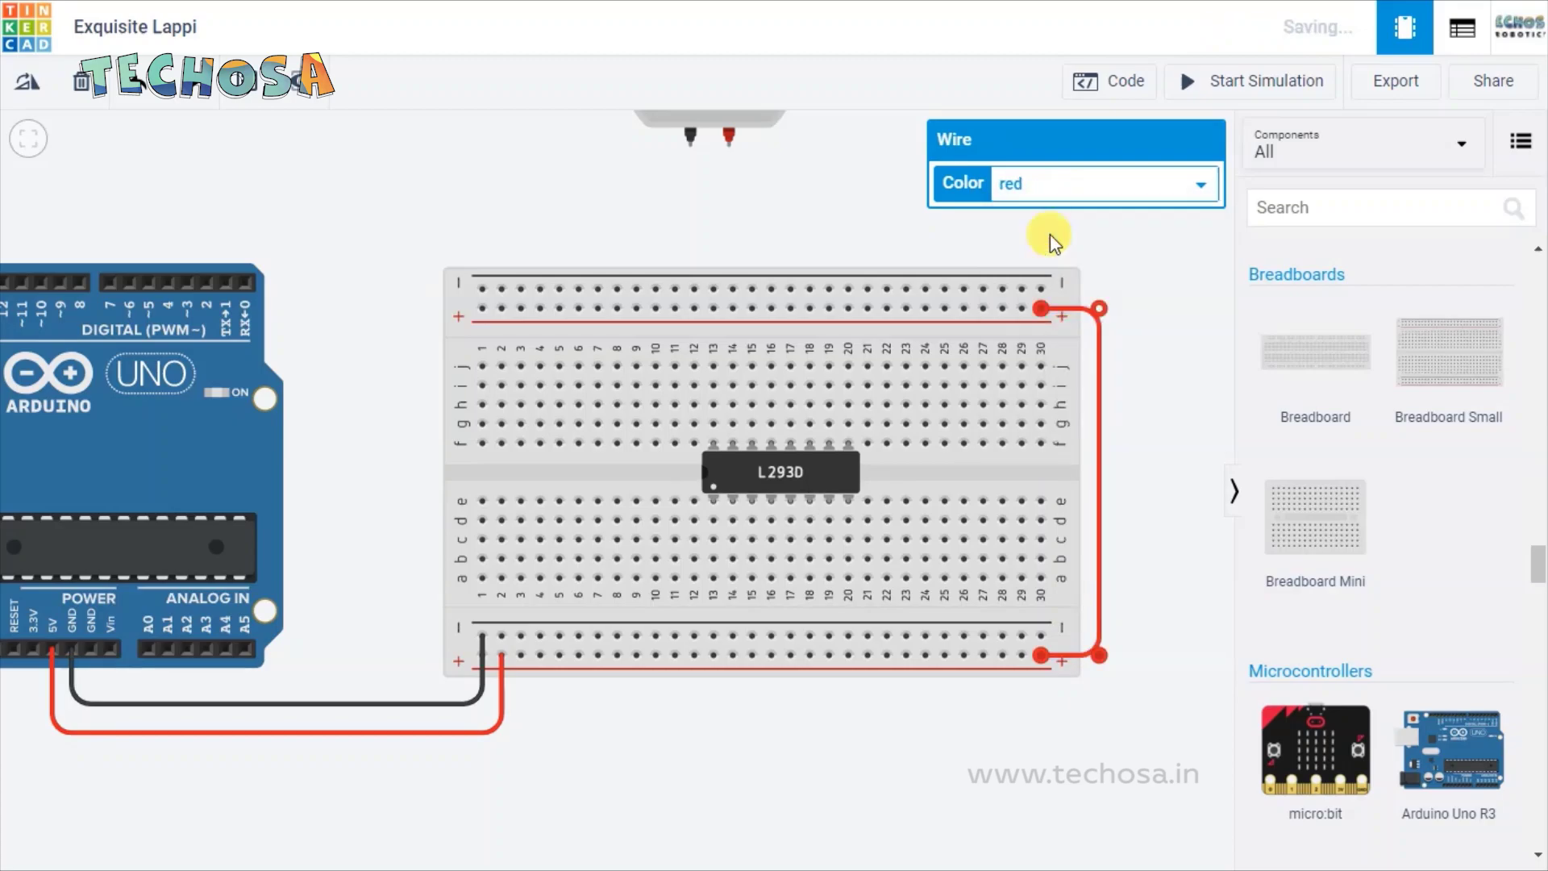
# Step: Link the upper and lower negative rails at column 30 with a wire routed outside the red one, and colour it black
pyautogui.click(1178, 506)
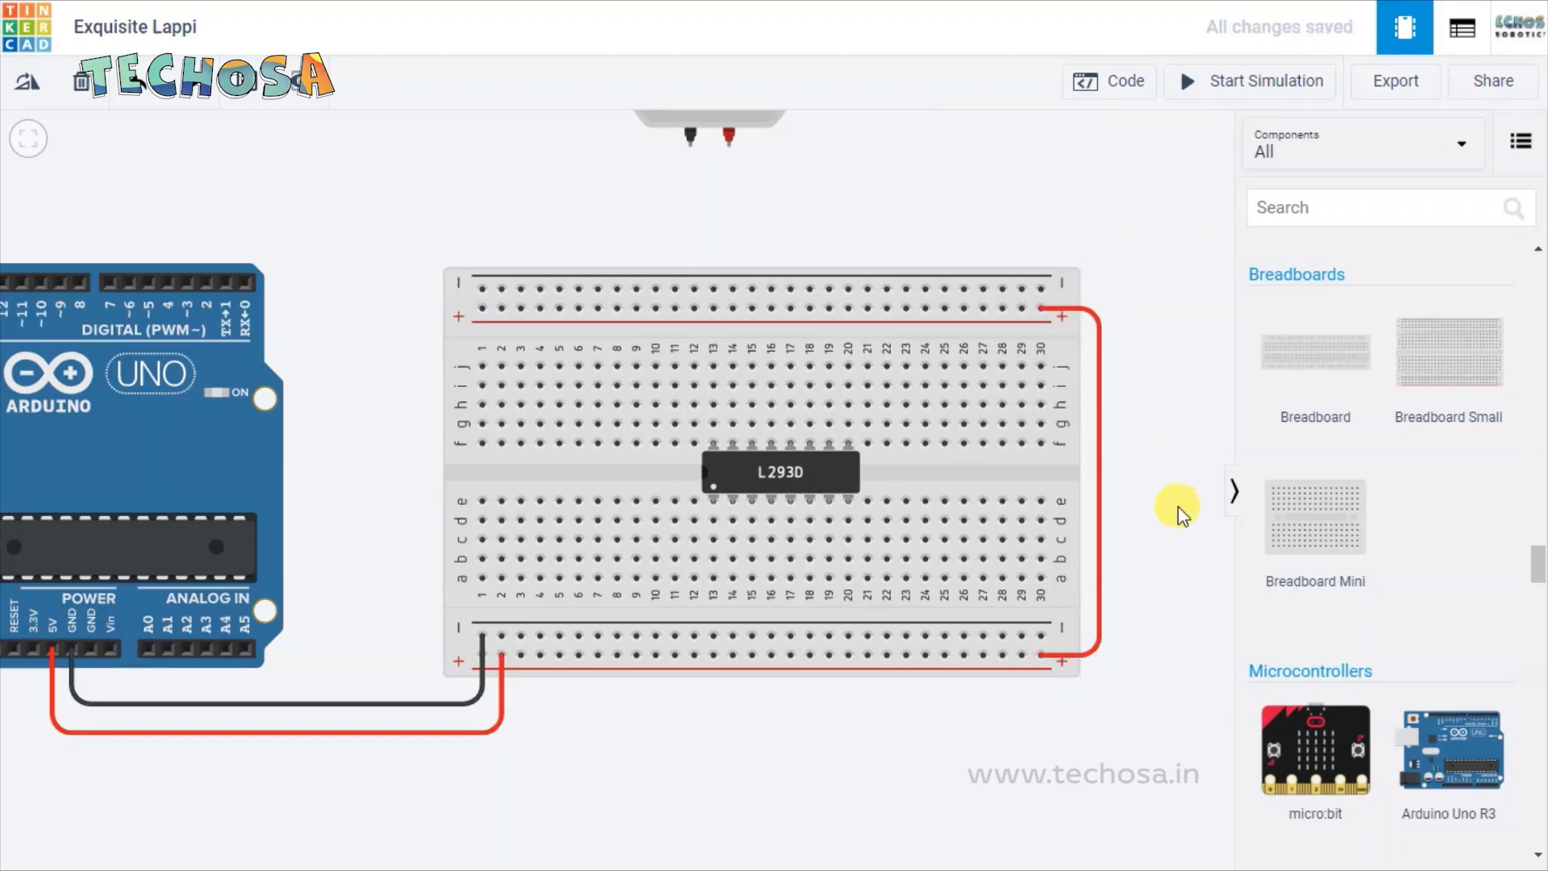
pyautogui.click(1038, 286)
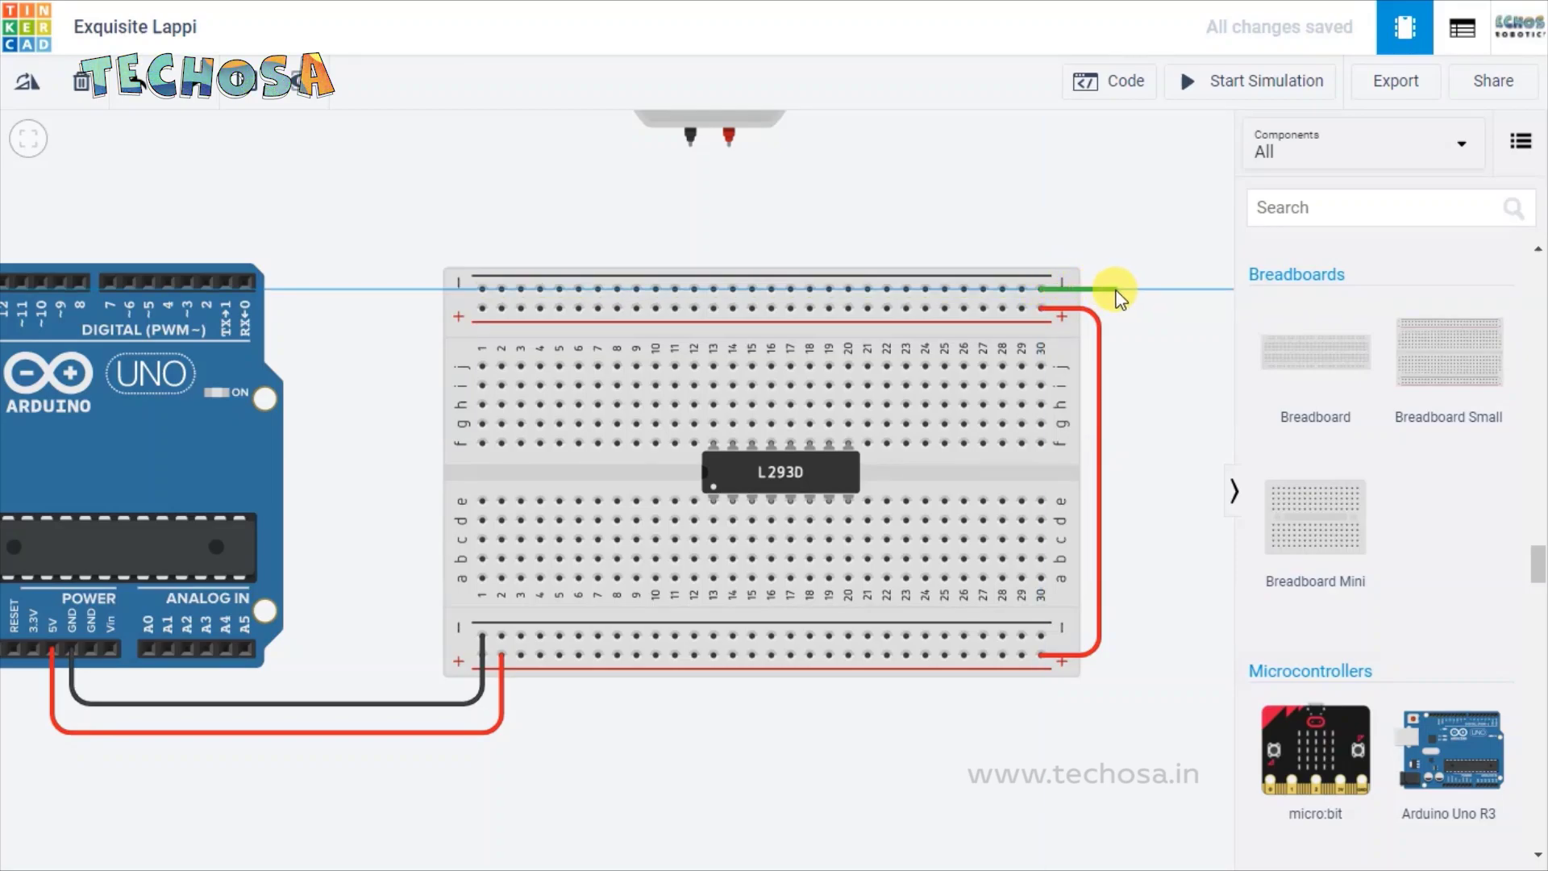
pyautogui.click(1116, 292)
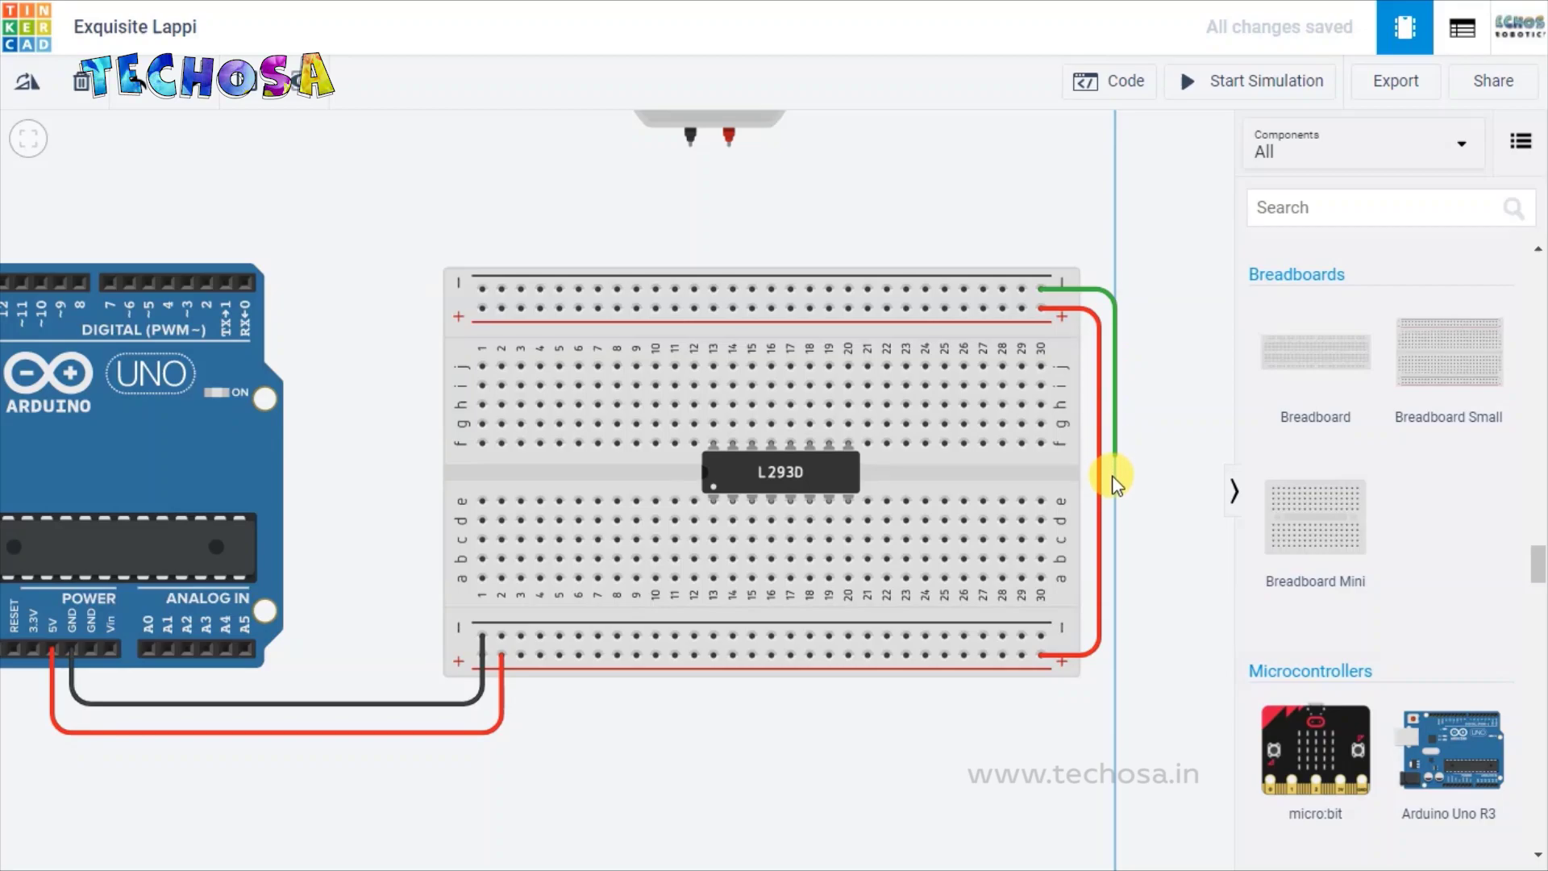
pyautogui.click(1111, 636)
pyautogui.click(1045, 636)
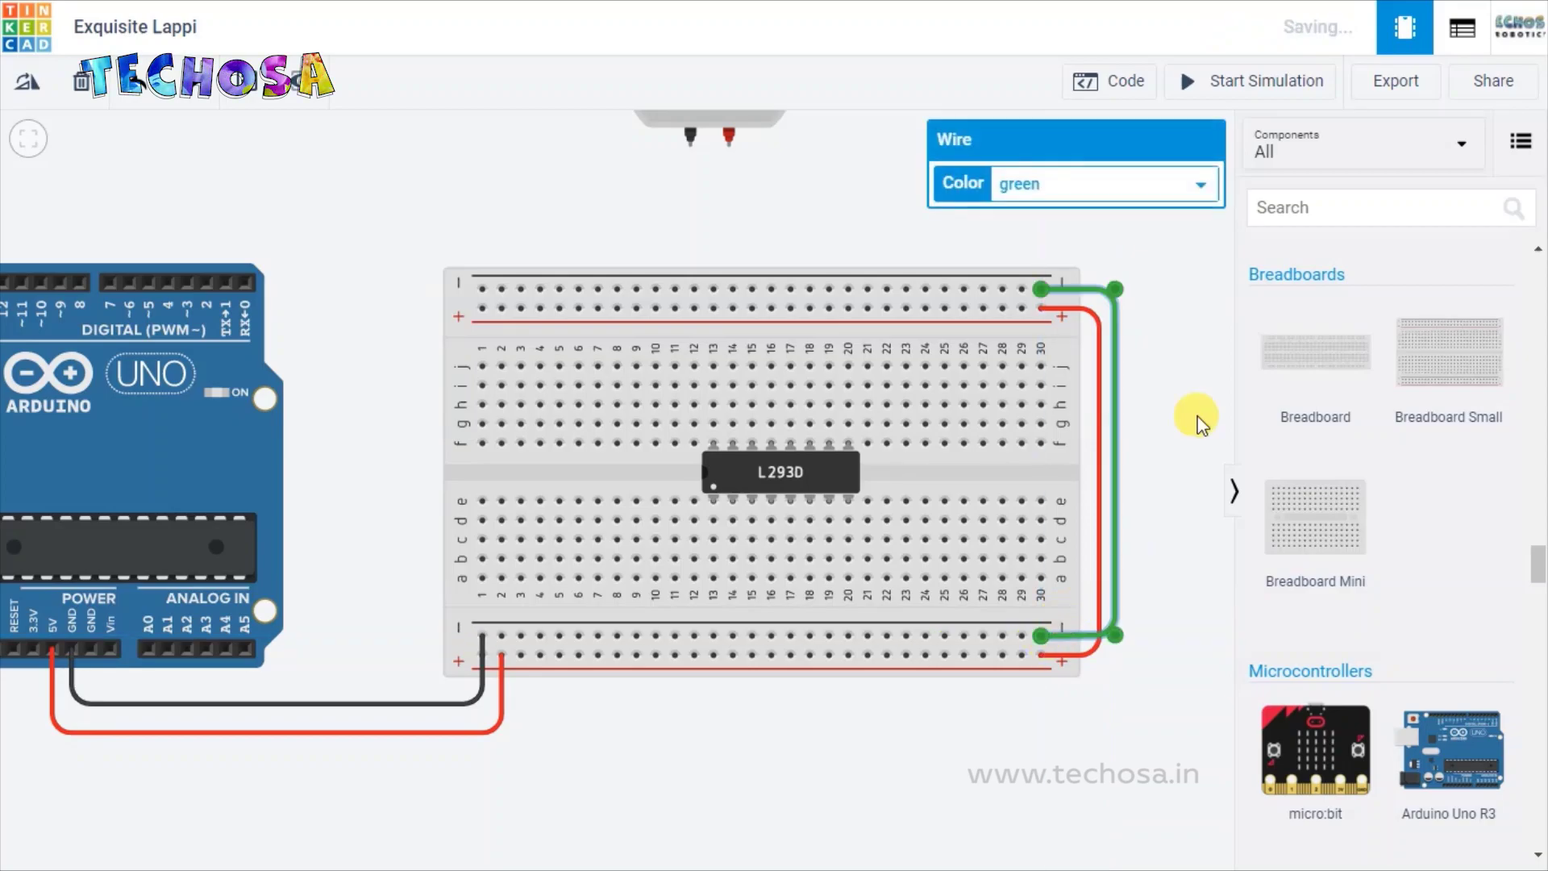
pyautogui.click(1151, 183)
pyautogui.click(1106, 211)
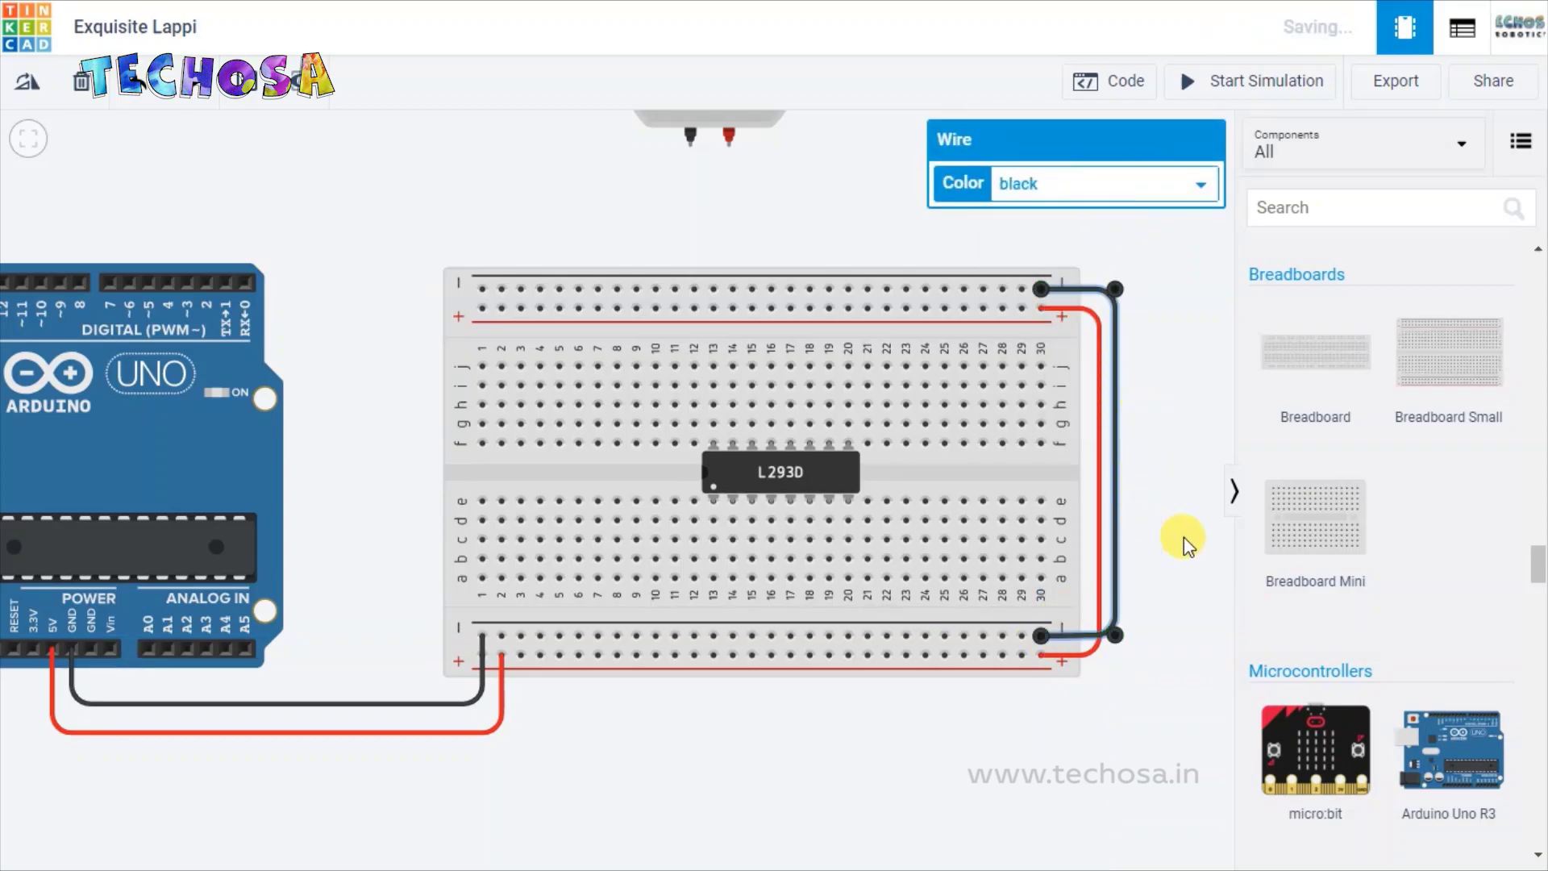
pyautogui.click(1140, 542)
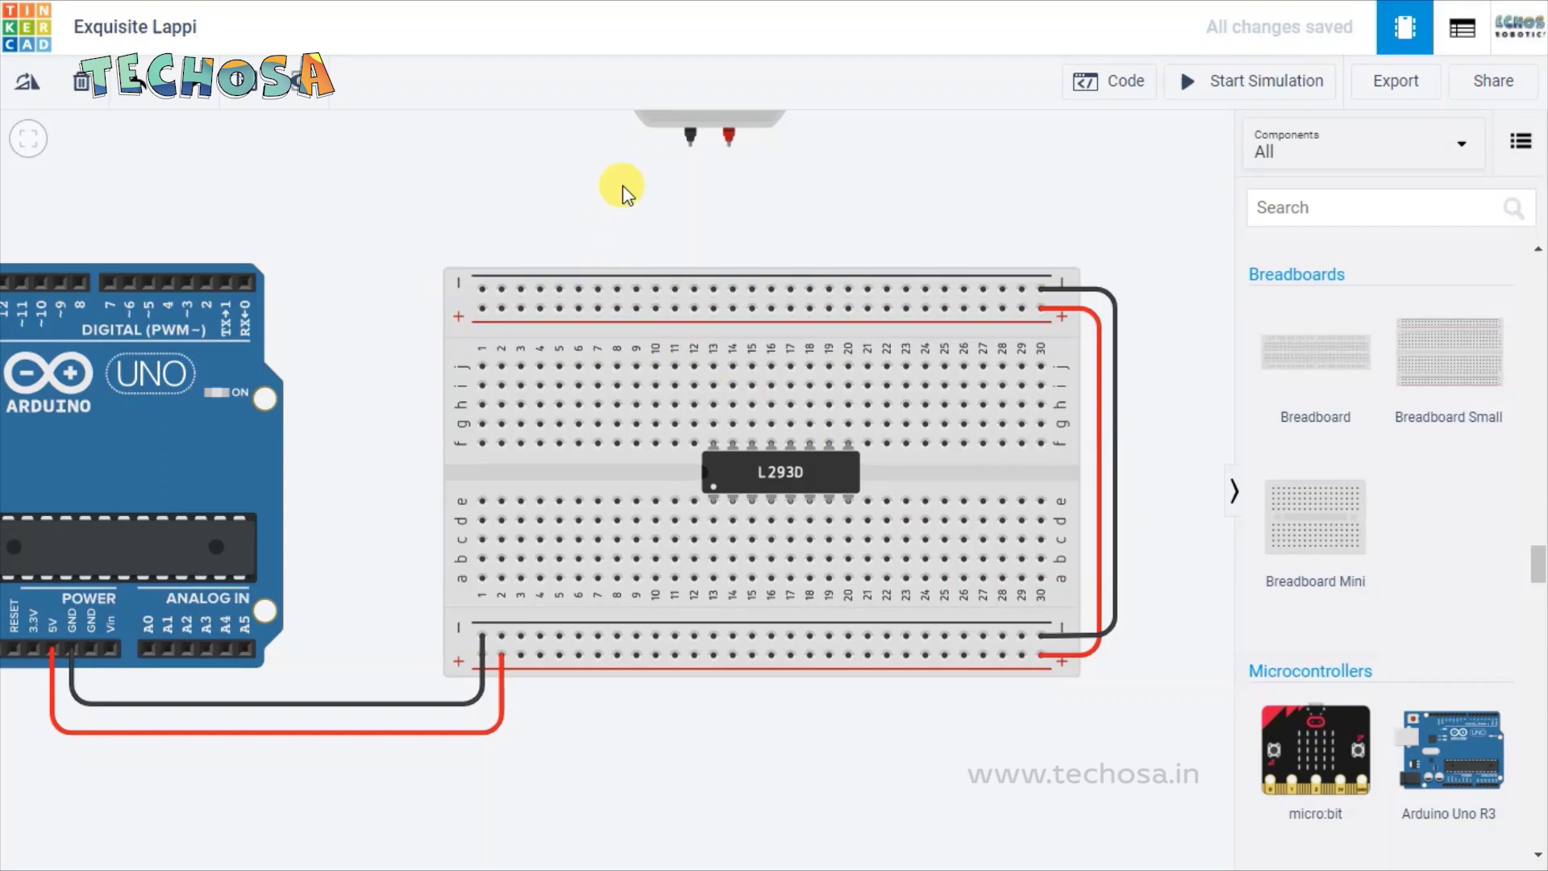
# Step: Wire breadboard hole d13, under the L293D's first pin, straight to the lower positive rail and colour the wire red
pyautogui.scroll(-1, 622, 186)
pyautogui.moveTo(617, 192); pyautogui.dragTo(726, 316)
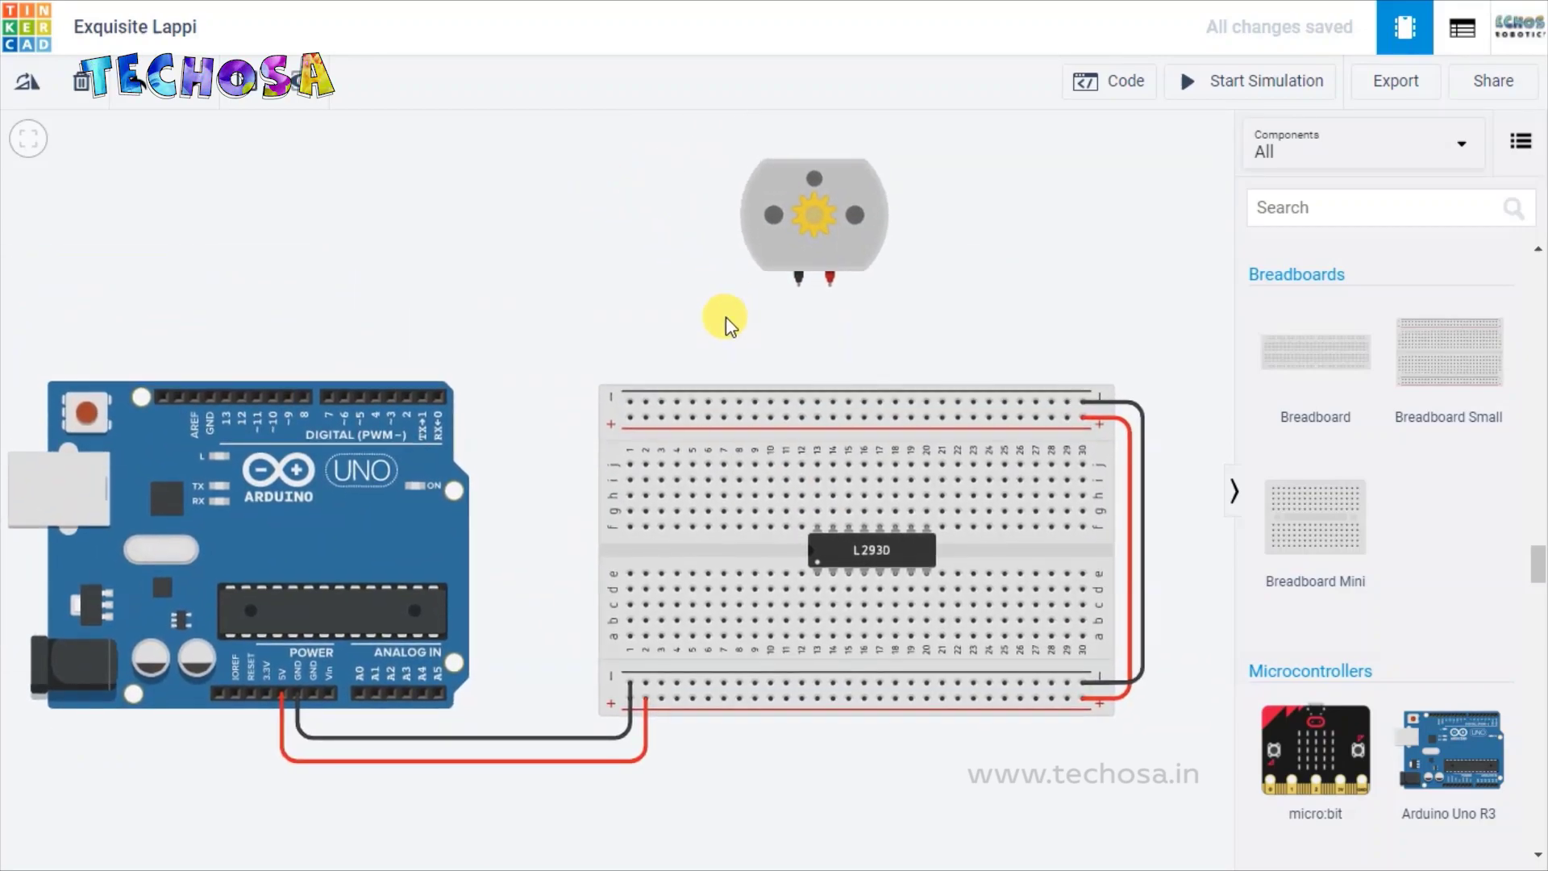
pyautogui.scroll(3, 719, 317)
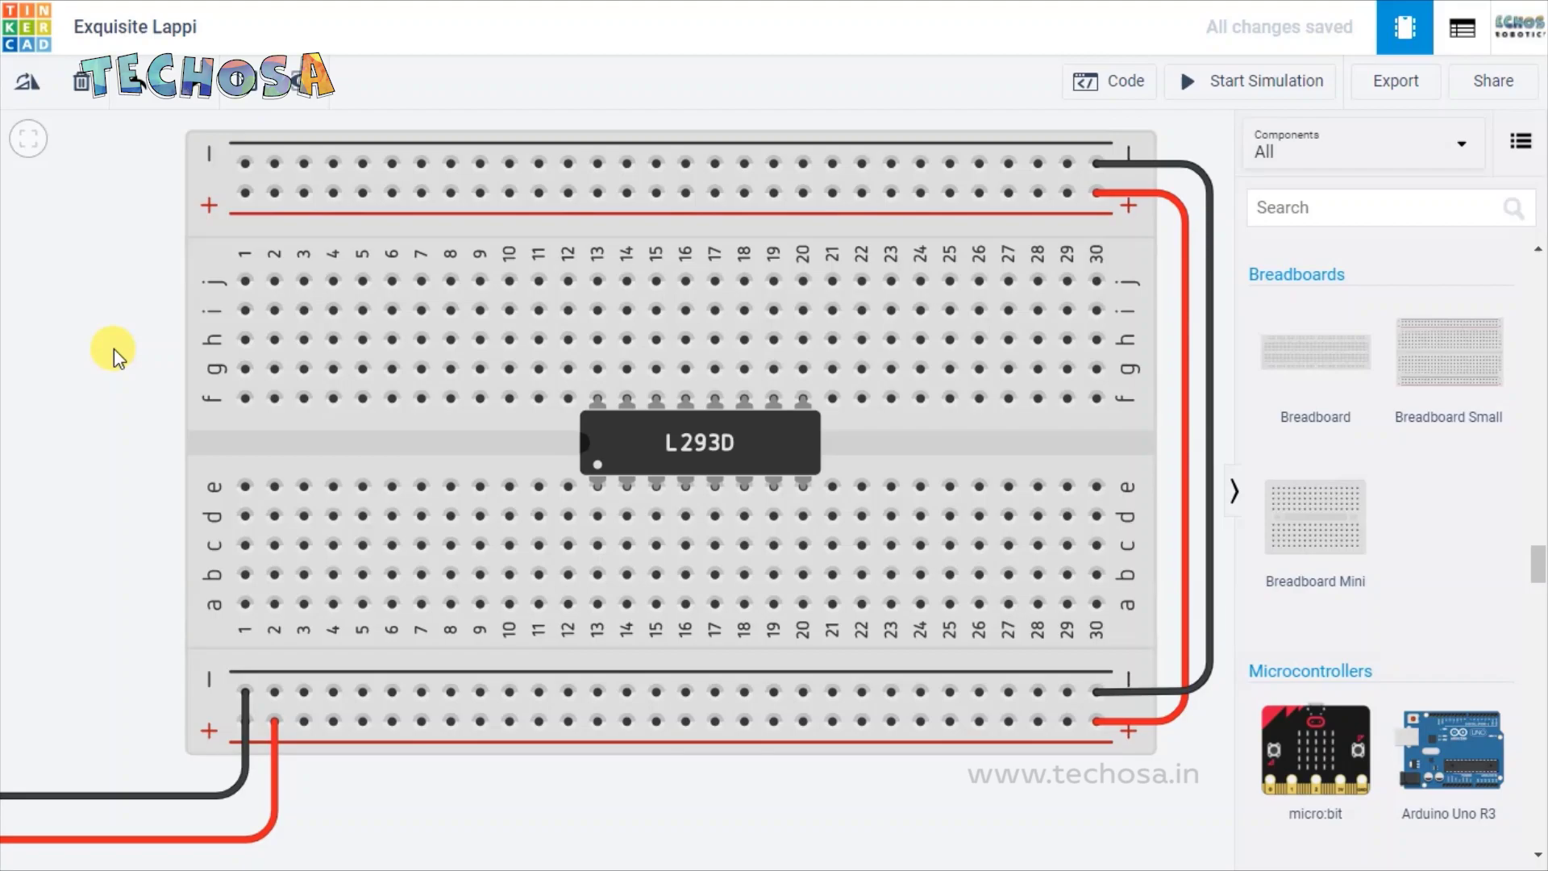
pyautogui.click(596, 516)
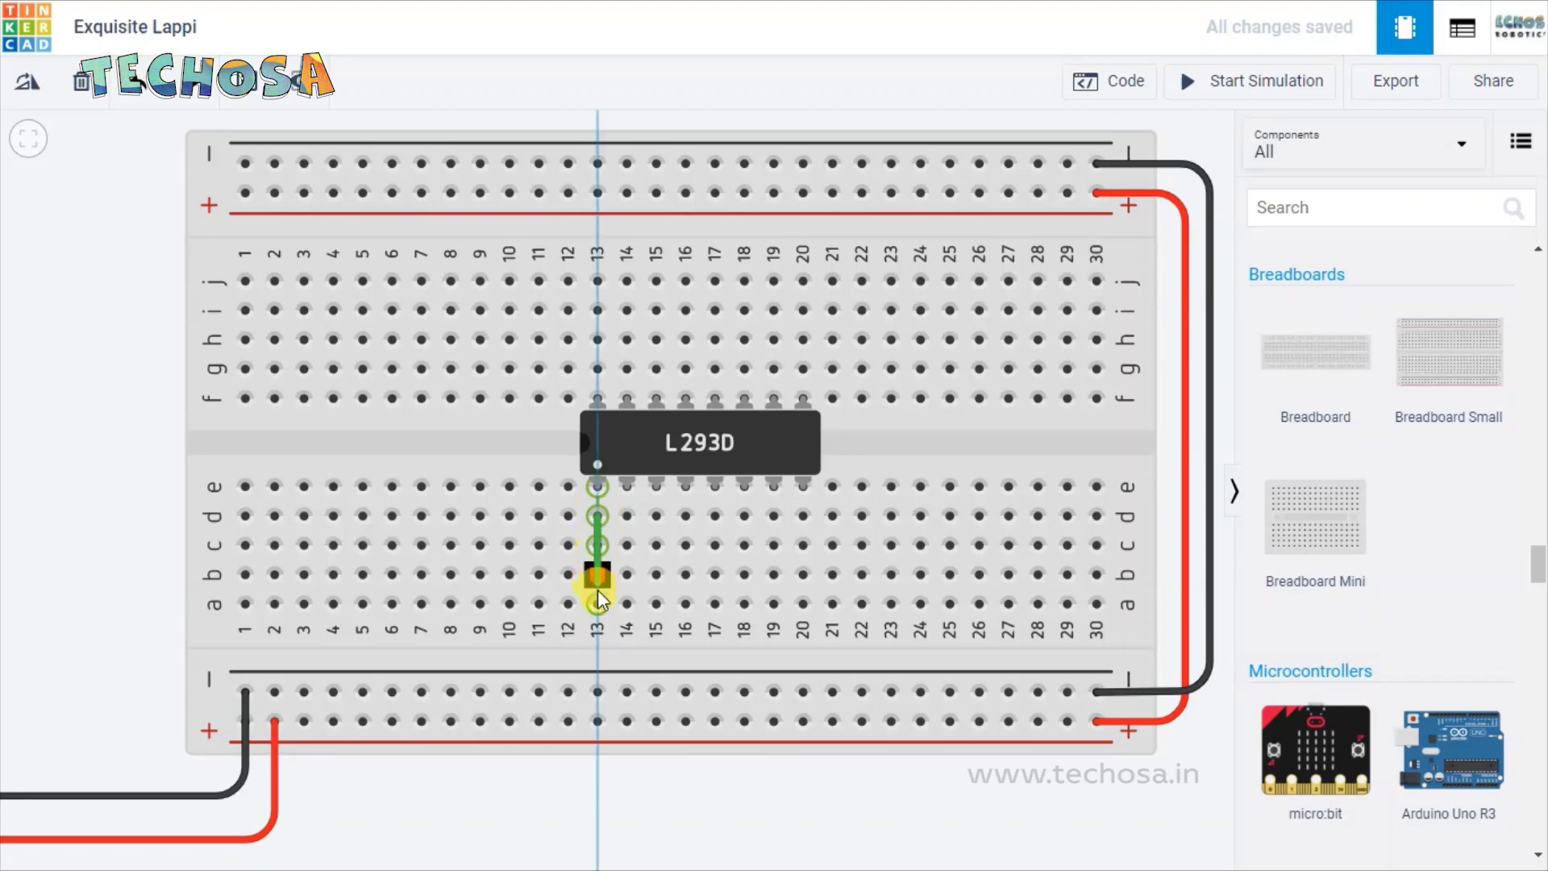
pyautogui.click(598, 721)
pyautogui.click(1065, 184)
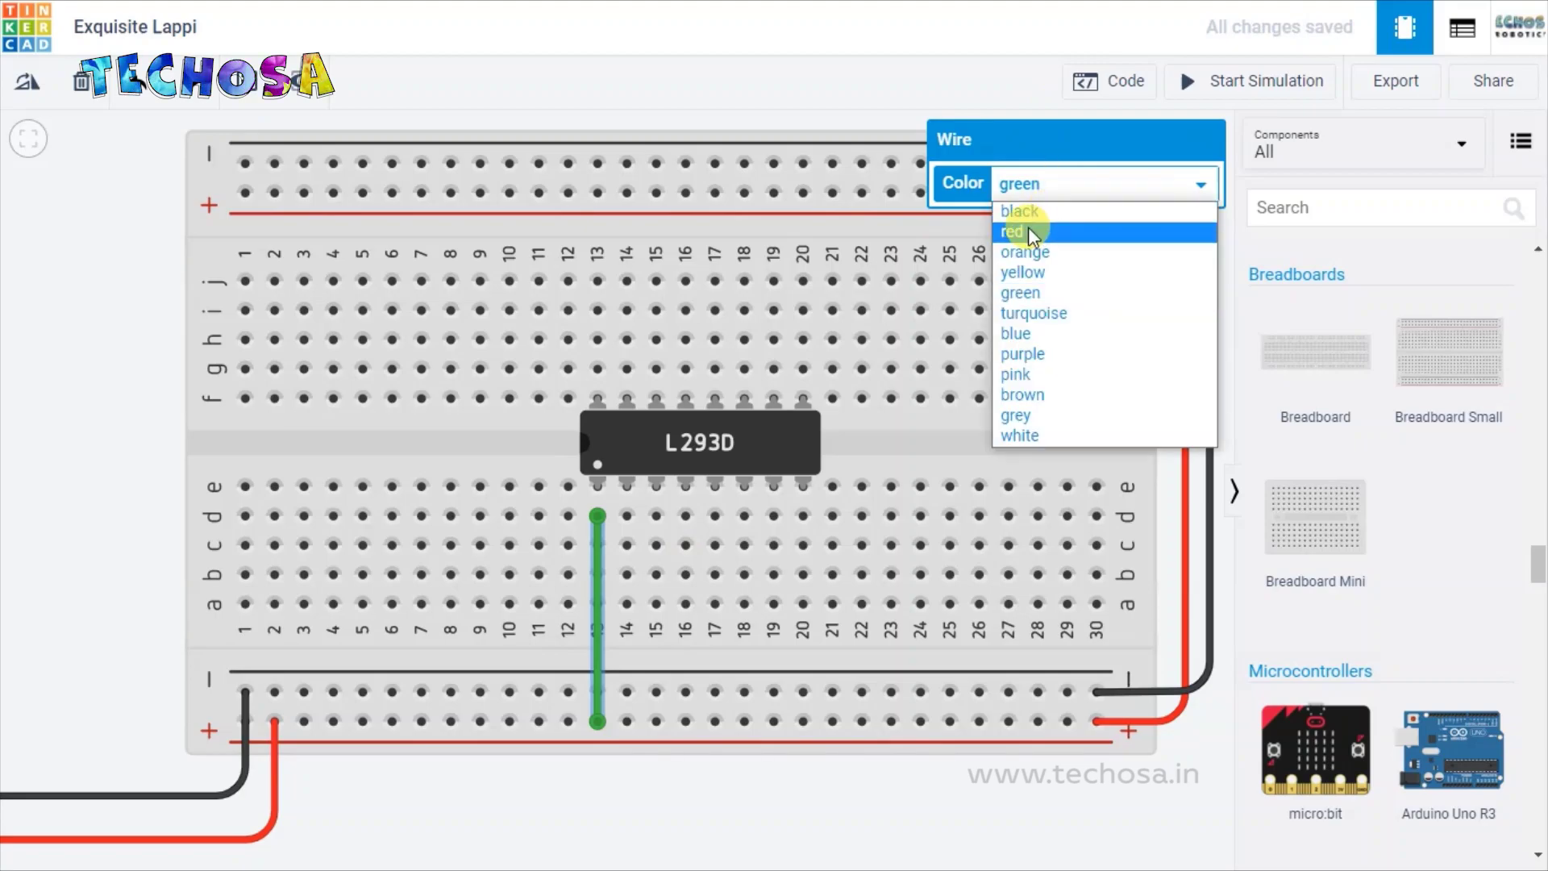
pyautogui.click(1028, 226)
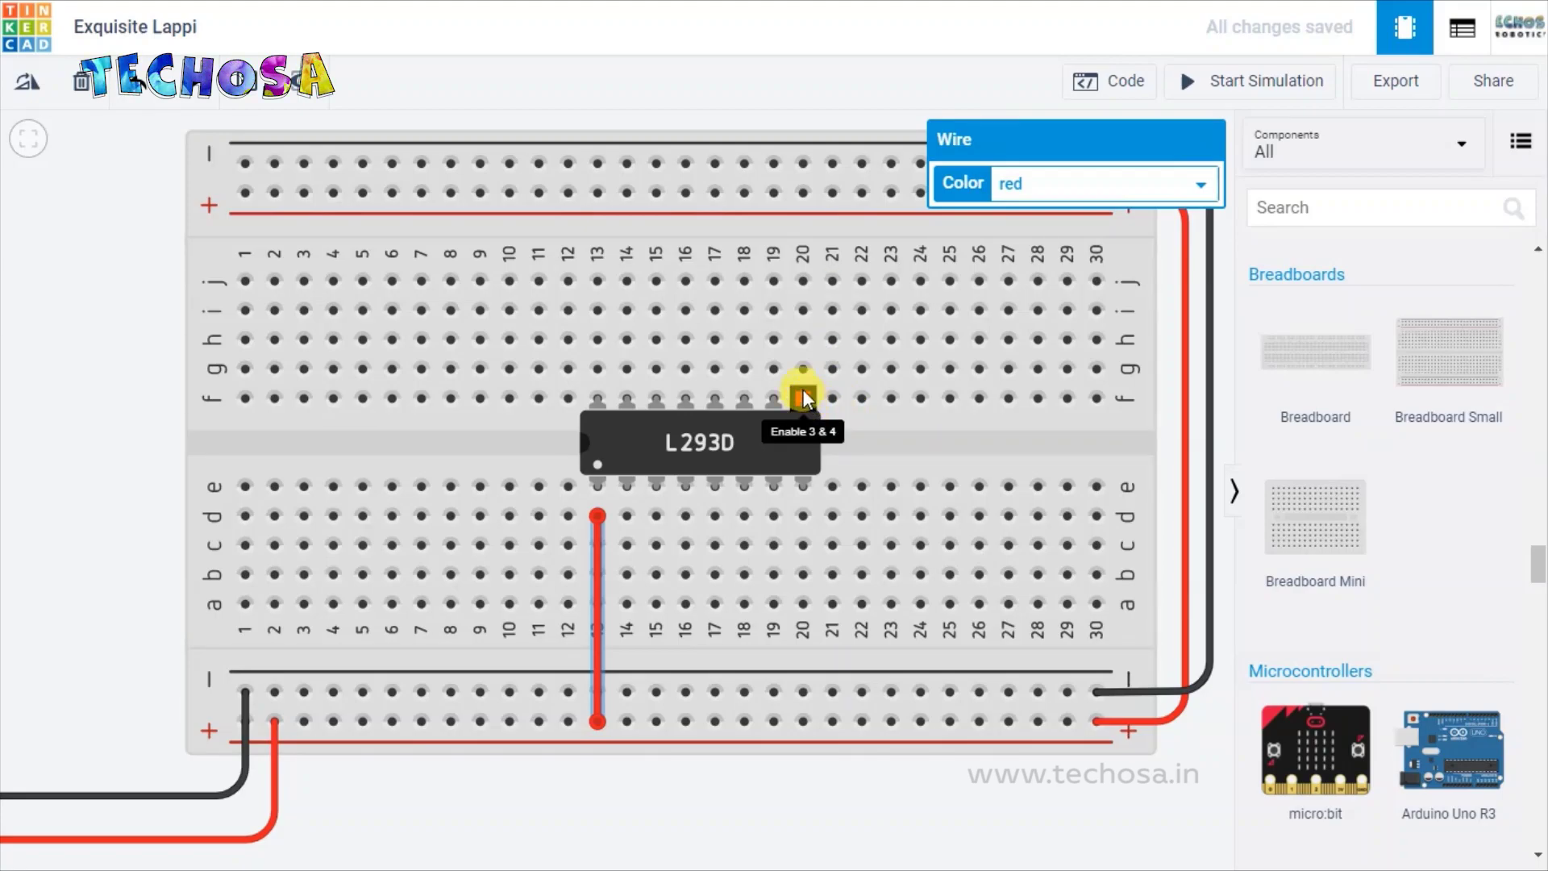
pyautogui.click(60, 305)
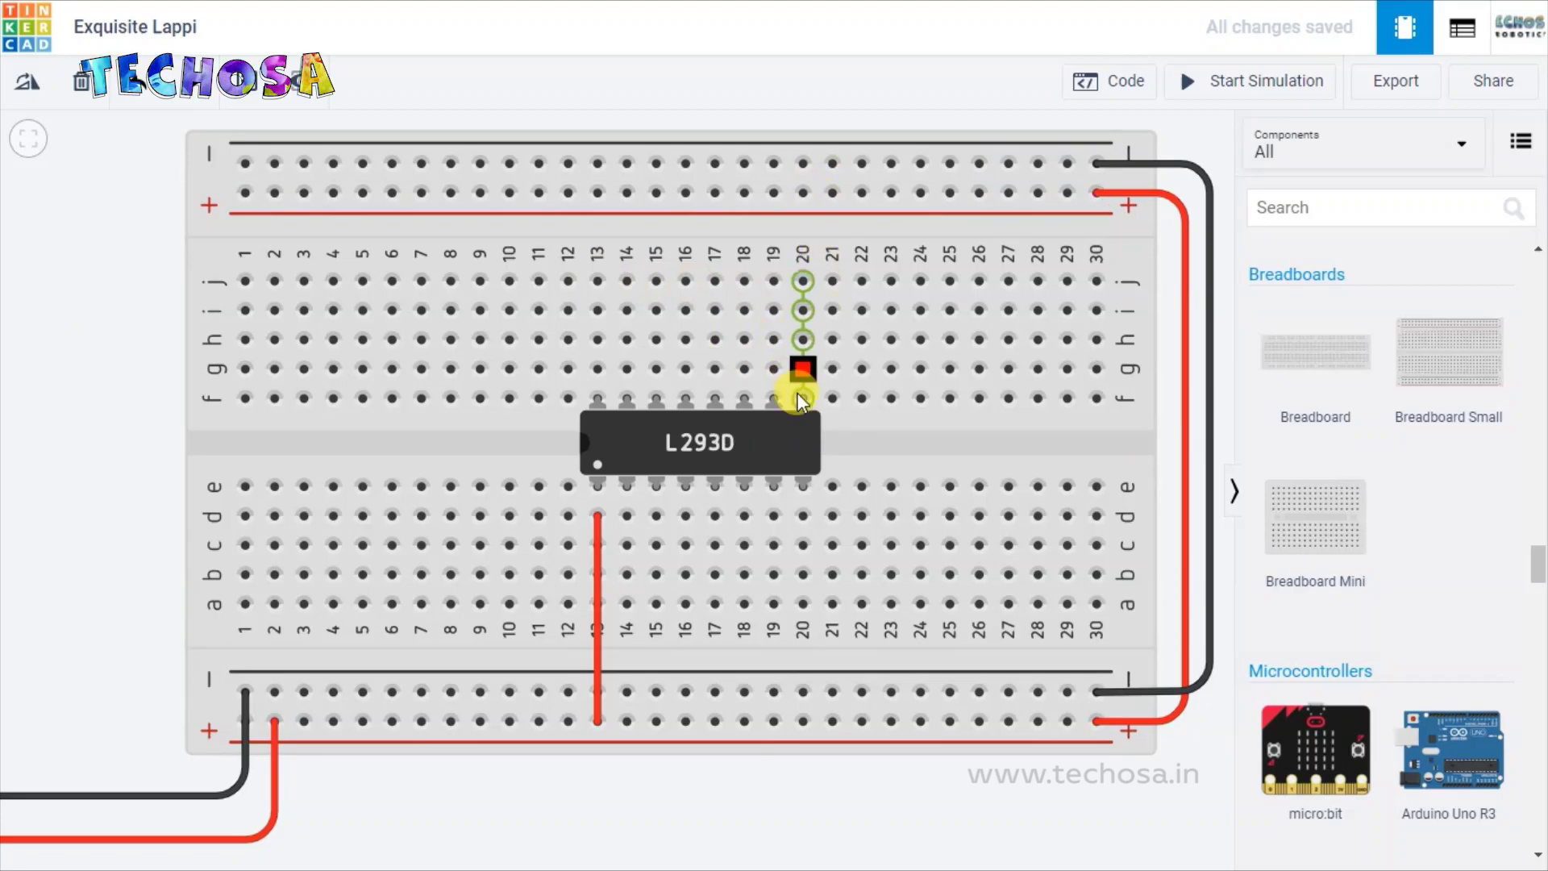
# Step: Wire hole g20, at the L293D's Enable 3 & 4 pin, to the upper positive rail and colour the wire red
pyautogui.click(804, 367)
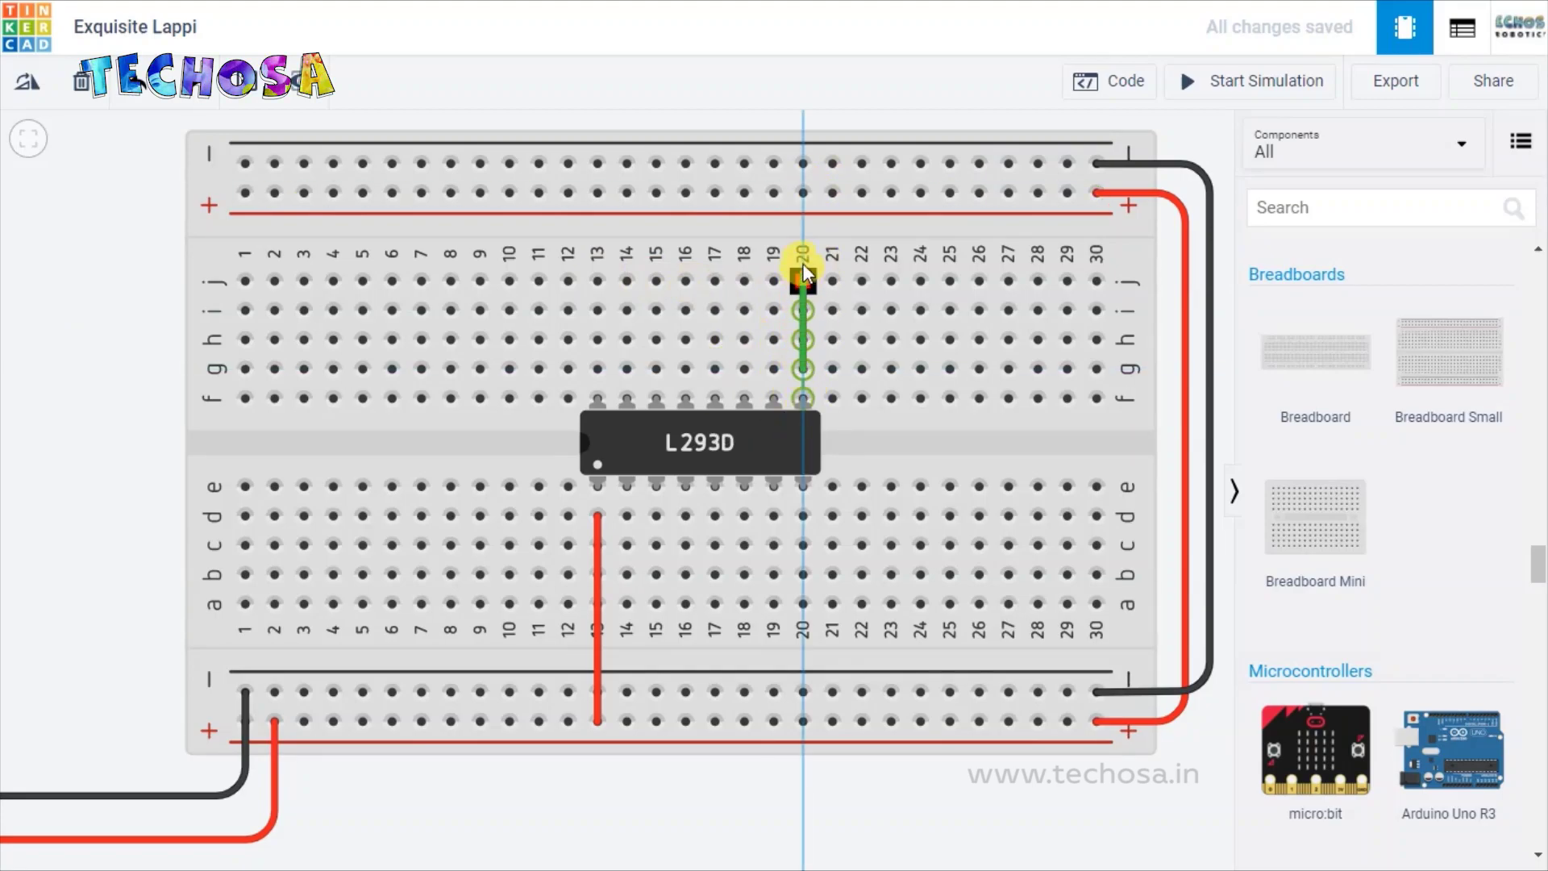
pyautogui.click(803, 194)
pyautogui.click(1048, 184)
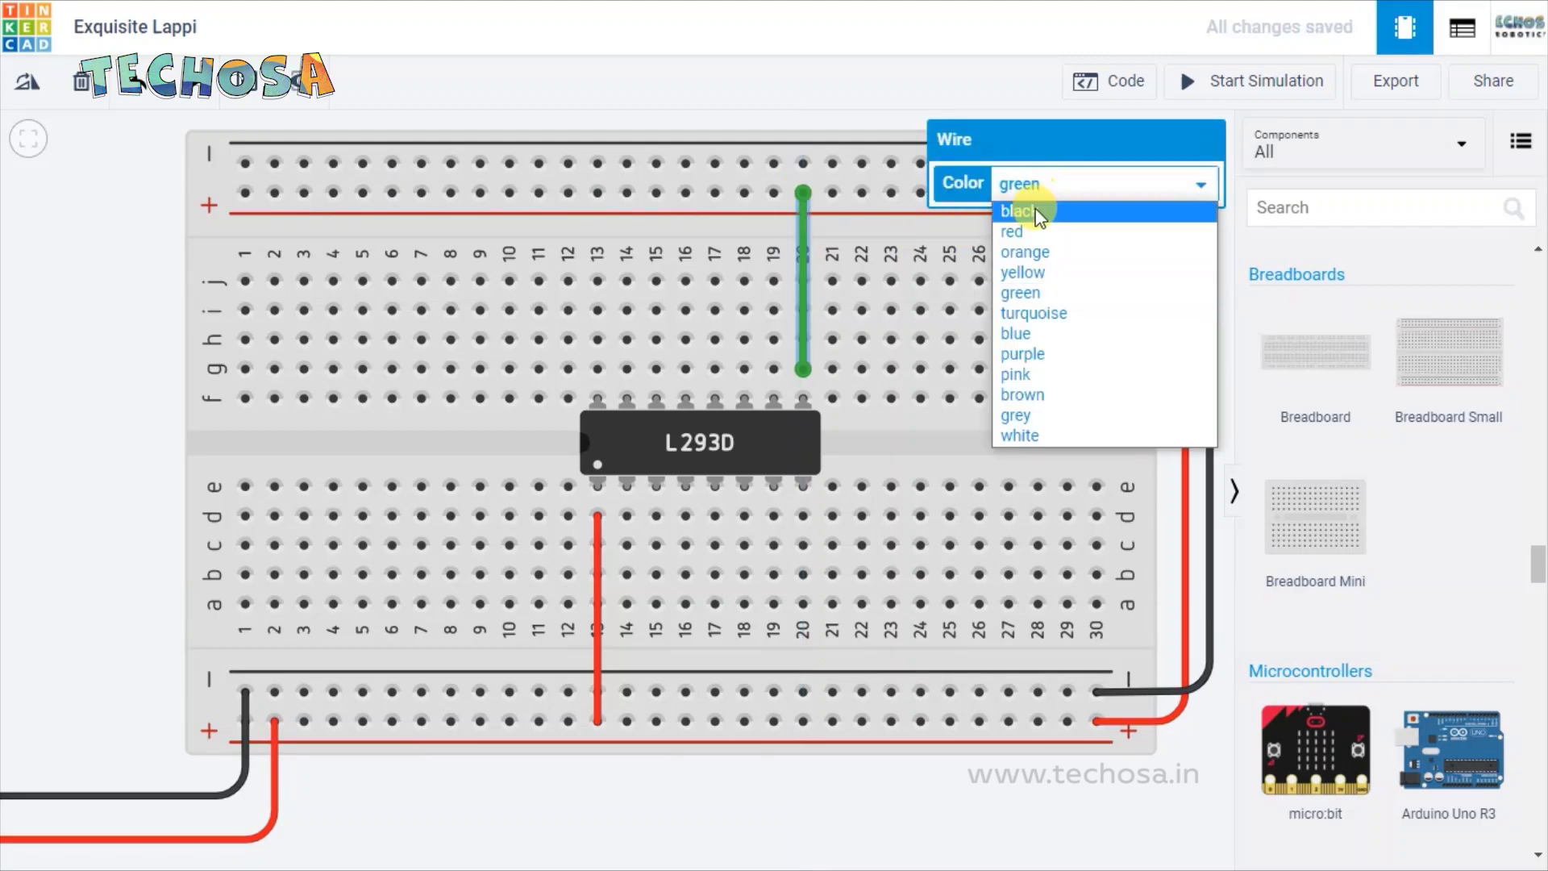
pyautogui.click(1029, 234)
pyautogui.click(69, 346)
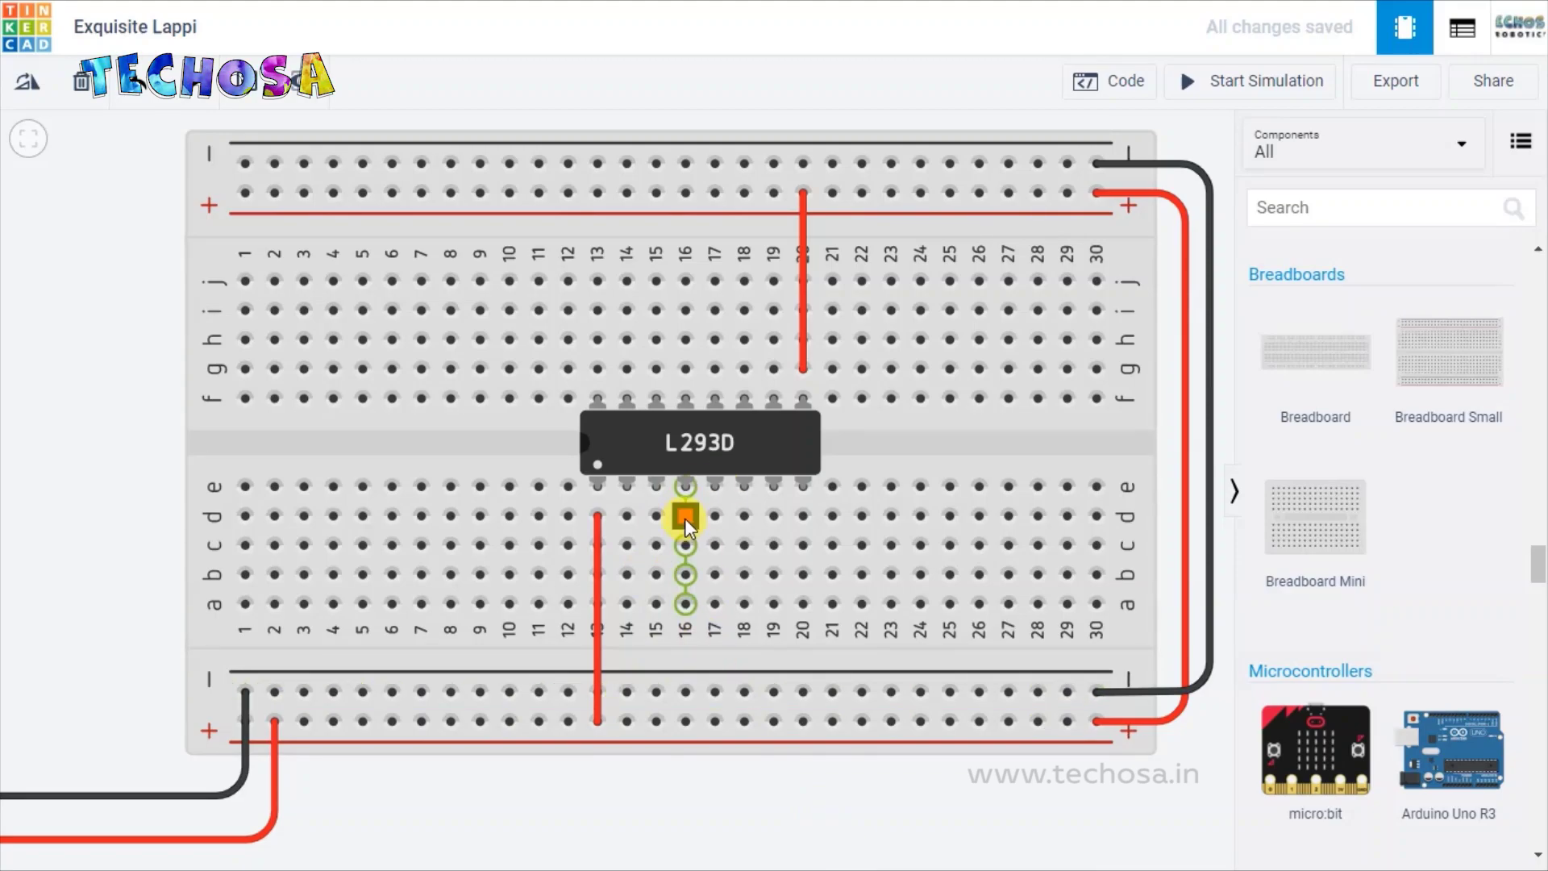
# Step: Wire holes d16 and d17 below the L293D straight to the lower negative rail and colour both wires black
pyautogui.click(684, 518)
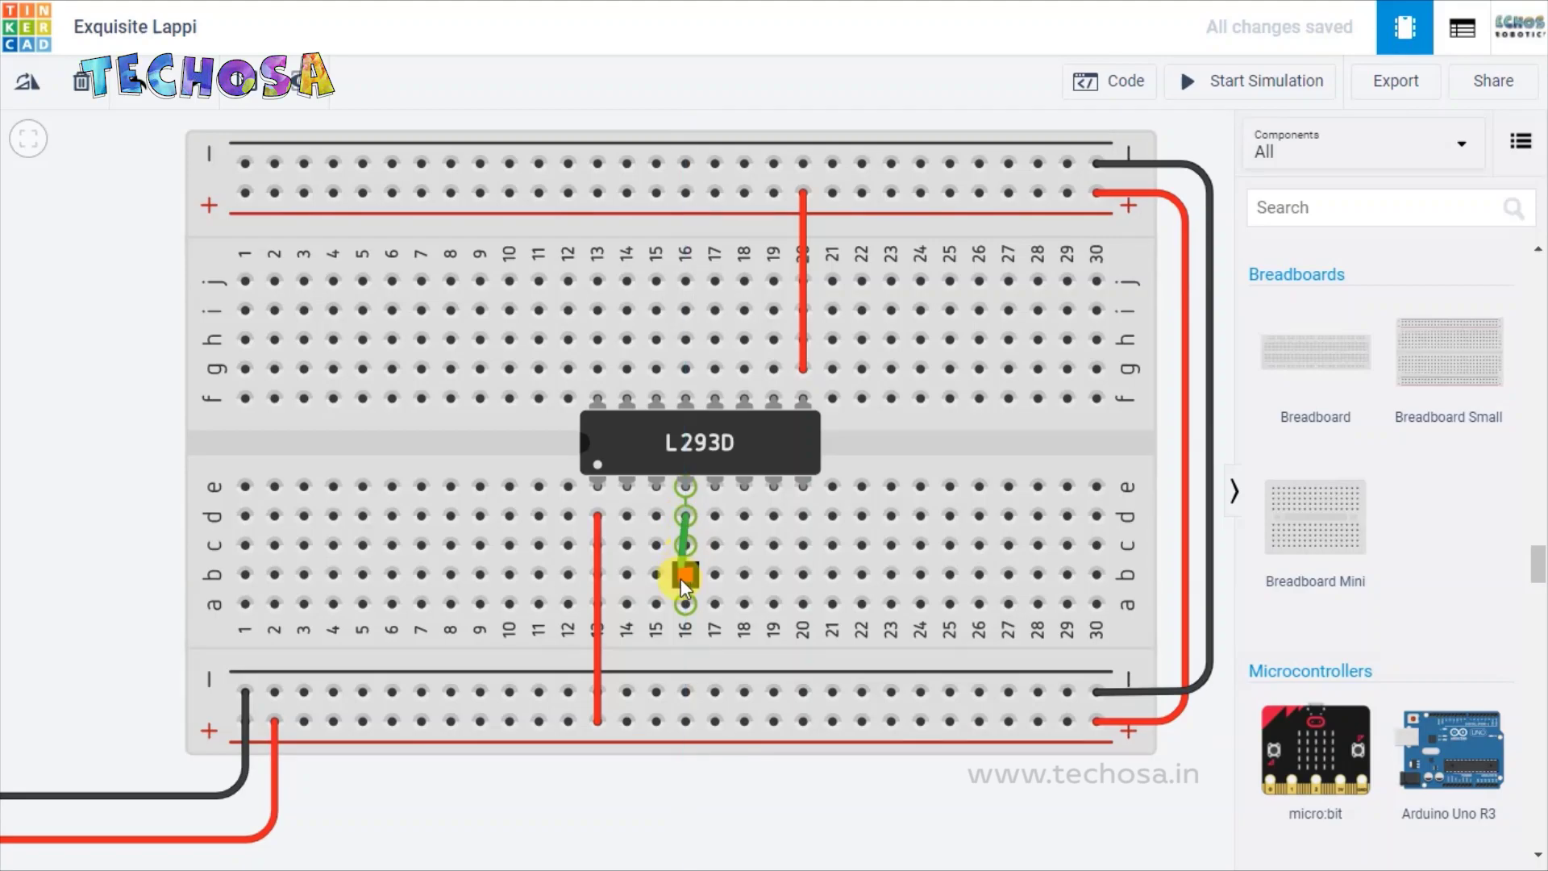
pyautogui.click(686, 692)
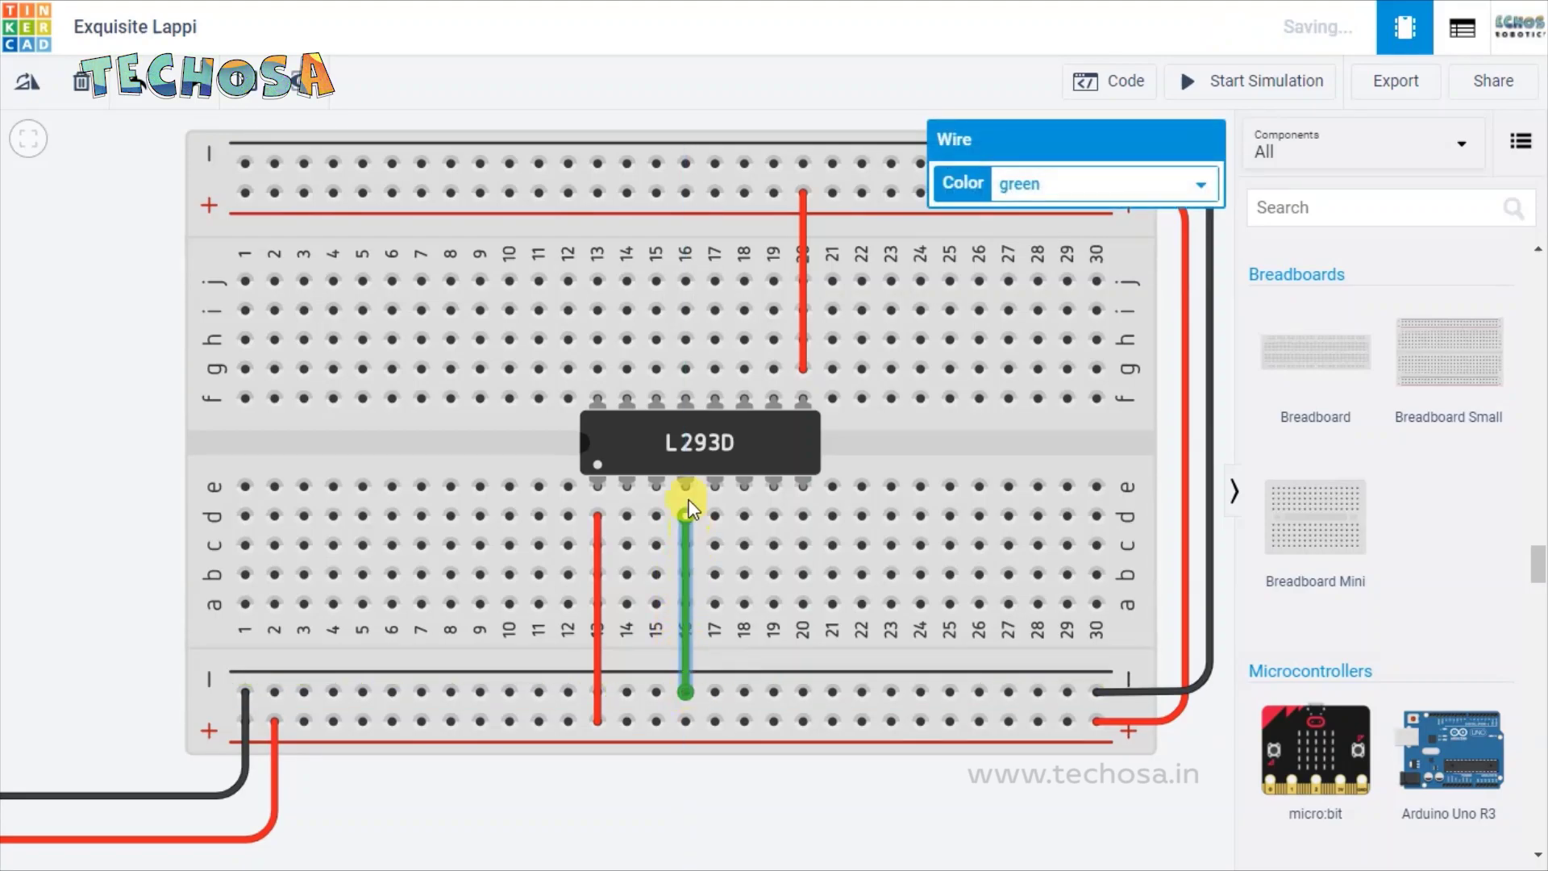
pyautogui.click(1049, 184)
pyautogui.click(1035, 208)
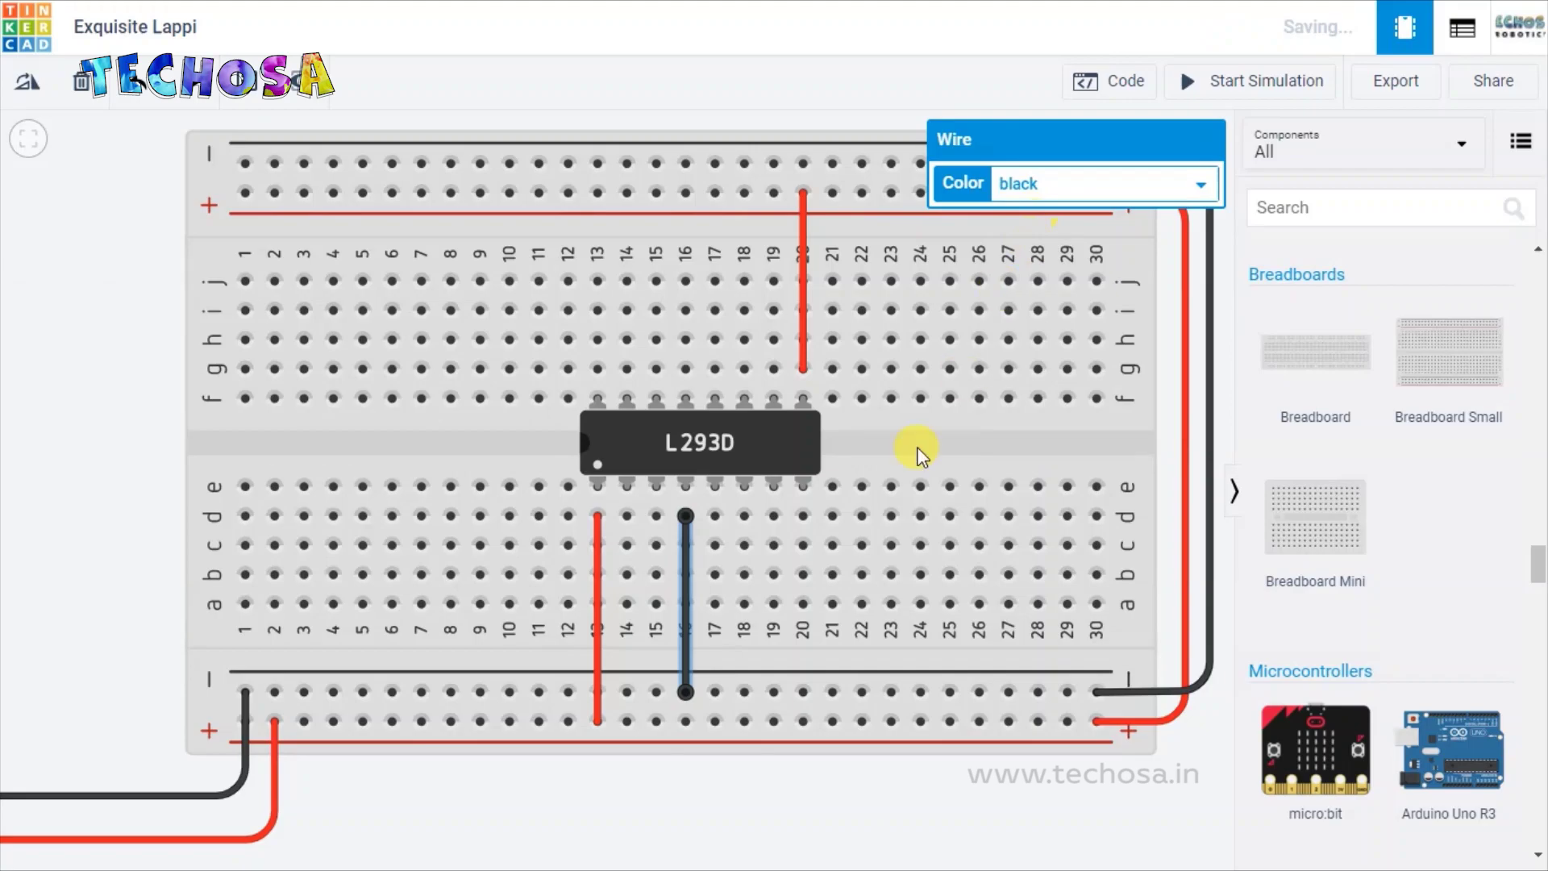
pyautogui.click(715, 516)
pyautogui.click(714, 692)
pyautogui.click(1072, 188)
pyautogui.click(1037, 211)
pyautogui.press('Escape')
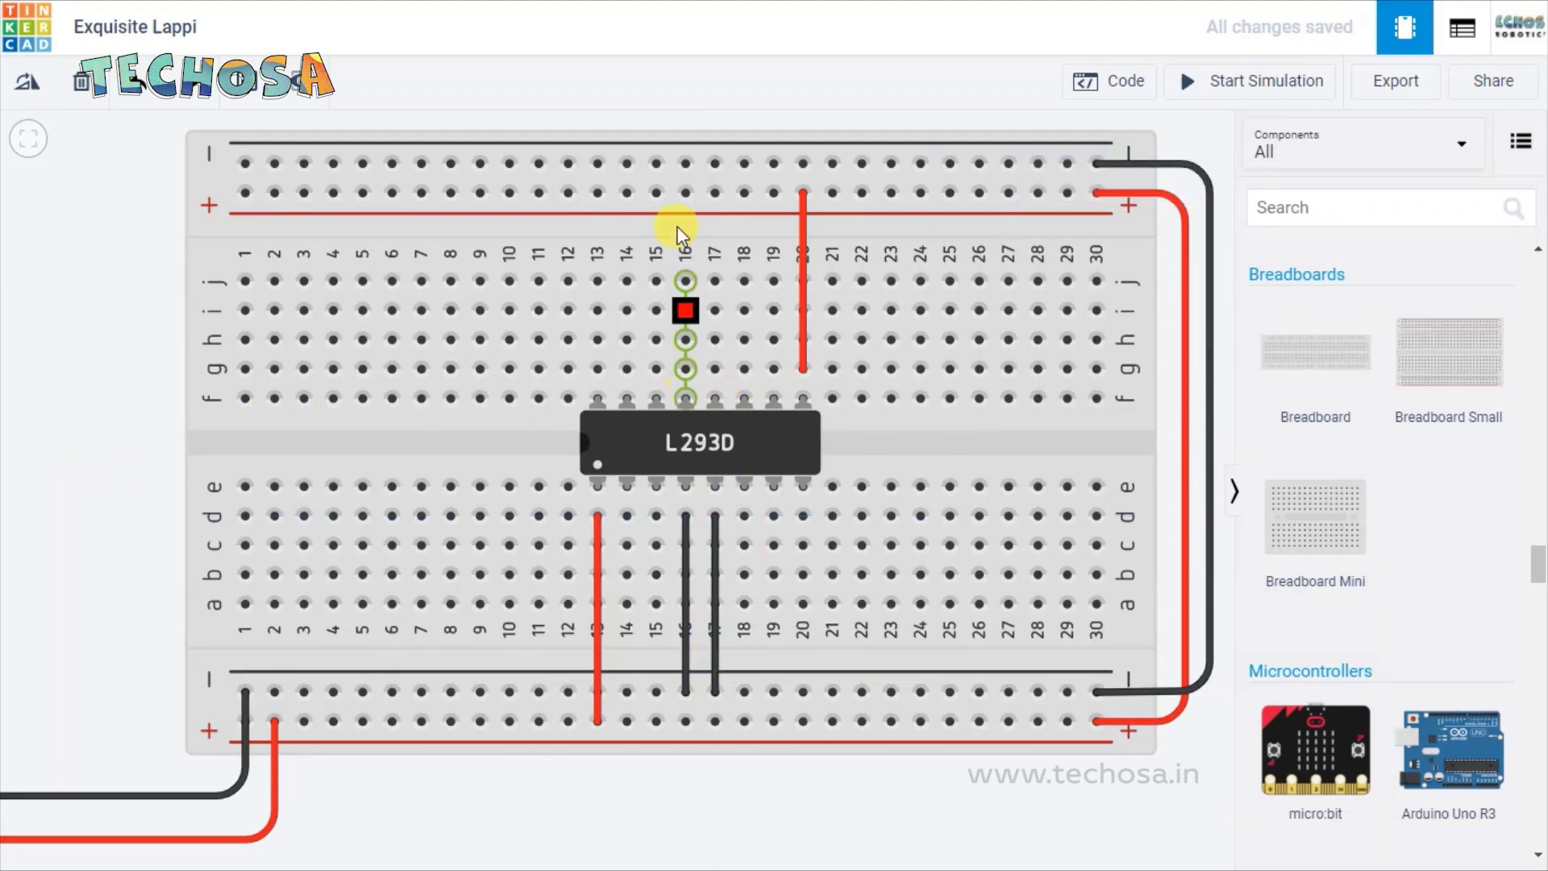
# Step: Wire holes g16 and g17 above the L293D straight to the upper negative rail and colour both wires black
pyautogui.click(688, 396)
pyautogui.click(690, 160)
pyautogui.click(1056, 176)
pyautogui.click(1040, 208)
pyautogui.click(715, 396)
pyautogui.click(716, 163)
pyautogui.click(1035, 179)
pyautogui.click(1041, 208)
pyautogui.click(558, 762)
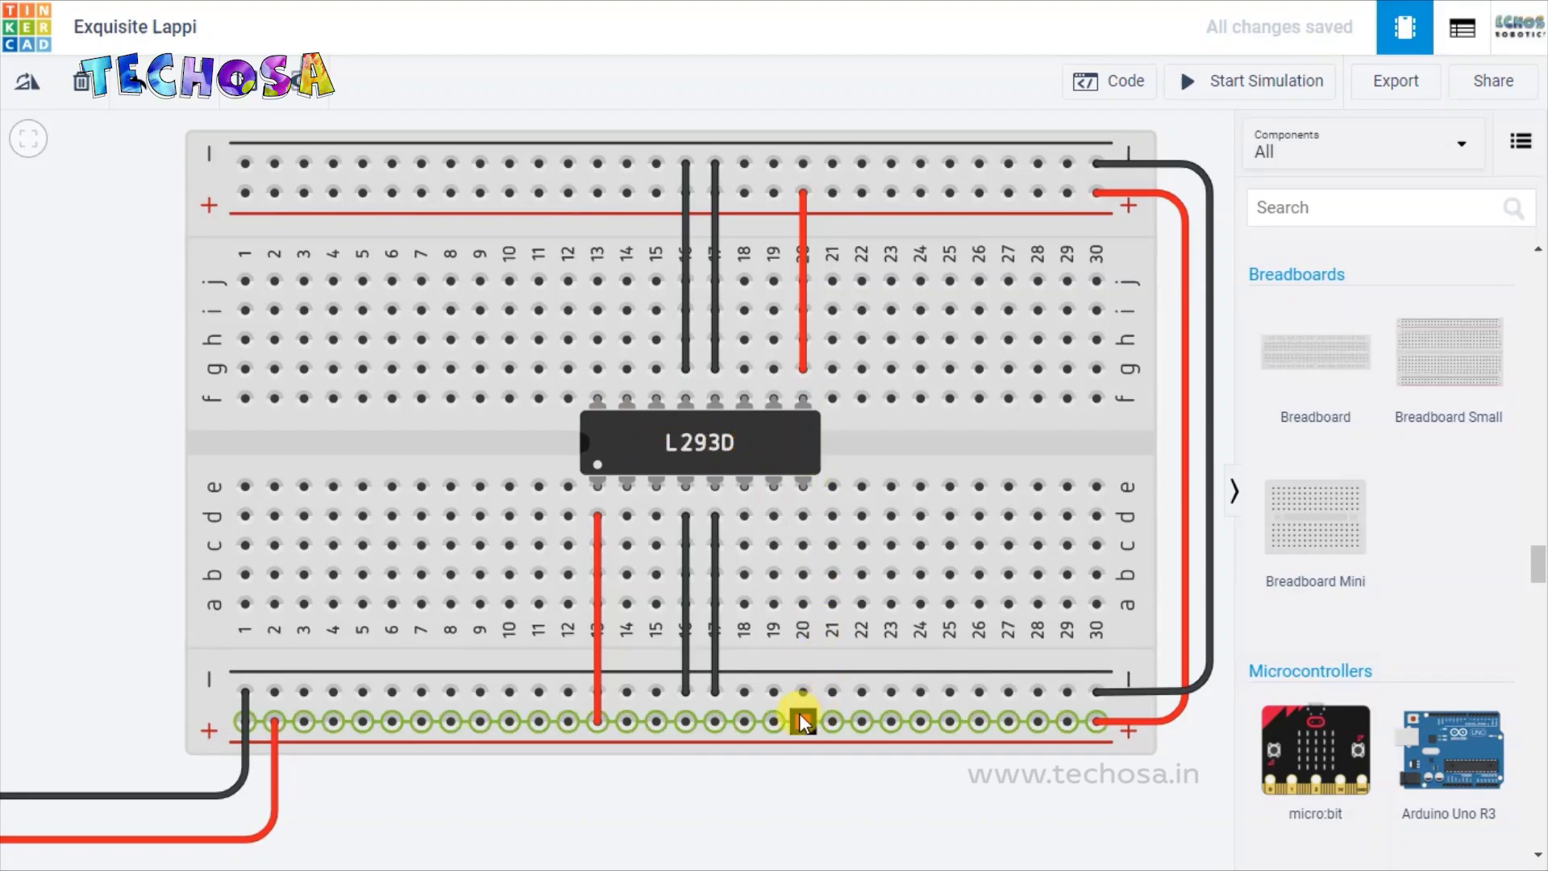
# Step: Wire hole d20 below the L293D's last pin to the lower positive rail and colour the wire red
pyautogui.click(803, 516)
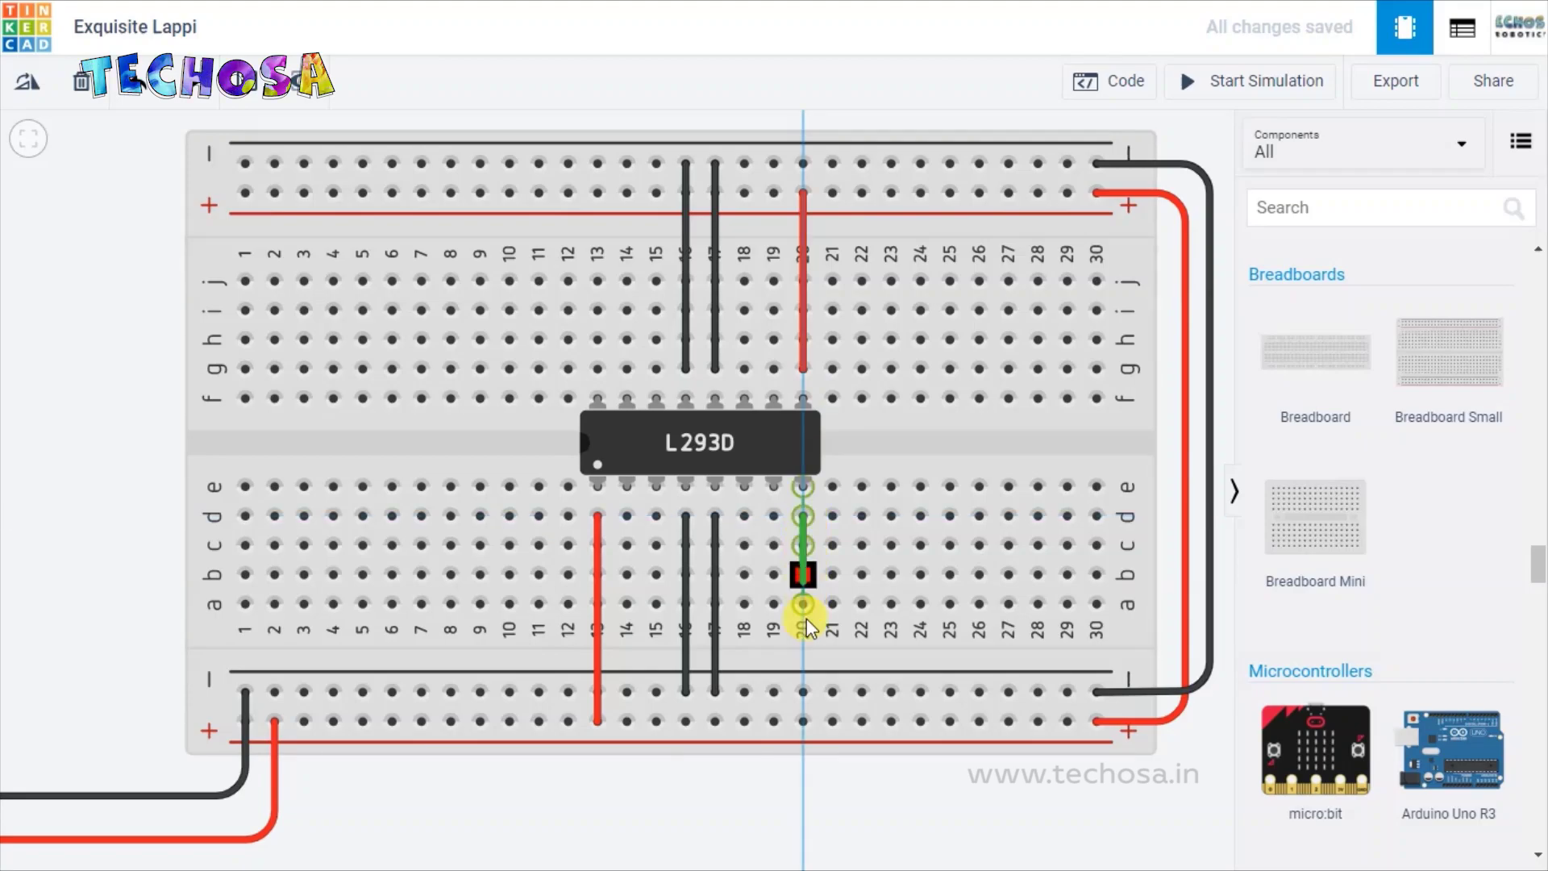
pyautogui.click(801, 719)
pyautogui.click(1140, 187)
pyautogui.click(1053, 229)
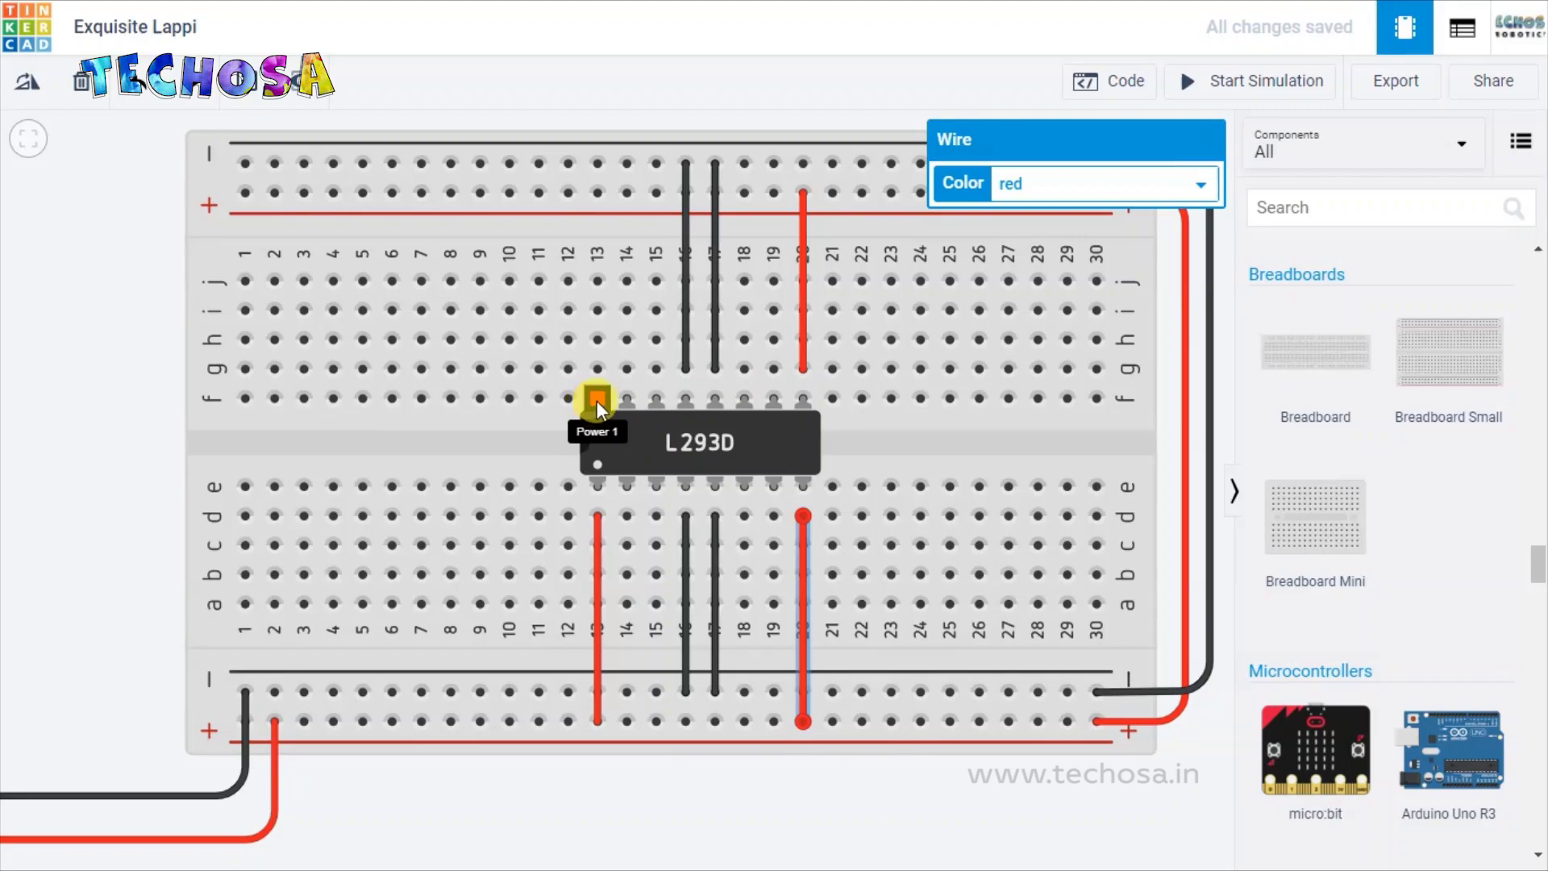
# Step: Wire hole g13, at the L293D's Power 1 pin, to the upper positive rail and colour the wire red
pyautogui.click(597, 369)
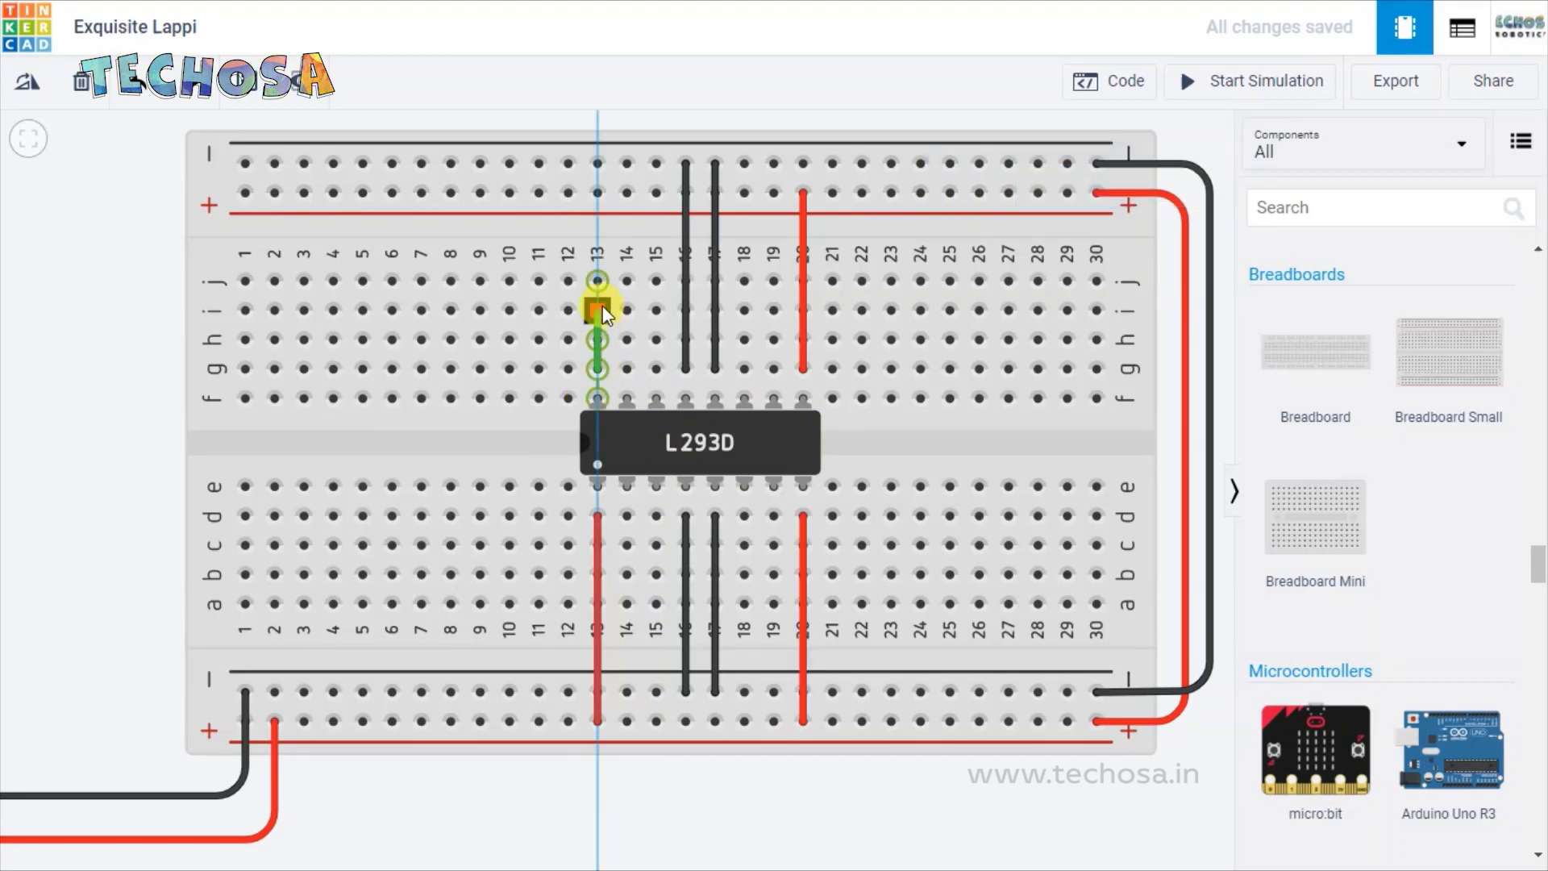
pyautogui.click(602, 191)
pyautogui.click(1092, 192)
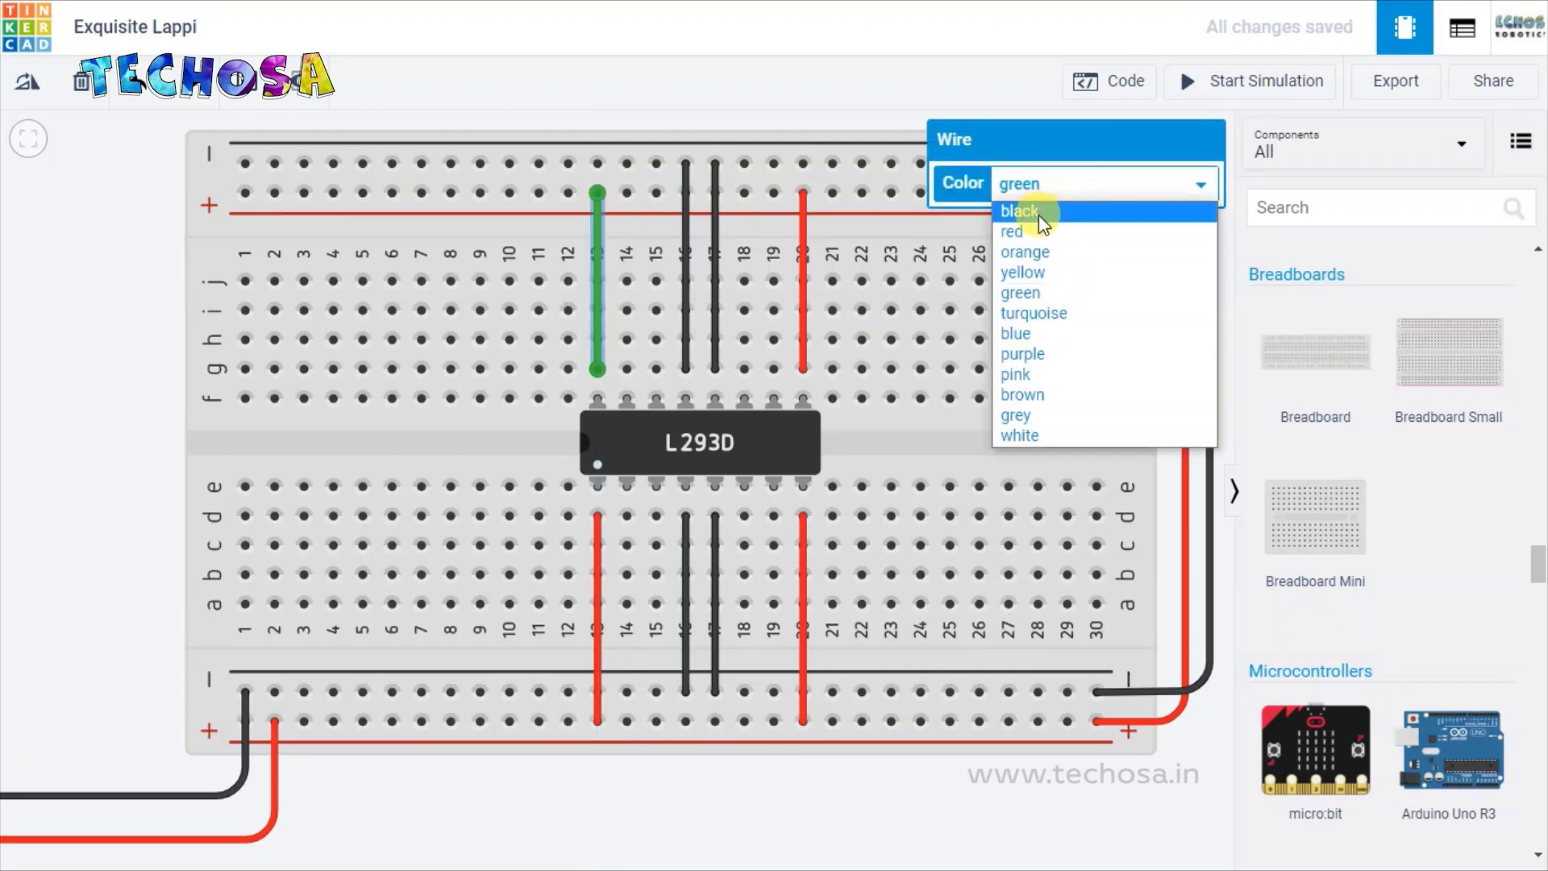
pyautogui.click(1034, 228)
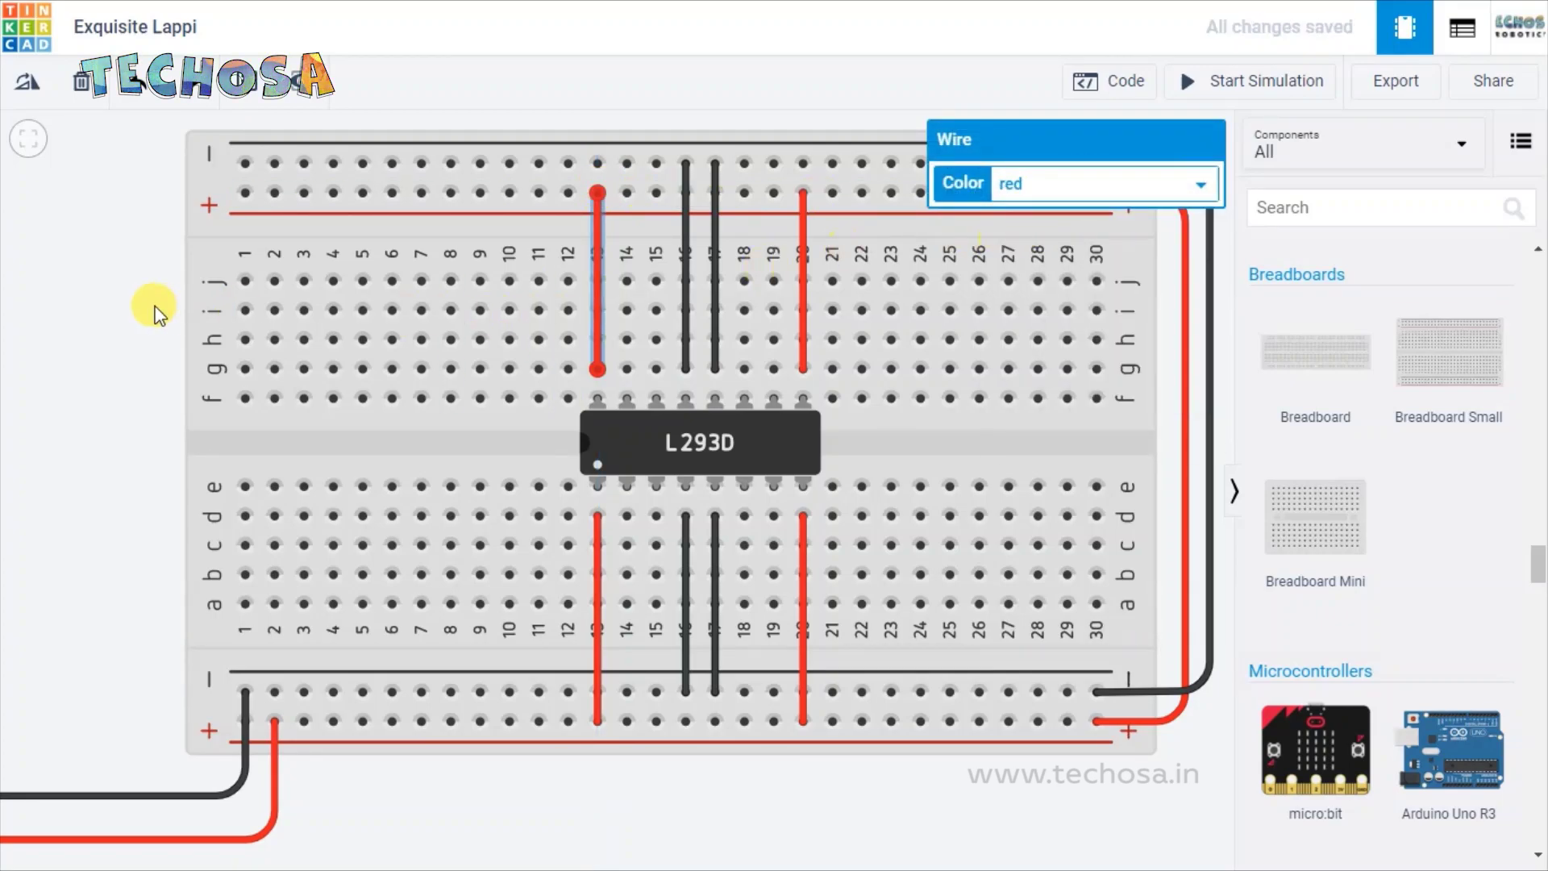
pyautogui.click(95, 292)
# Step: Move the DC motor from above the breadboard to the free space below it
pyautogui.scroll(-2, 513, 493)
pyautogui.scroll(-2, 516, 492)
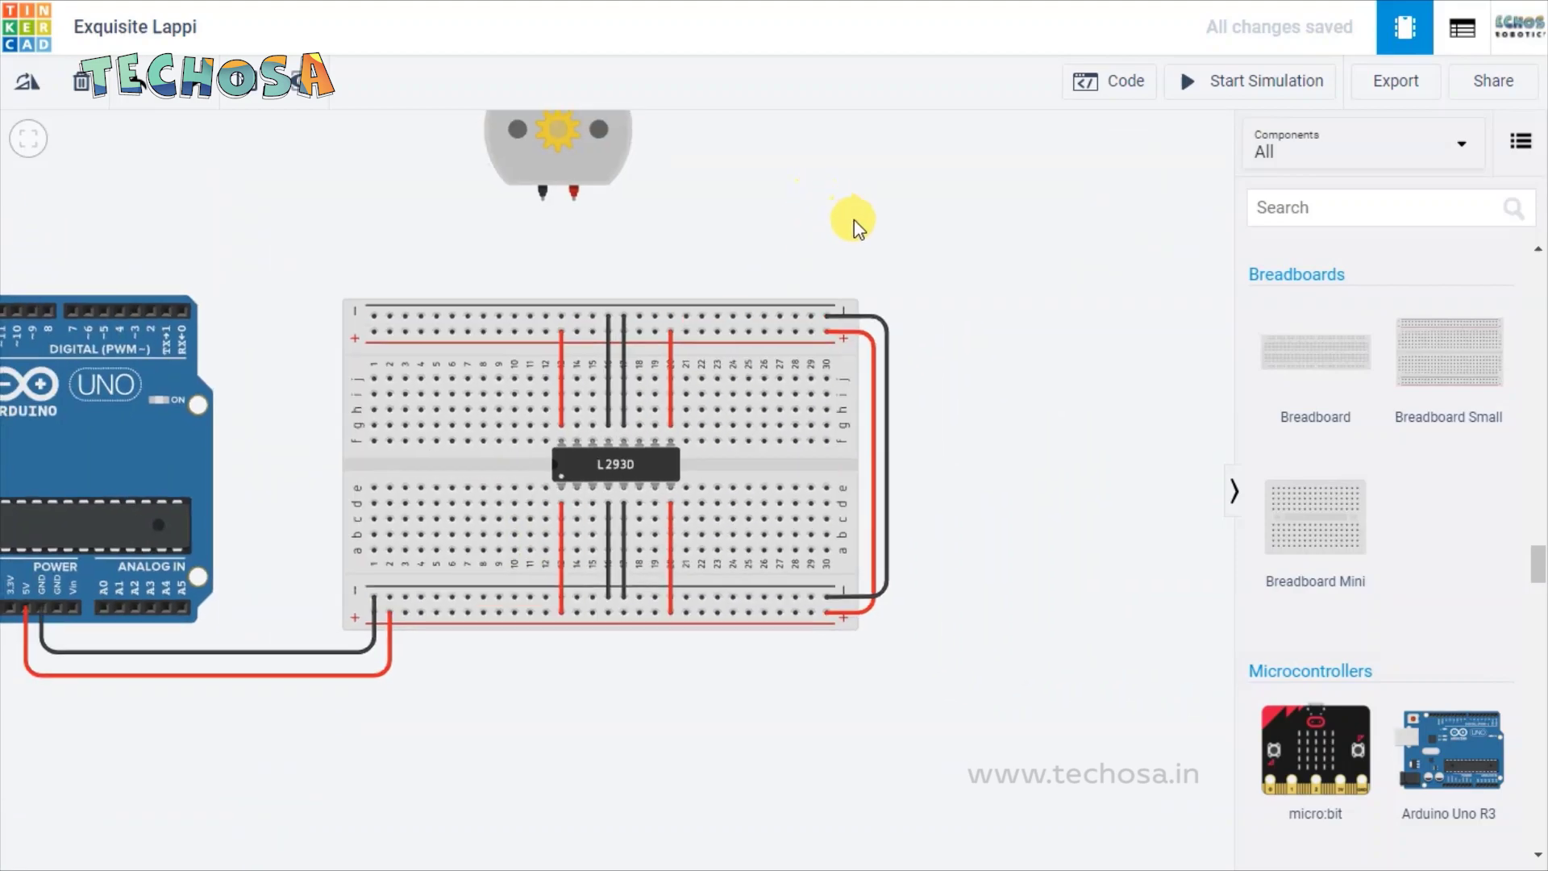
pyautogui.click(723, 148)
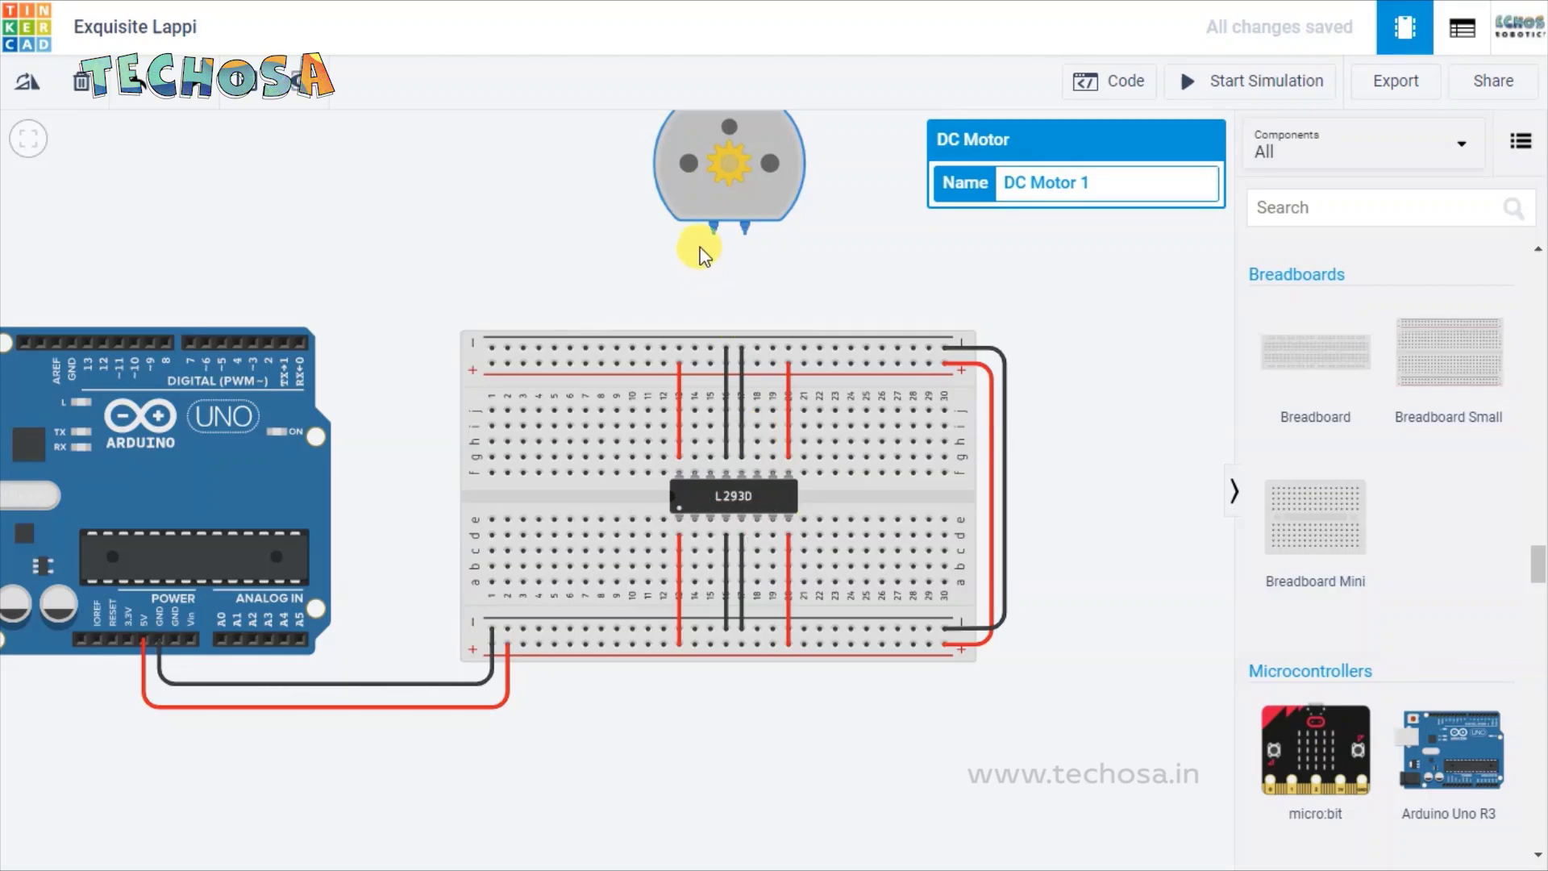
pyautogui.moveTo(745, 131); pyautogui.dragTo(743, 728)
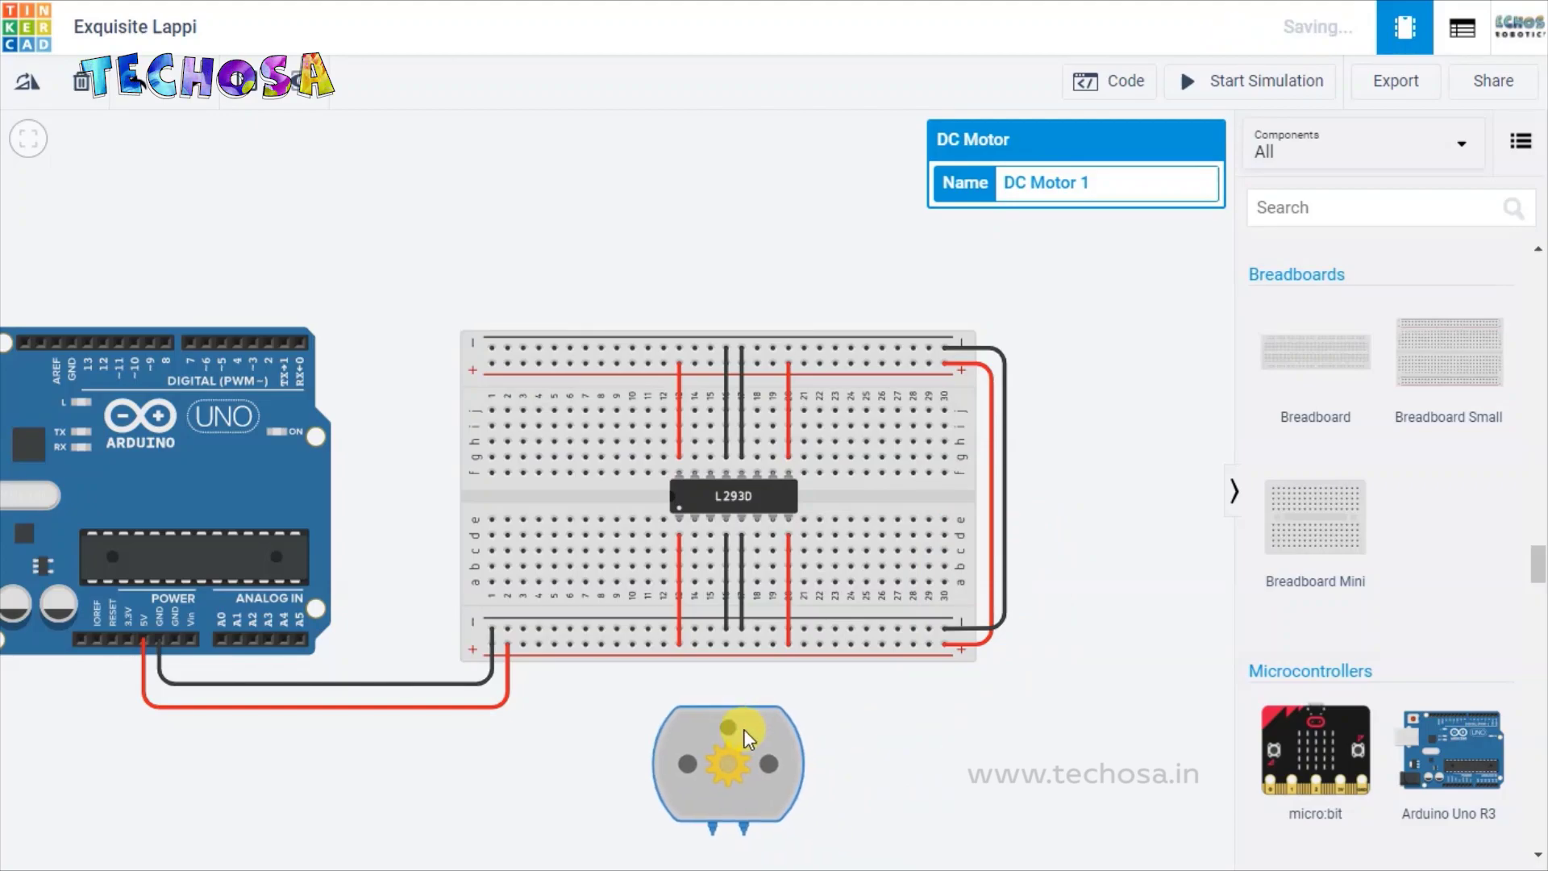
# Step: Rotate the DC motor 180° so its terminals face the breadboard, and position it centrally below the L293D
pyautogui.press('r')
pyautogui.press('r')
pyautogui.press('r')
pyautogui.press('r')
pyautogui.press('r')
pyautogui.press('r')
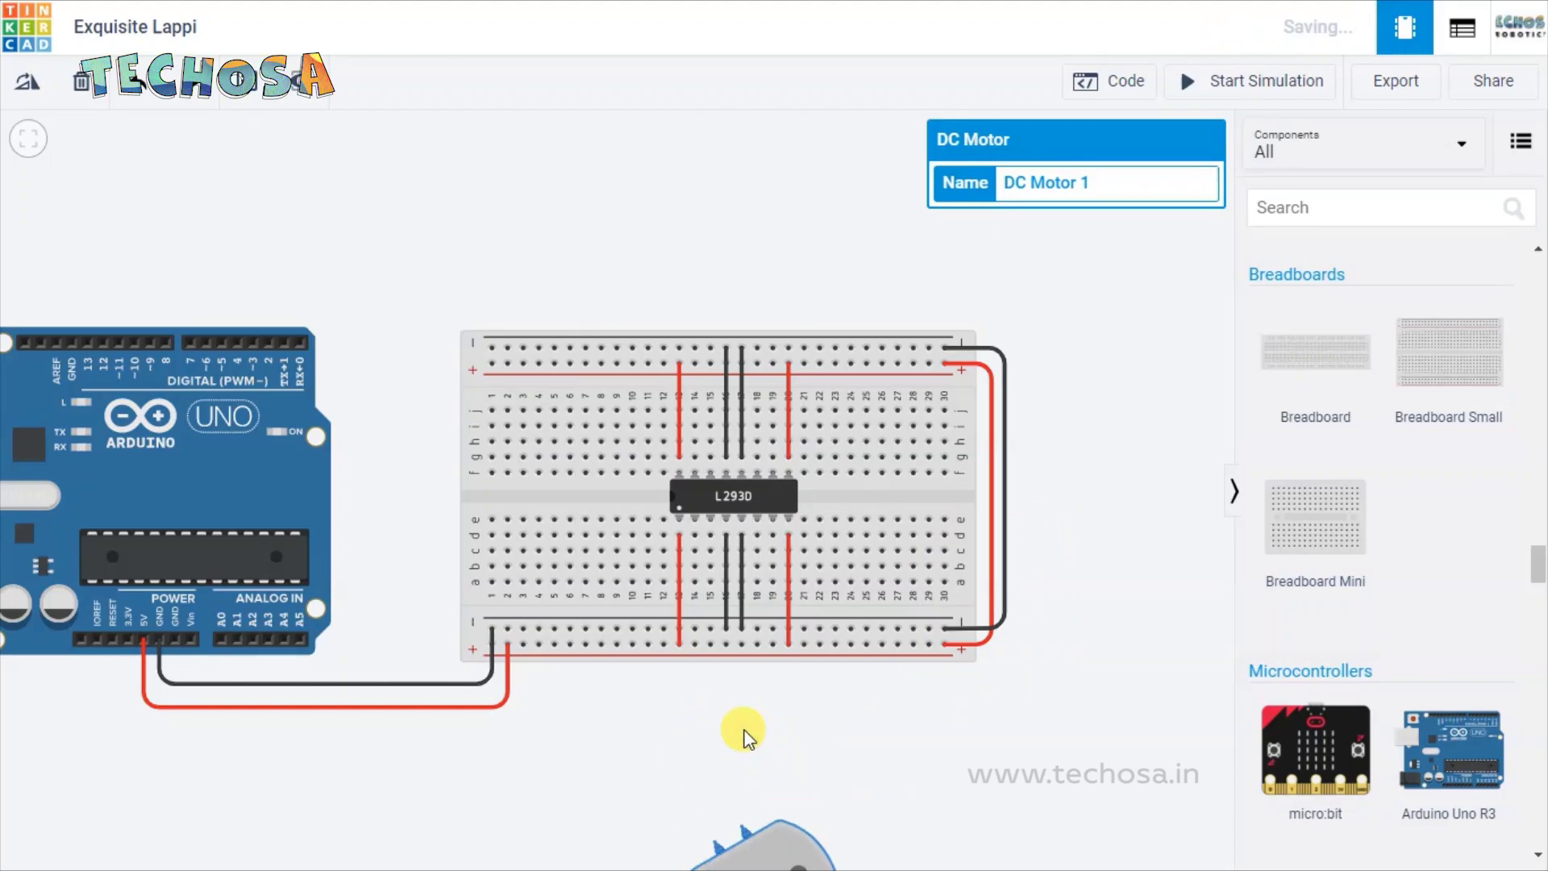
pyautogui.scroll(-1, 864, 725)
pyautogui.moveTo(916, 722); pyautogui.dragTo(888, 545)
pyautogui.moveTo(729, 674); pyautogui.dragTo(746, 652)
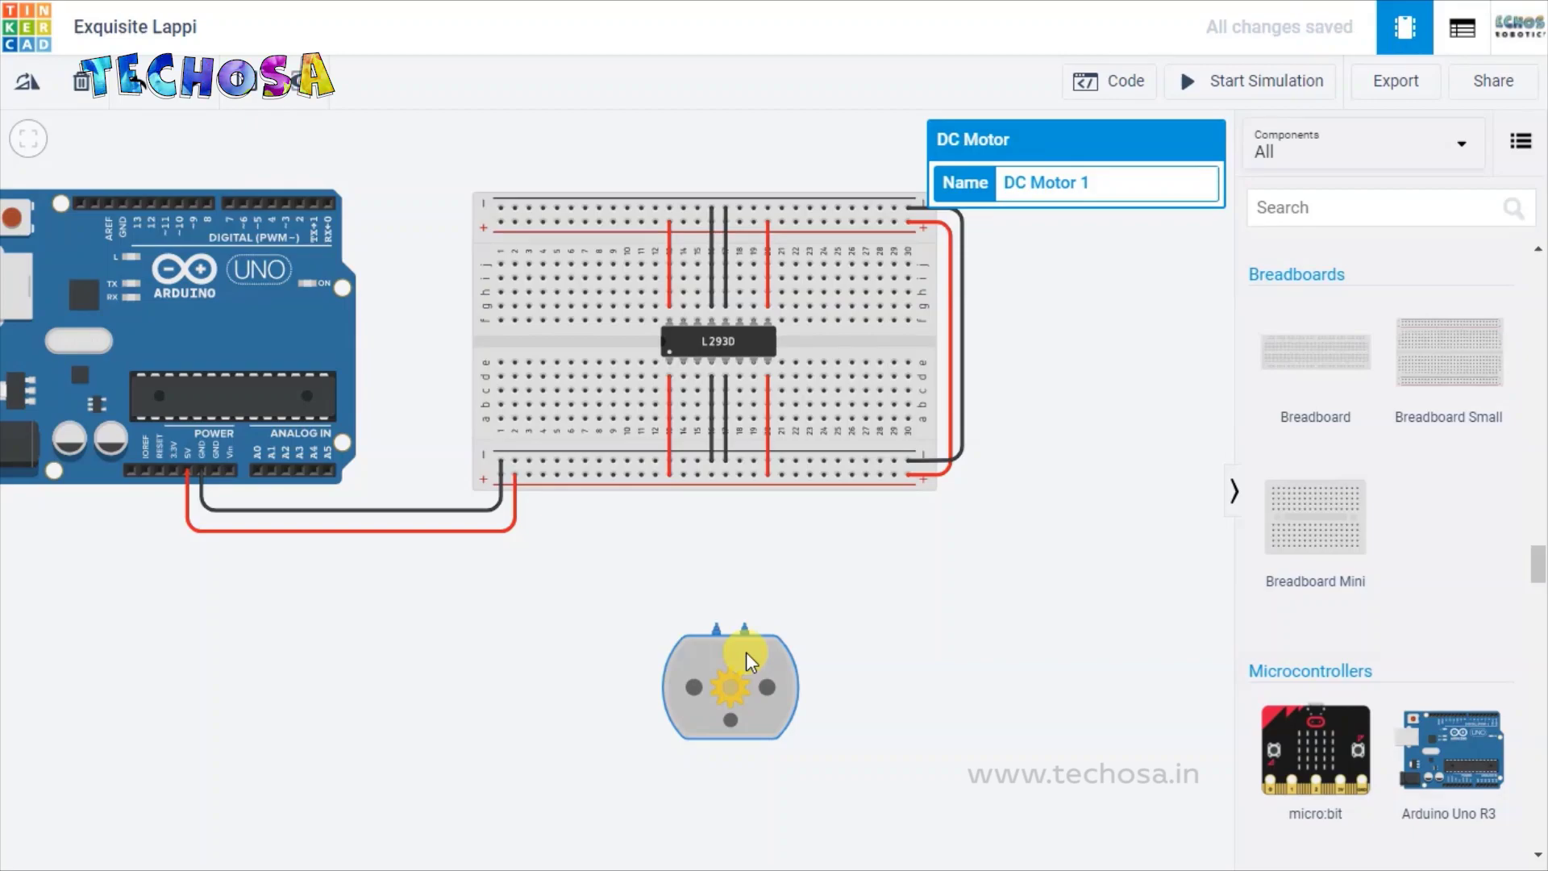
# Step: Wire hole a15 to the DC motor's red terminal with a bend just above the motor, and colour the wire orange
pyautogui.scroll(2, 697, 580)
pyautogui.scroll(1, 697, 577)
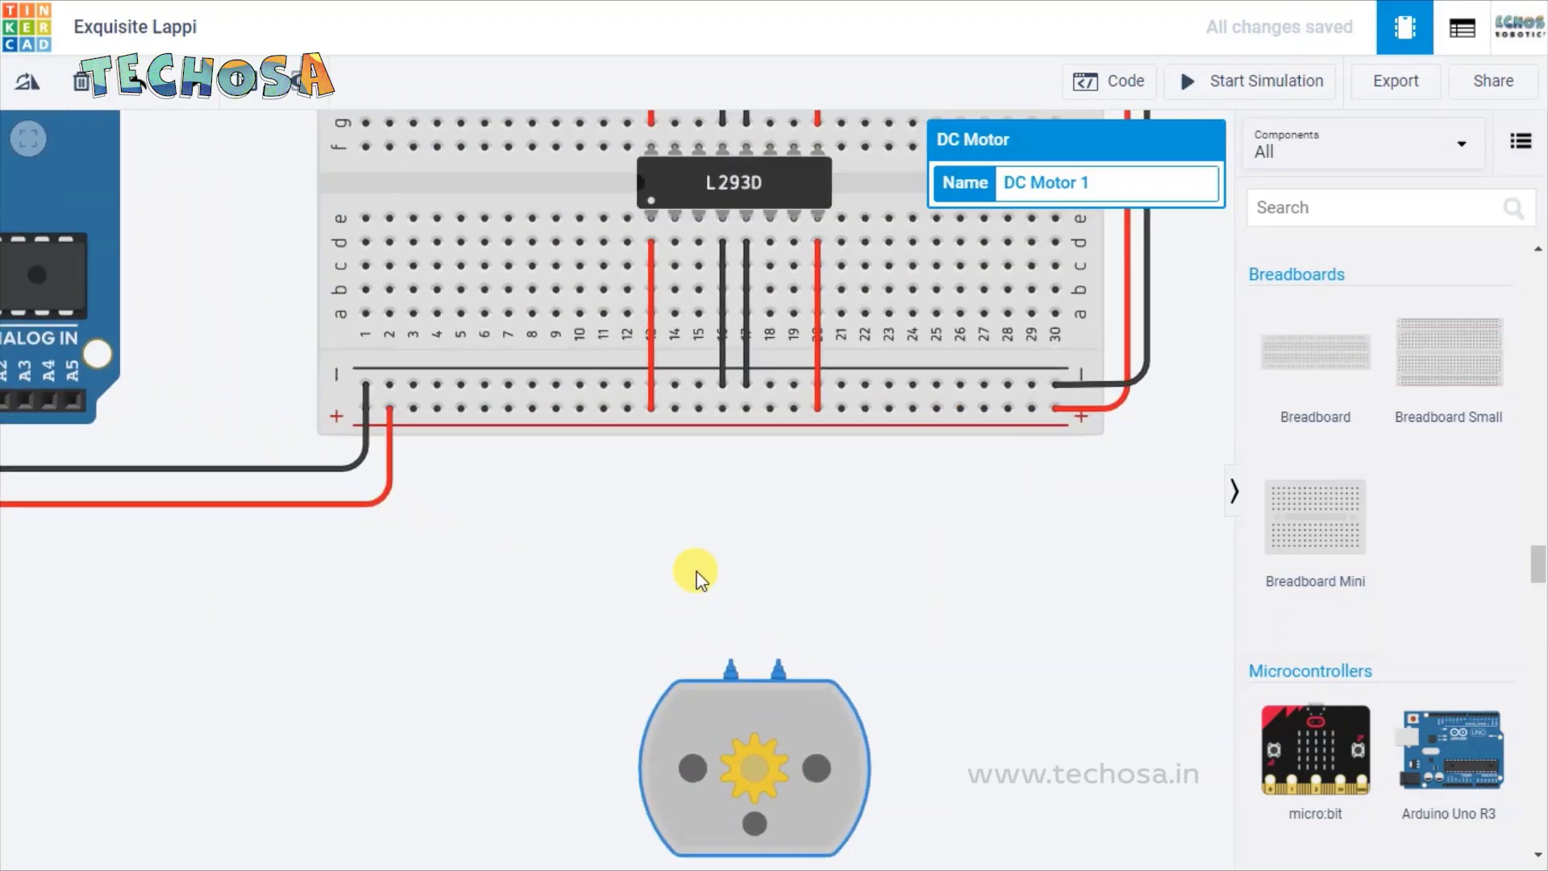
pyautogui.click(697, 313)
pyautogui.click(730, 625)
pyautogui.click(730, 663)
pyautogui.click(1202, 184)
pyautogui.click(1048, 251)
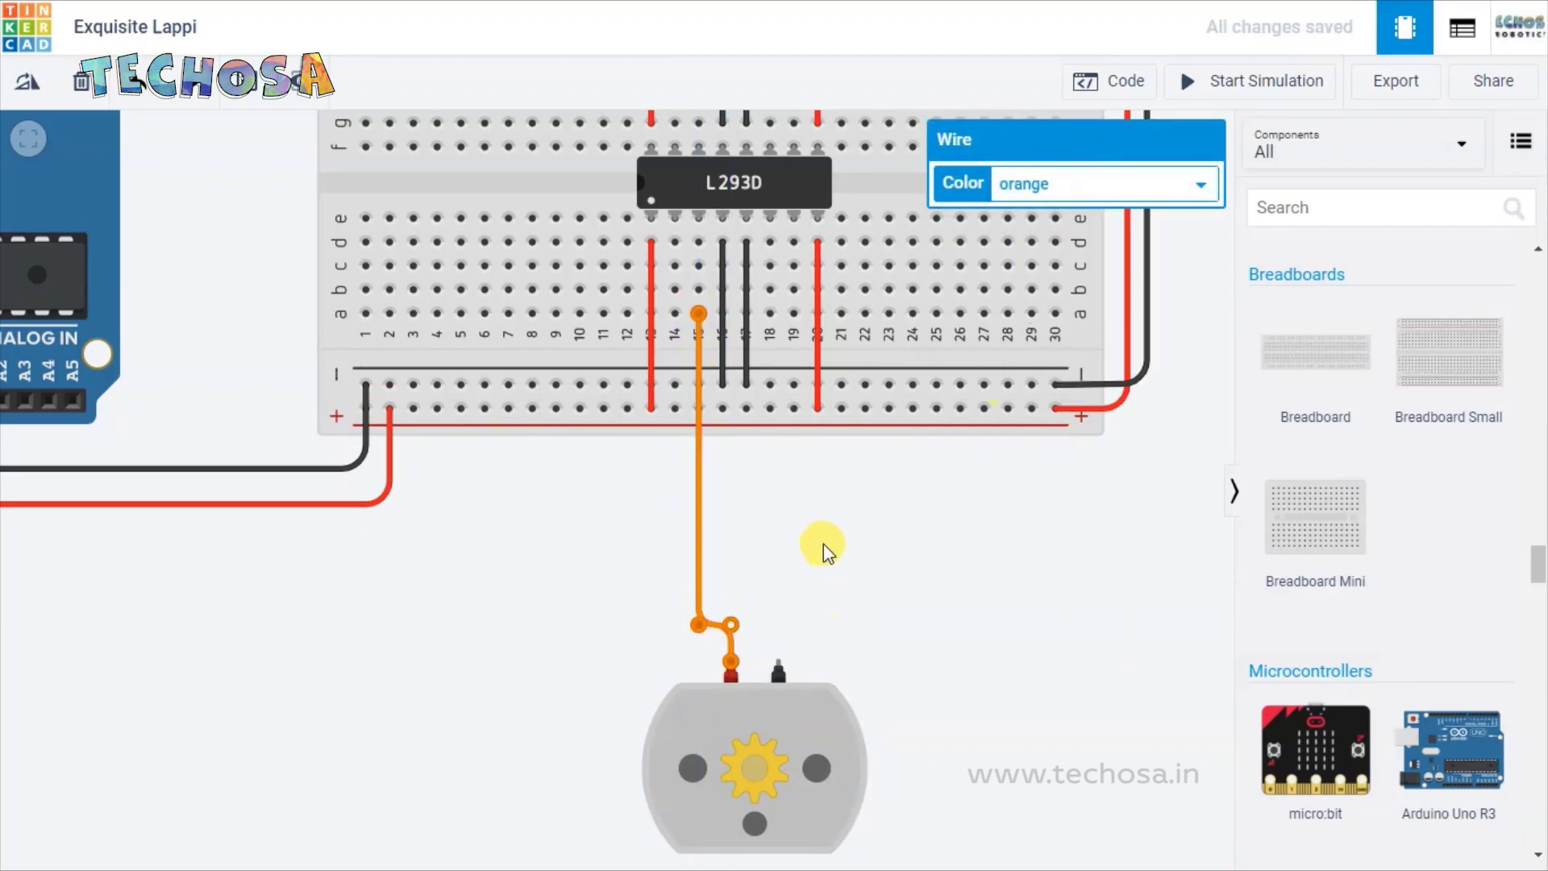
# Step: Wire hole a18 to the DC motor's black terminal, colour the wire orange, and nudge the motor slightly left to straighten it
pyautogui.click(770, 313)
pyautogui.click(778, 666)
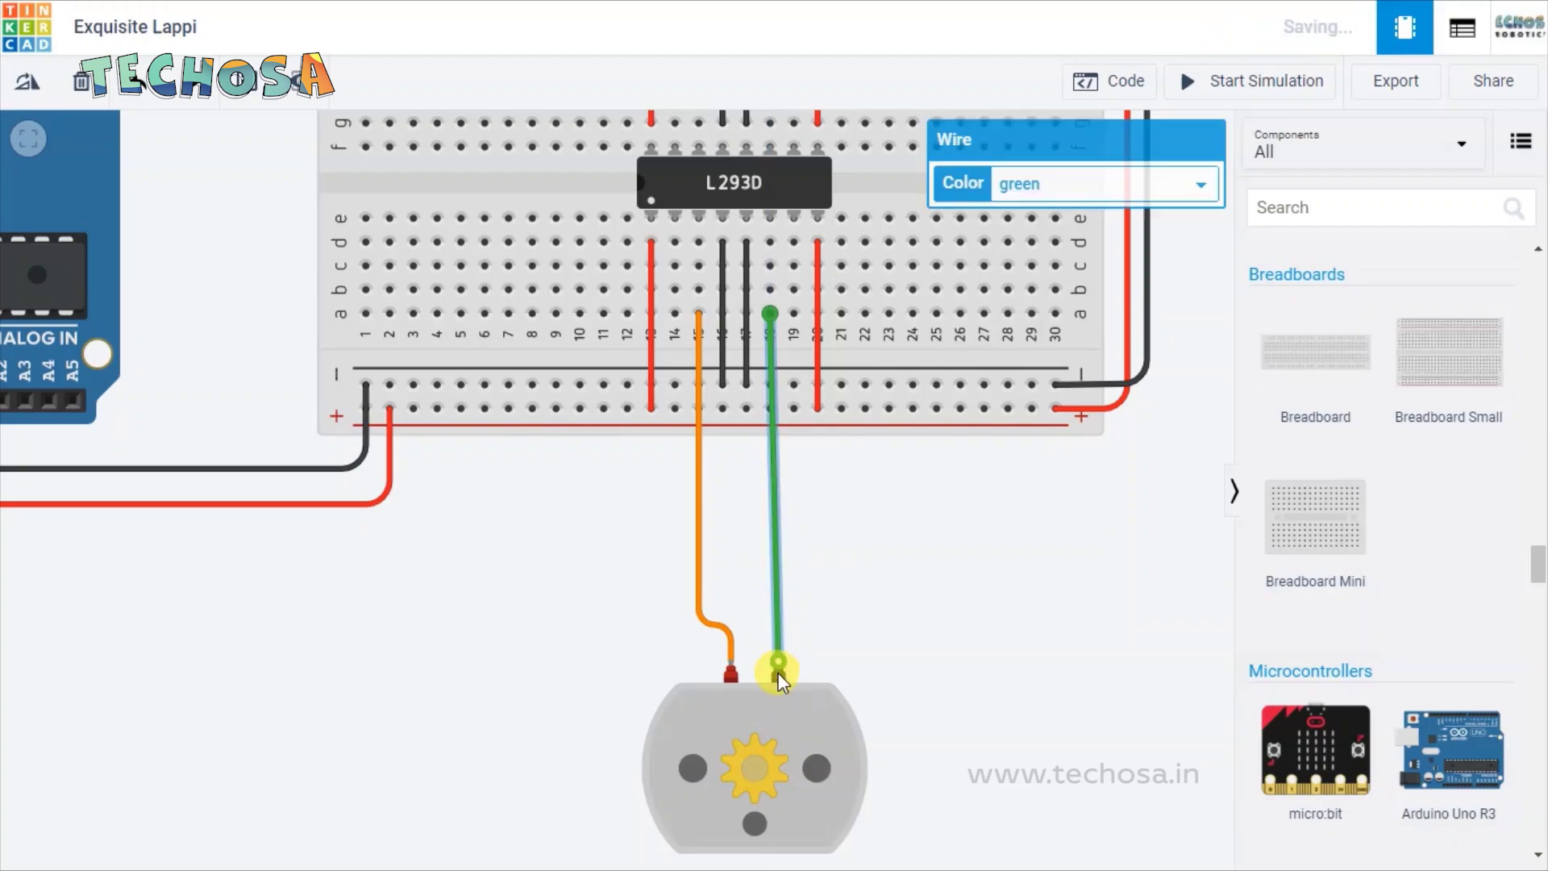
pyautogui.click(1053, 184)
pyautogui.click(1021, 251)
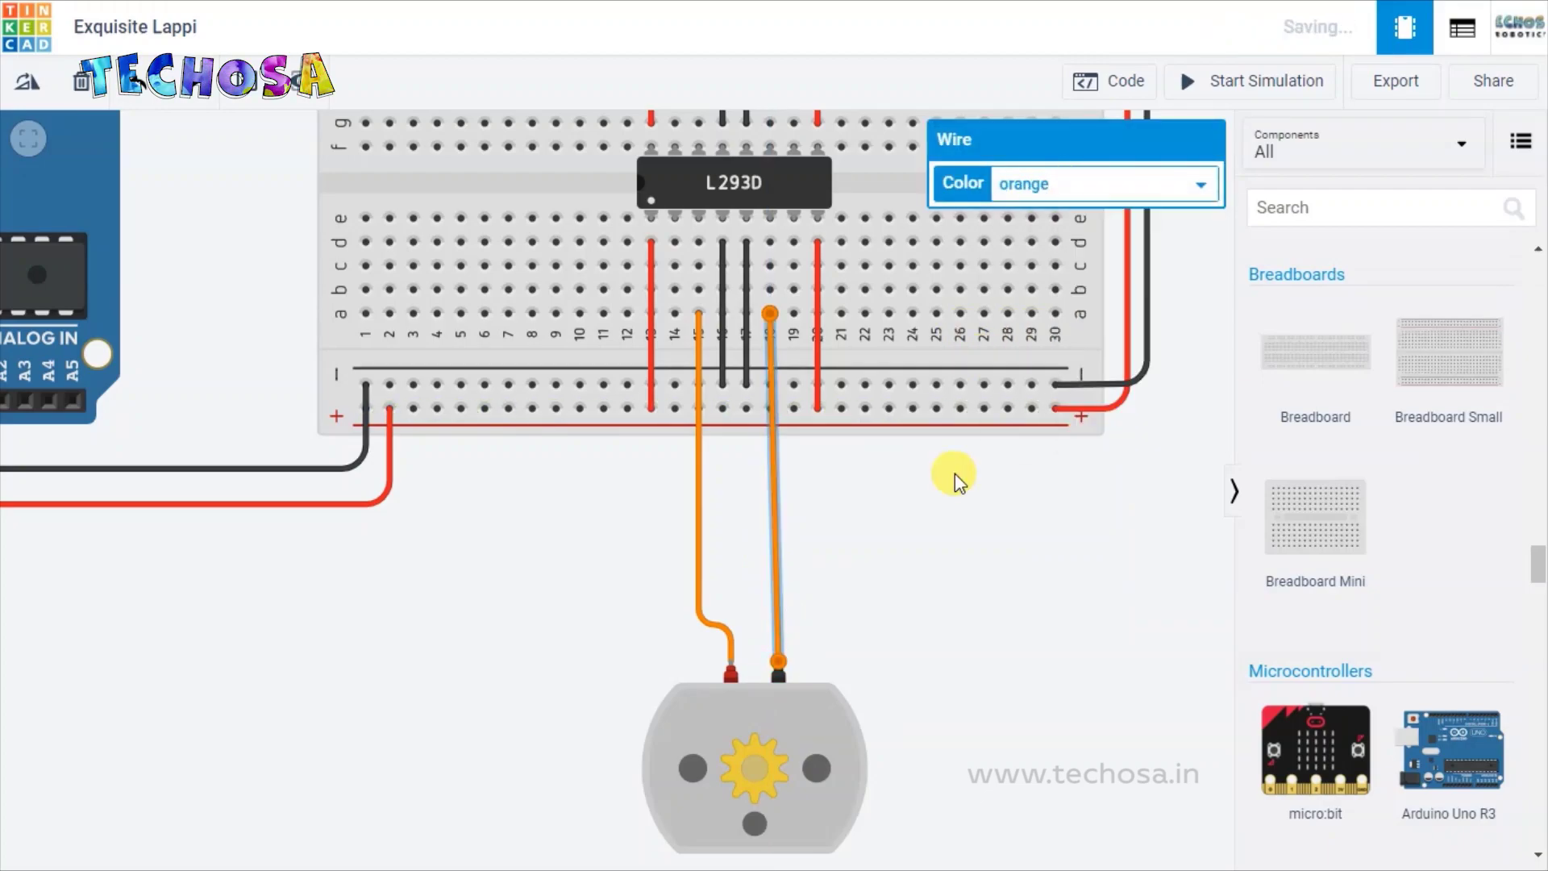
pyautogui.click(827, 718)
pyautogui.moveTo(827, 717); pyautogui.dragTo(821, 717)
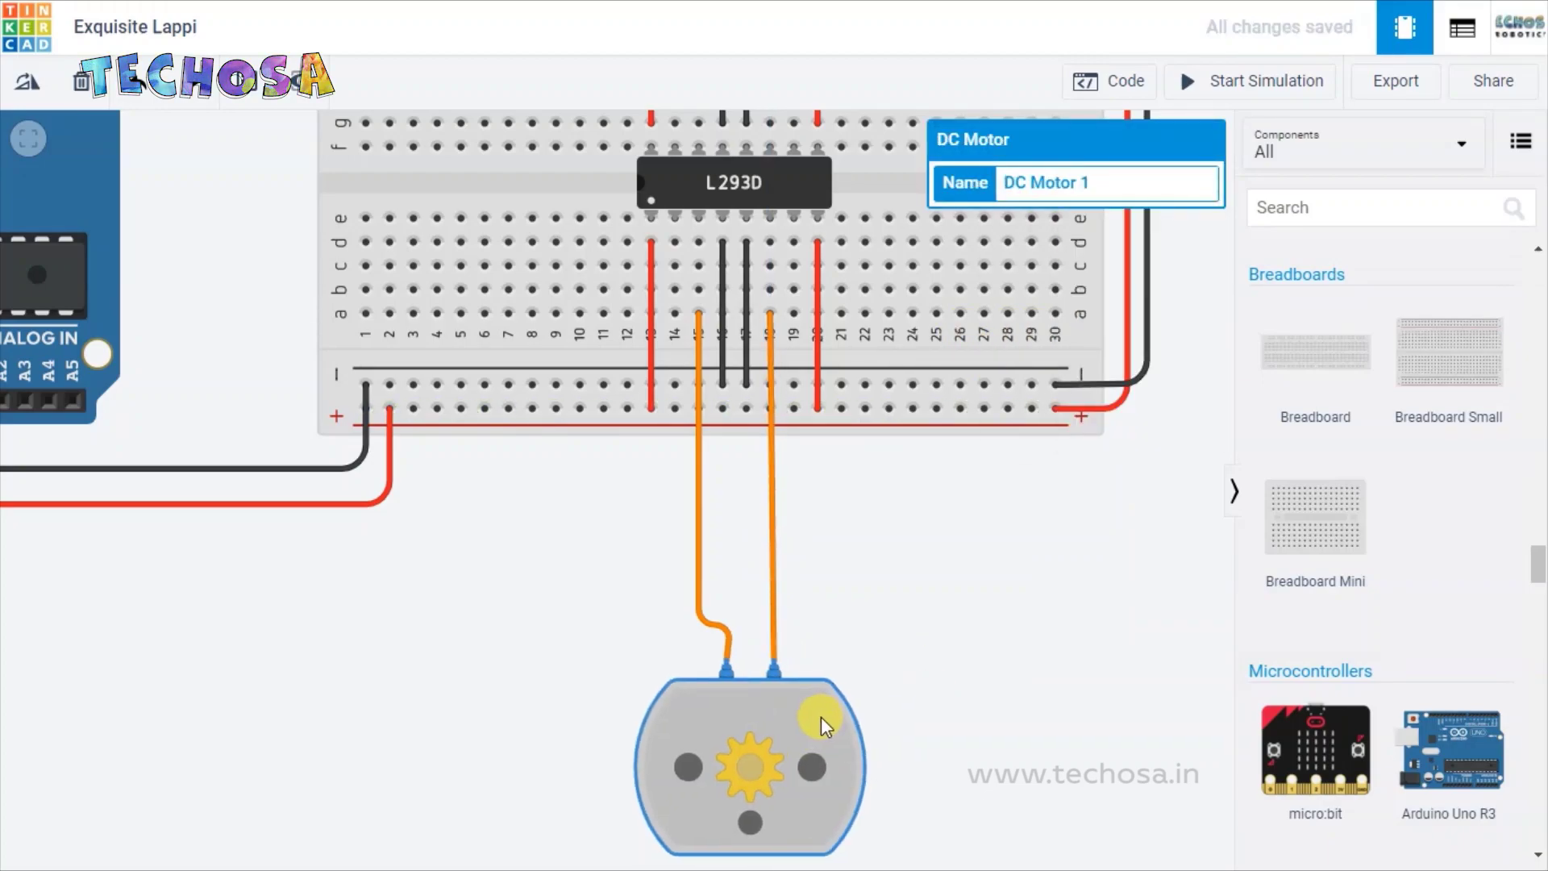
# Step: Straighten the short orange wire segment above the DC motor's red terminal by nudging its upper bend slightly left
pyautogui.click(728, 638)
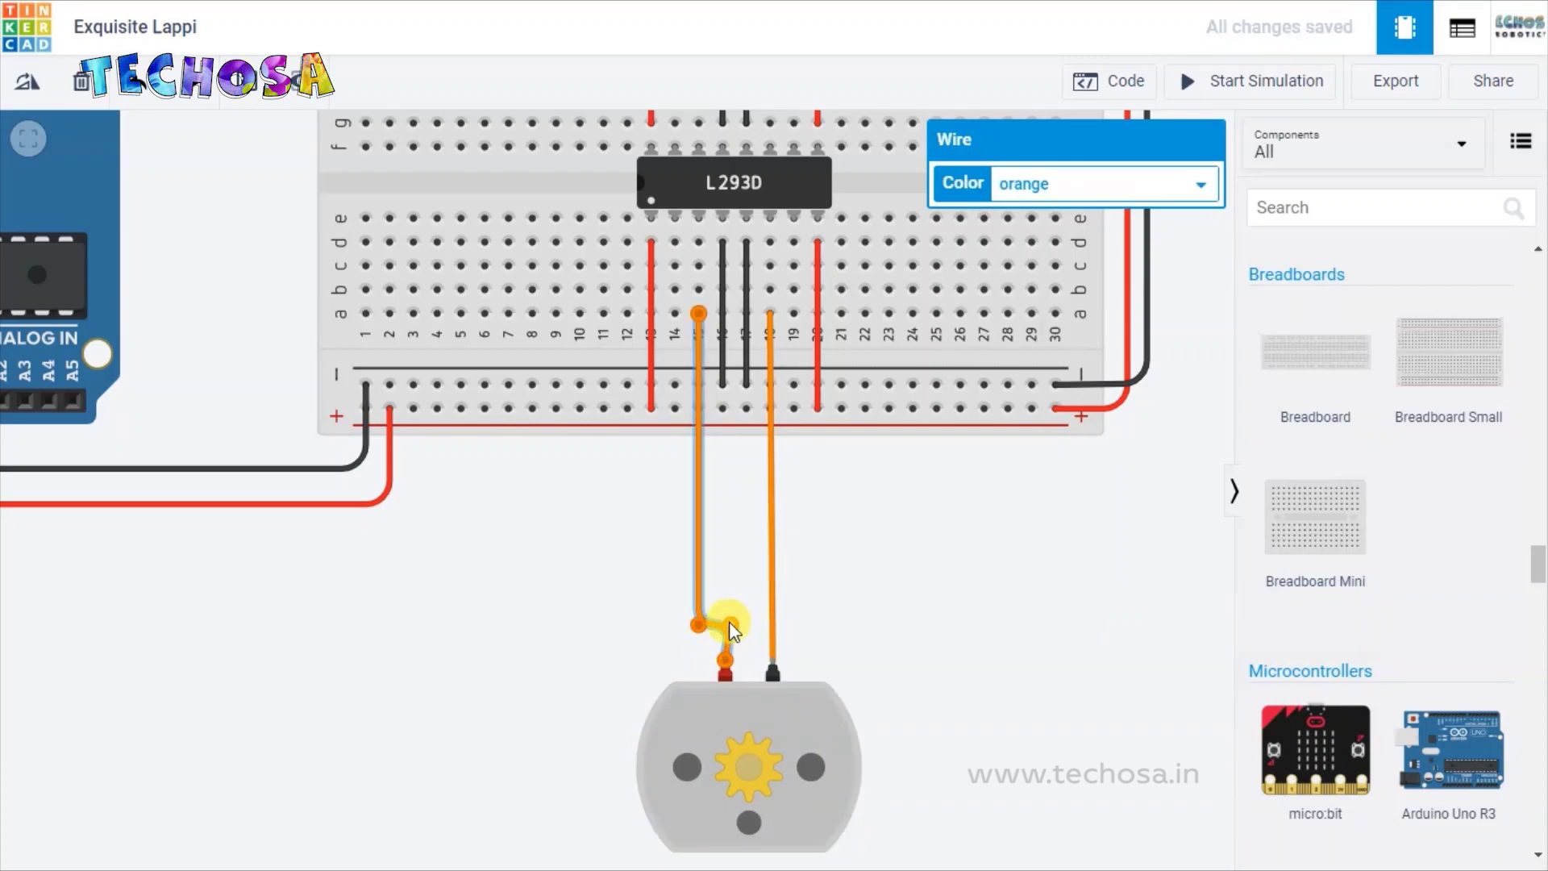
pyautogui.moveTo(729, 624); pyautogui.dragTo(725, 625)
pyautogui.click(887, 577)
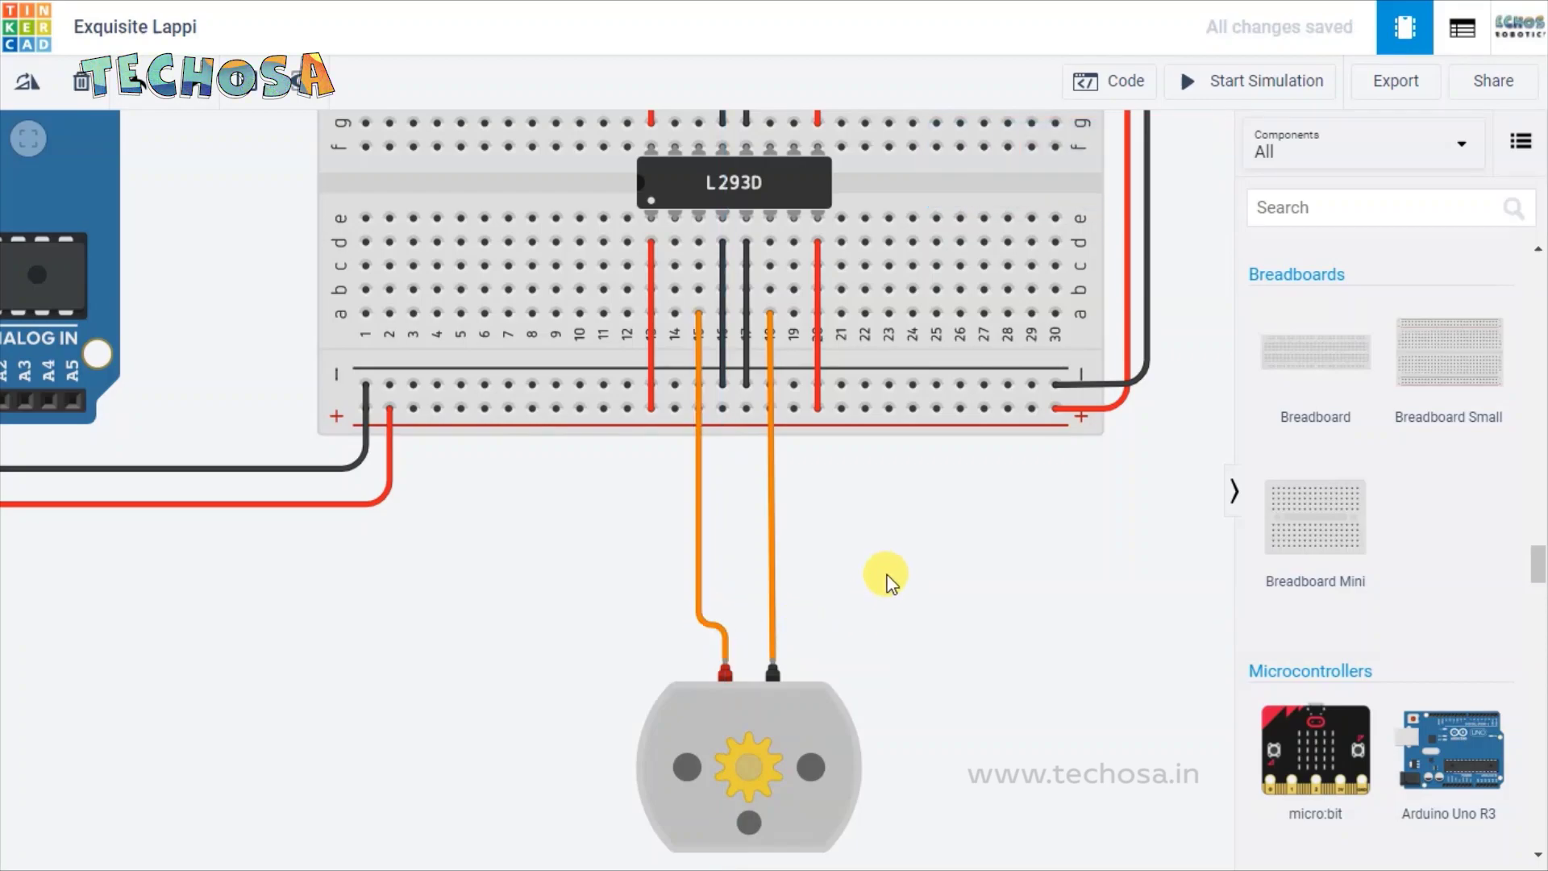
# Step: Wire hole c14 (L293D Input 1) to Arduino digital pin 4, routing the green wire around the Arduino's right side and above it
pyautogui.scroll(-1, 903, 475)
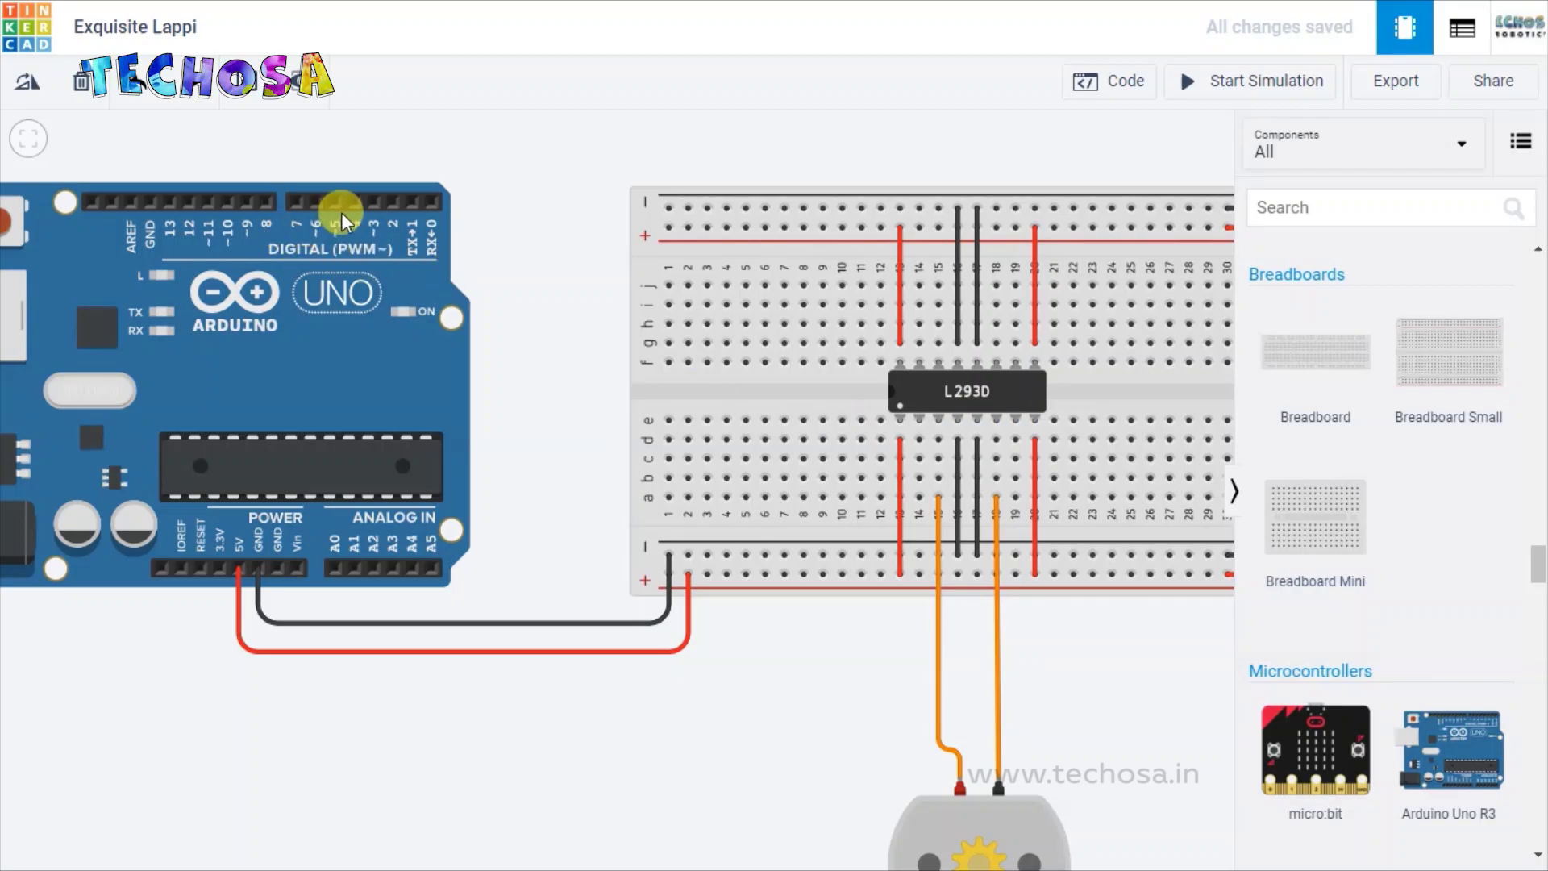
pyautogui.click(920, 459)
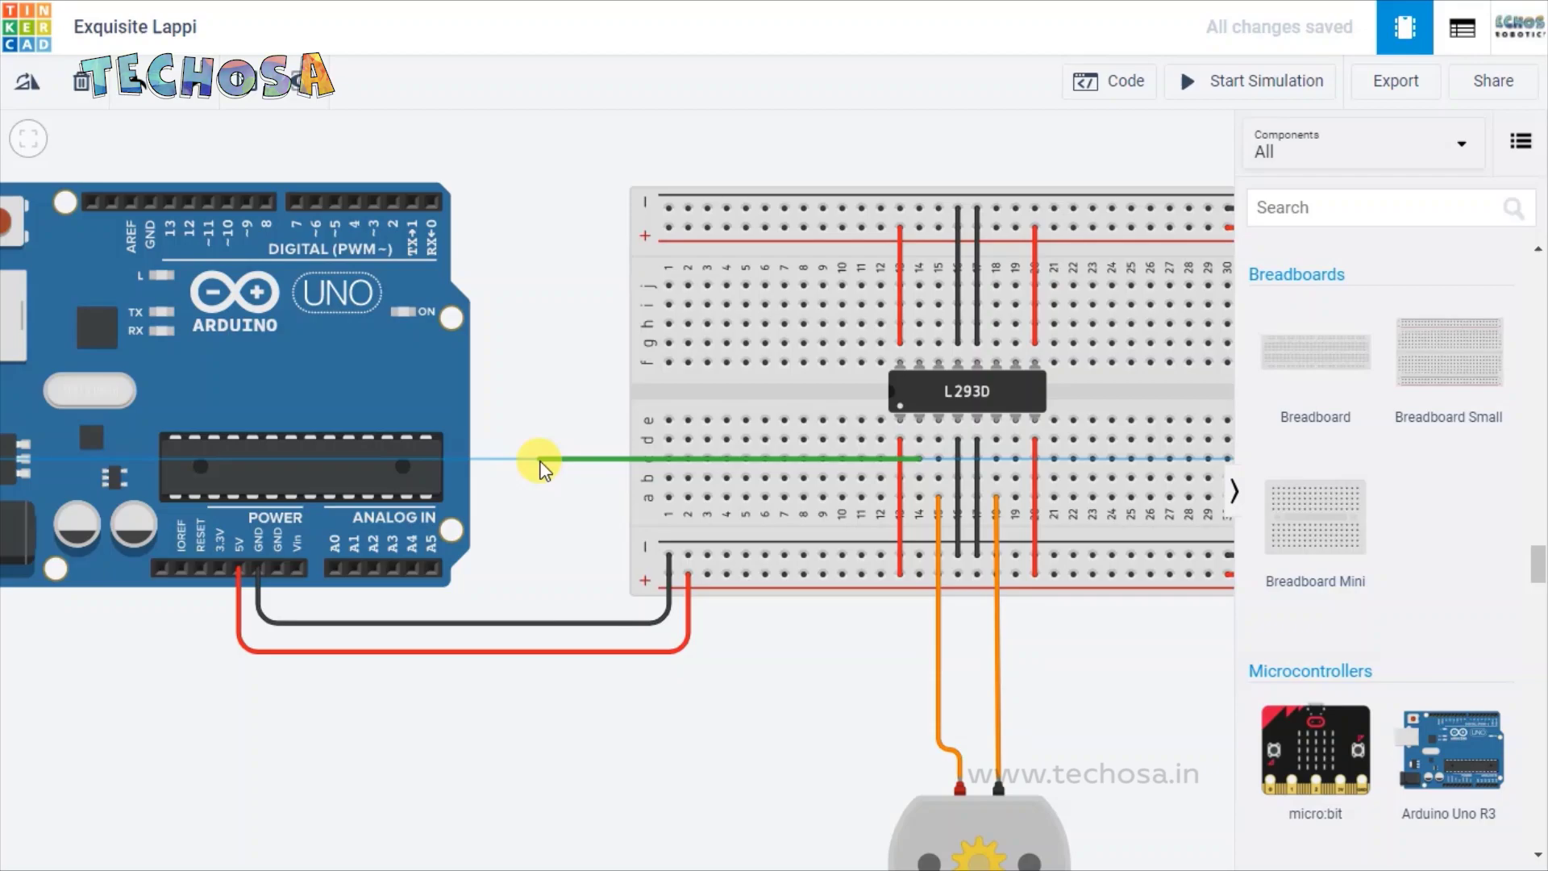
pyautogui.click(494, 459)
pyautogui.click(491, 158)
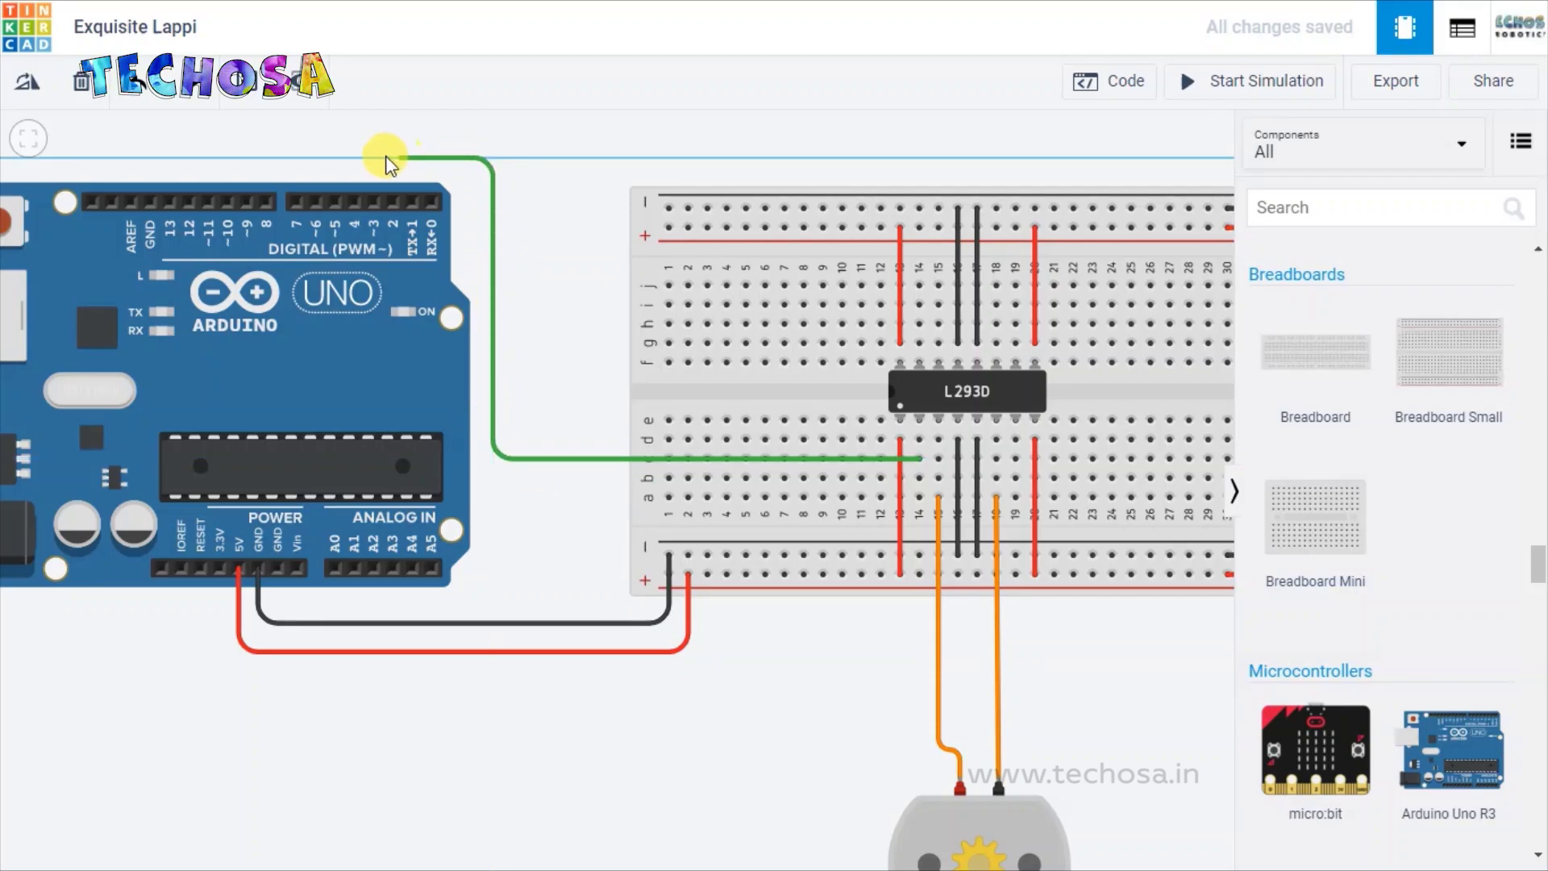
pyautogui.scroll(5, 355, 161)
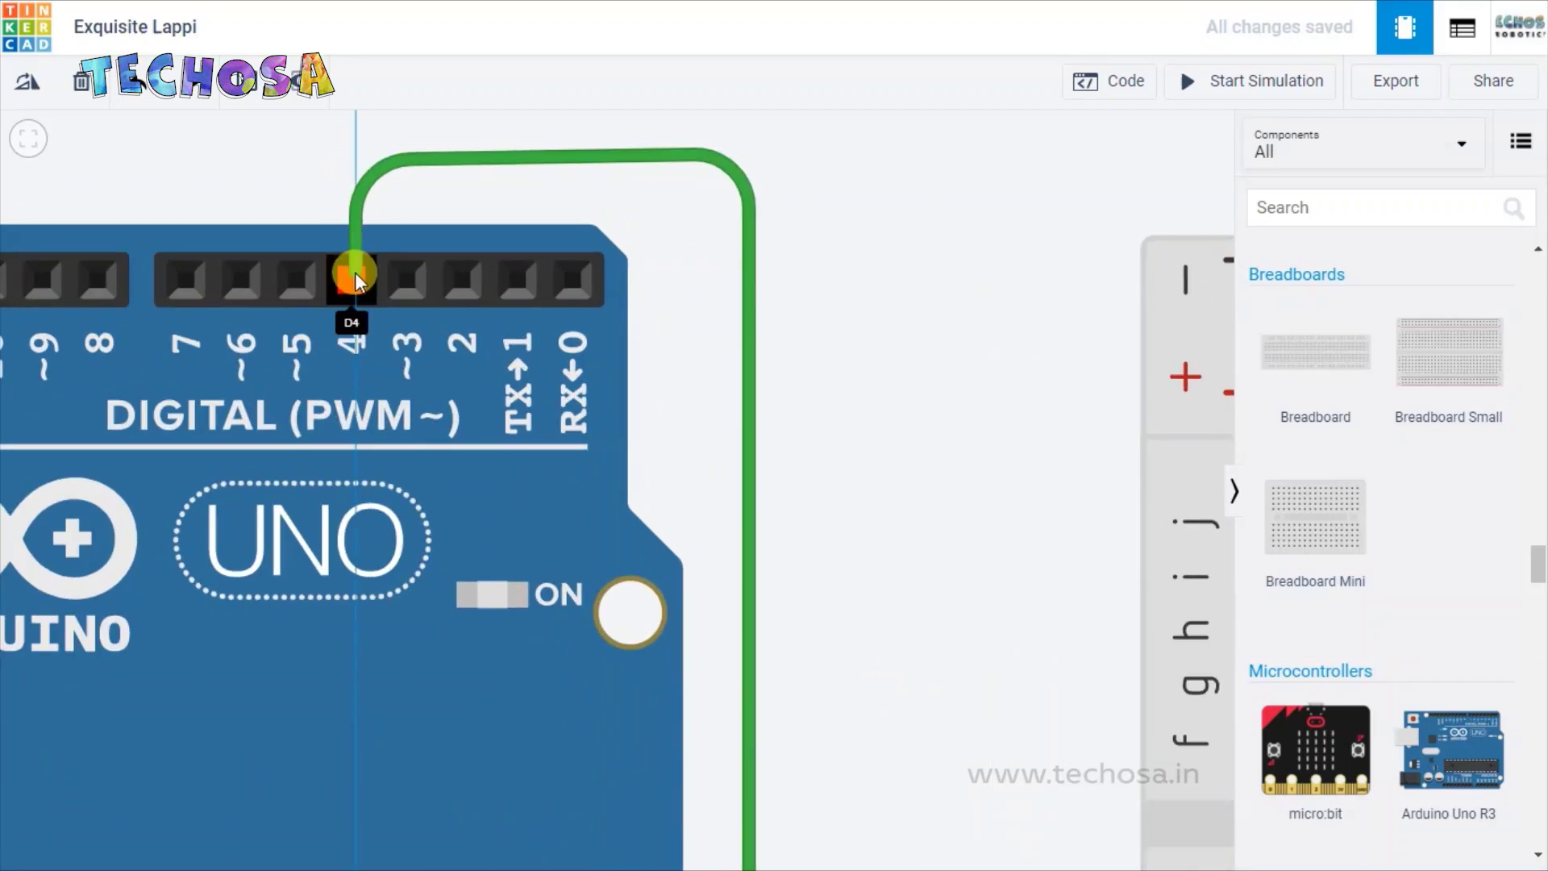
pyautogui.click(355, 272)
pyautogui.click(988, 321)
pyautogui.scroll(-3, 988, 321)
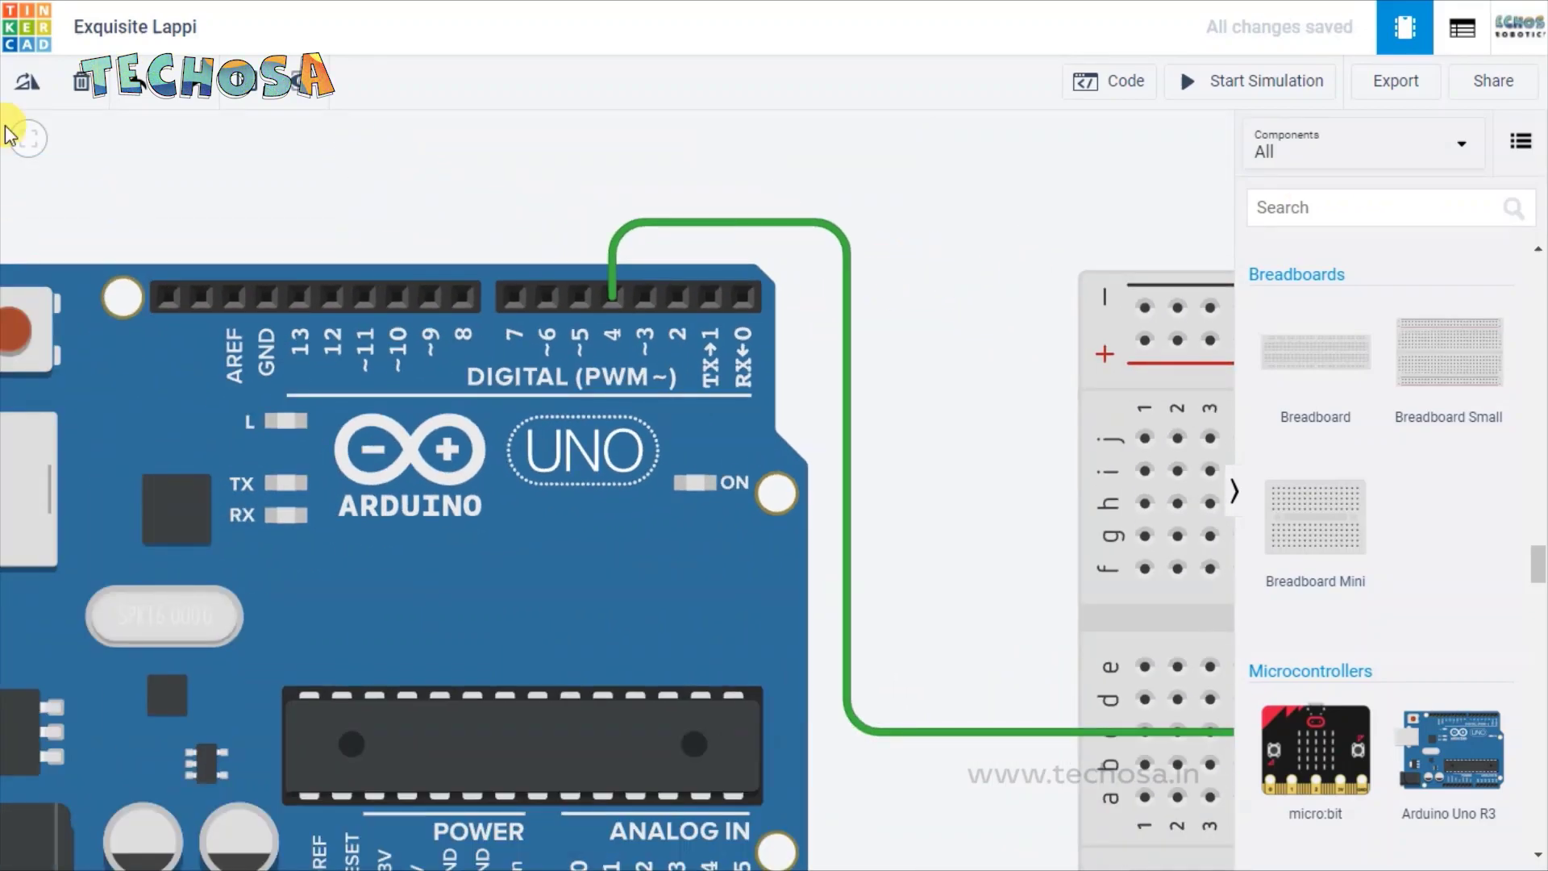
# Step: Wire hole b19 (L293D Input 2) to Arduino digital pin 5, routing the green wire outside the pin 4 wire
pyautogui.click(28, 139)
pyautogui.scroll(3, 625, 300)
pyautogui.scroll(2, 645, 216)
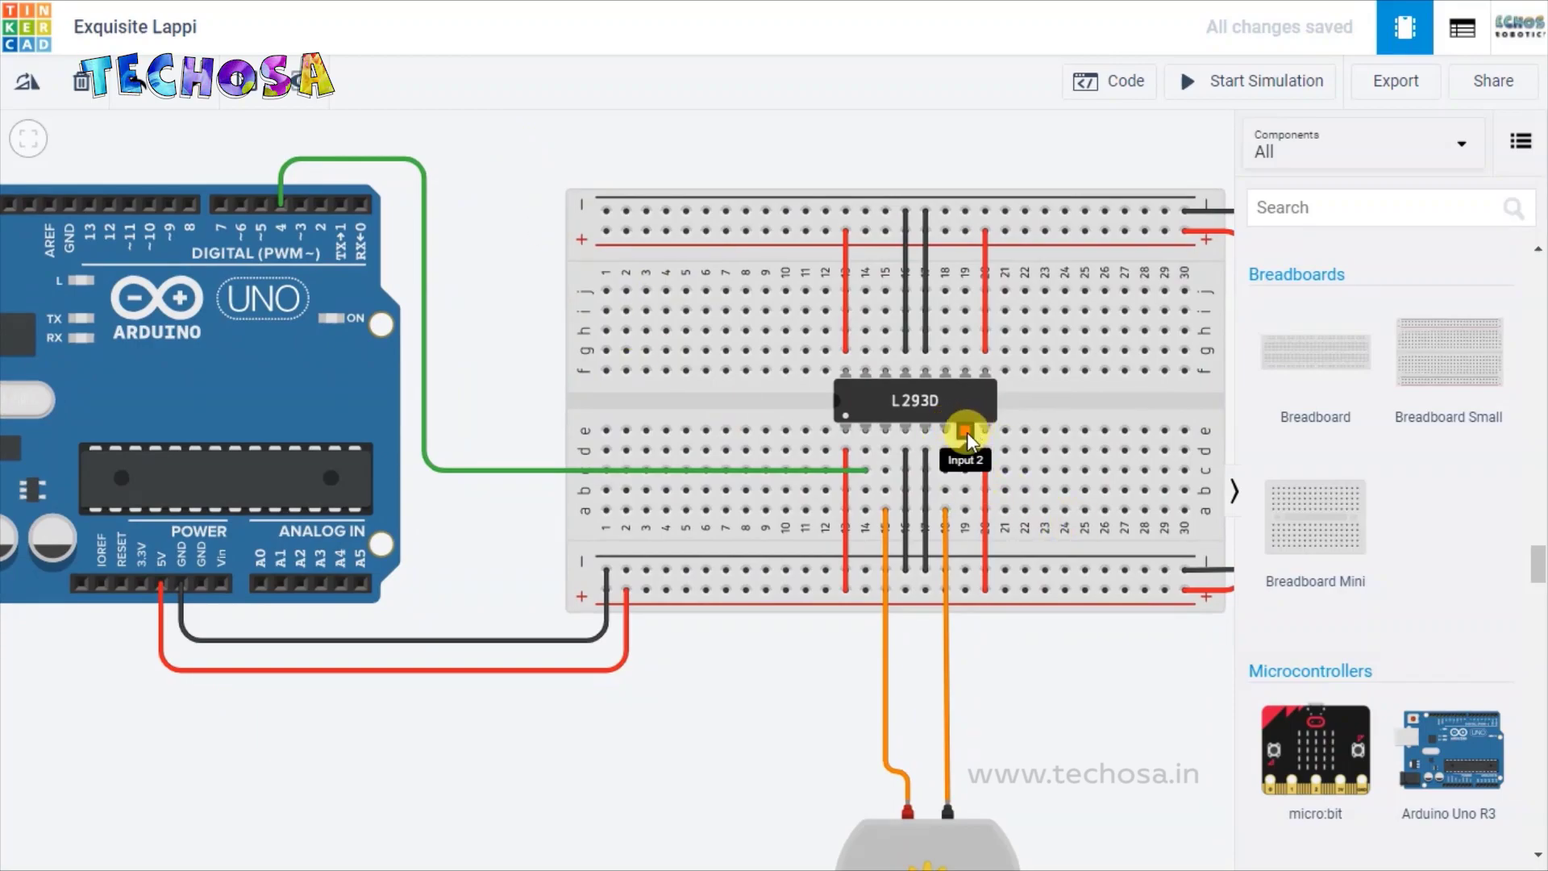
pyautogui.click(965, 491)
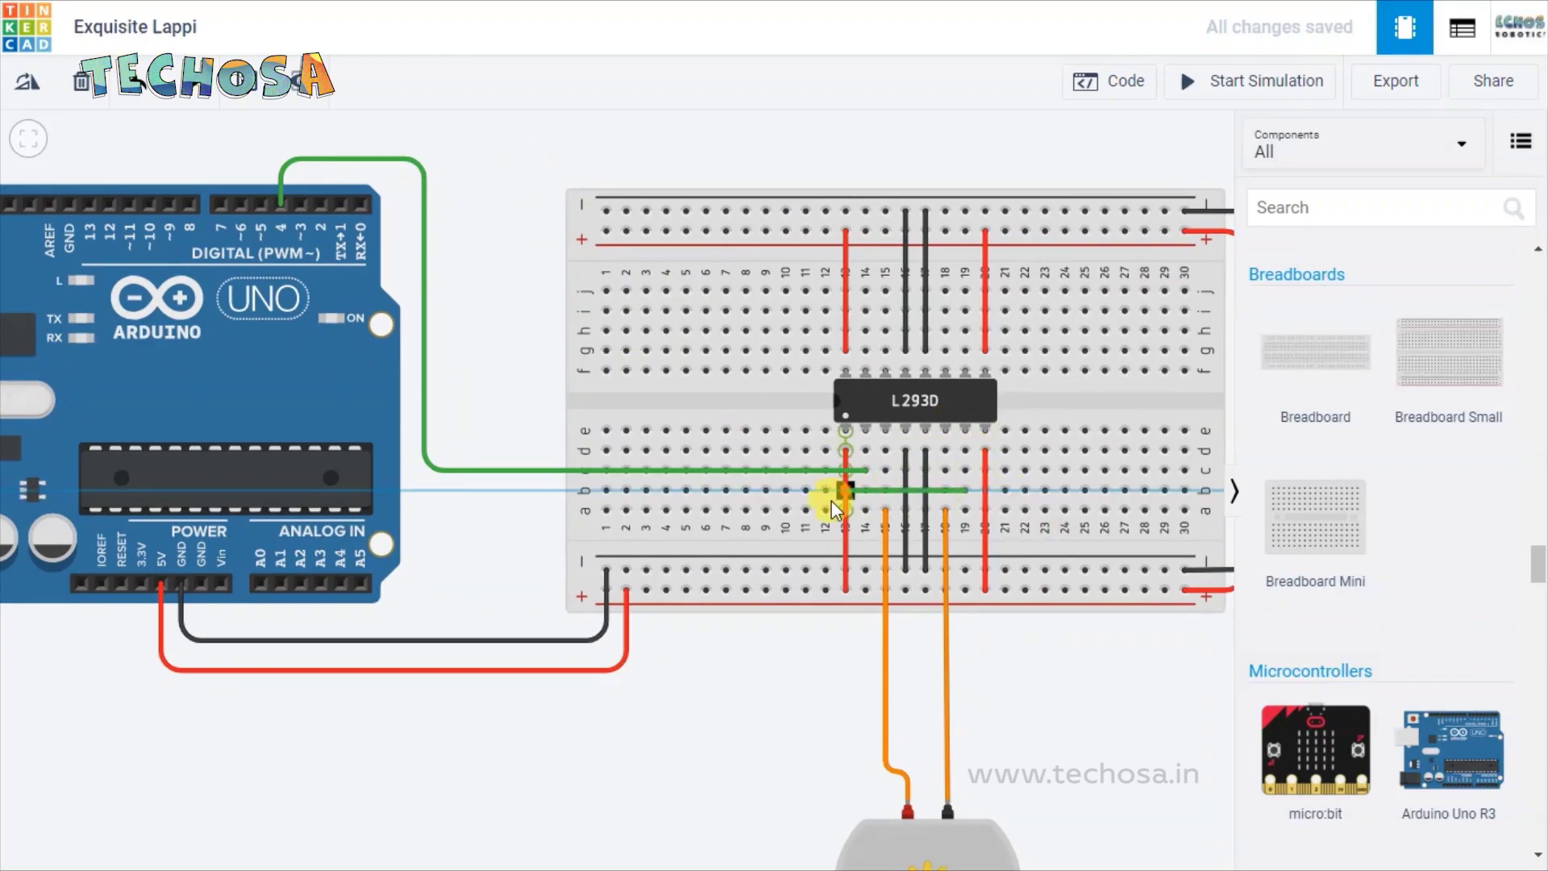
pyautogui.click(470, 490)
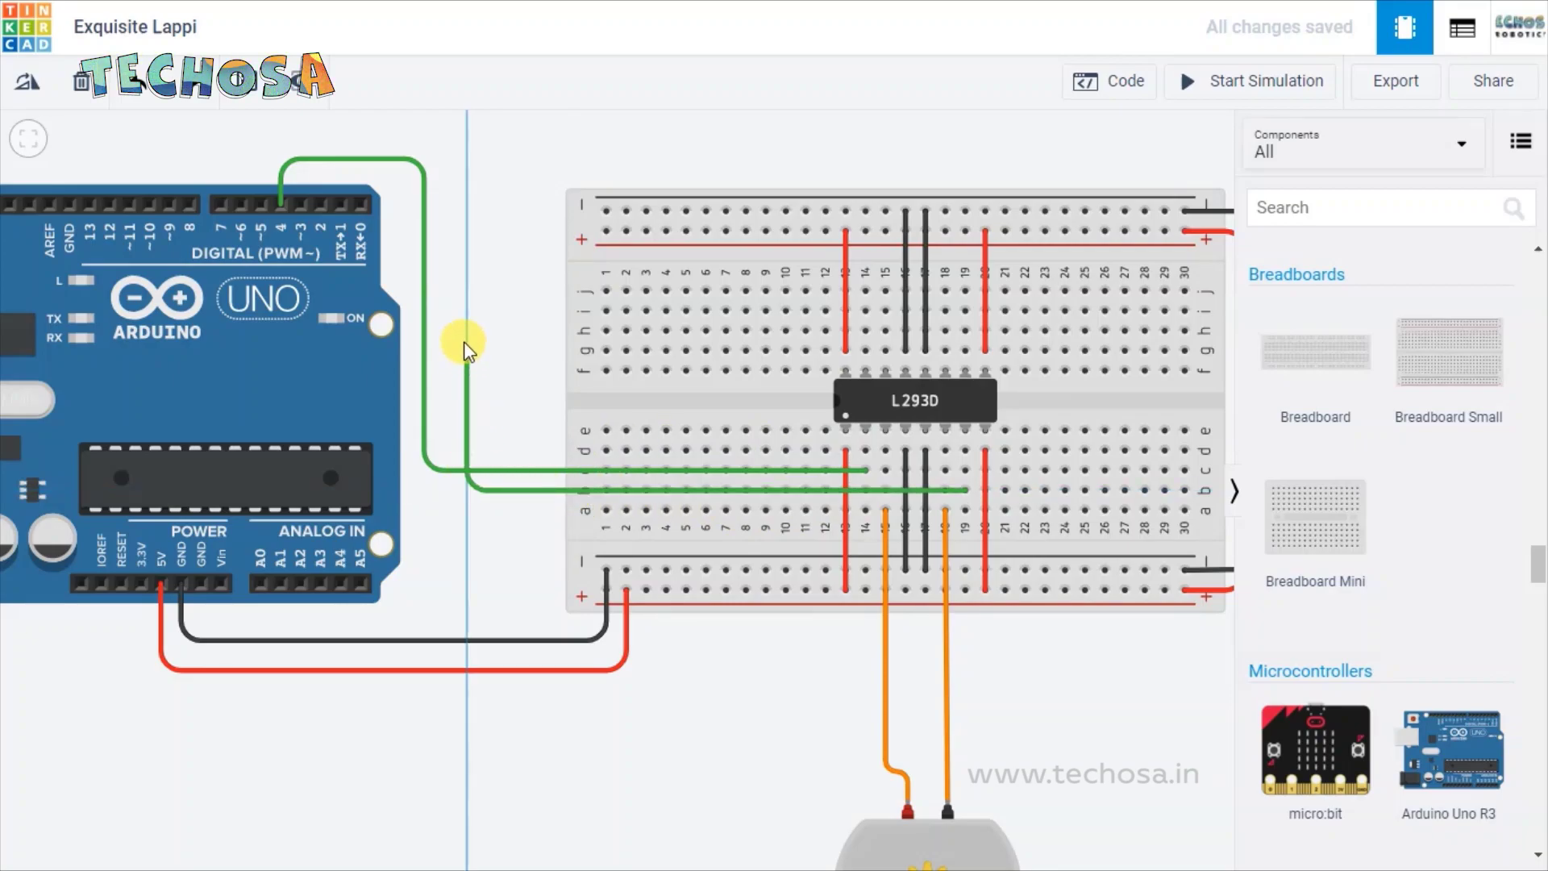
pyautogui.click(465, 153)
pyautogui.scroll(5, 256, 152)
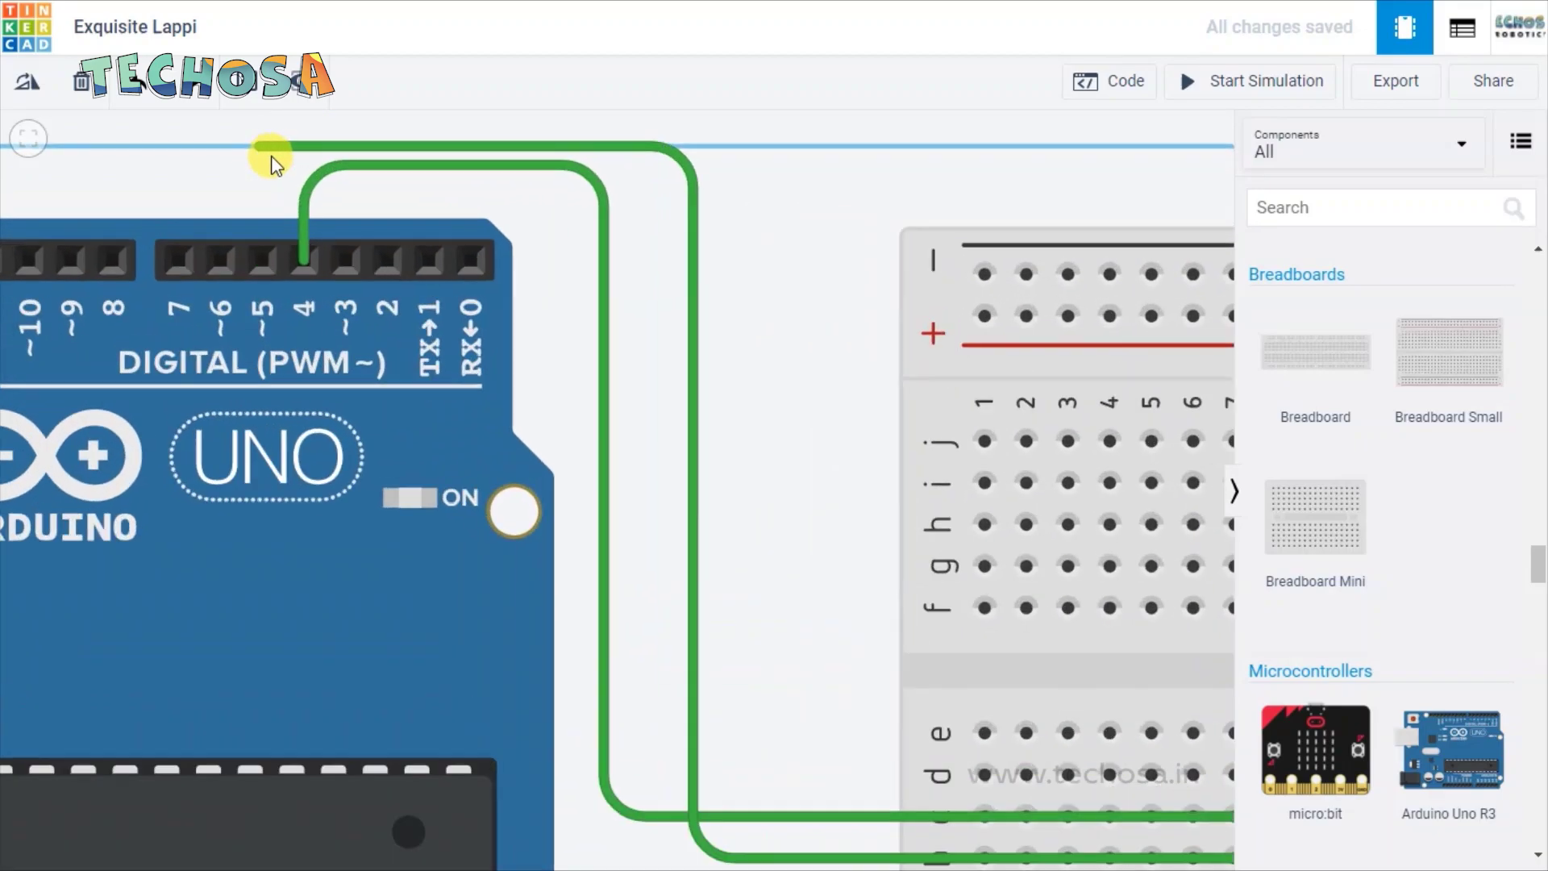
pyautogui.click(259, 145)
pyautogui.click(258, 297)
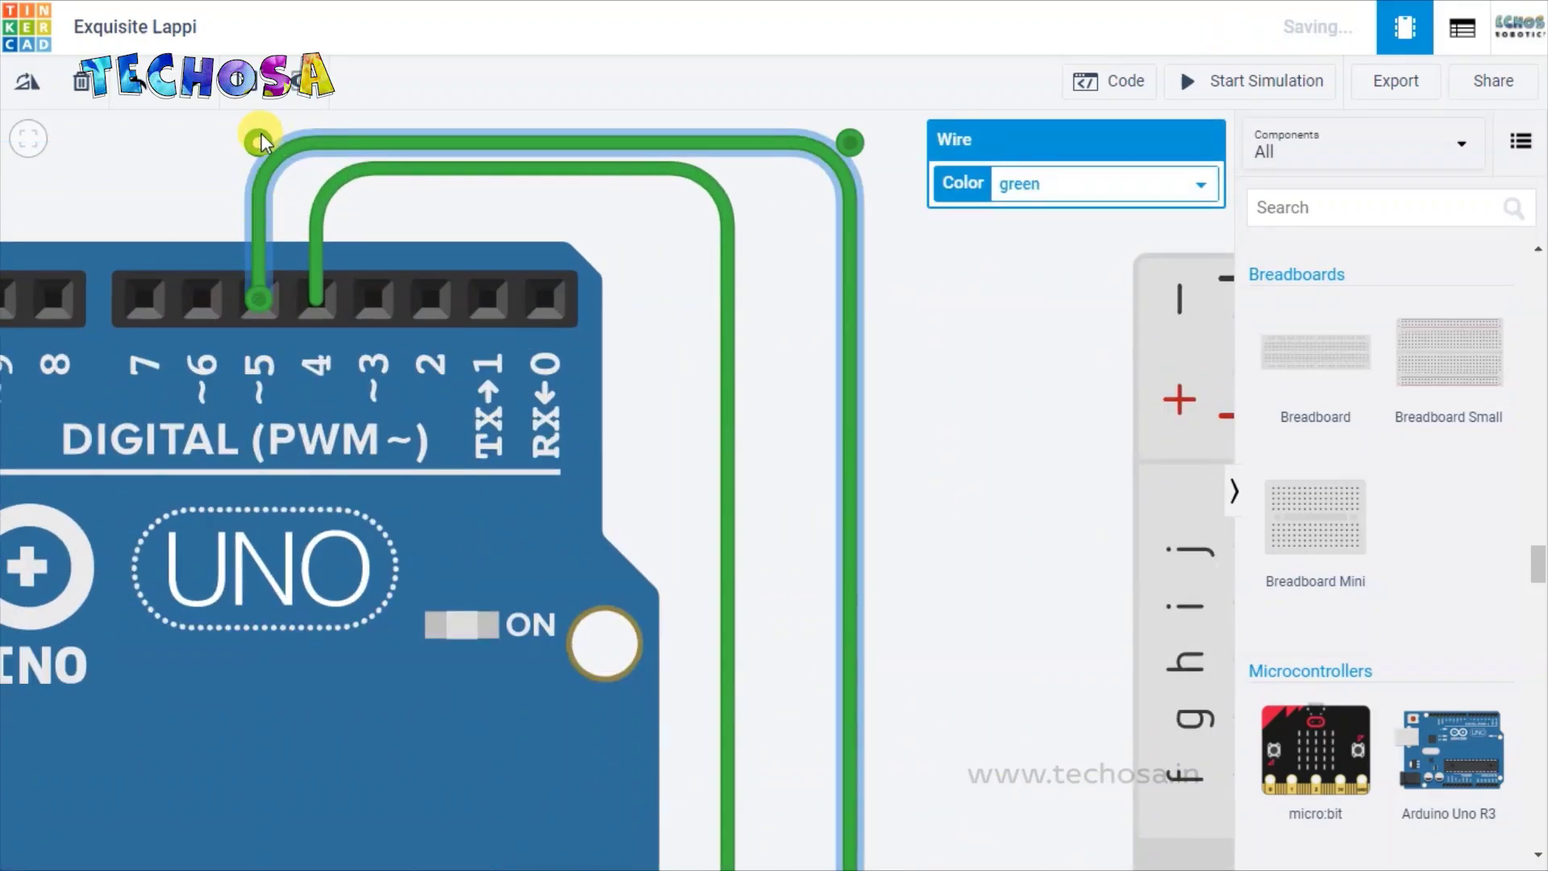
pyautogui.click(1002, 301)
pyautogui.scroll(-5, 1002, 301)
pyautogui.click(28, 139)
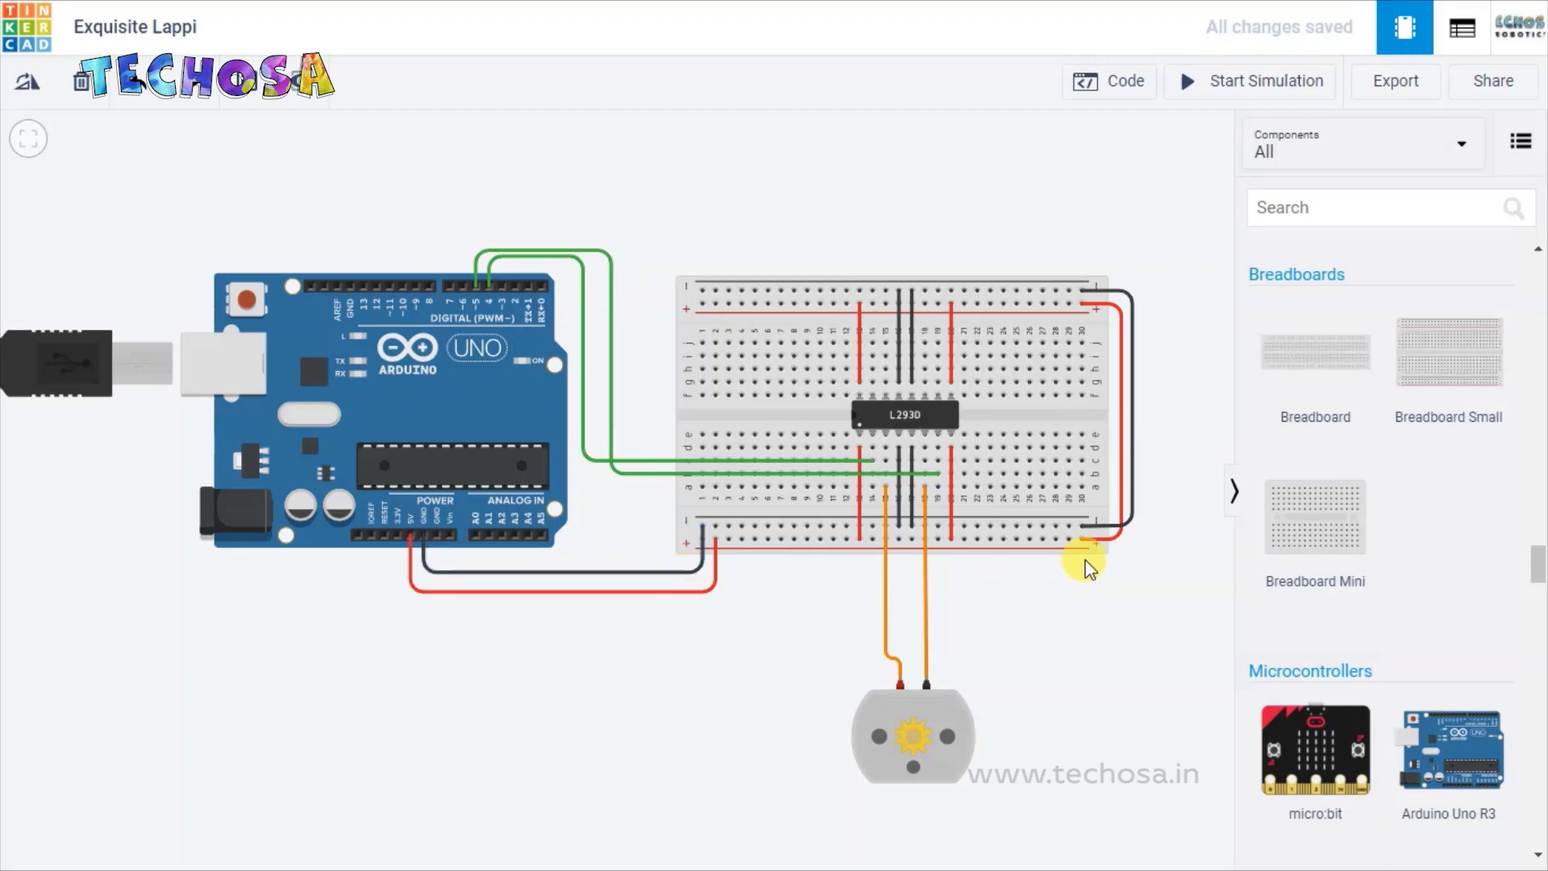
# Step: Examine the L293D's input, output and ground pins and trace their wires to the Arduino and the motor
pyautogui.scroll(3, 1088, 557)
pyautogui.moveTo(1130, 704); pyautogui.dragTo(1101, 713)
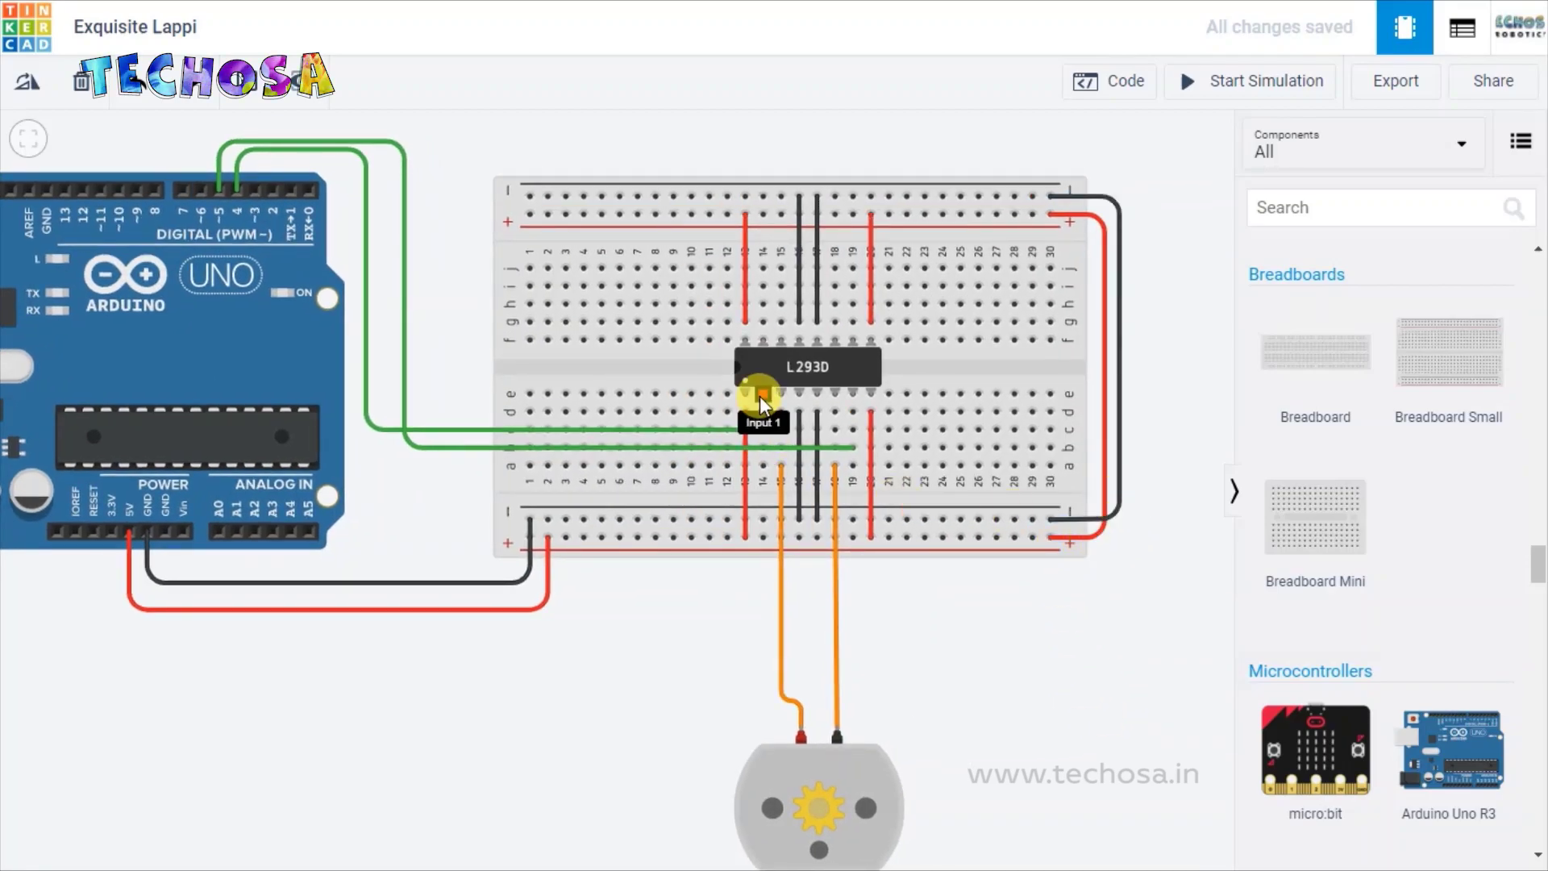
pyautogui.scroll(3, 759, 395)
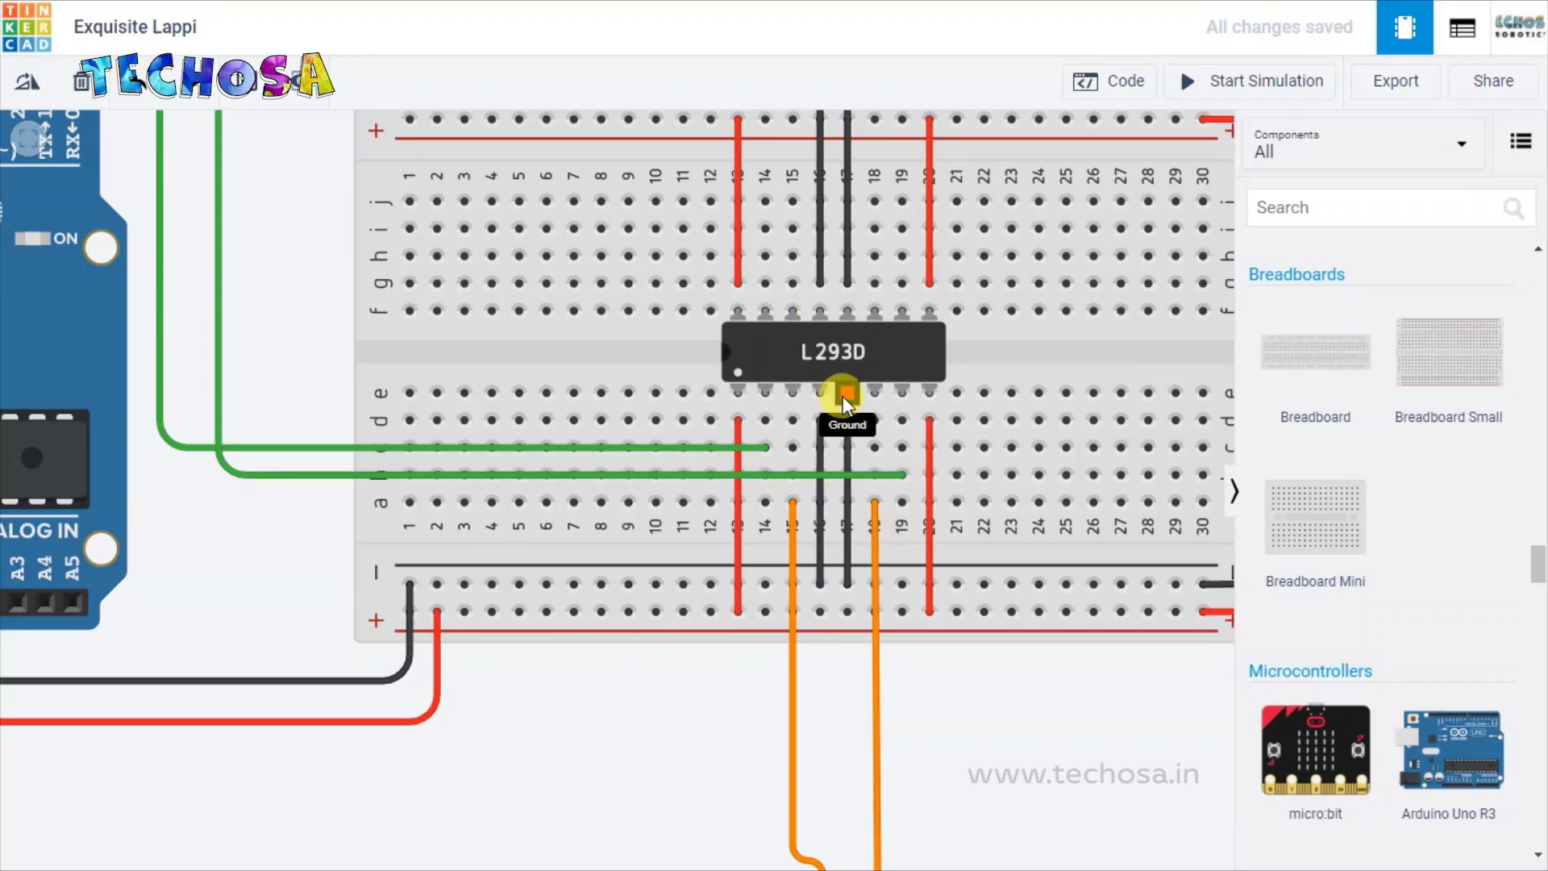
pyautogui.click(792, 504)
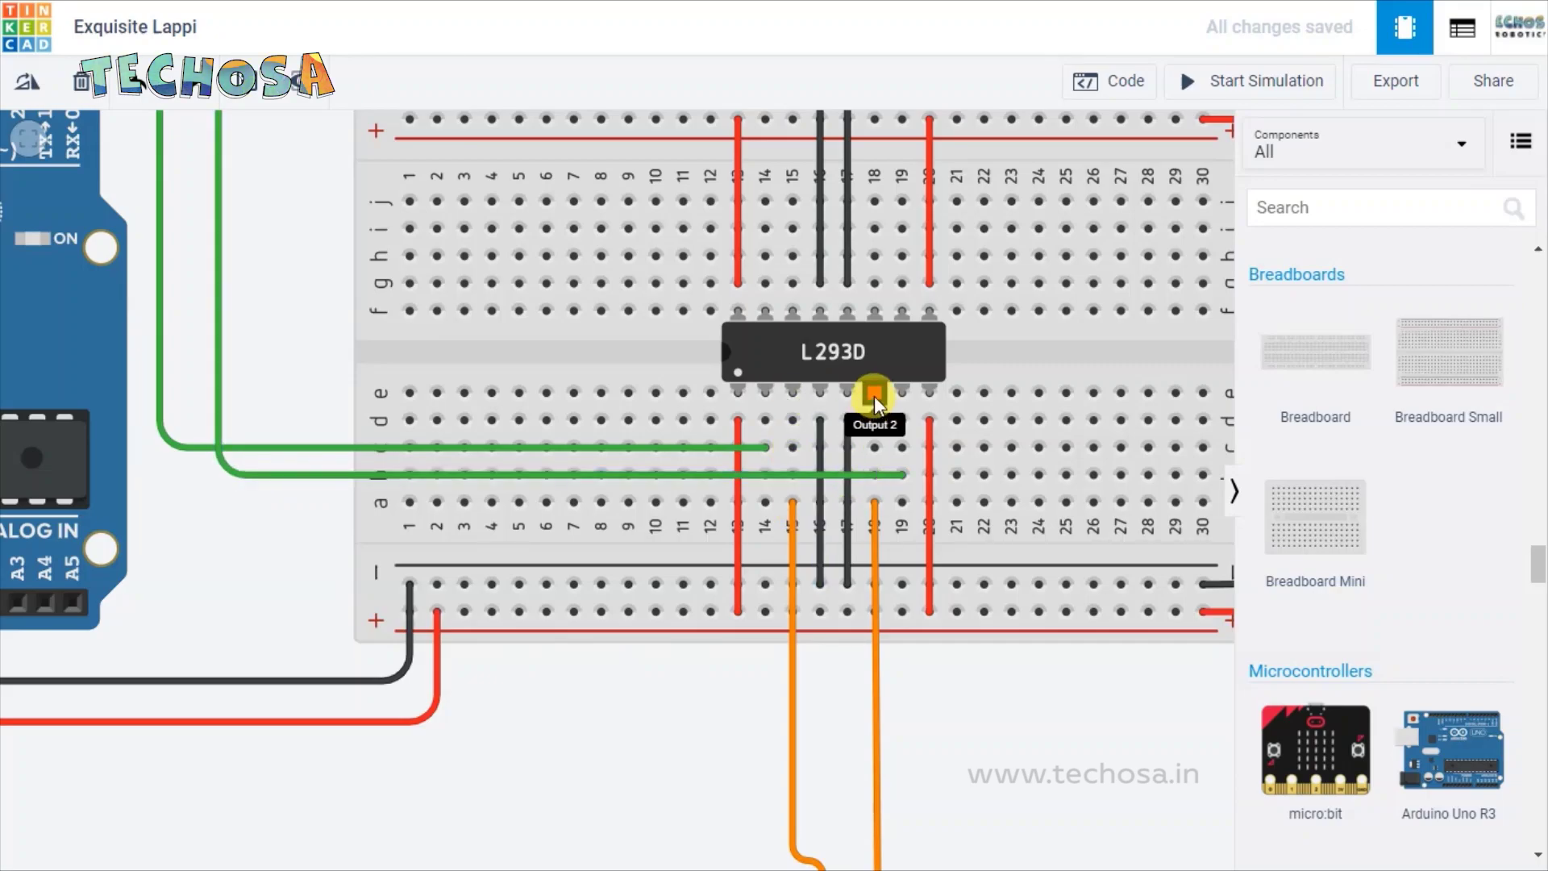
pyautogui.click(876, 508)
pyautogui.scroll(-2, 879, 513)
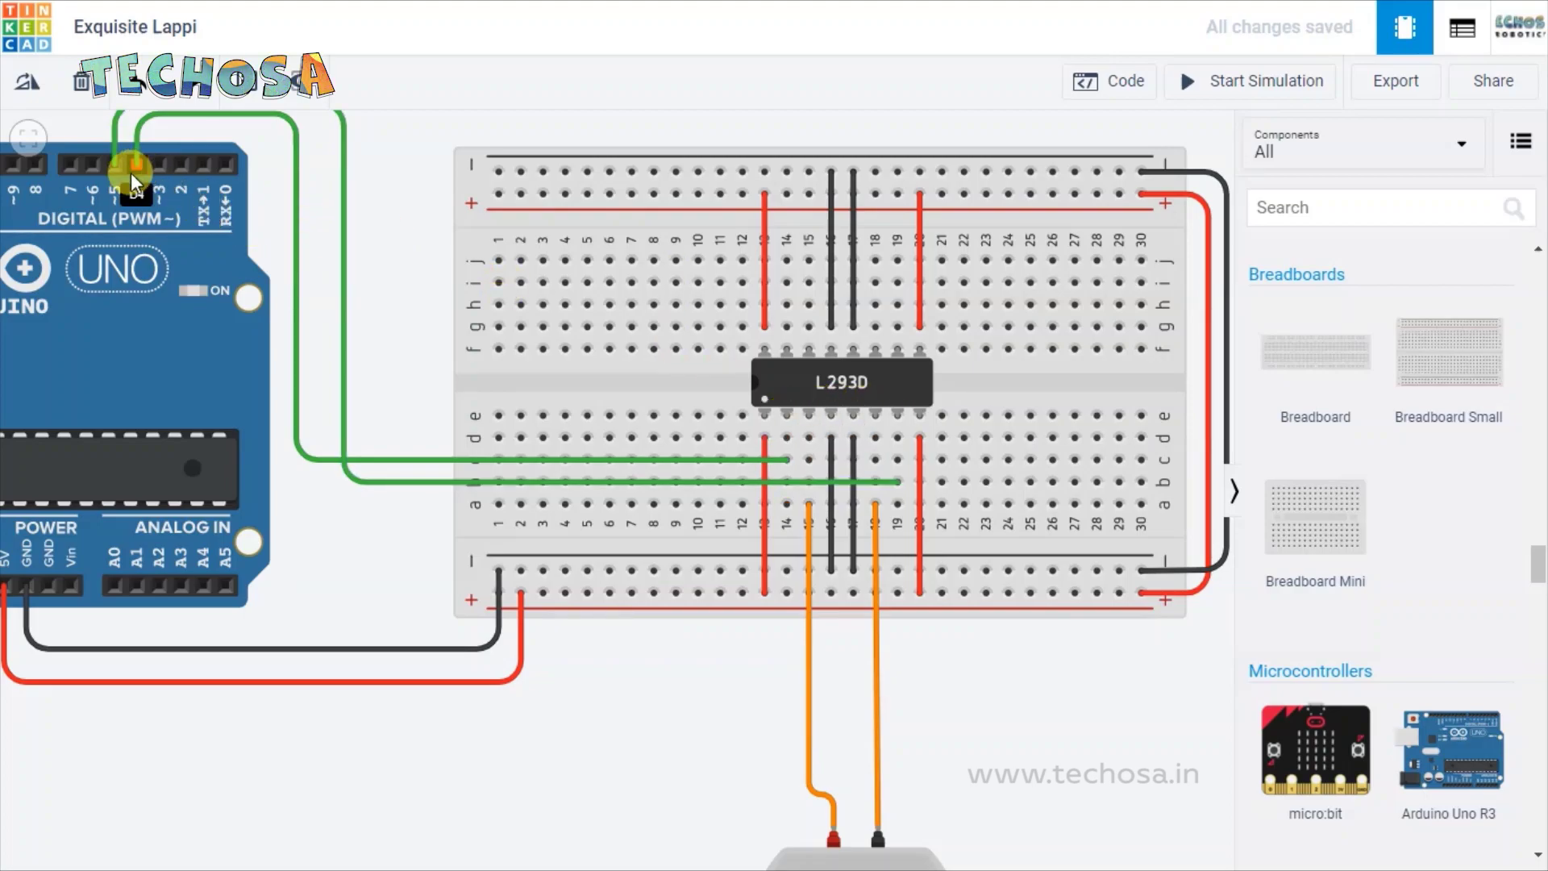
pyautogui.scroll(-1, 1103, 735)
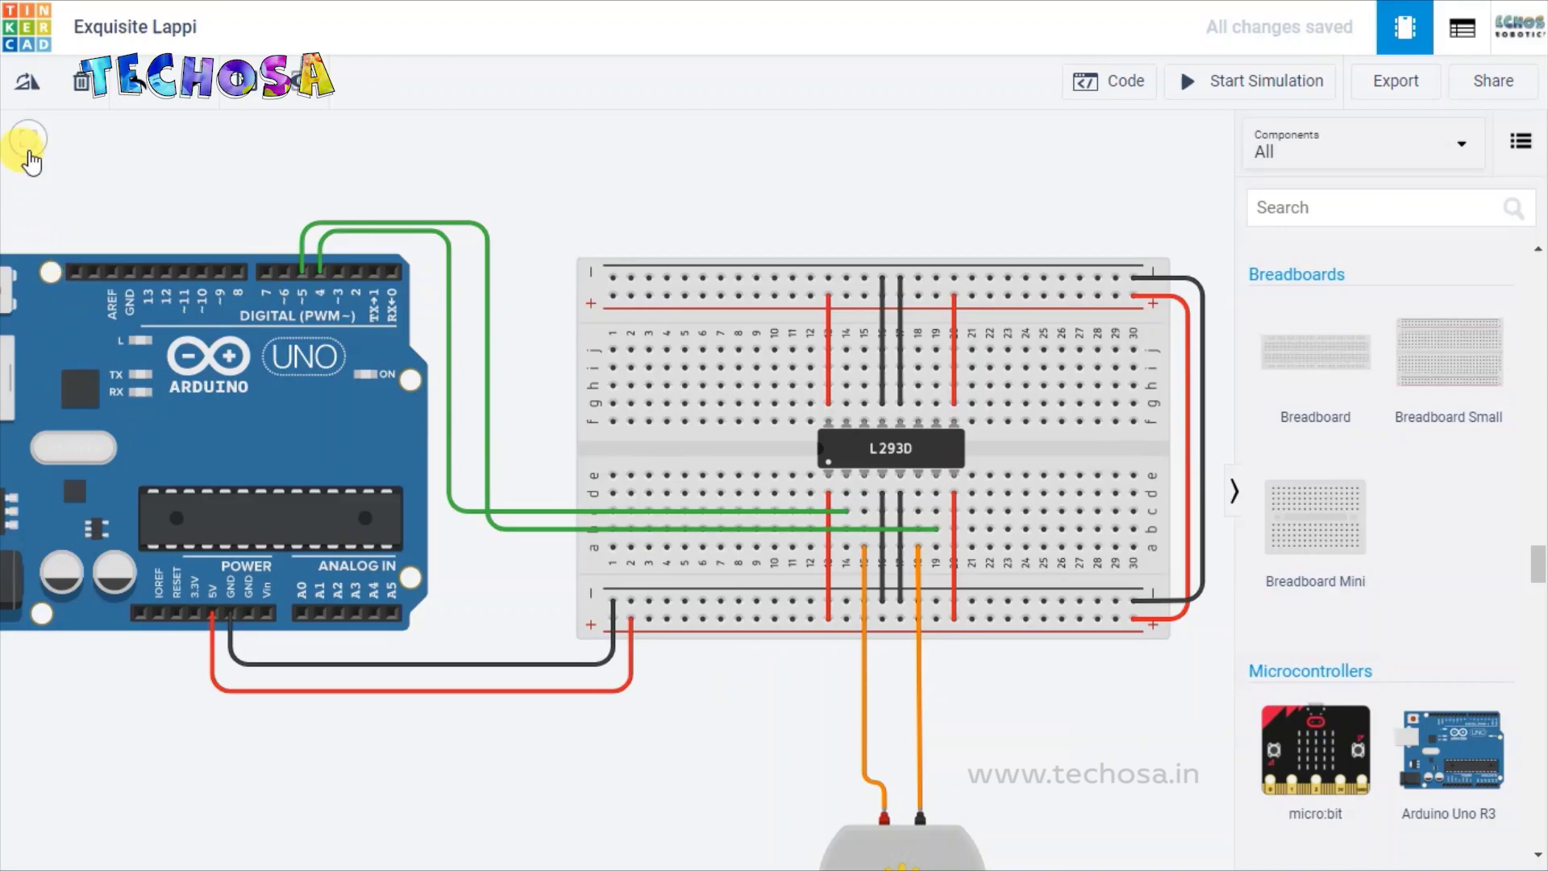
pyautogui.click(24, 147)
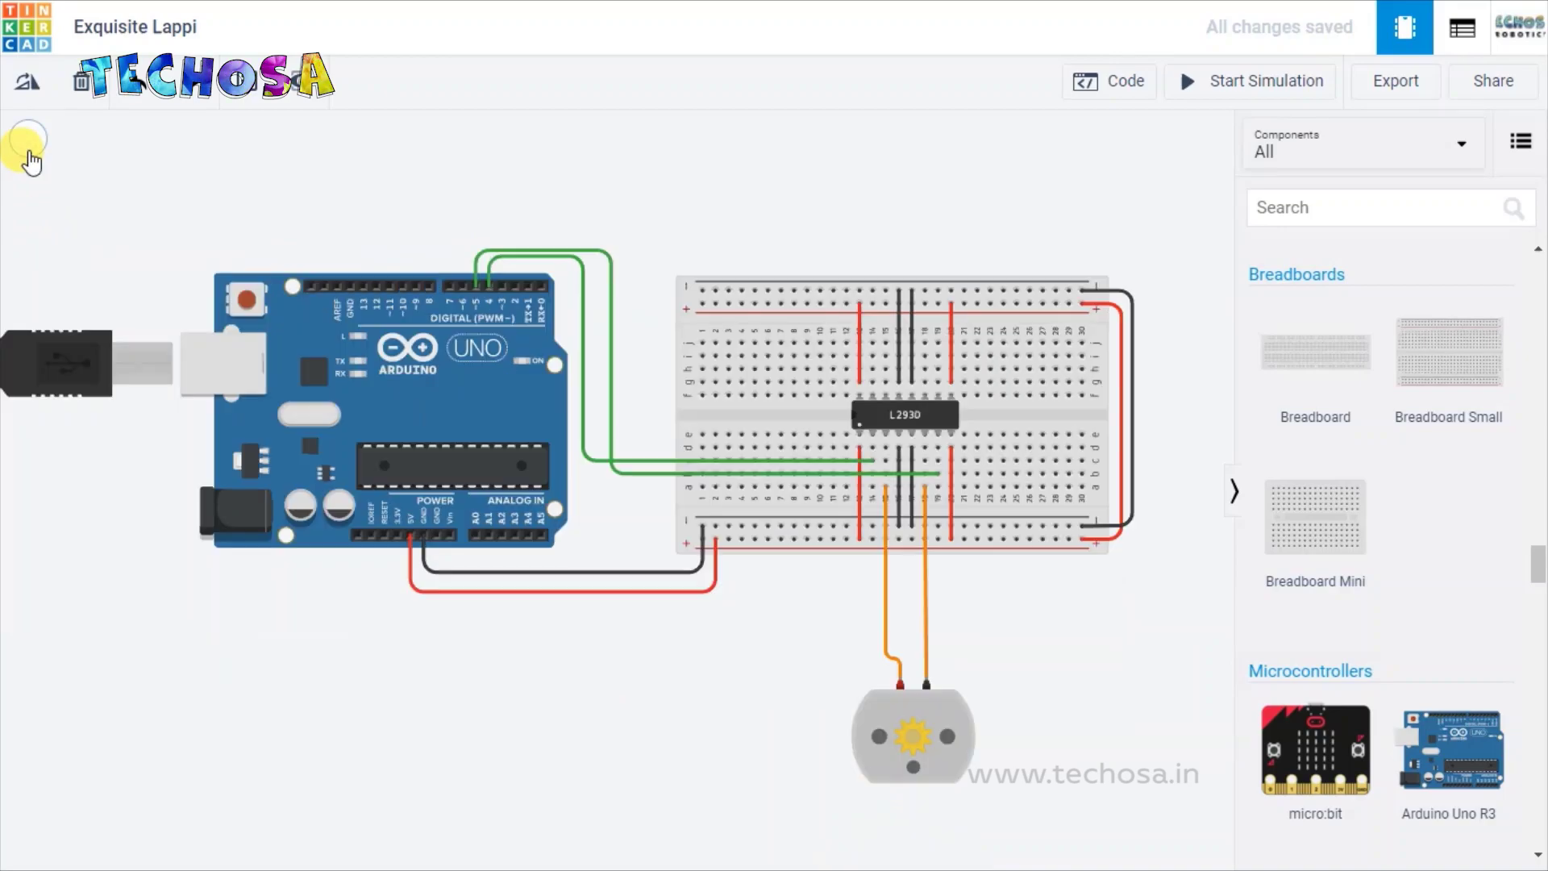
# Step: Open the Arduino's code editor in Text mode and fit the whole circuit in view beside it
pyautogui.click(1121, 93)
pyautogui.click(1029, 148)
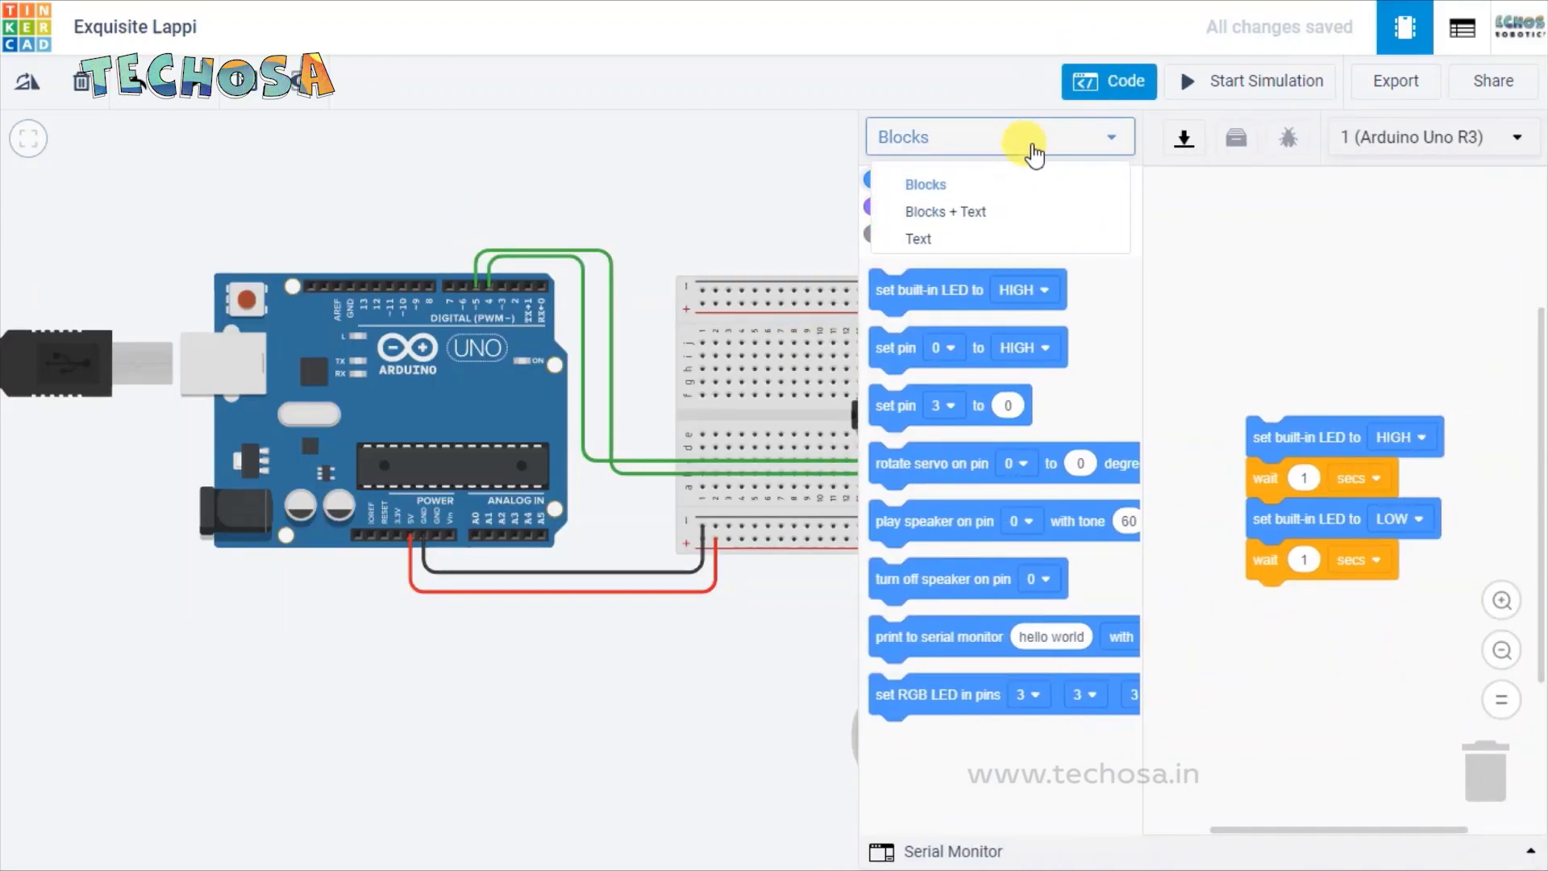
pyautogui.click(968, 240)
pyautogui.click(714, 256)
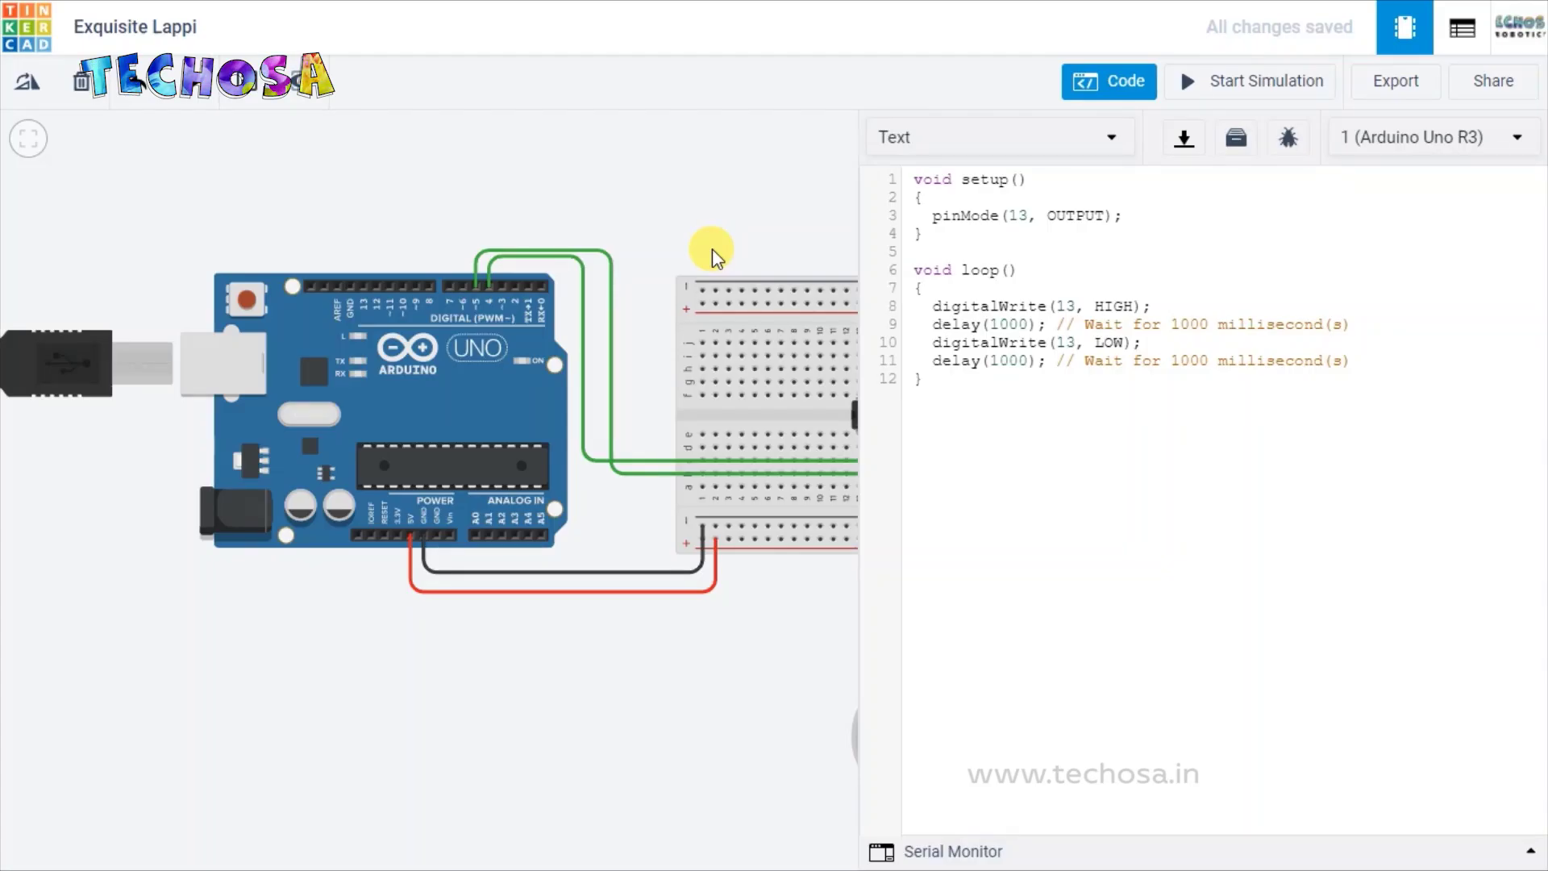
pyautogui.click(28, 137)
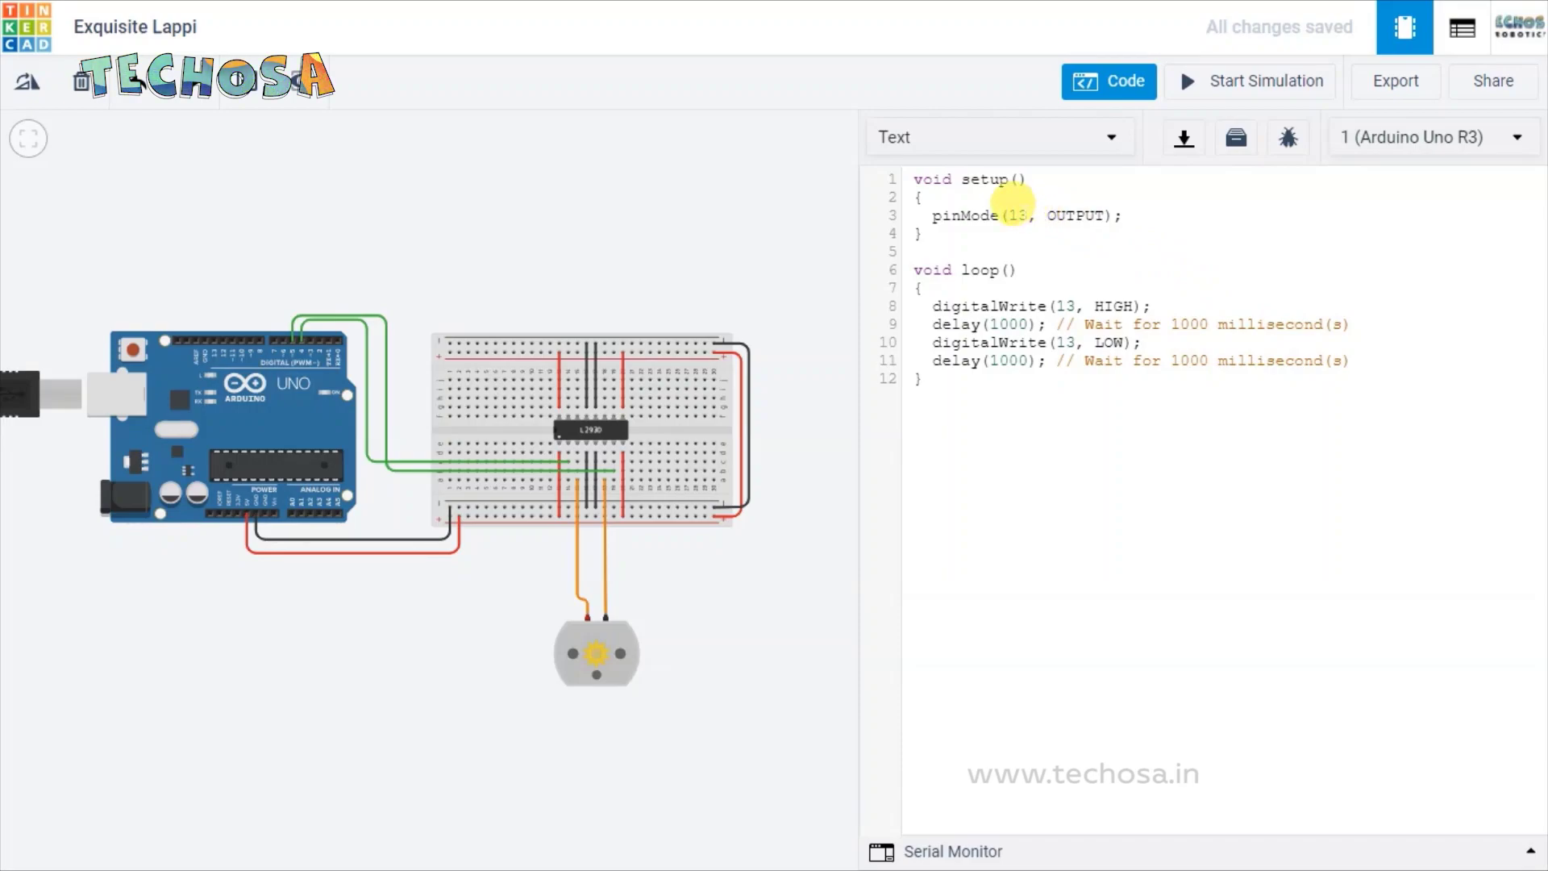
# Step: Change the pin number in the setup function's pinMode line to 4
pyautogui.click(1021, 212)
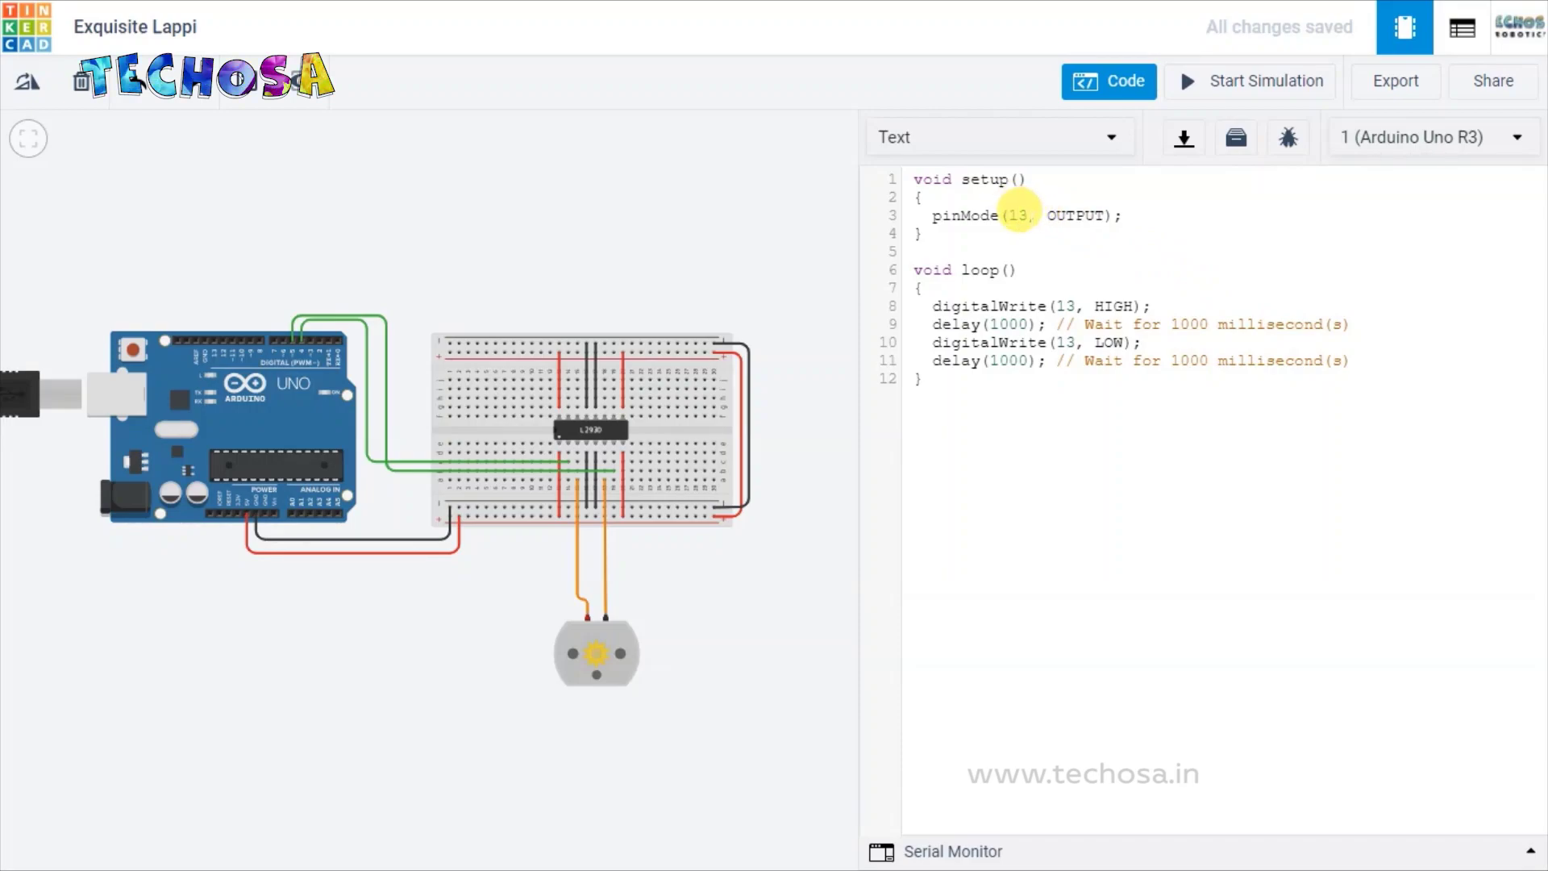
pyautogui.press('BackSpace')
pyautogui.press('BackSpace')
pyautogui.write('4')
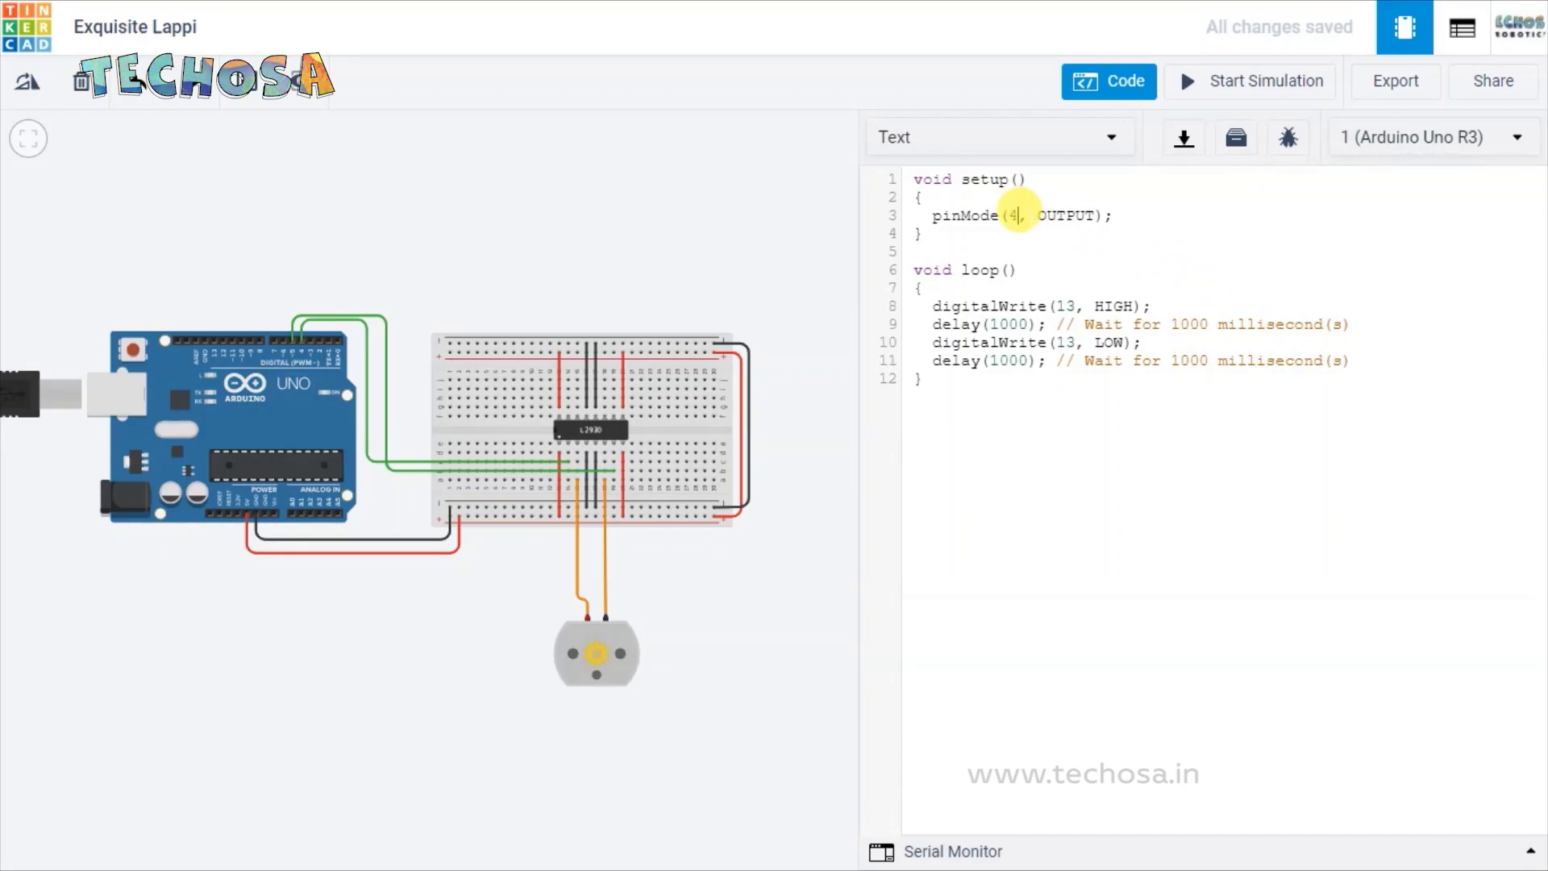
# Step: Duplicate the pinMode line below itself in setup and set the copy's pin to 5, giving pinMode(5, OUTPUT);
pyautogui.tripleClick(943, 211)
pyautogui.click(1023, 215)
pyautogui.moveTo(929, 212); pyautogui.dragTo(1111, 203)
pyautogui.hotkey('ctrl', 'c')
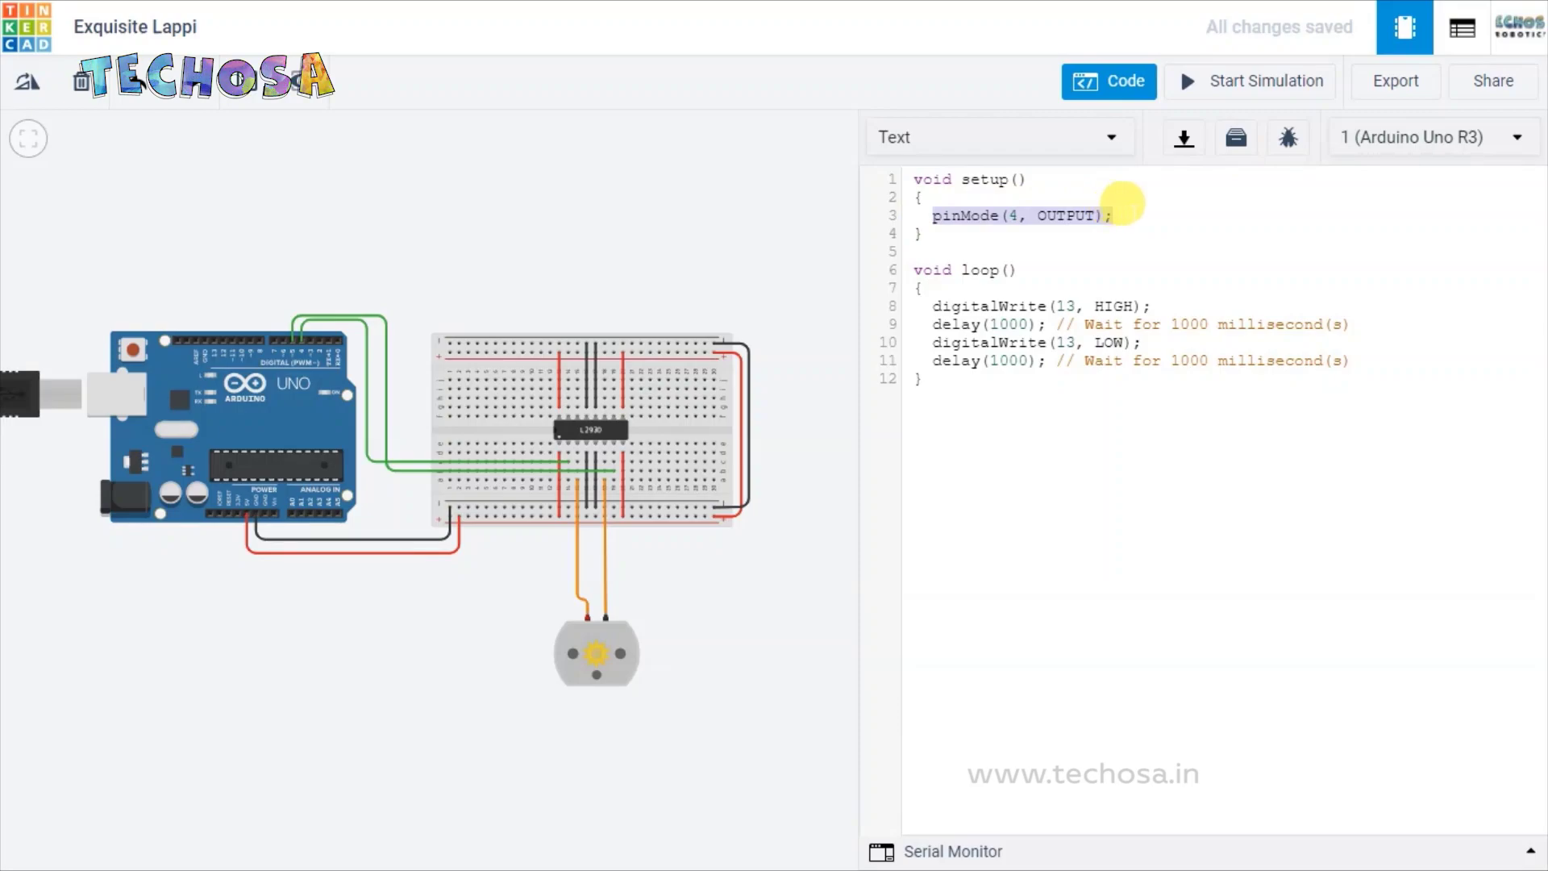
pyautogui.click(1121, 210)
pyautogui.press('Return')
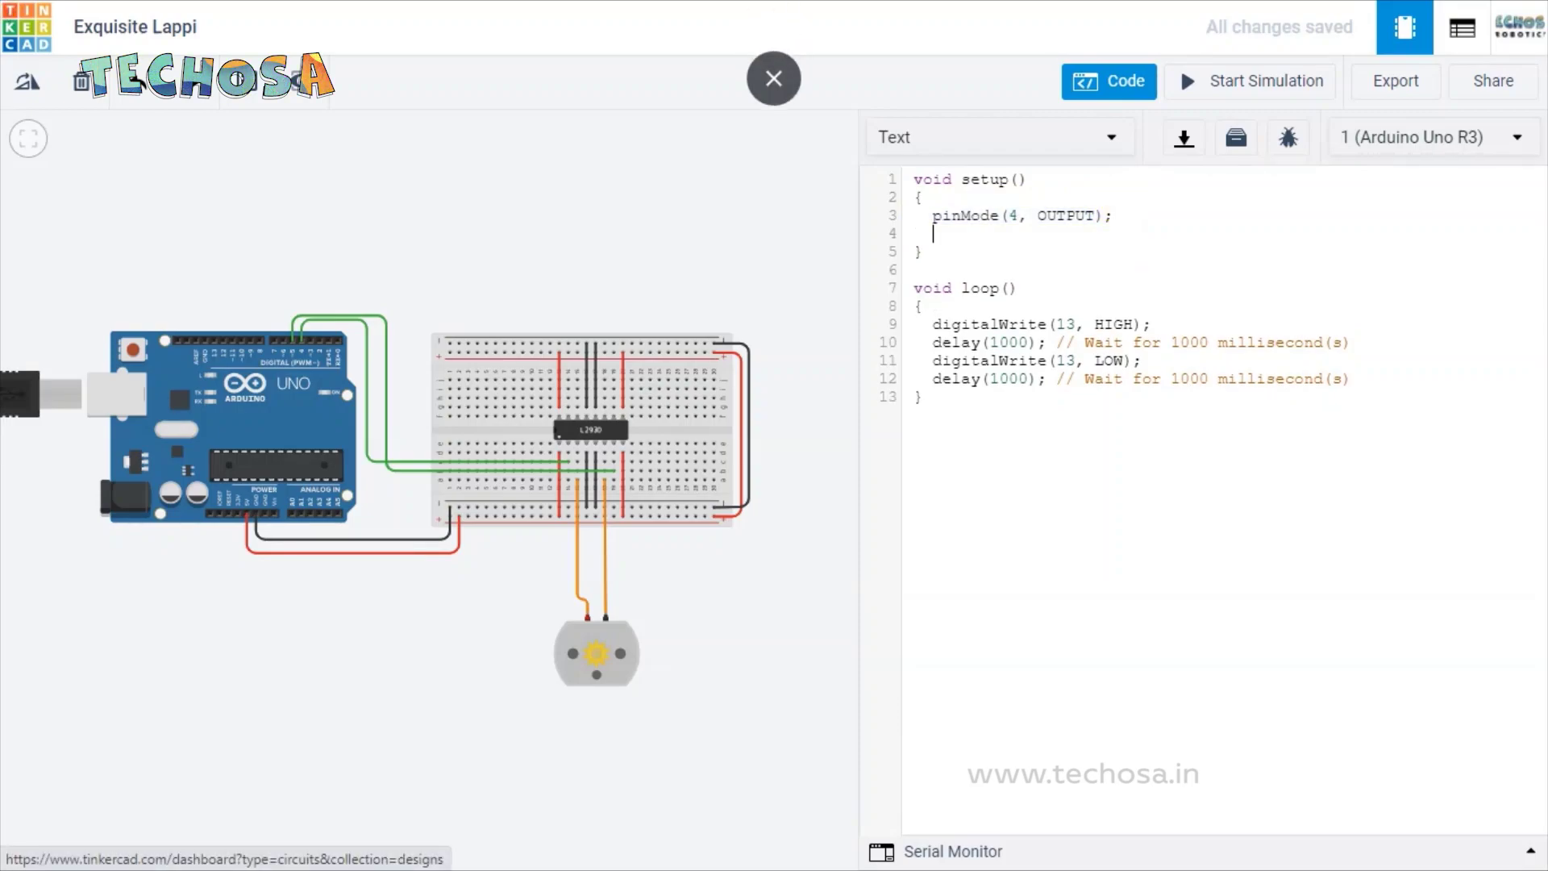
pyautogui.hotkey('ctrl', 'v')
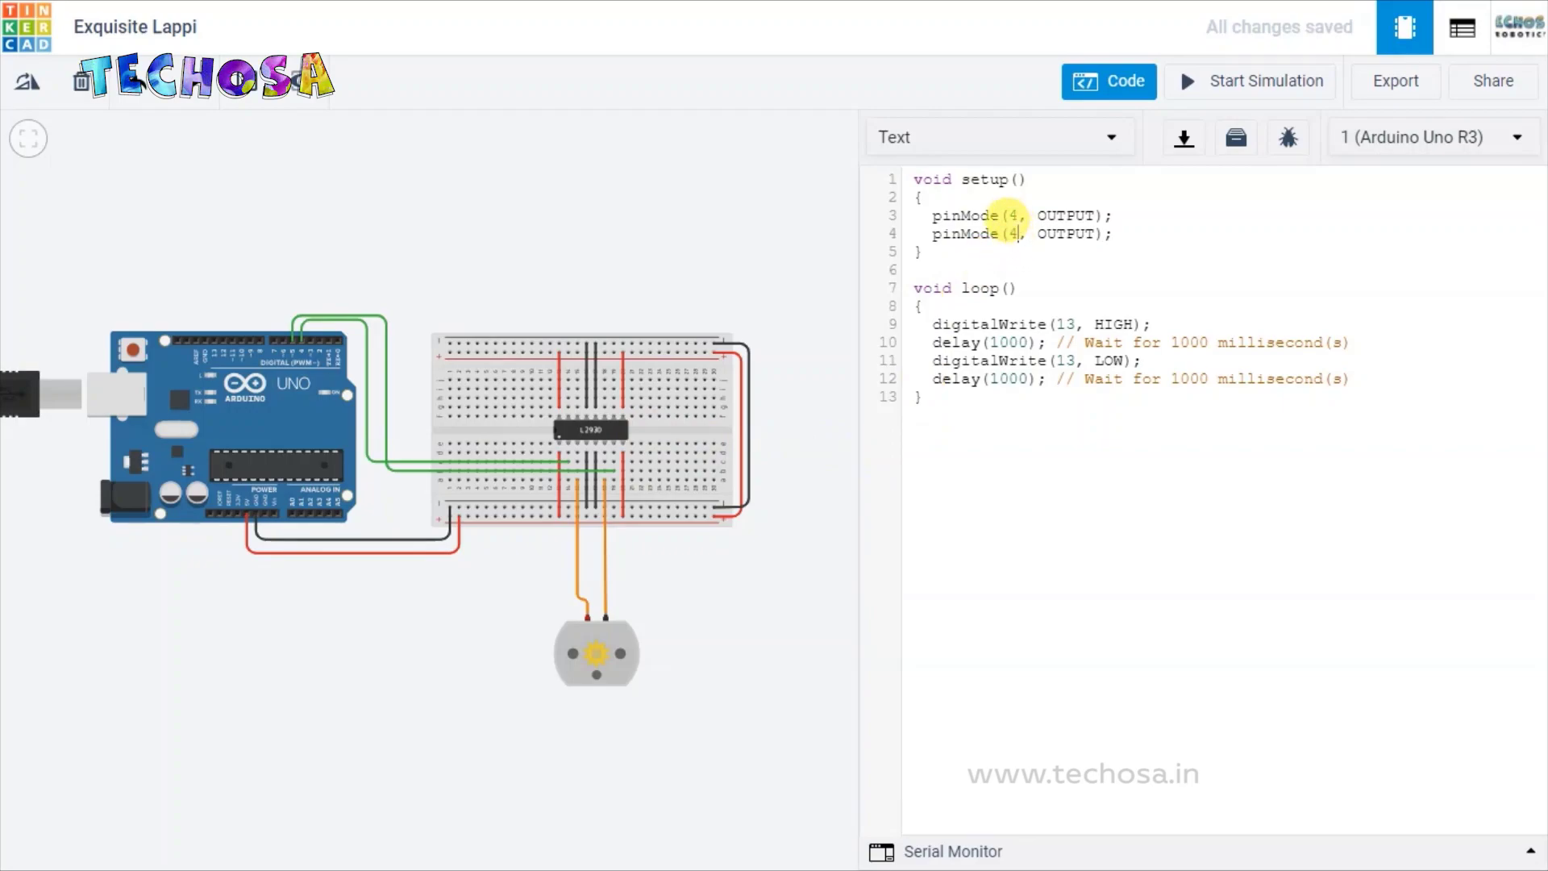
pyautogui.doubleClick(1013, 234)
pyautogui.write('5')
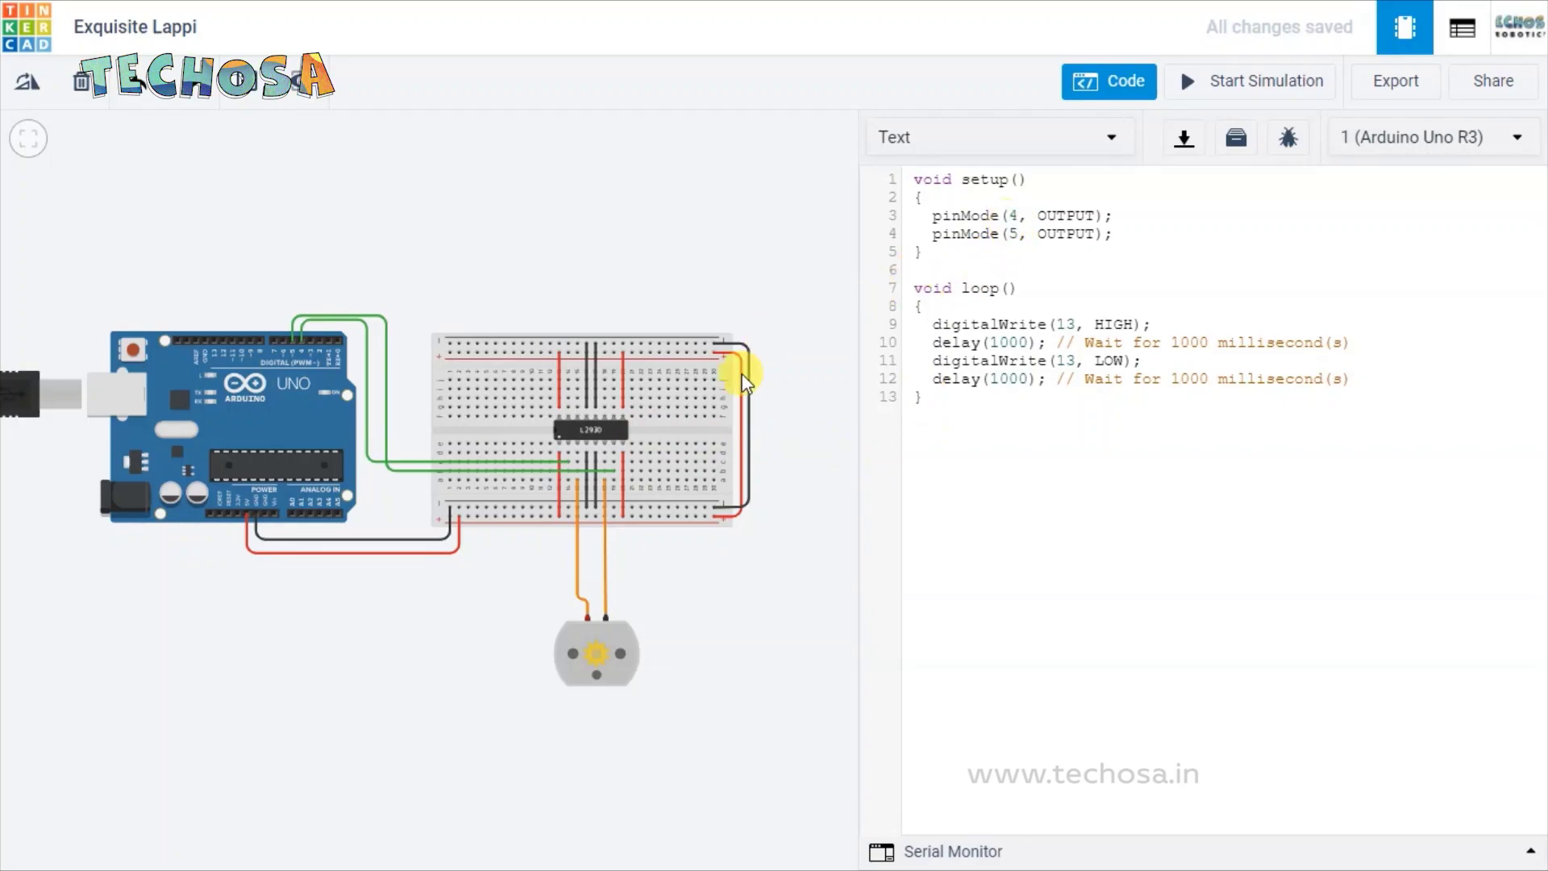
# Step: Change the pin in the loop's first digitalWrite line to 4, giving digitalWrite(4, HIGH);
pyautogui.scroll(4, 307, 351)
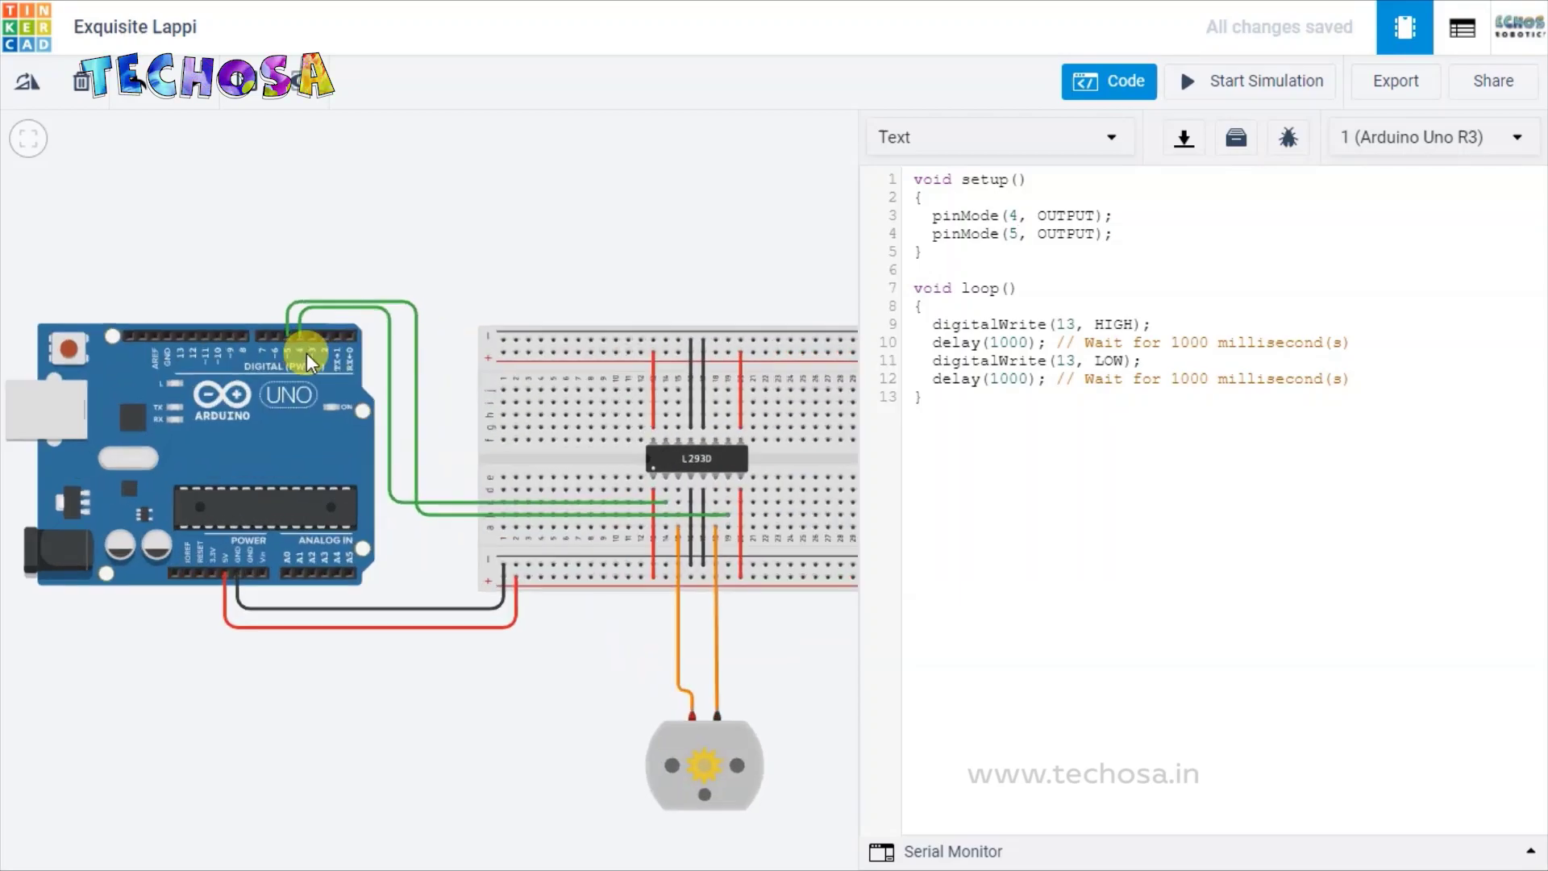
pyautogui.moveTo(577, 279); pyautogui.dragTo(467, 195)
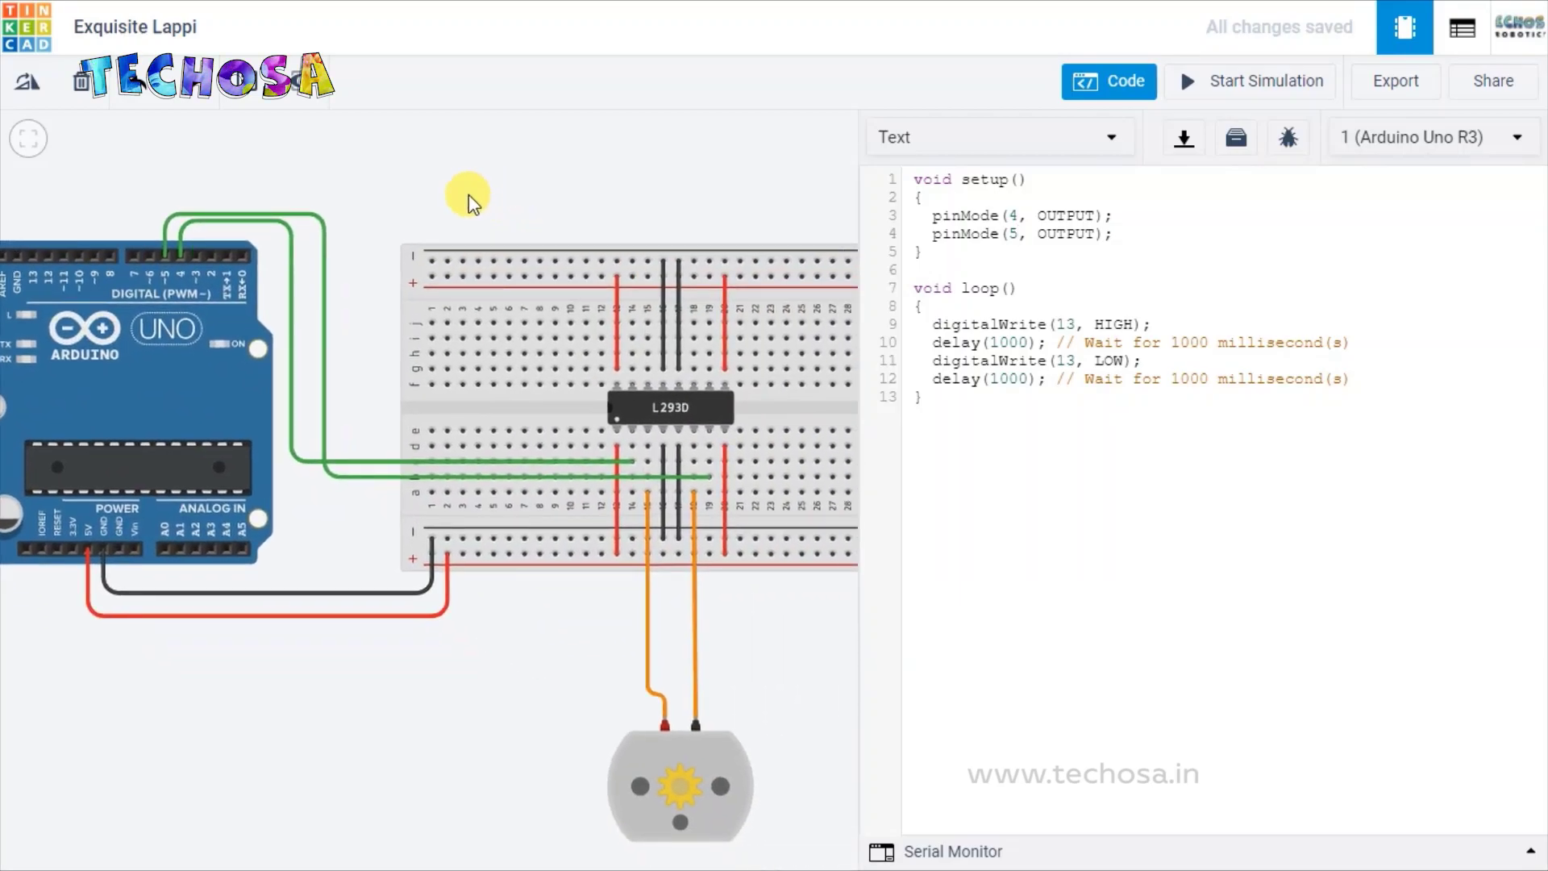
pyautogui.moveTo(1086, 232); pyautogui.dragTo(1034, 223)
pyautogui.click(1092, 266)
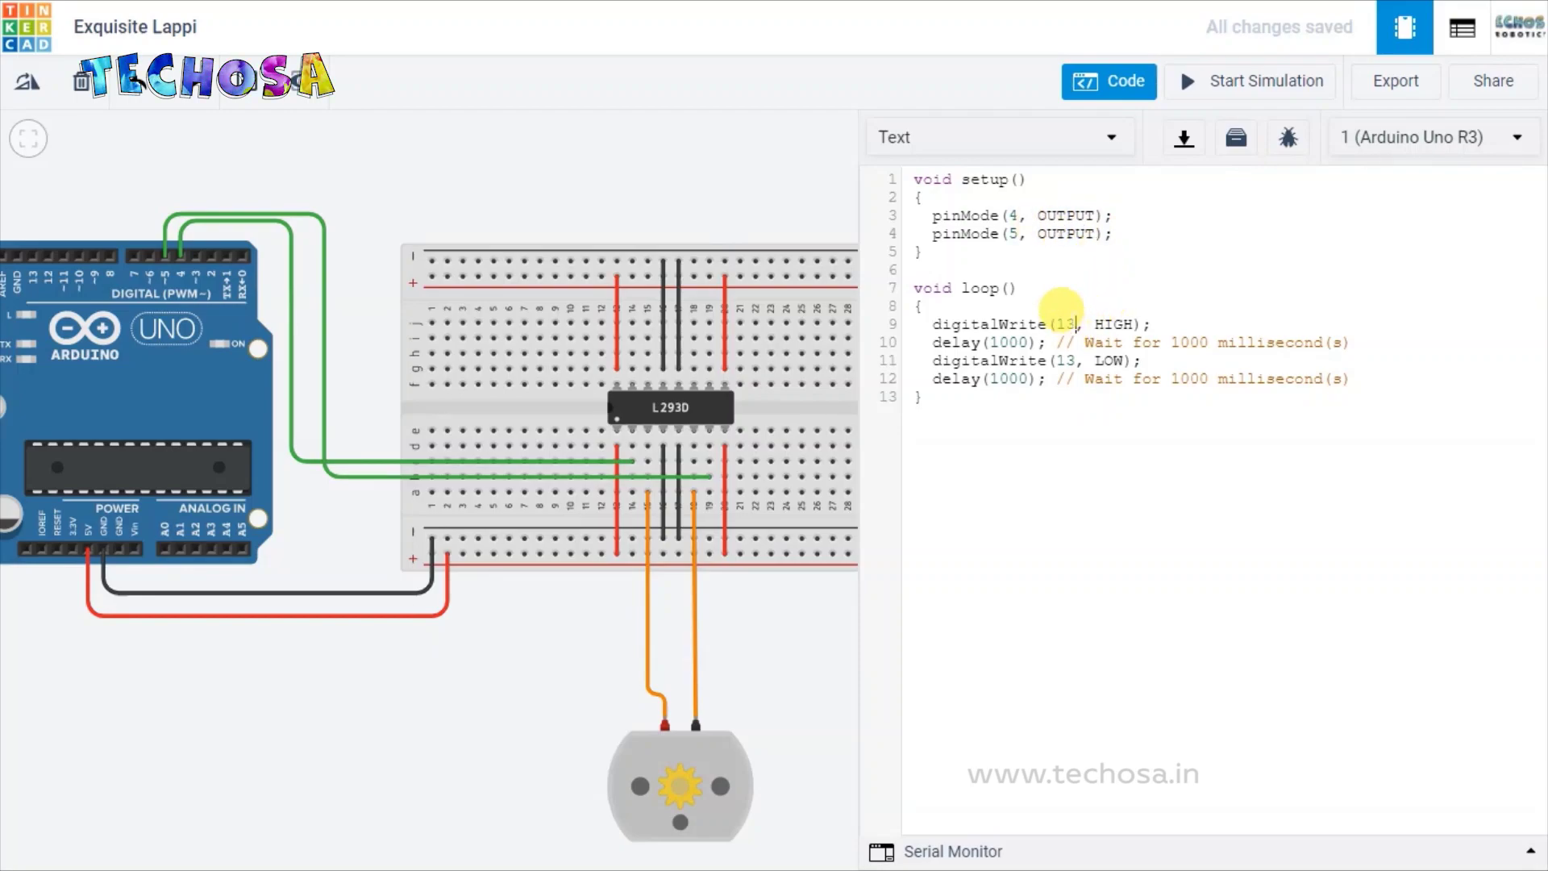
pyautogui.press('BackSpace')
pyautogui.press('BackSpace')
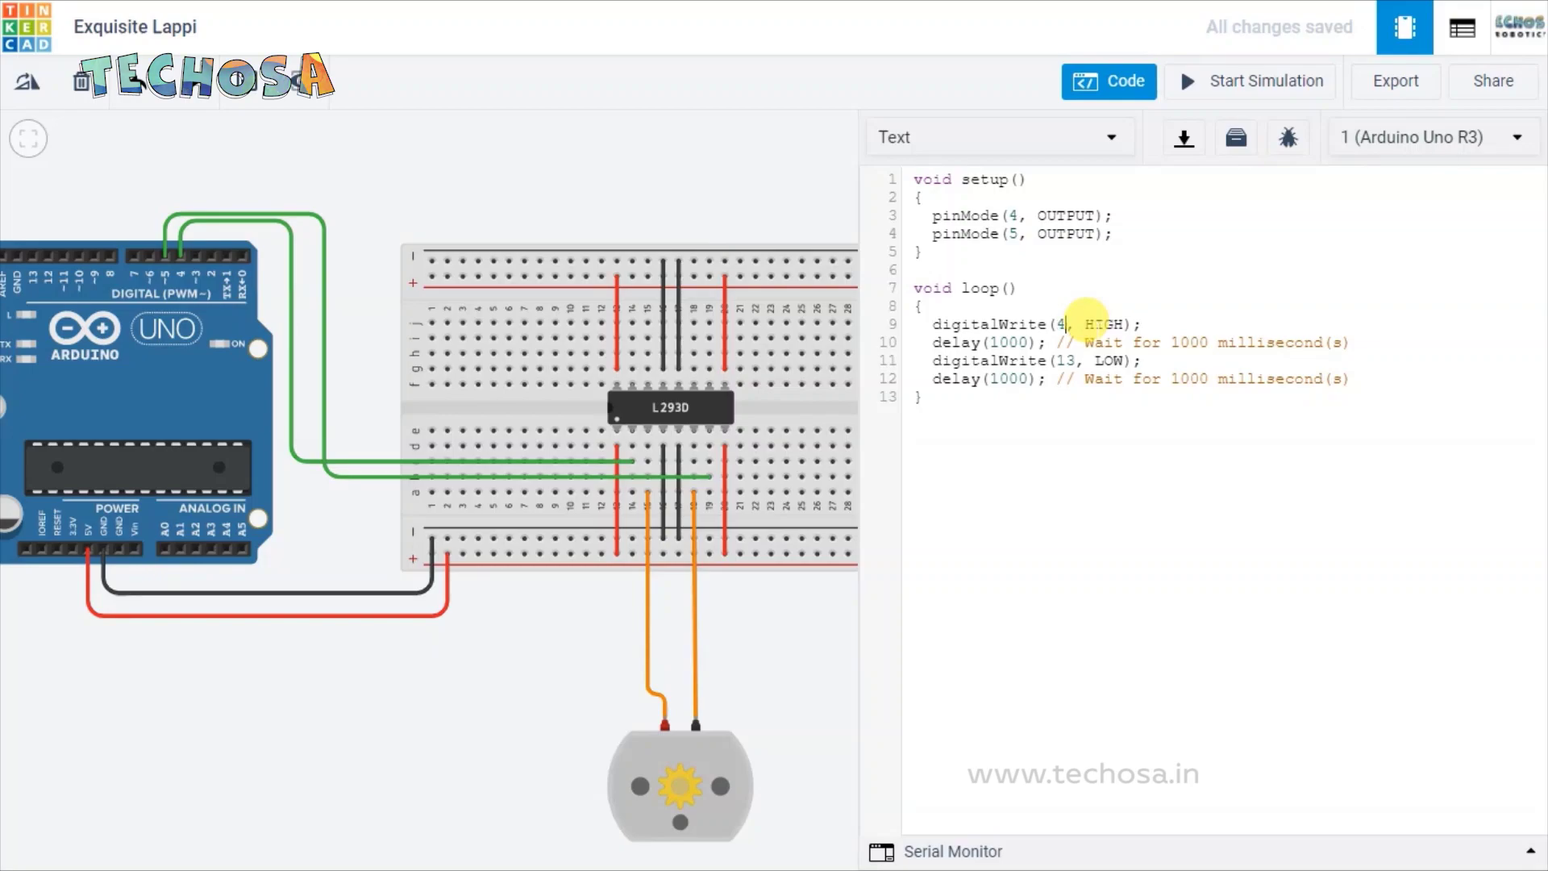
# Step: Delete the delay(1000) line and its comment between the two digitalWrite lines, leaving no blank line
pyautogui.moveTo(1349, 342); pyautogui.dragTo(917, 331)
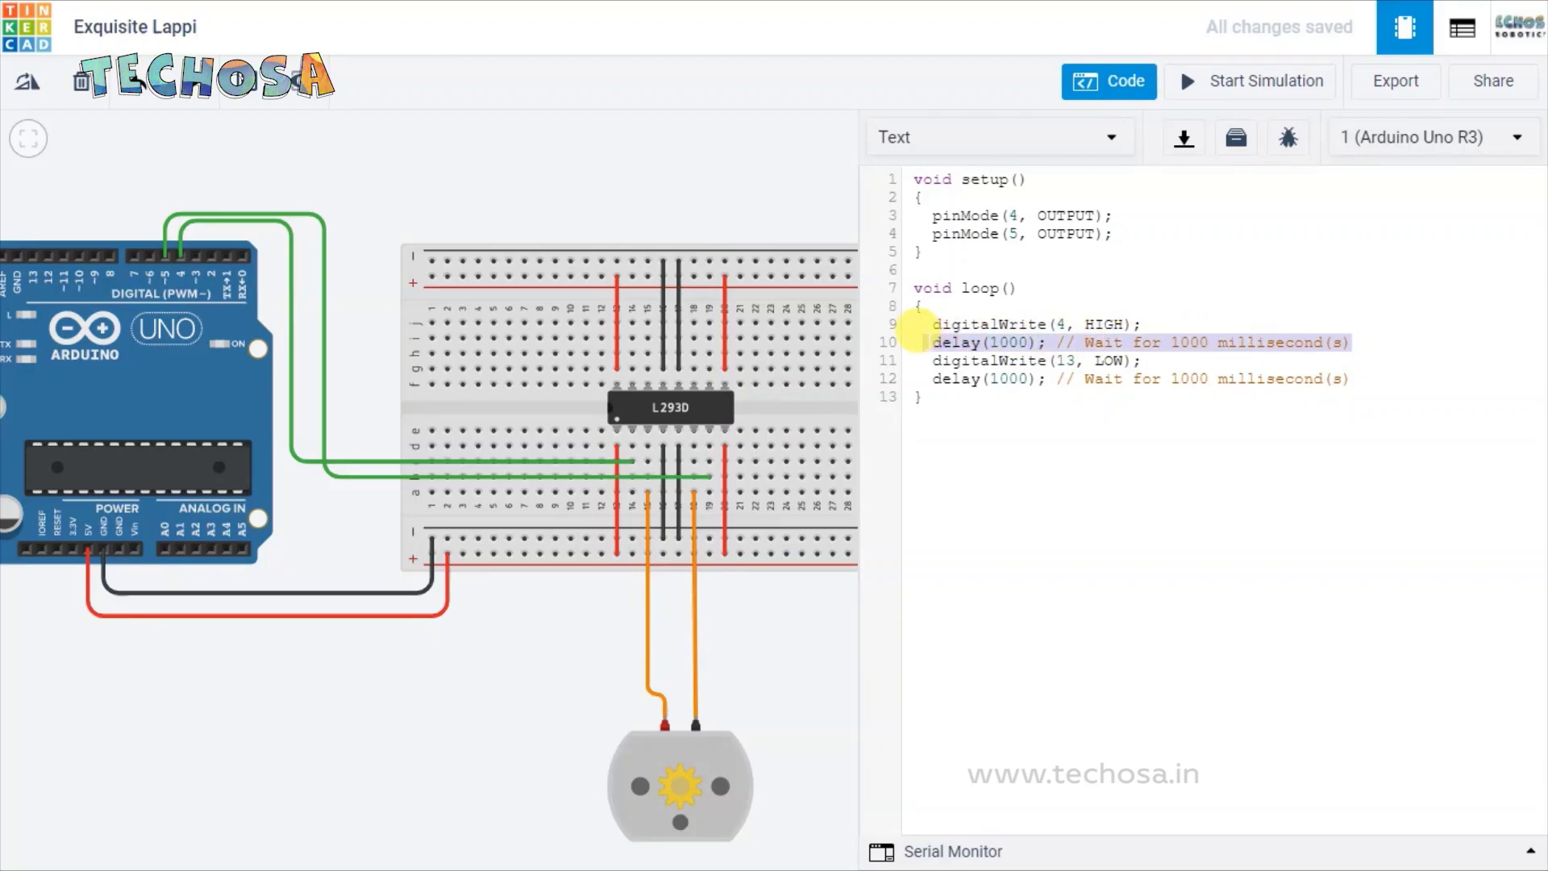
pyautogui.press('BackSpace')
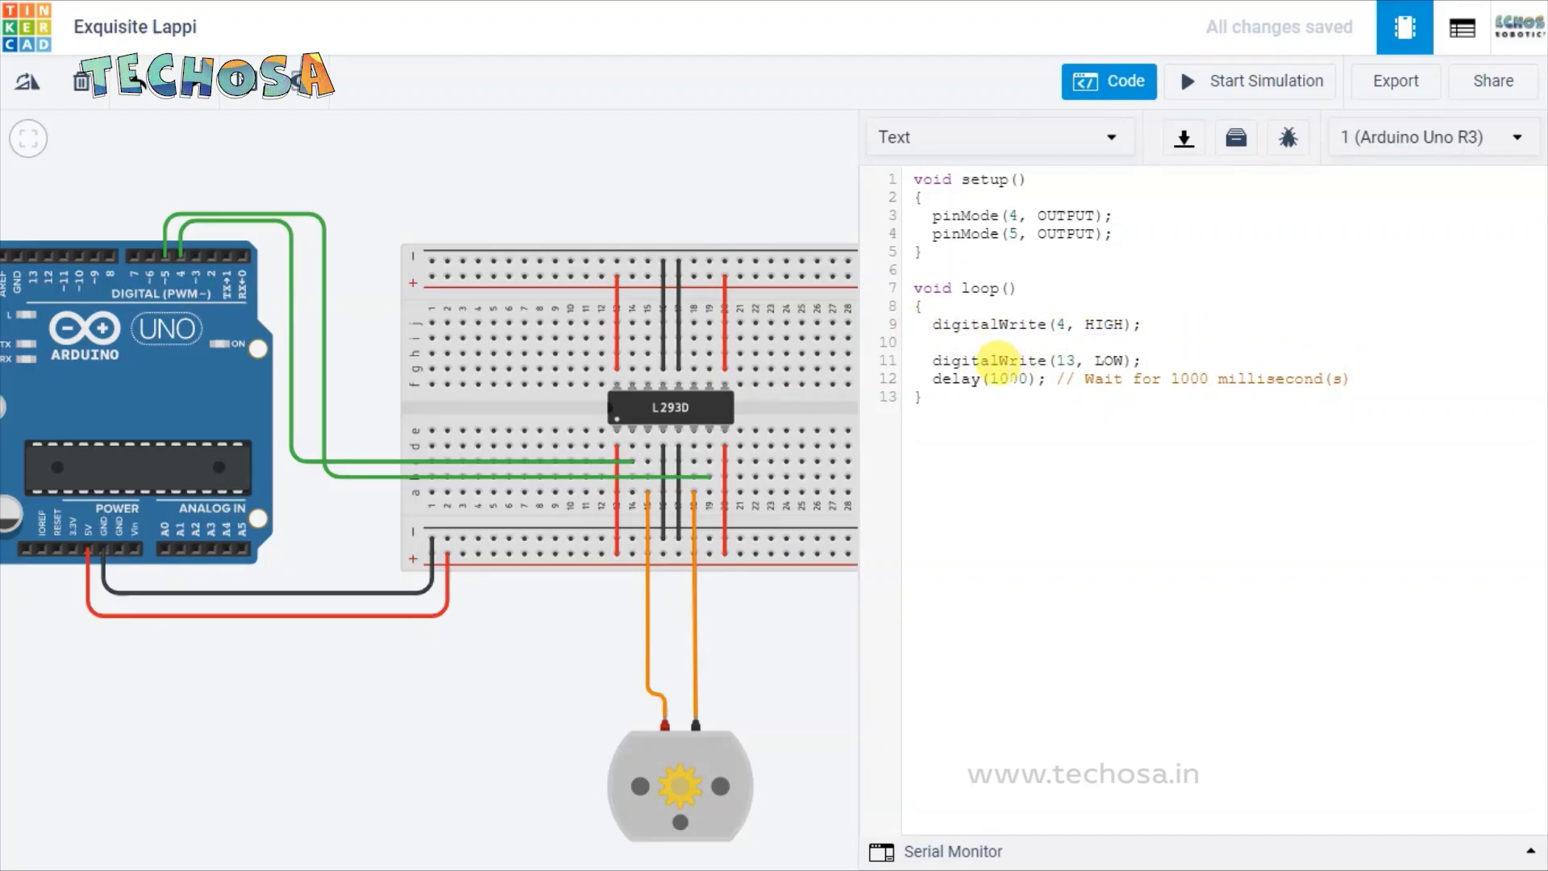
pyautogui.press('BackSpace')
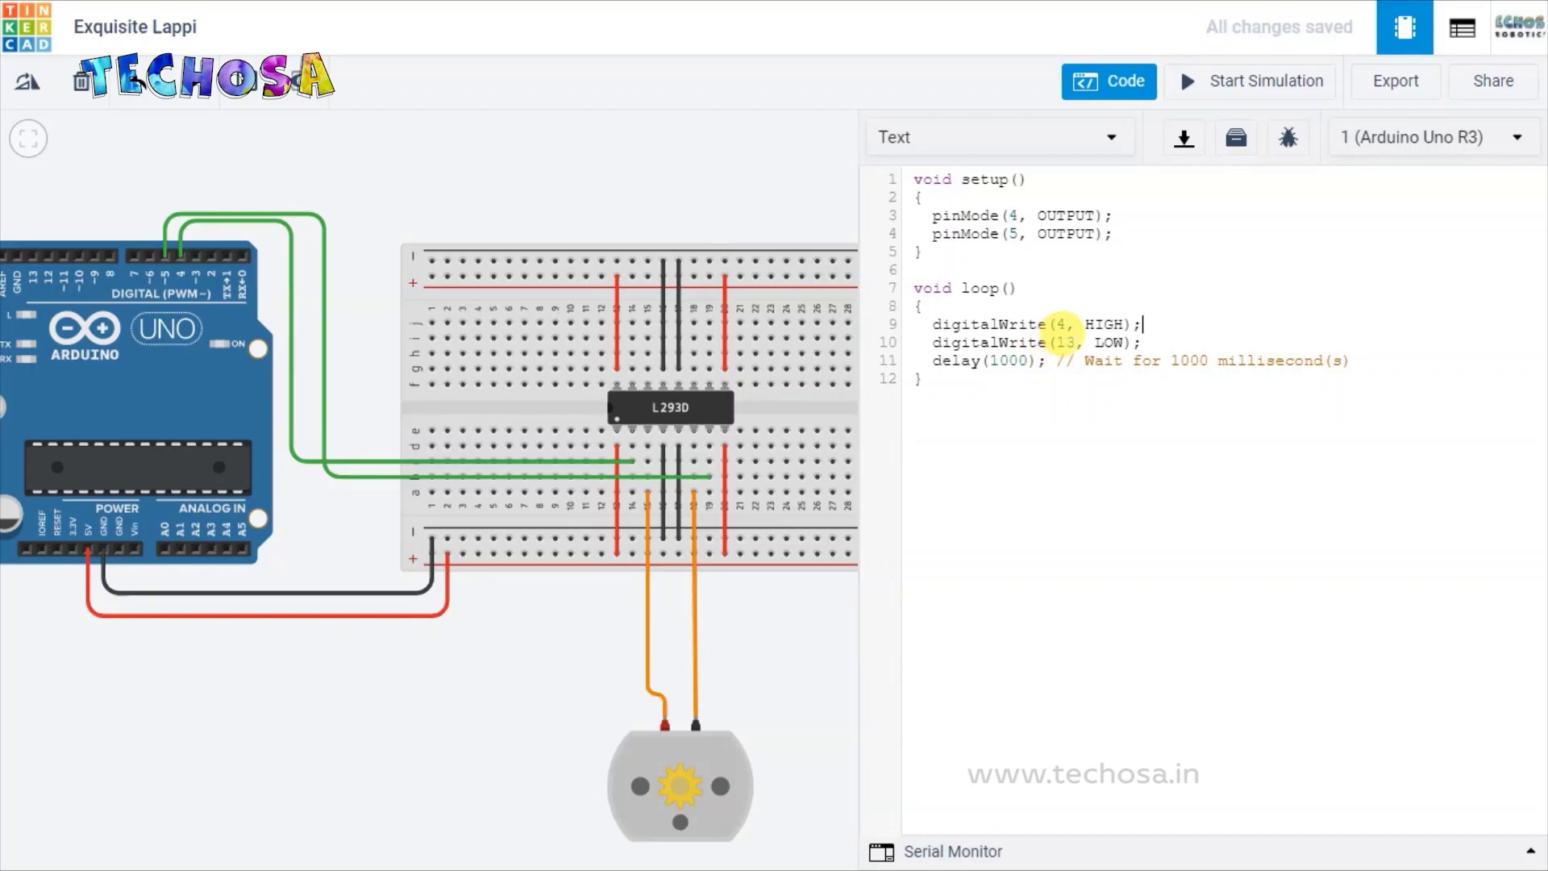
# Step: Change the pin in the loop's second digitalWrite line to 5, giving digitalWrite(5, LOW);
pyautogui.click(1077, 342)
pyautogui.press('BackSpace')
pyautogui.press('BackSpace')
pyautogui.write('5')
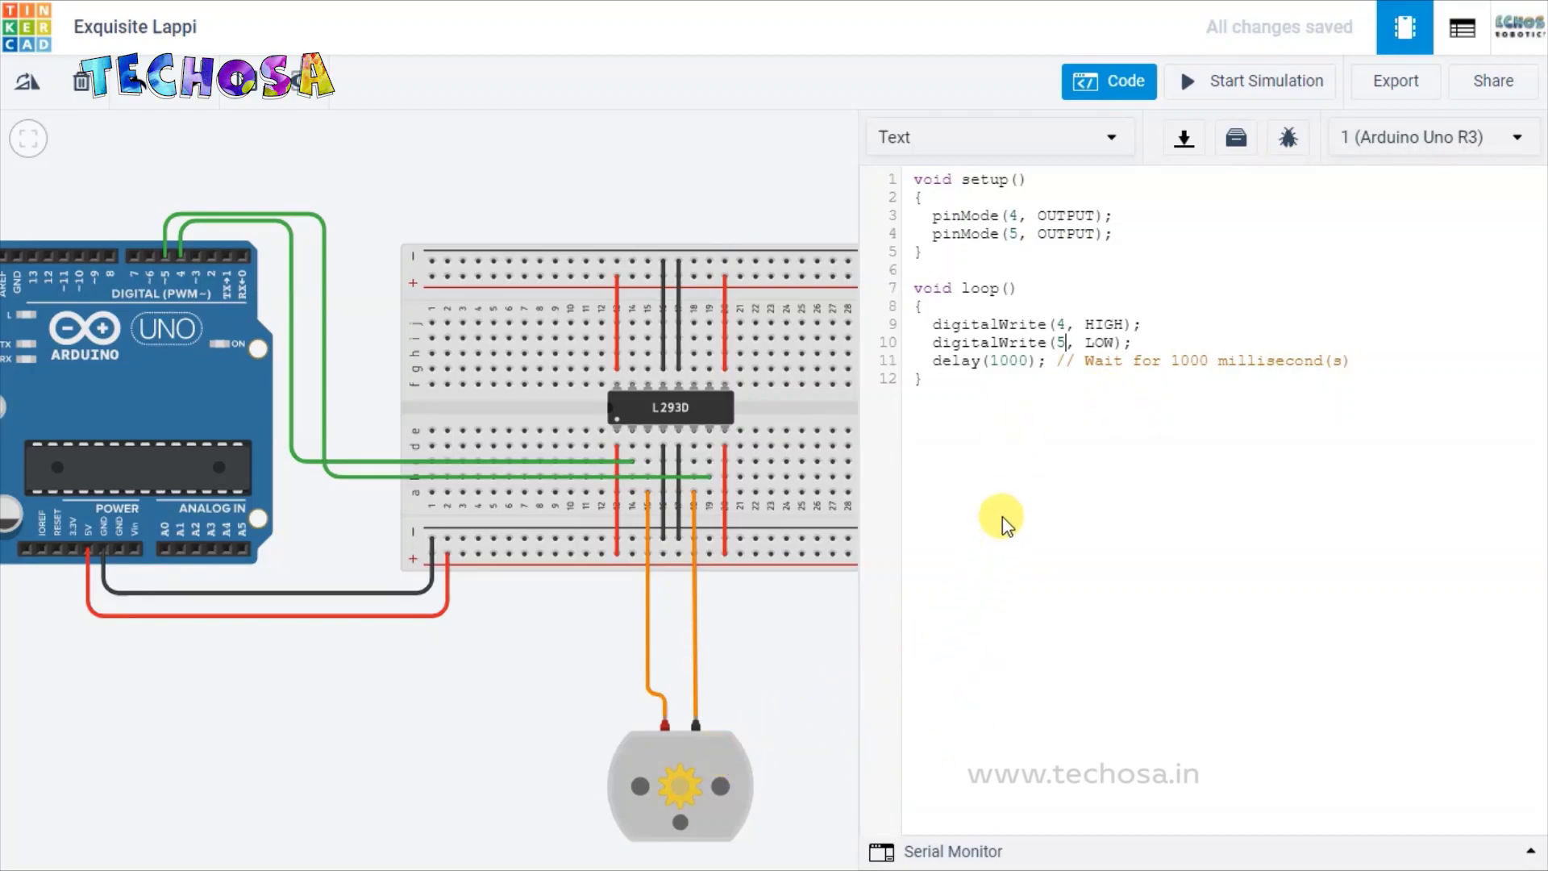
# Step: Run the simulation, examine the DC motor's rotation up close, and stop the simulation
pyautogui.click(1244, 89)
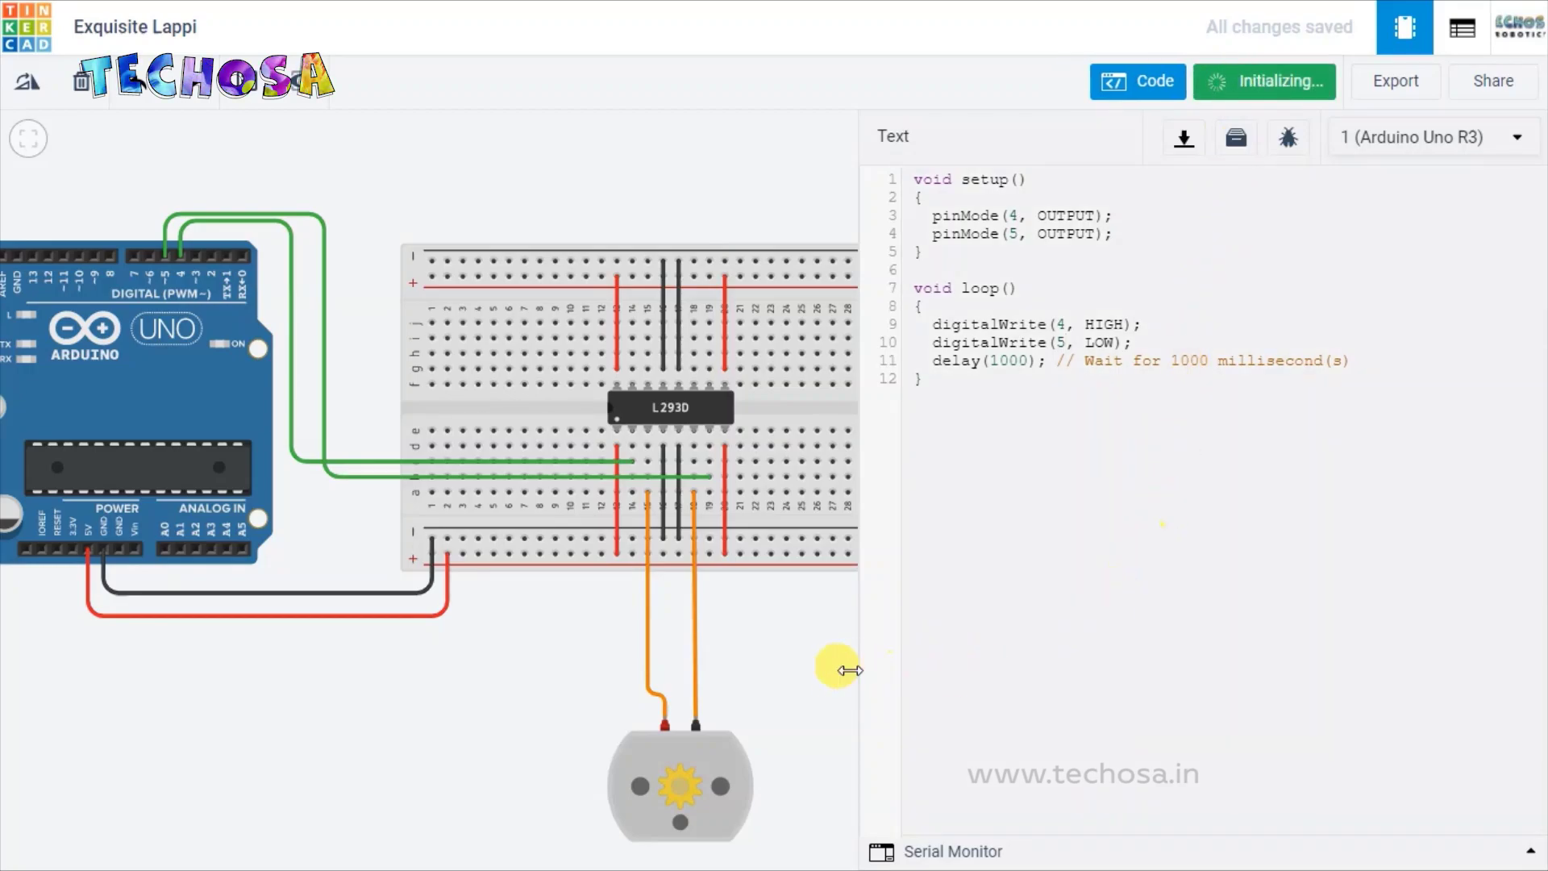
pyautogui.scroll(3, 777, 684)
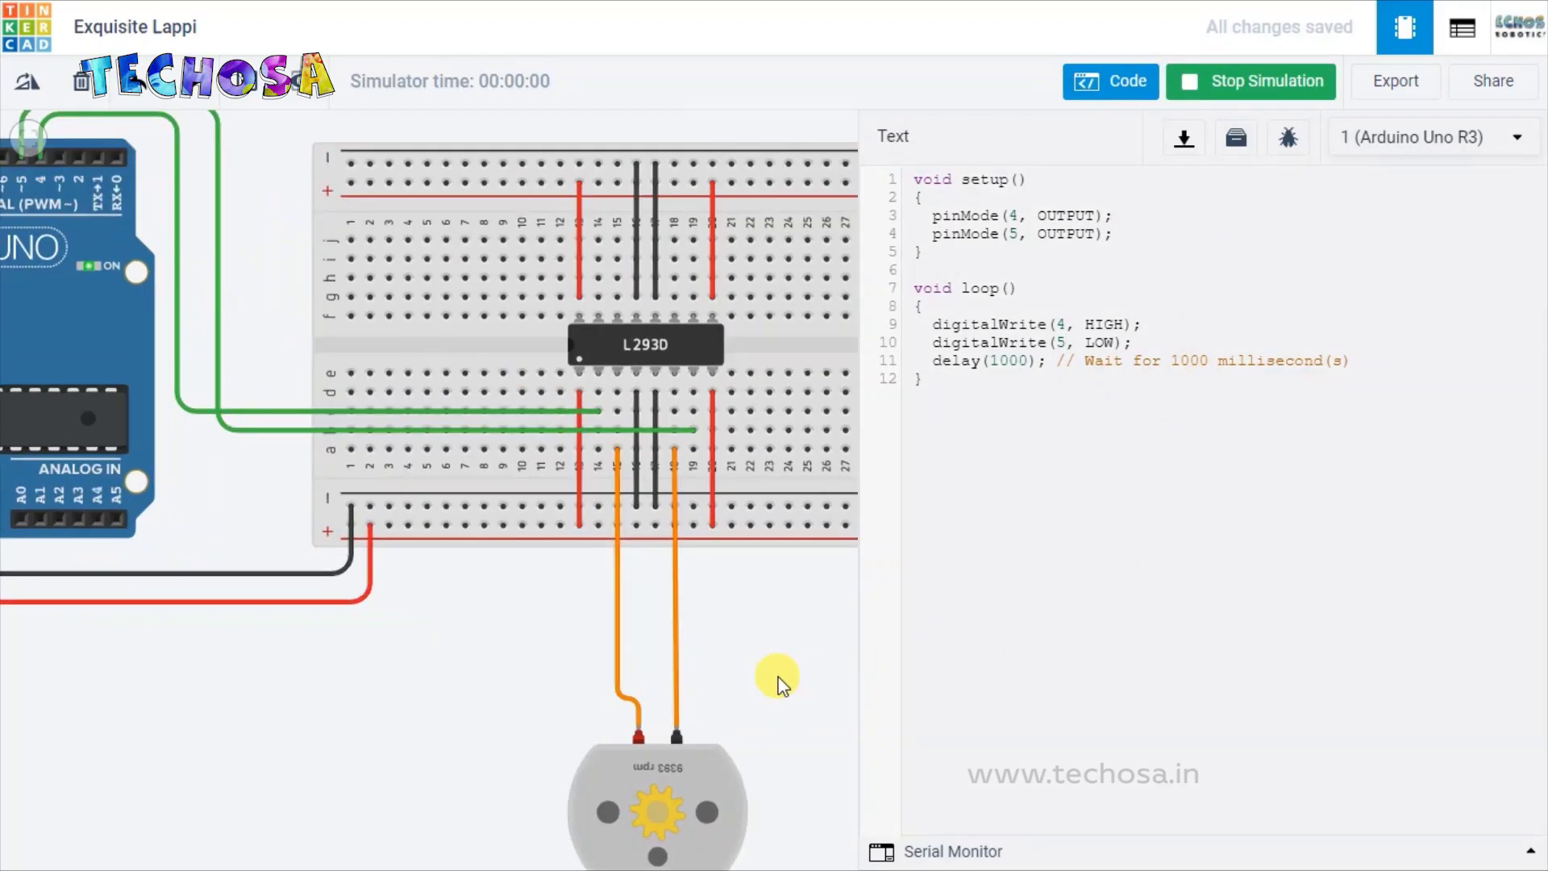
pyautogui.scroll(1, 747, 548)
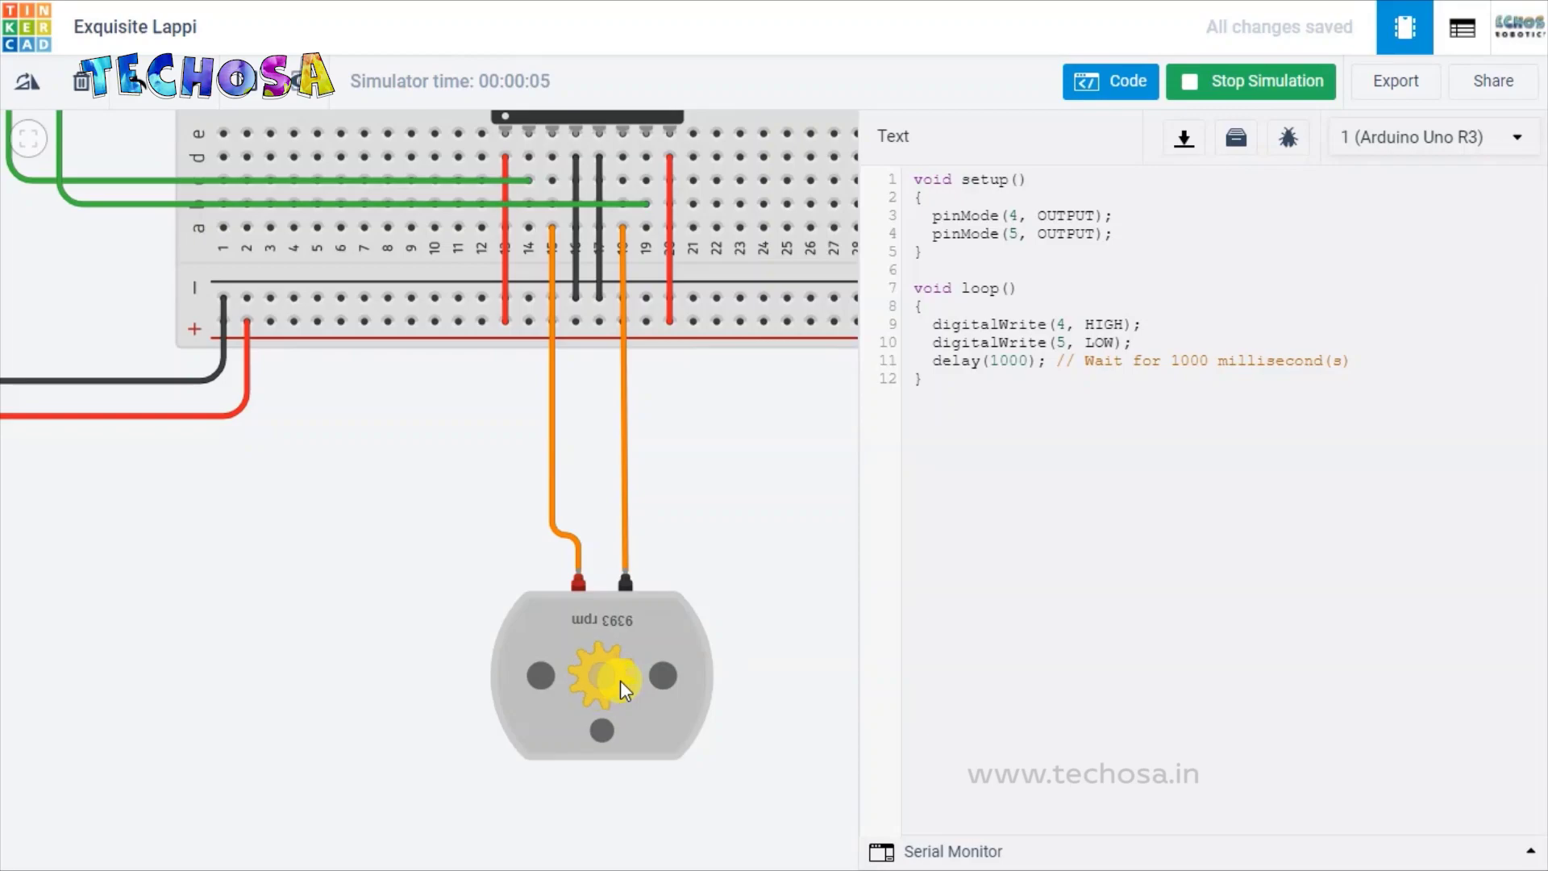
pyautogui.click(1261, 88)
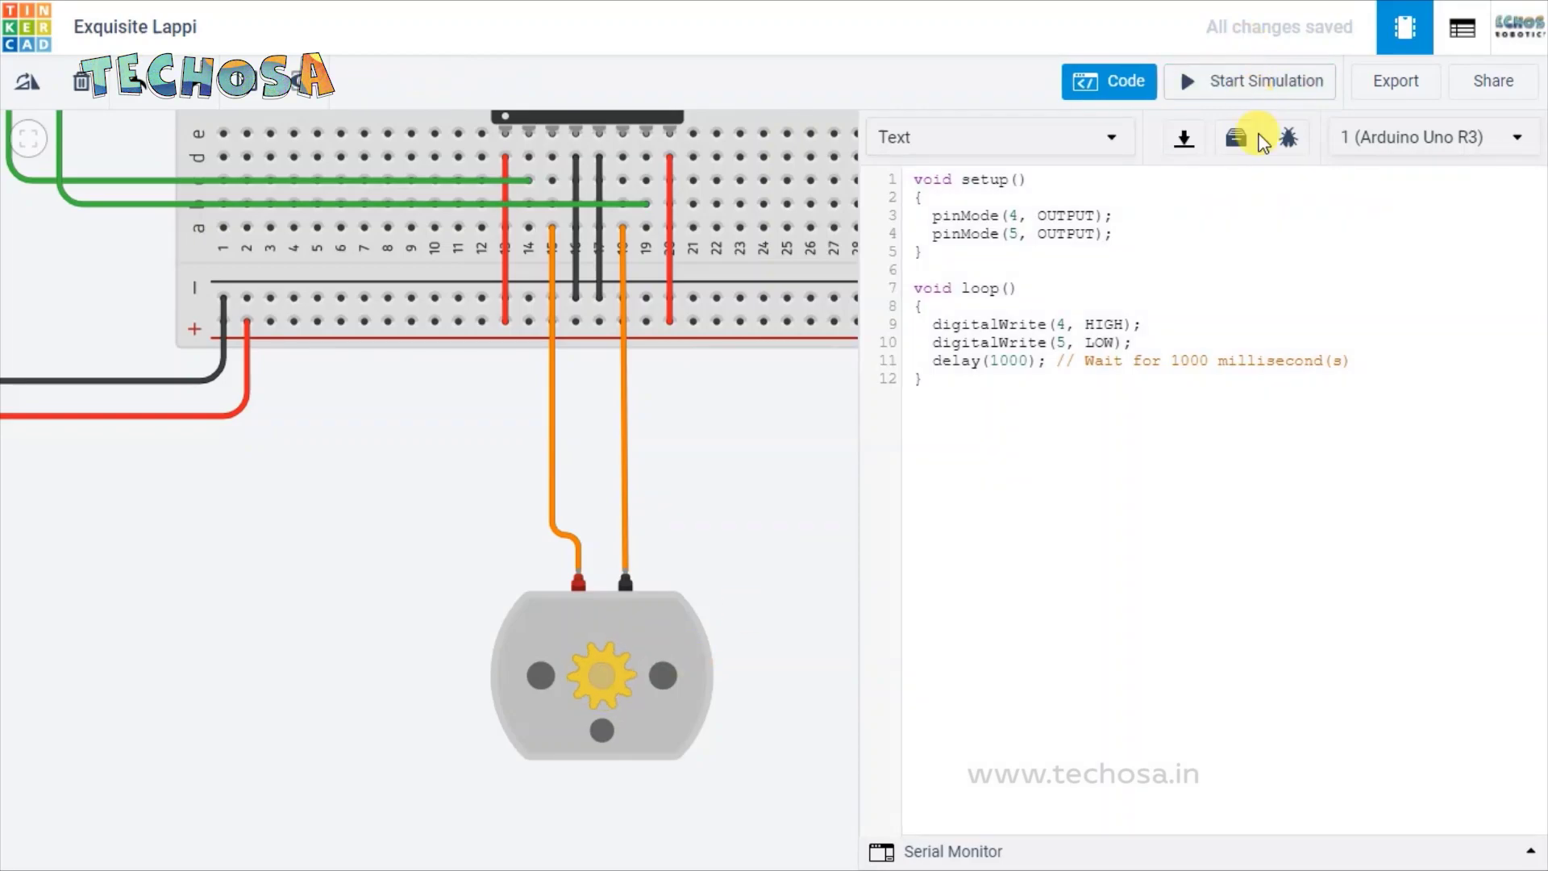
# Step: Duplicate the loop's three lines below themselves with pin 4 LOW and pin 5 HIGH, and test them in a simulation run
pyautogui.moveTo(928, 321); pyautogui.dragTo(1349, 361)
pyautogui.hotkey('ctrl', 'c')
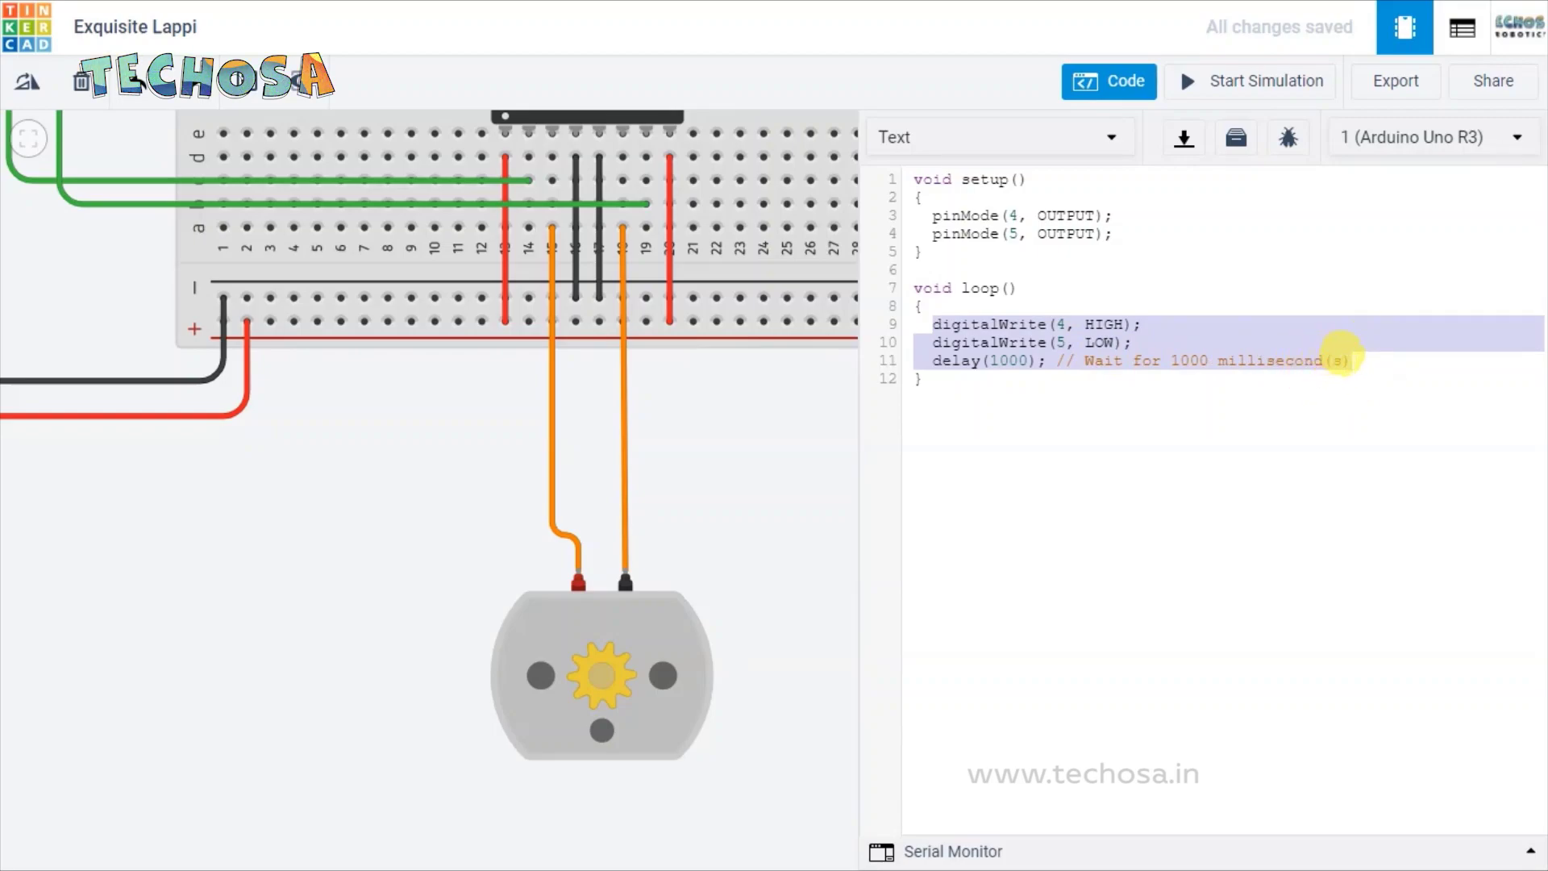
pyautogui.click(1345, 360)
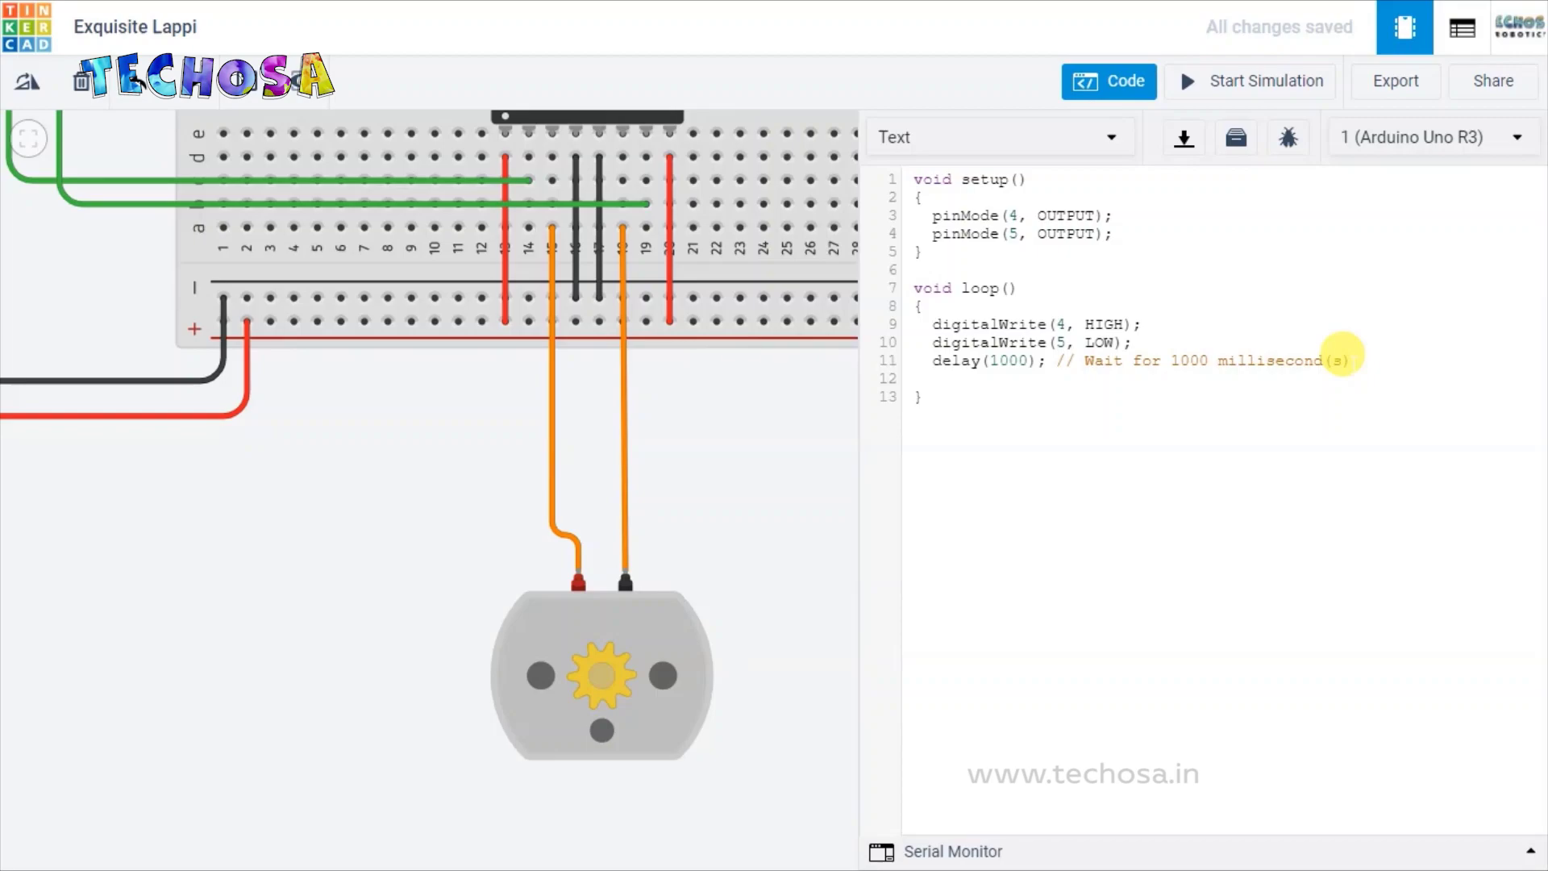
pyautogui.hotkey('ctrl', 'v')
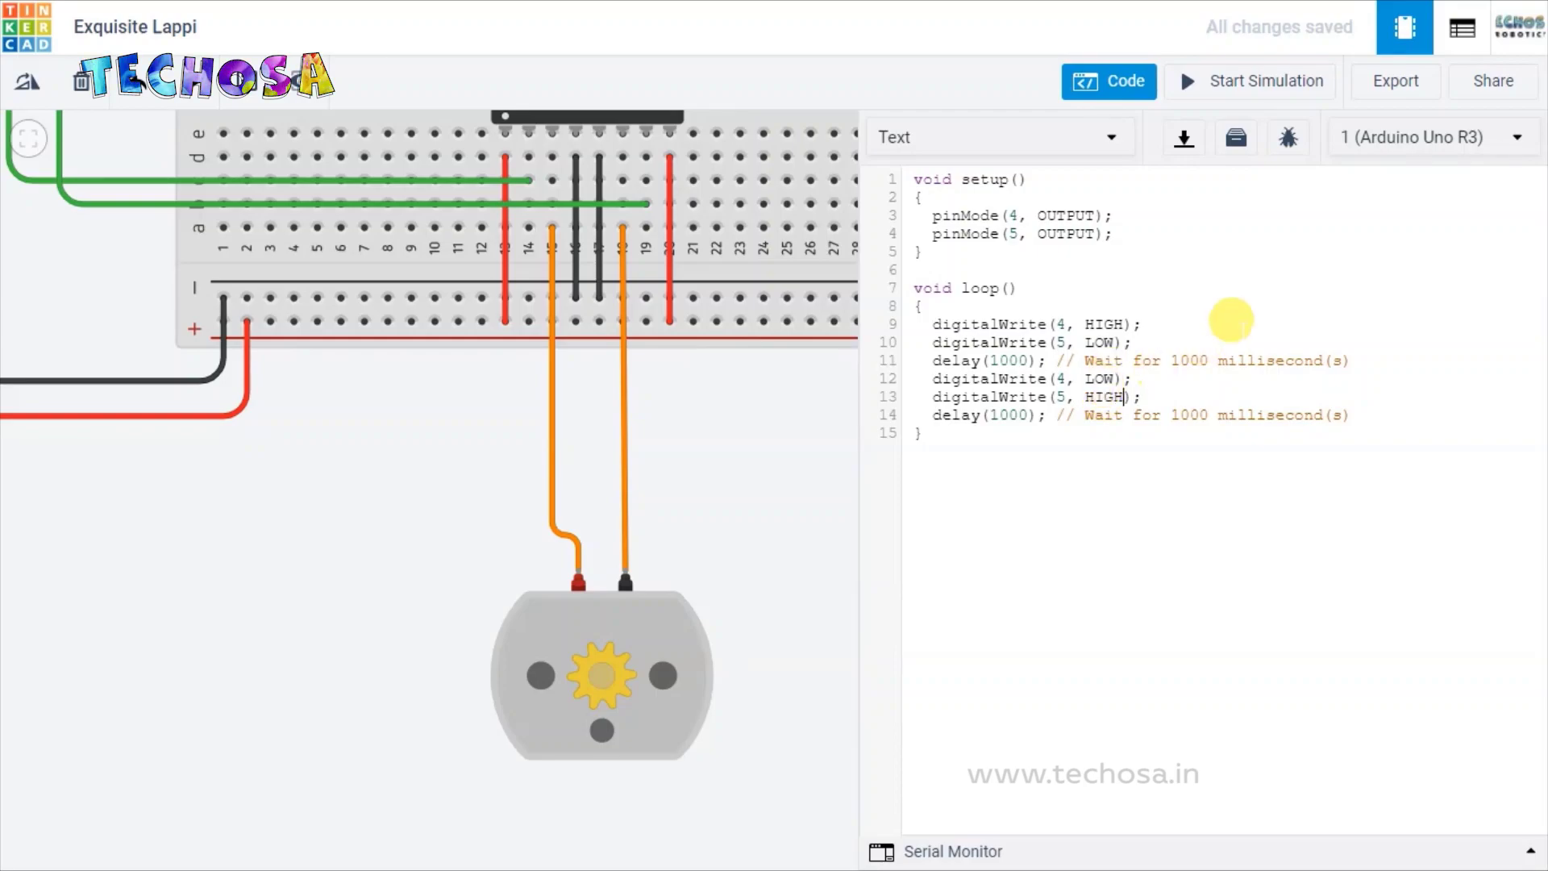
pyautogui.click(1242, 81)
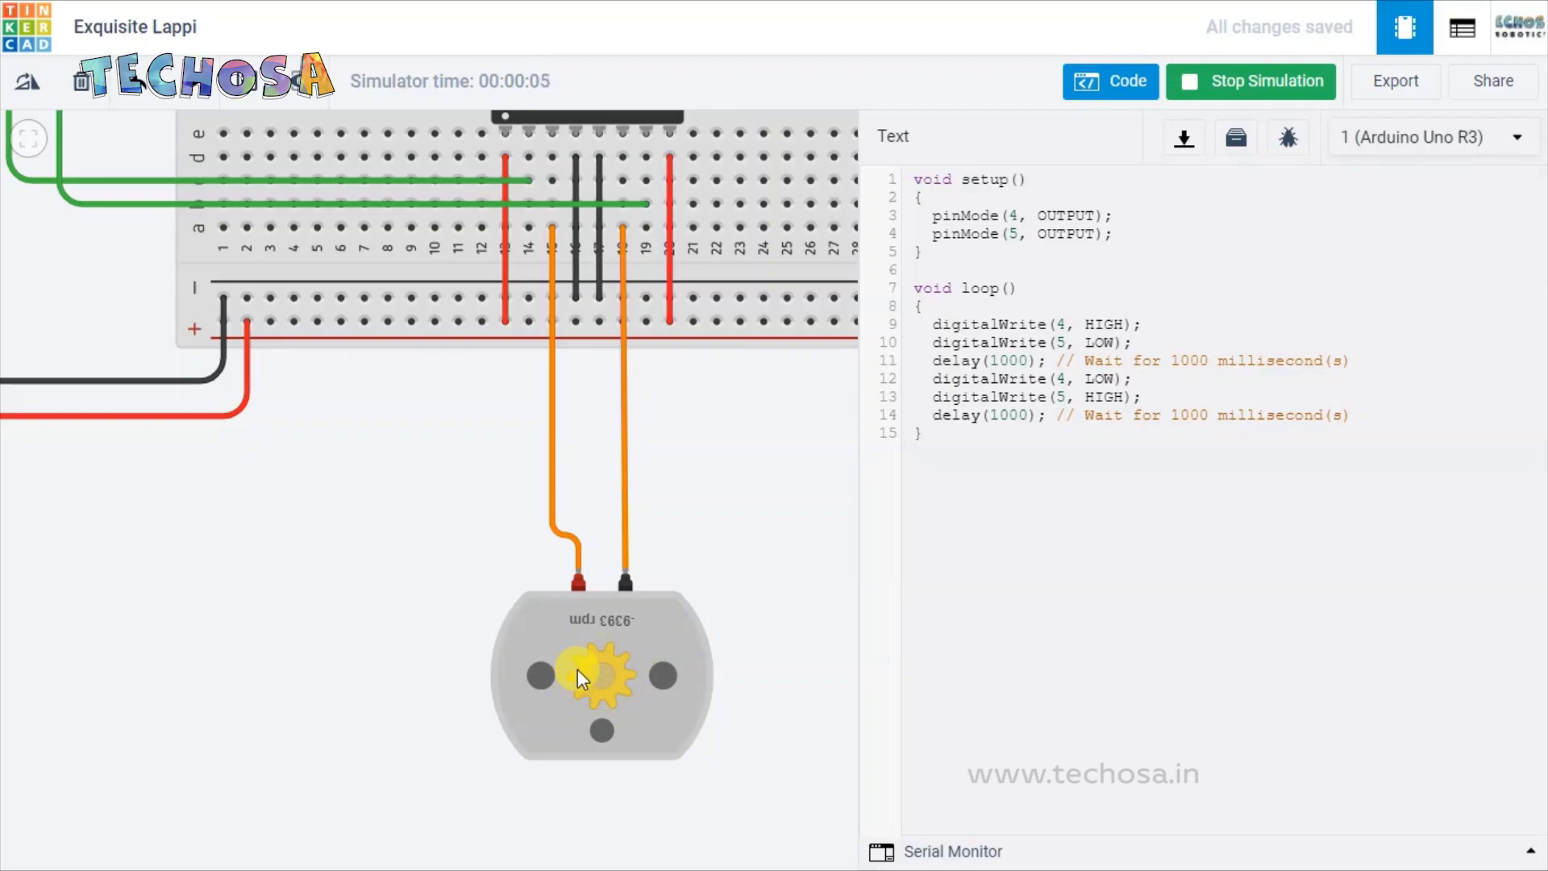
pyautogui.click(1192, 83)
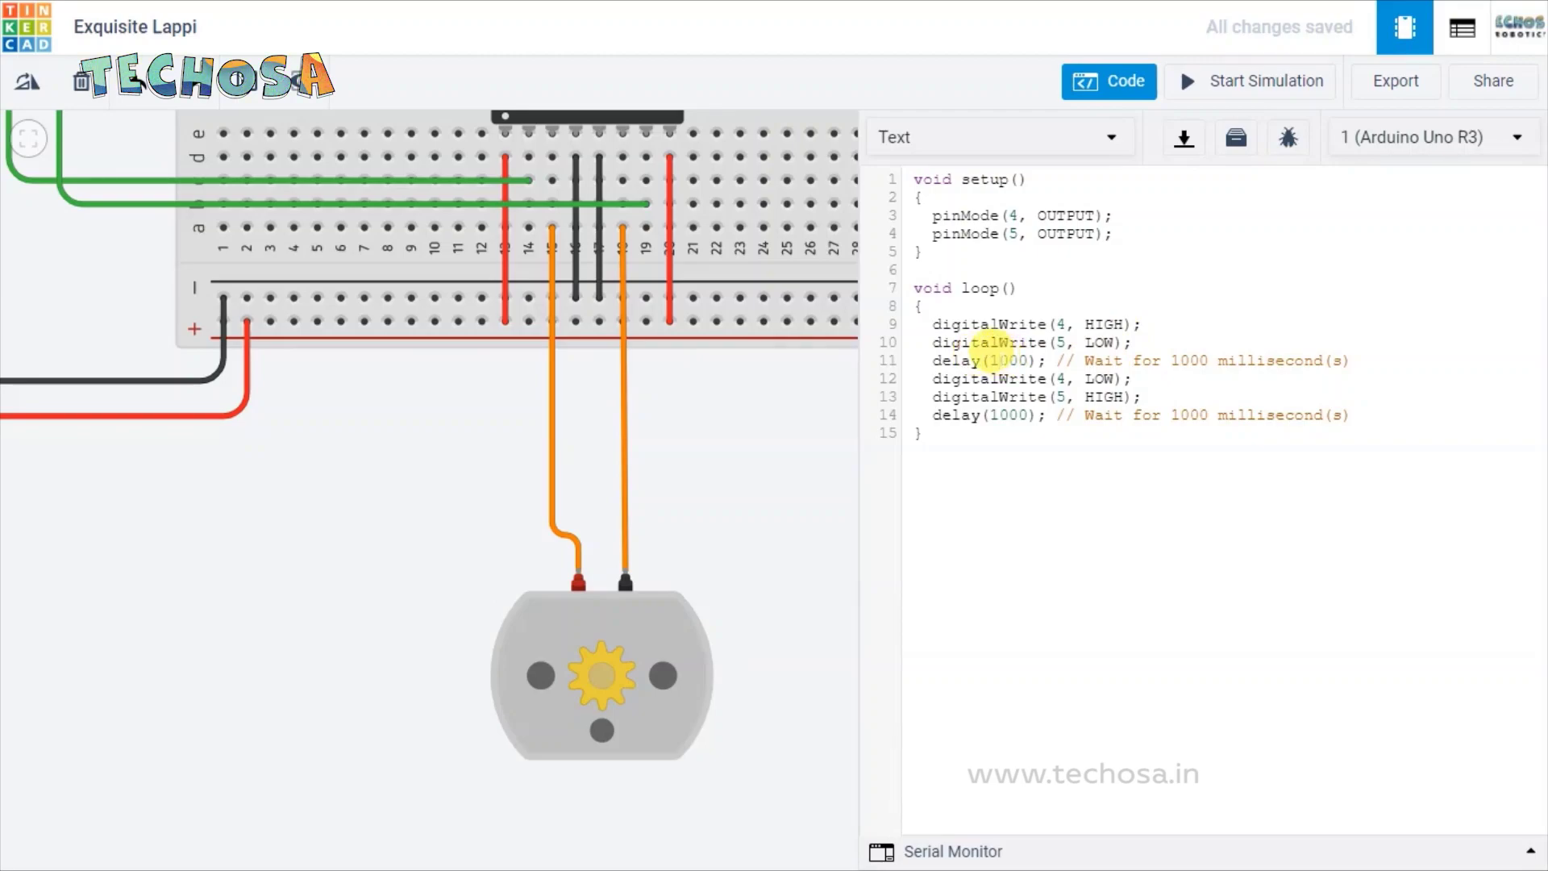
# Step: Set both delay calls in the loop to 2000 and test the motor in a simulation run
pyautogui.press('BackSpace')
pyautogui.write('2')
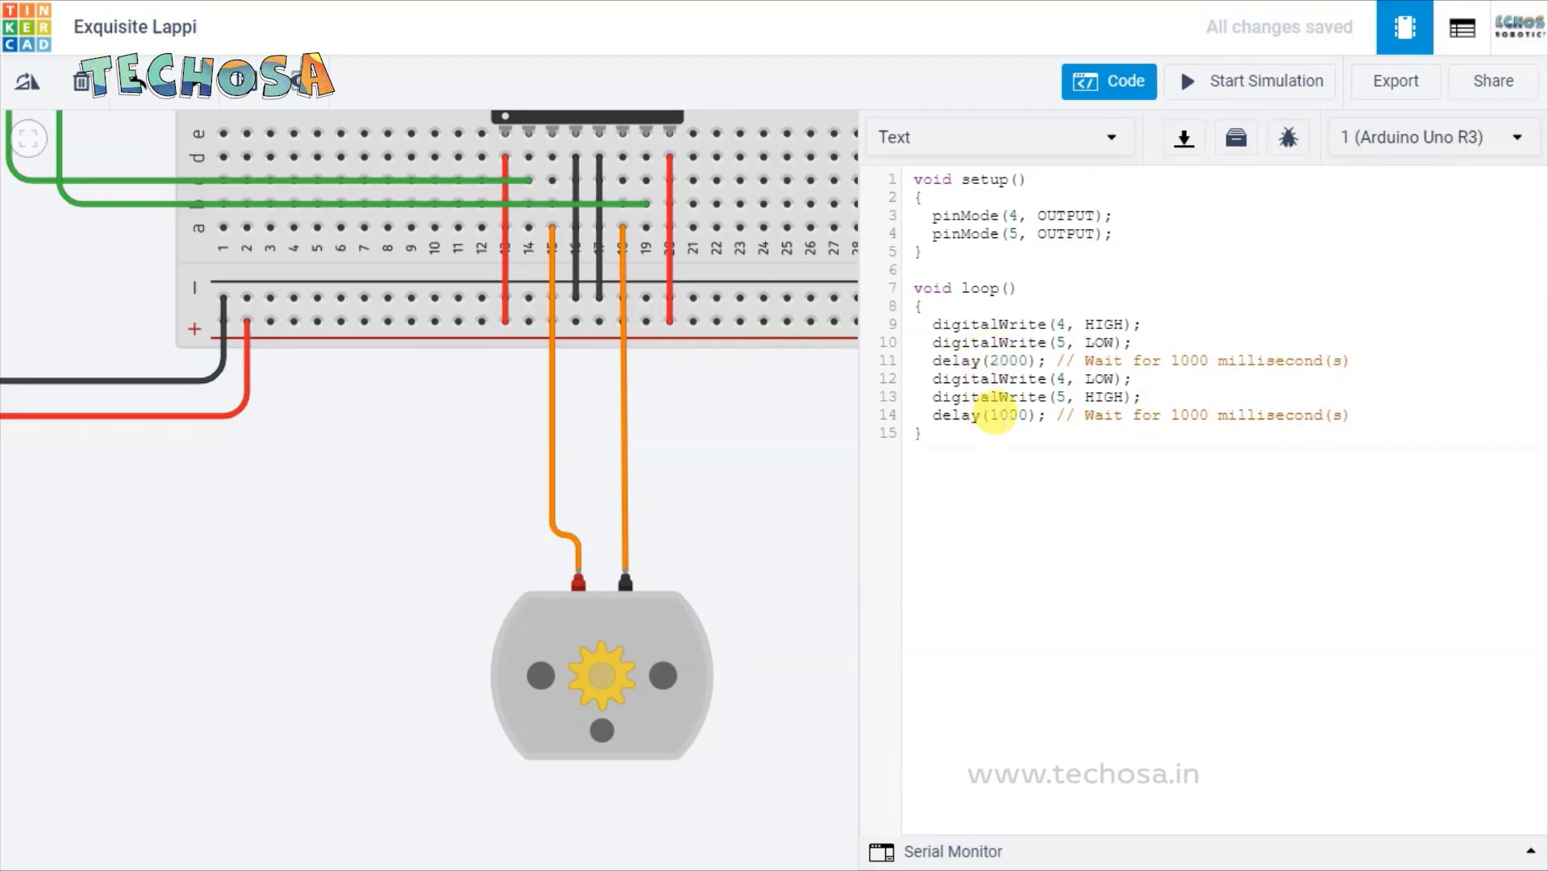
pyautogui.click(1000, 415)
pyautogui.press('BackSpace')
pyautogui.write('2')
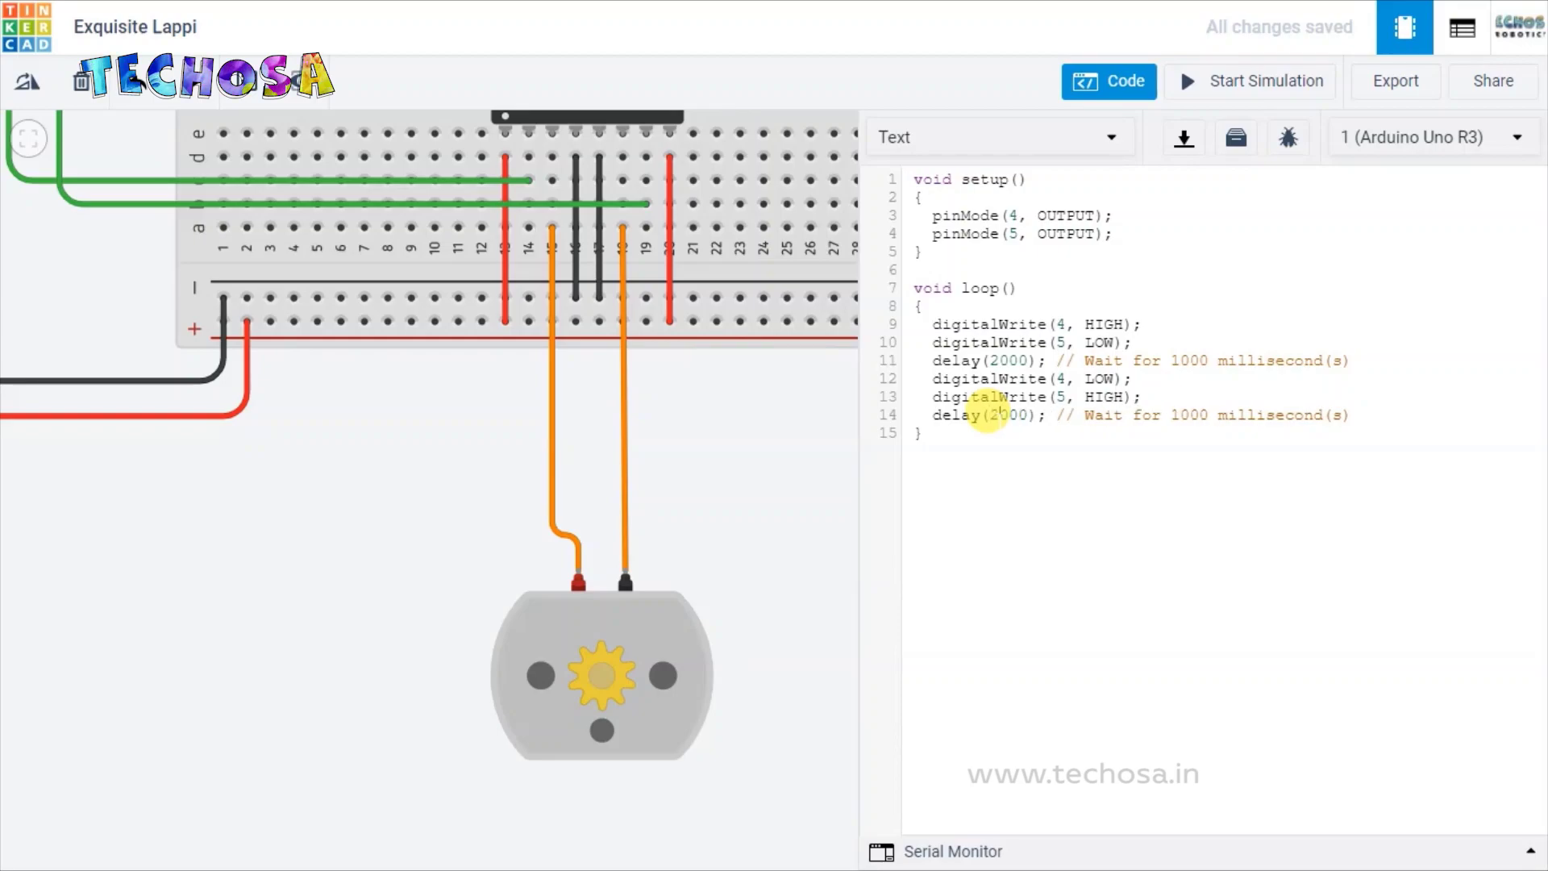
pyautogui.click(1221, 84)
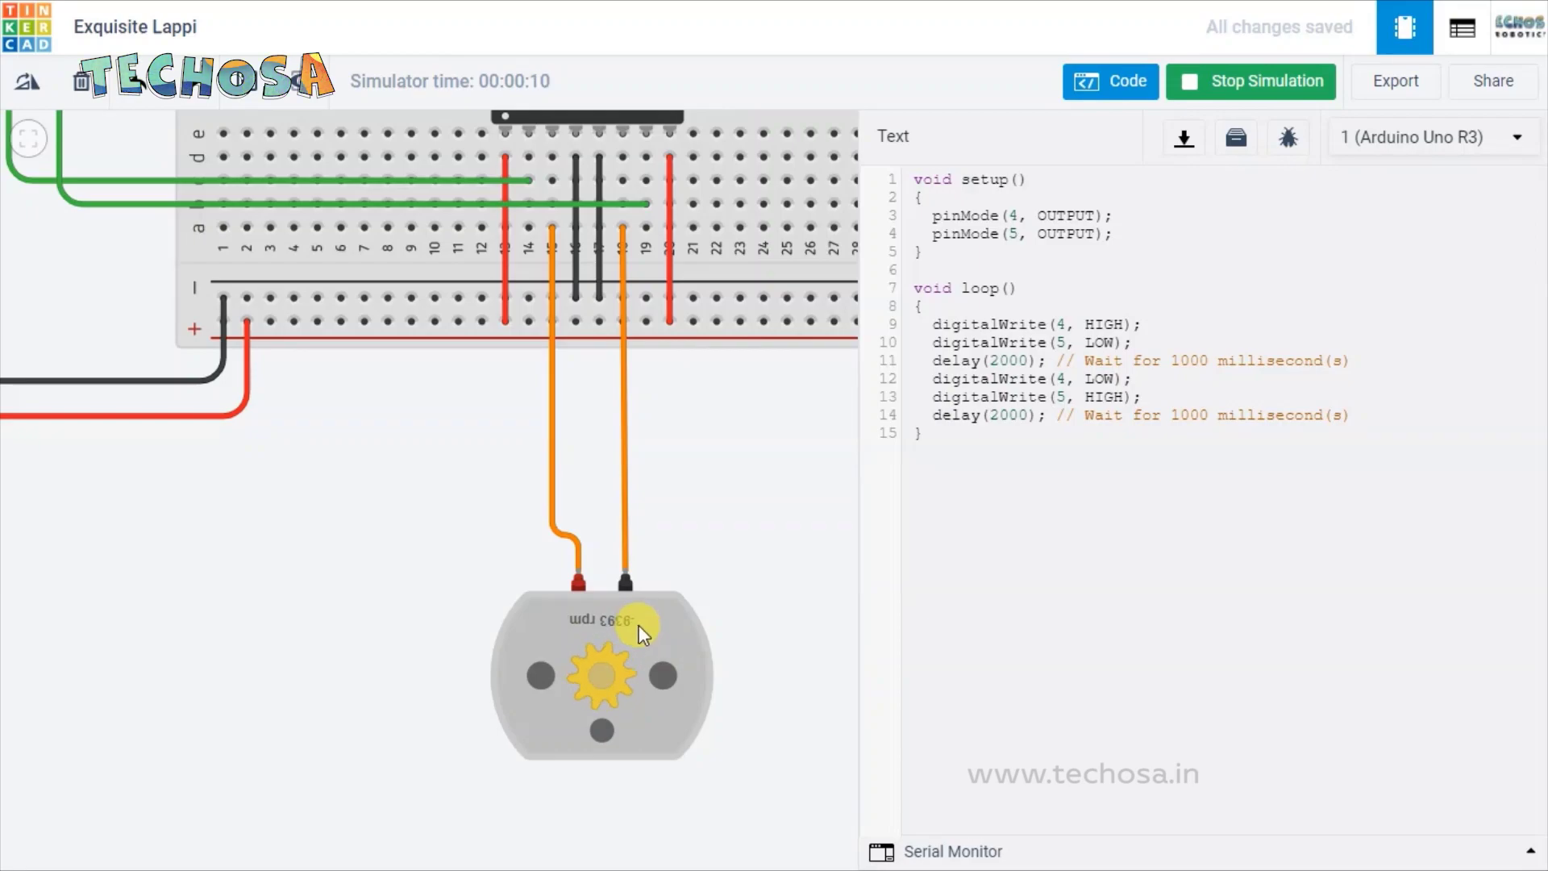
pyautogui.click(1253, 82)
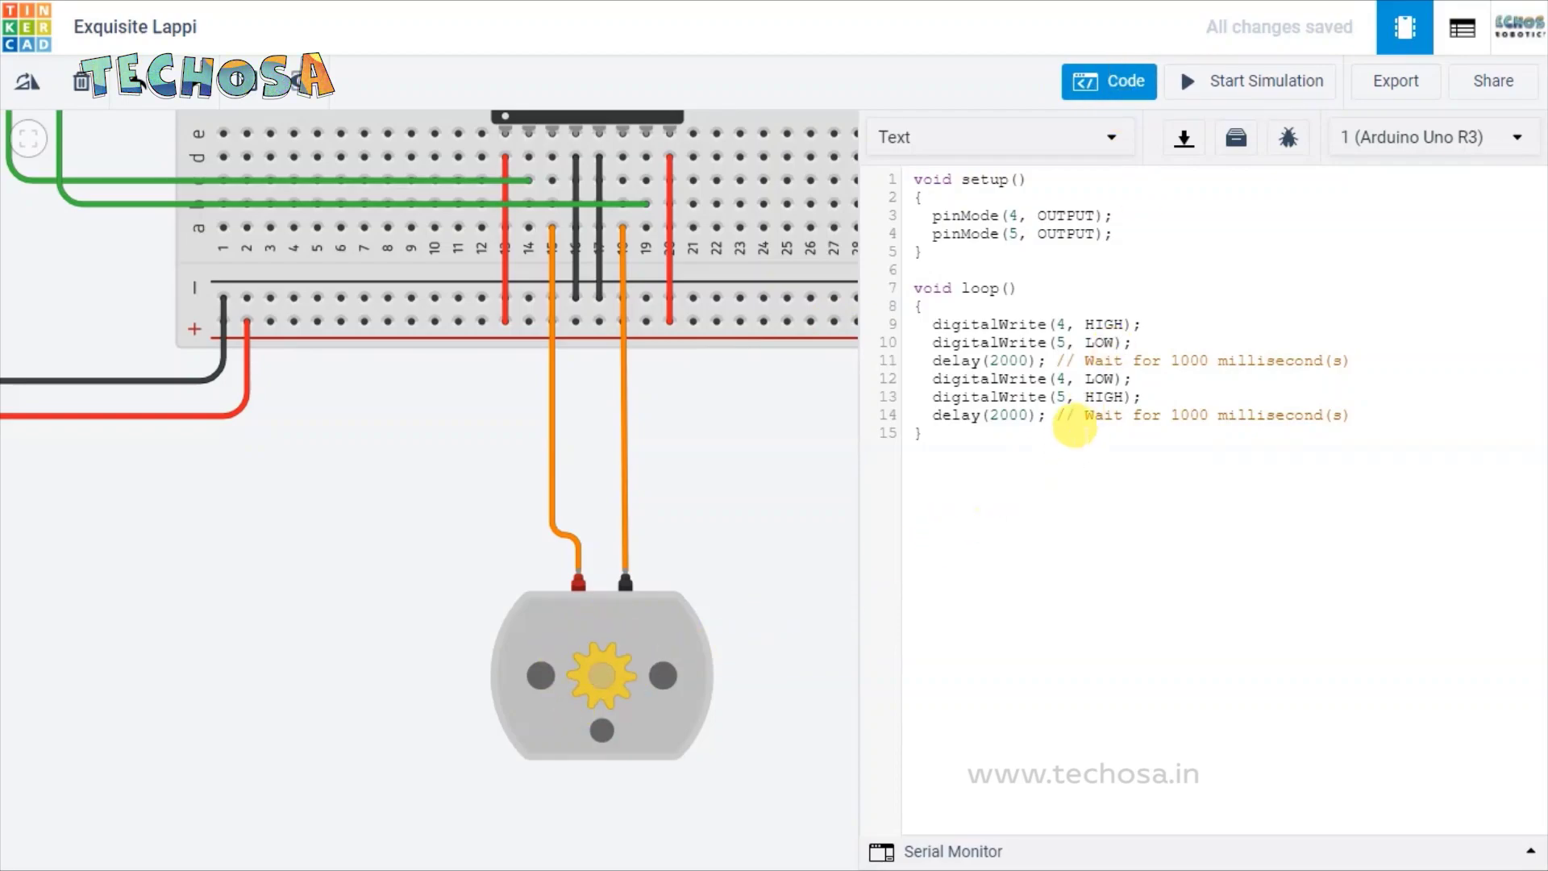
# Step: Duplicate the last three loop lines below themselves with pins 4 and 5 both LOW, and test them in a simulation run
pyautogui.moveTo(923, 369); pyautogui.dragTo(1341, 408)
pyautogui.hotkey('ctrl', 'c')
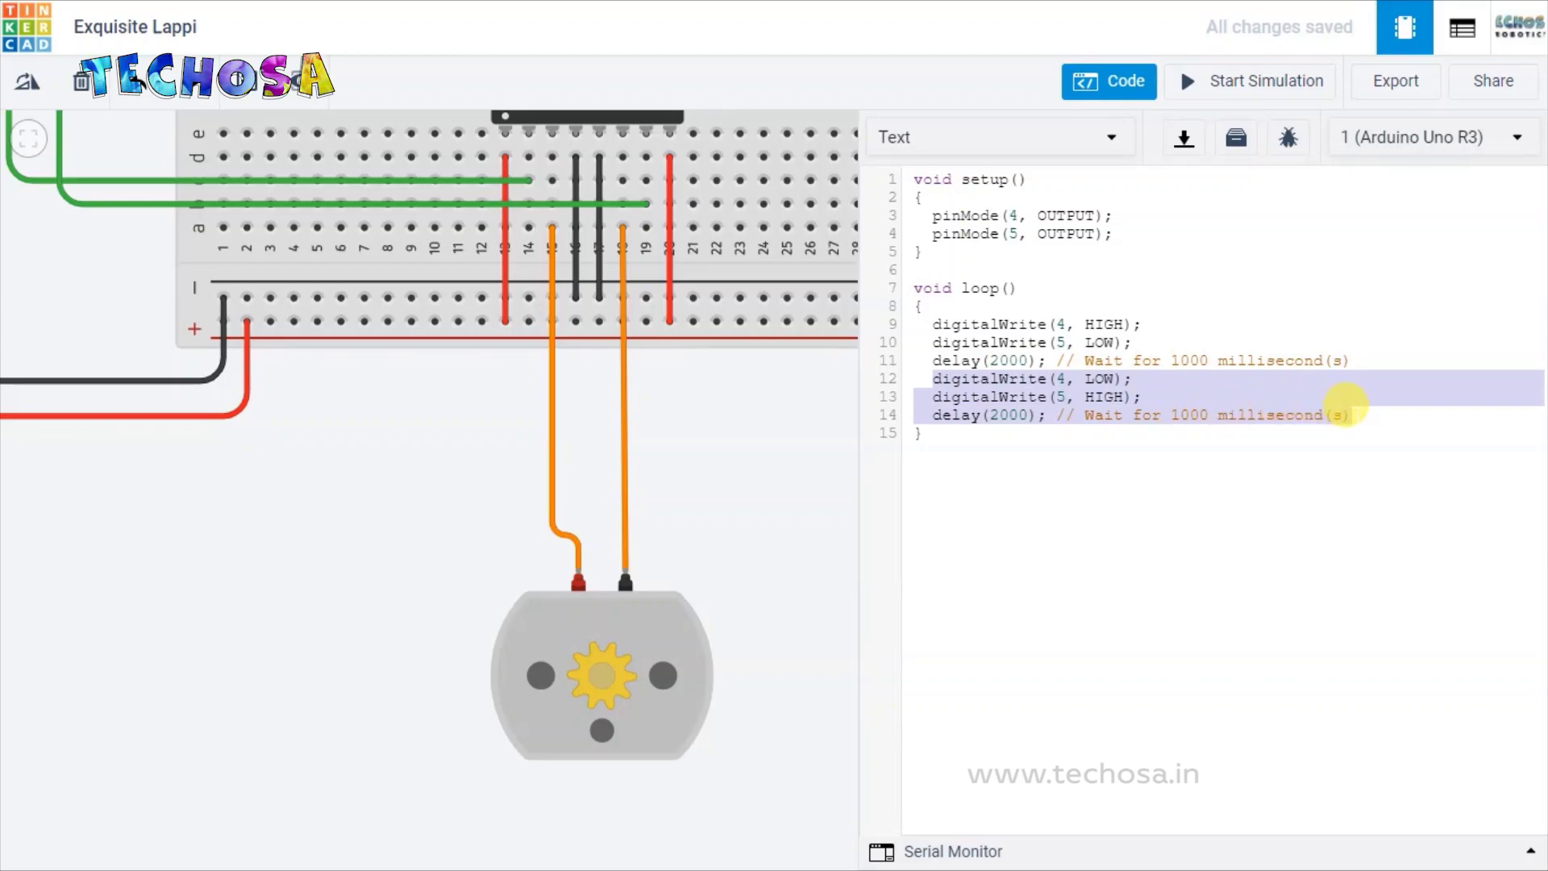
pyautogui.click(1356, 412)
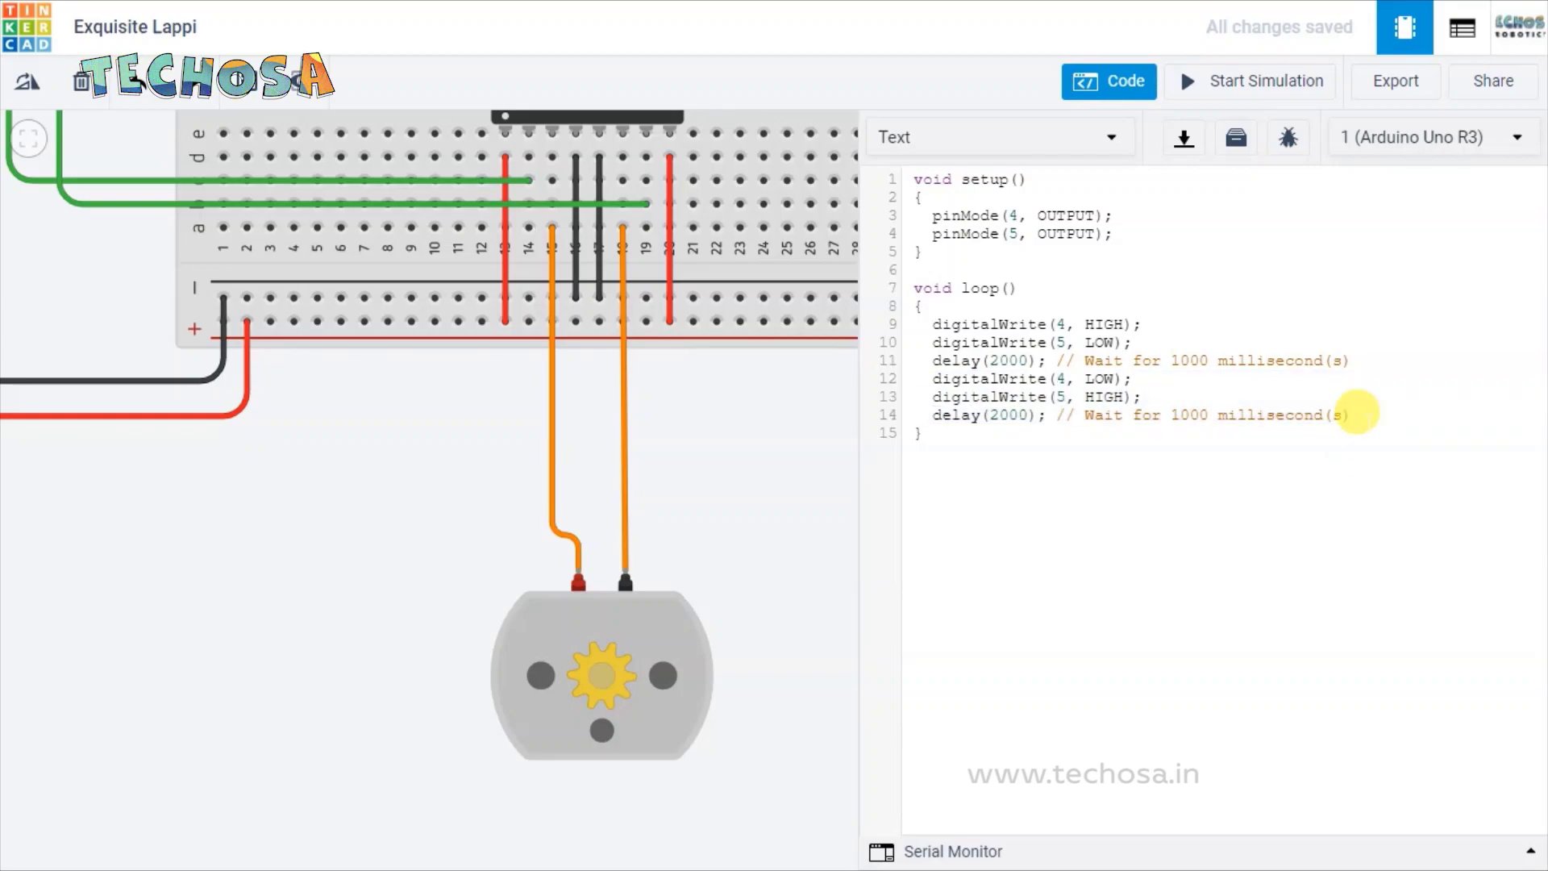
pyautogui.hotkey('ctrl', 'v')
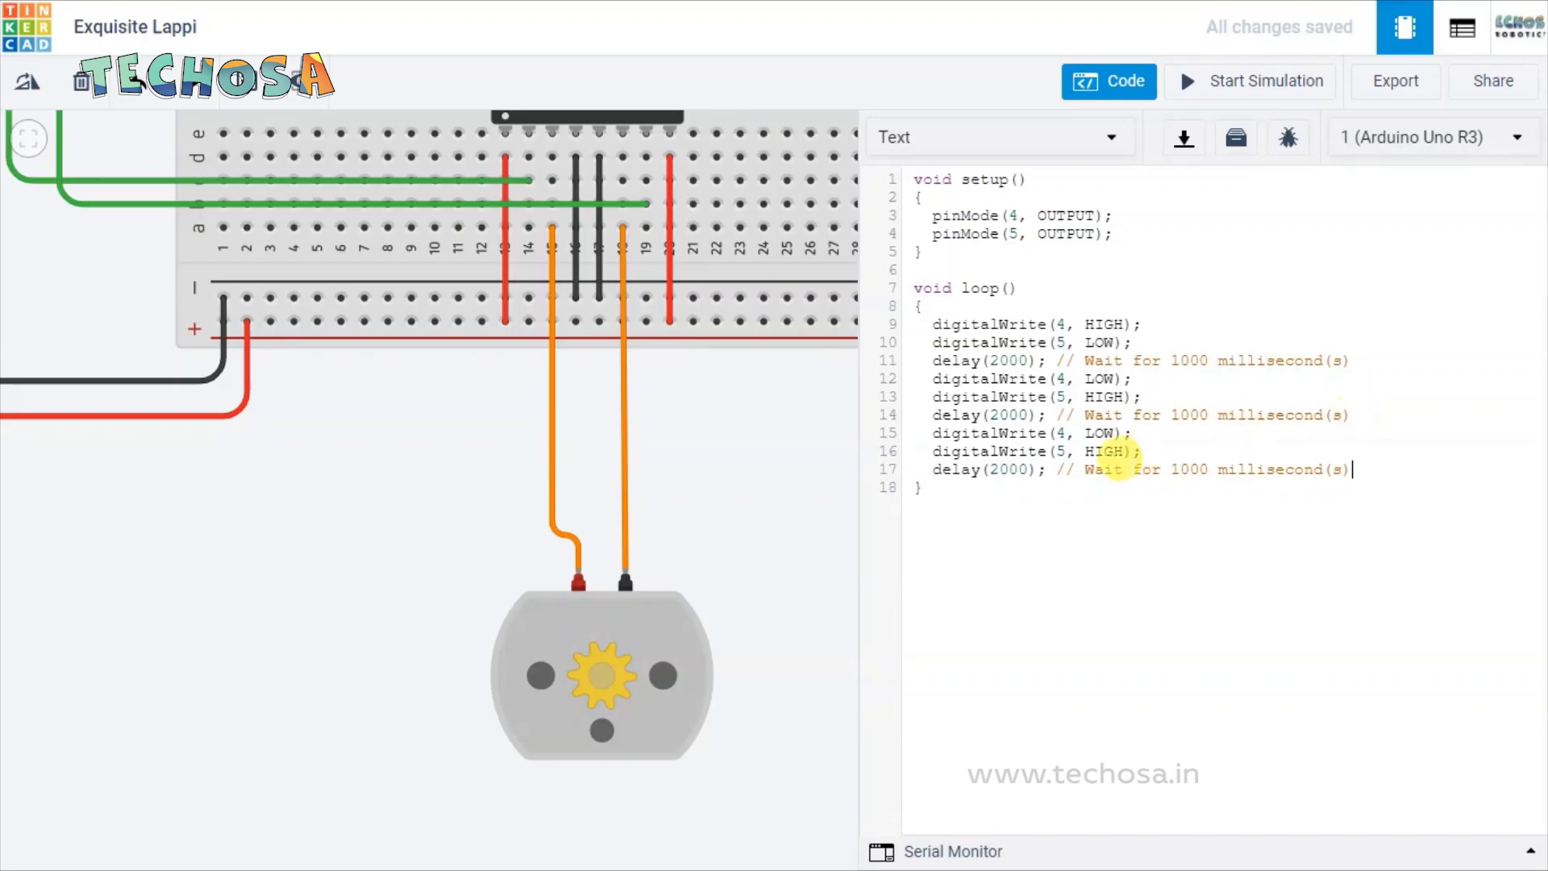
pyautogui.click(1125, 451)
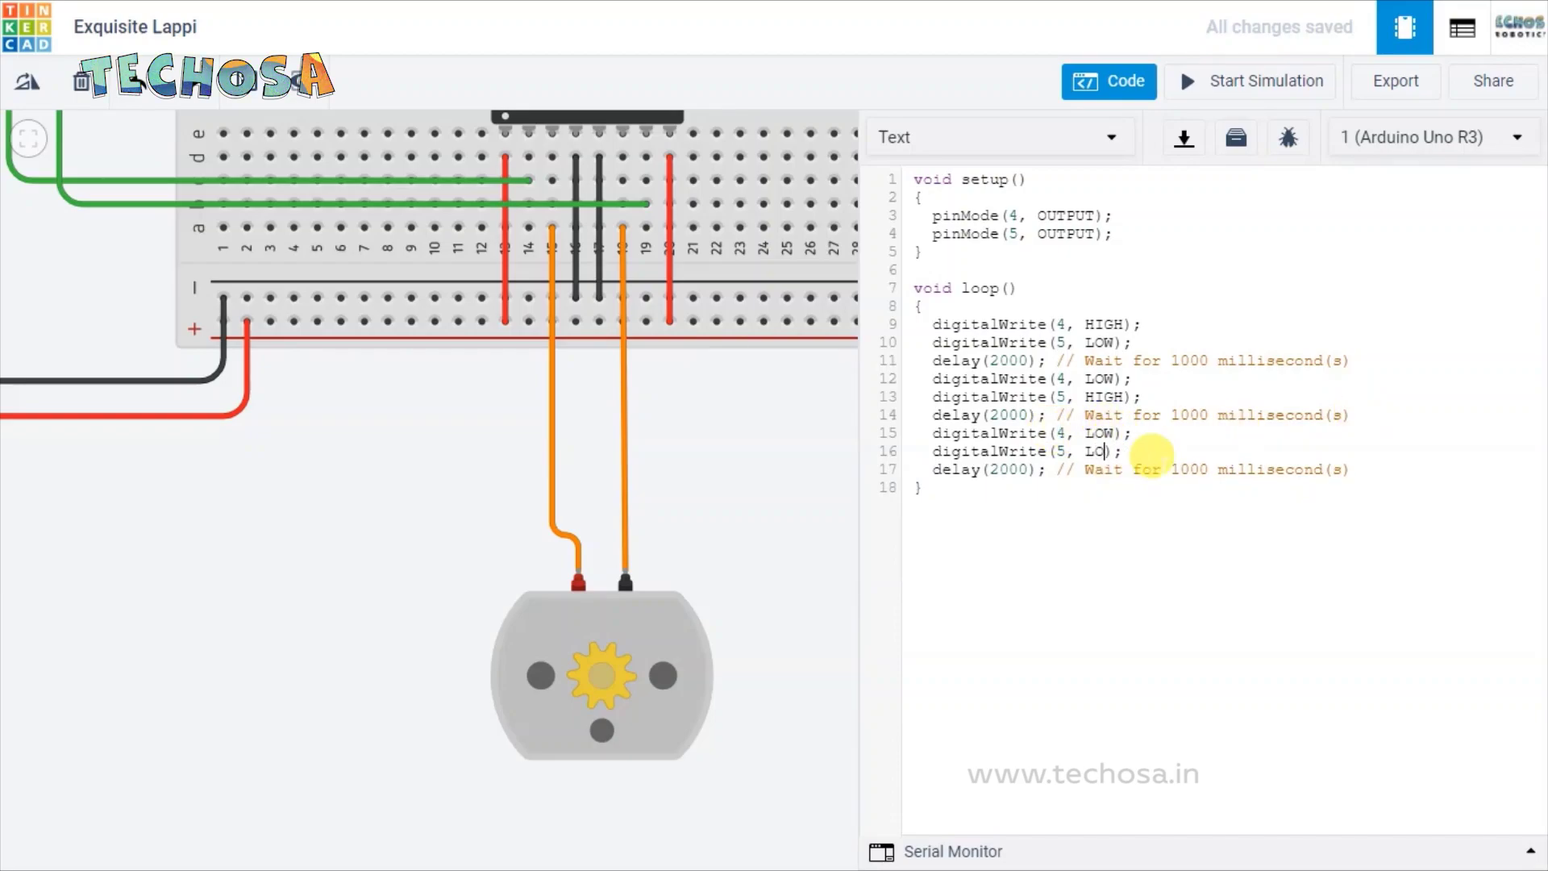
pyautogui.click(1251, 79)
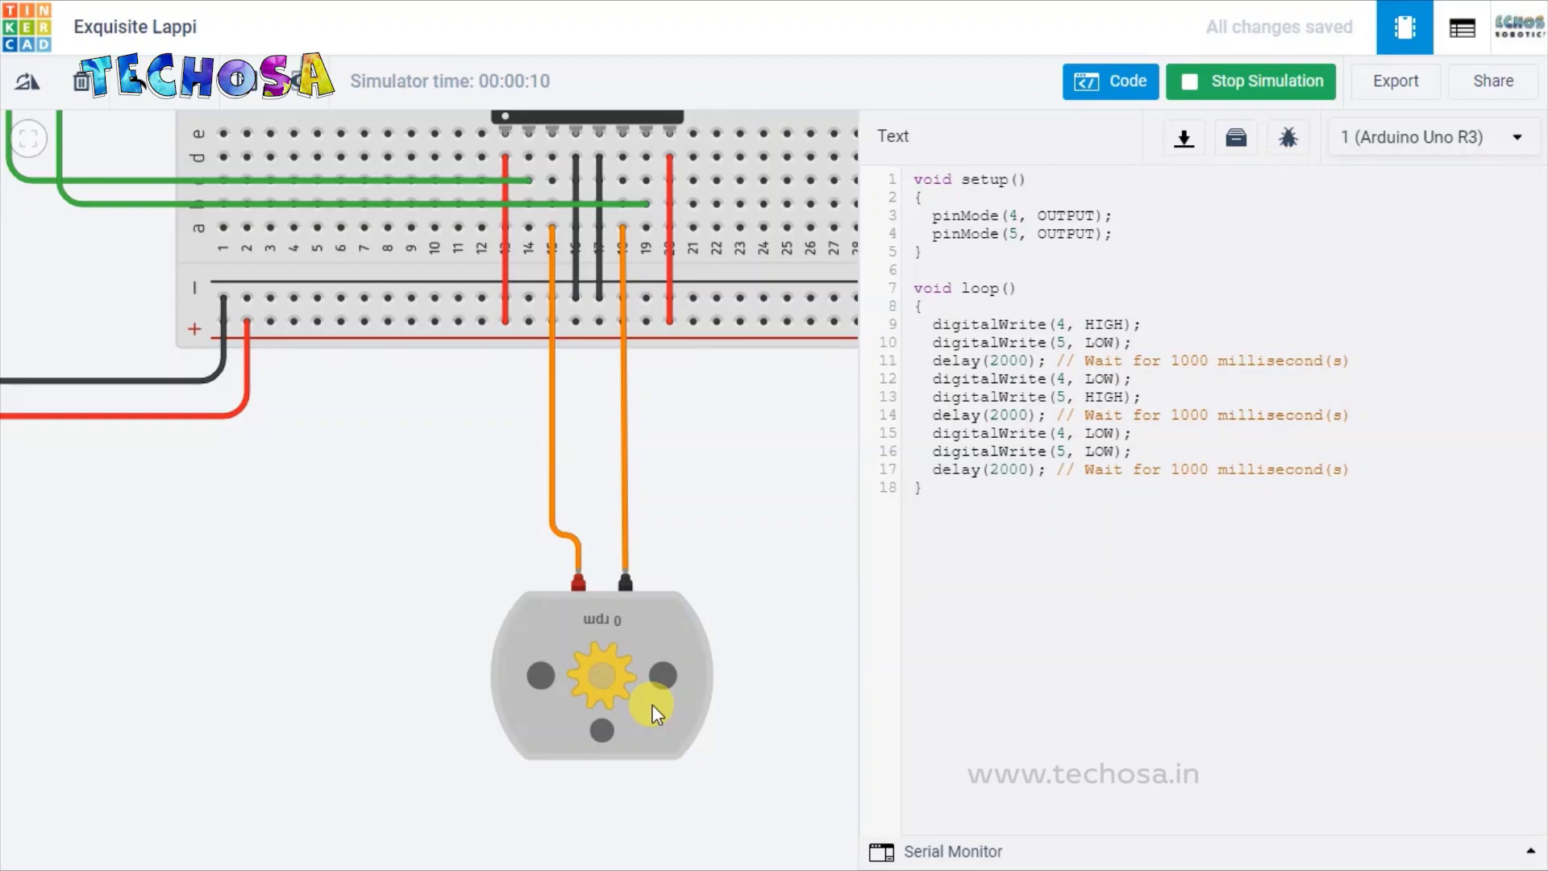
pyautogui.click(1257, 79)
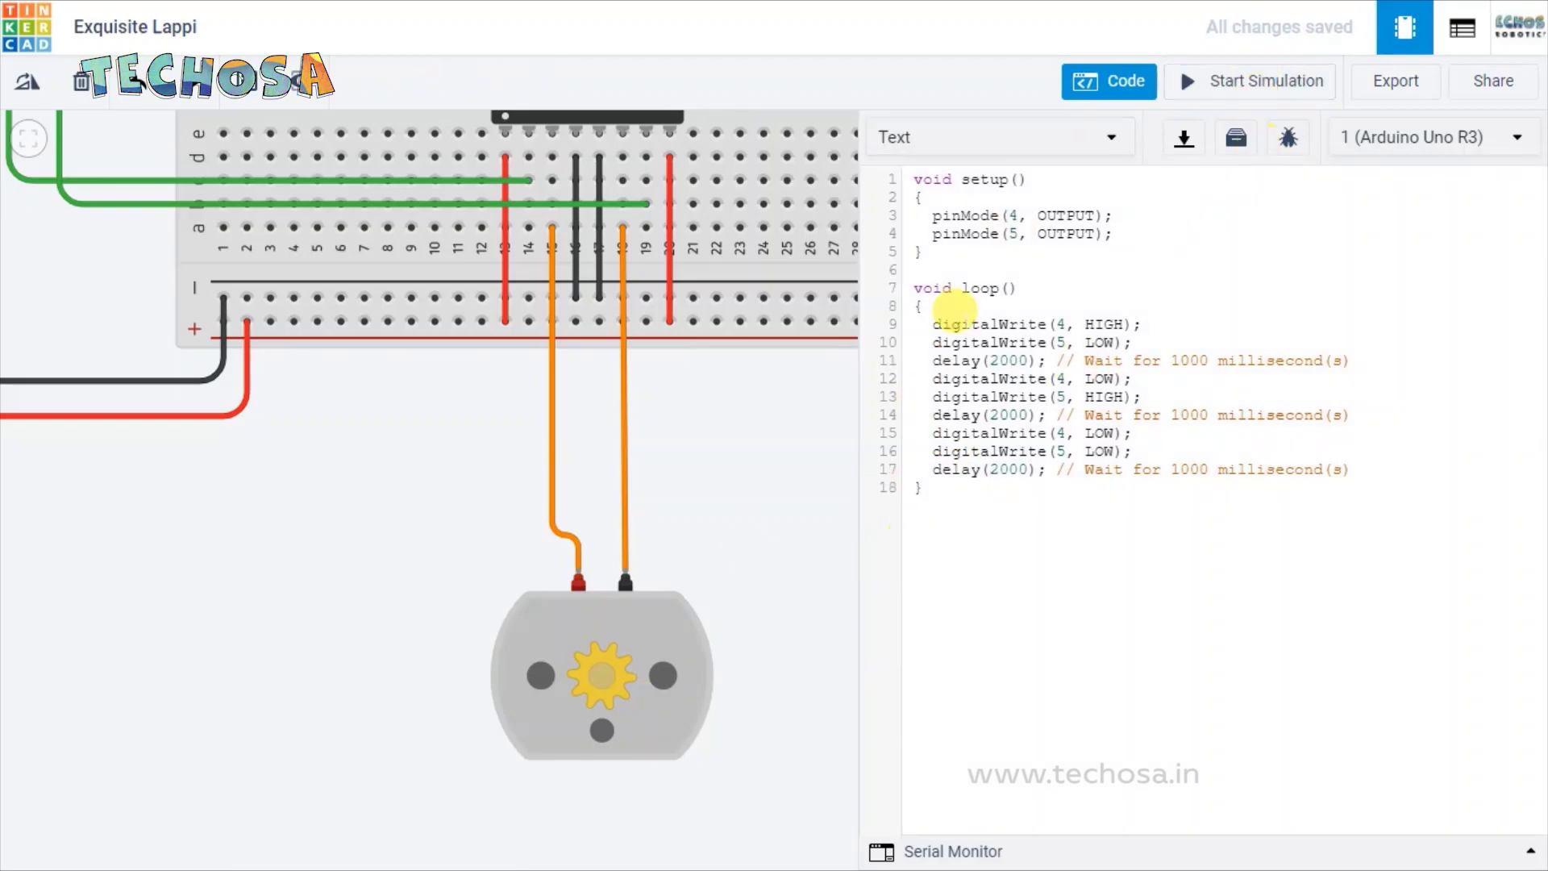
# Step: Close the code editor and place a second DC motor above the breadboard
pyautogui.click(1120, 83)
pyautogui.scroll(-2, 807, 476)
pyautogui.moveTo(957, 508); pyautogui.dragTo(995, 666)
pyautogui.scroll(1, 742, 457)
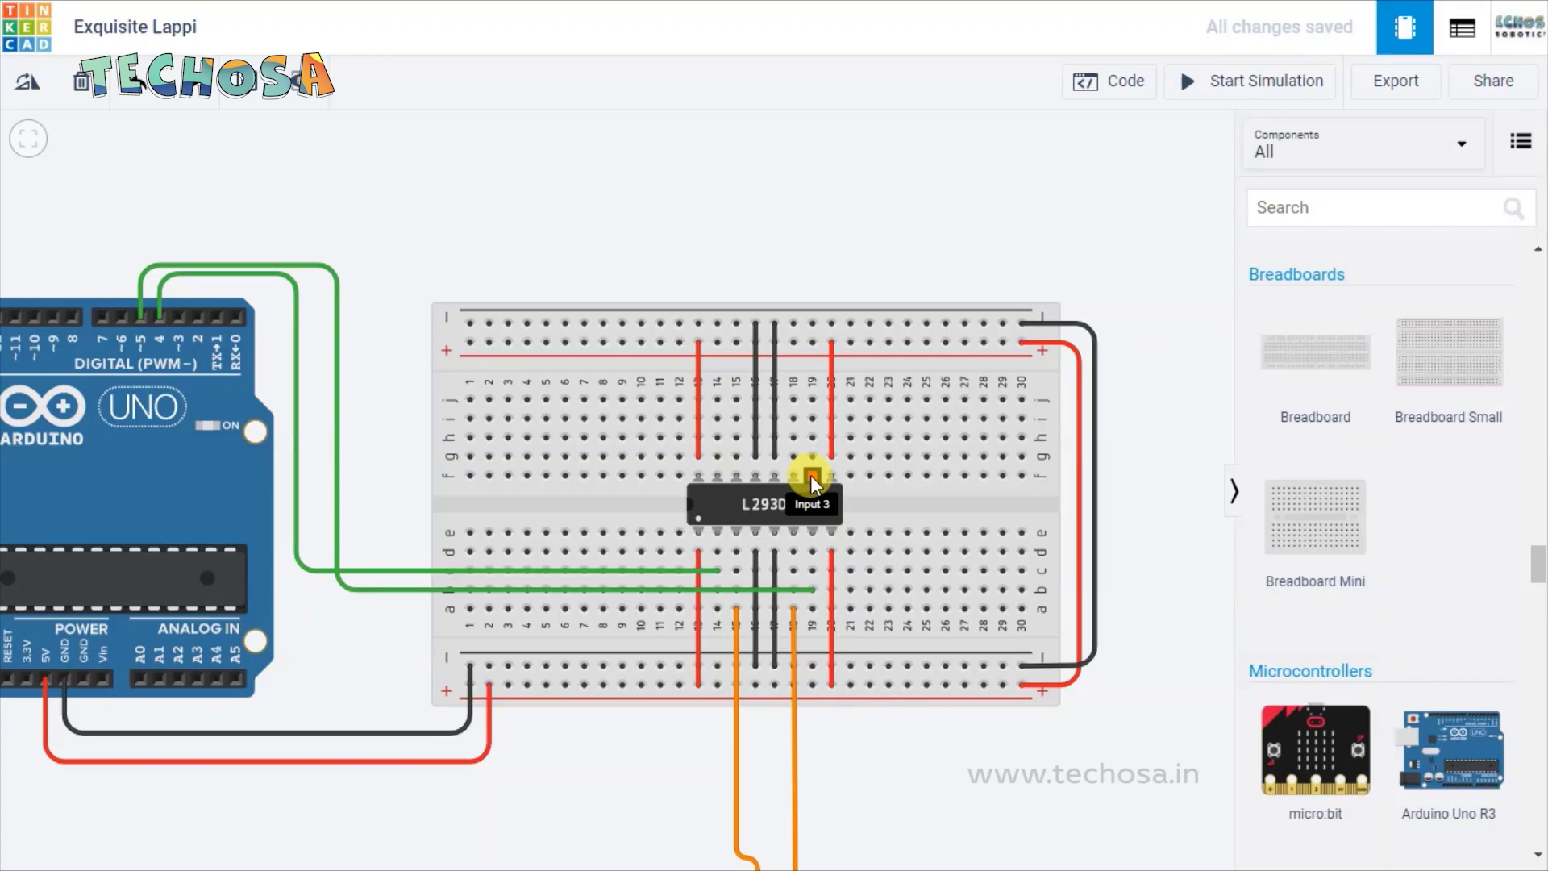
pyautogui.scroll(5, 1350, 534)
pyautogui.scroll(10, 1350, 534)
pyautogui.click(1324, 491)
pyautogui.moveTo(1324, 492); pyautogui.dragTo(758, 195)
pyautogui.scroll(-1, 760, 207)
# Step: Name the new motor DC Motor 2 and deselect it
pyautogui.click(1029, 179)
pyautogui.write('DC Motor ')
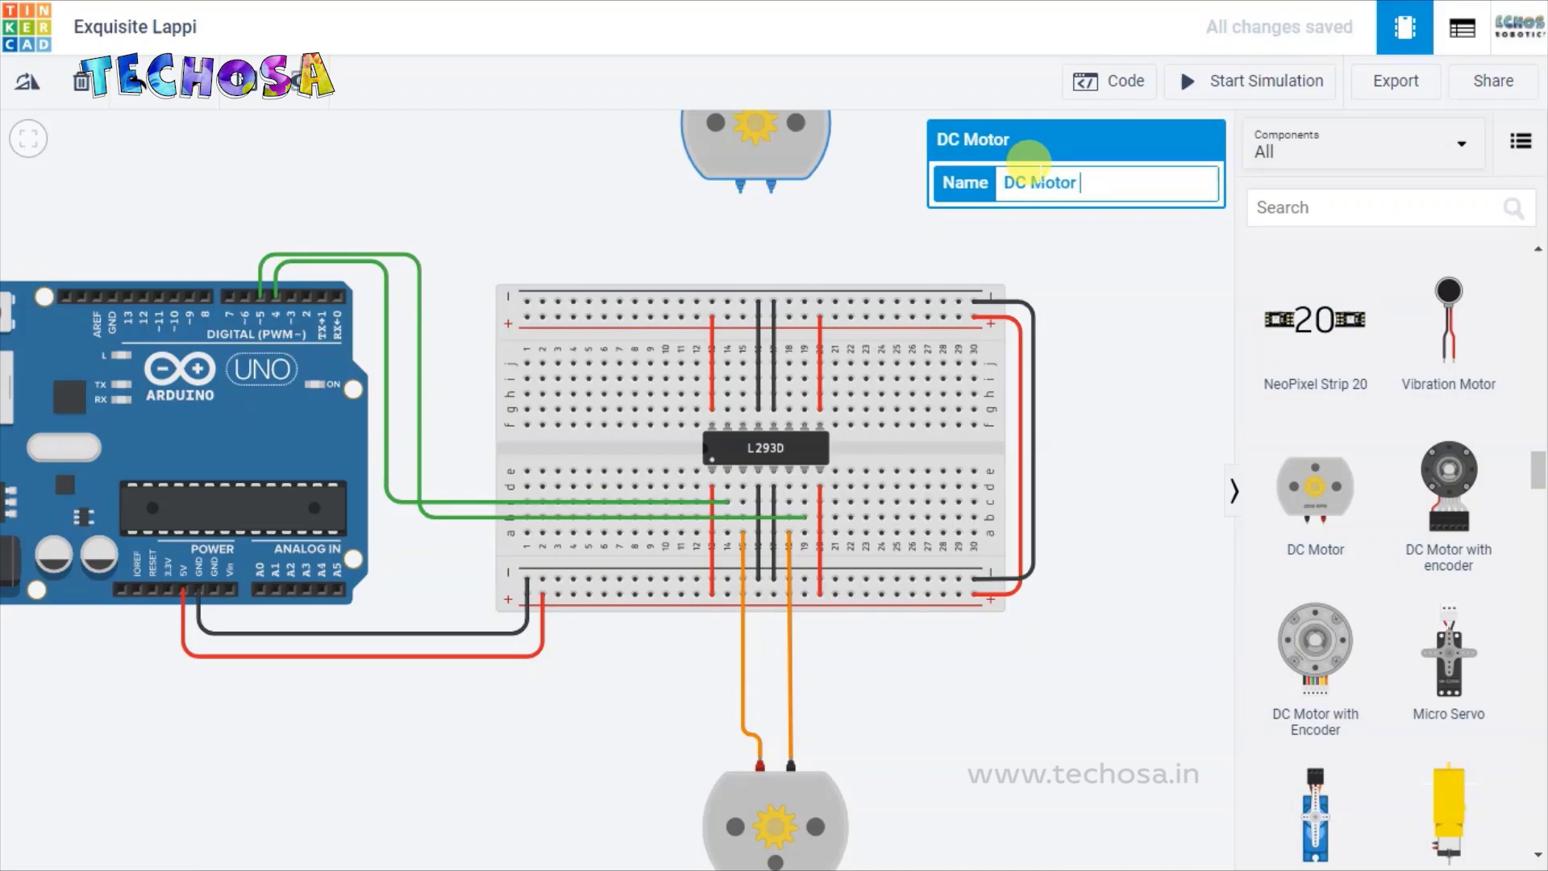
pyautogui.write('2')
pyautogui.click(1077, 331)
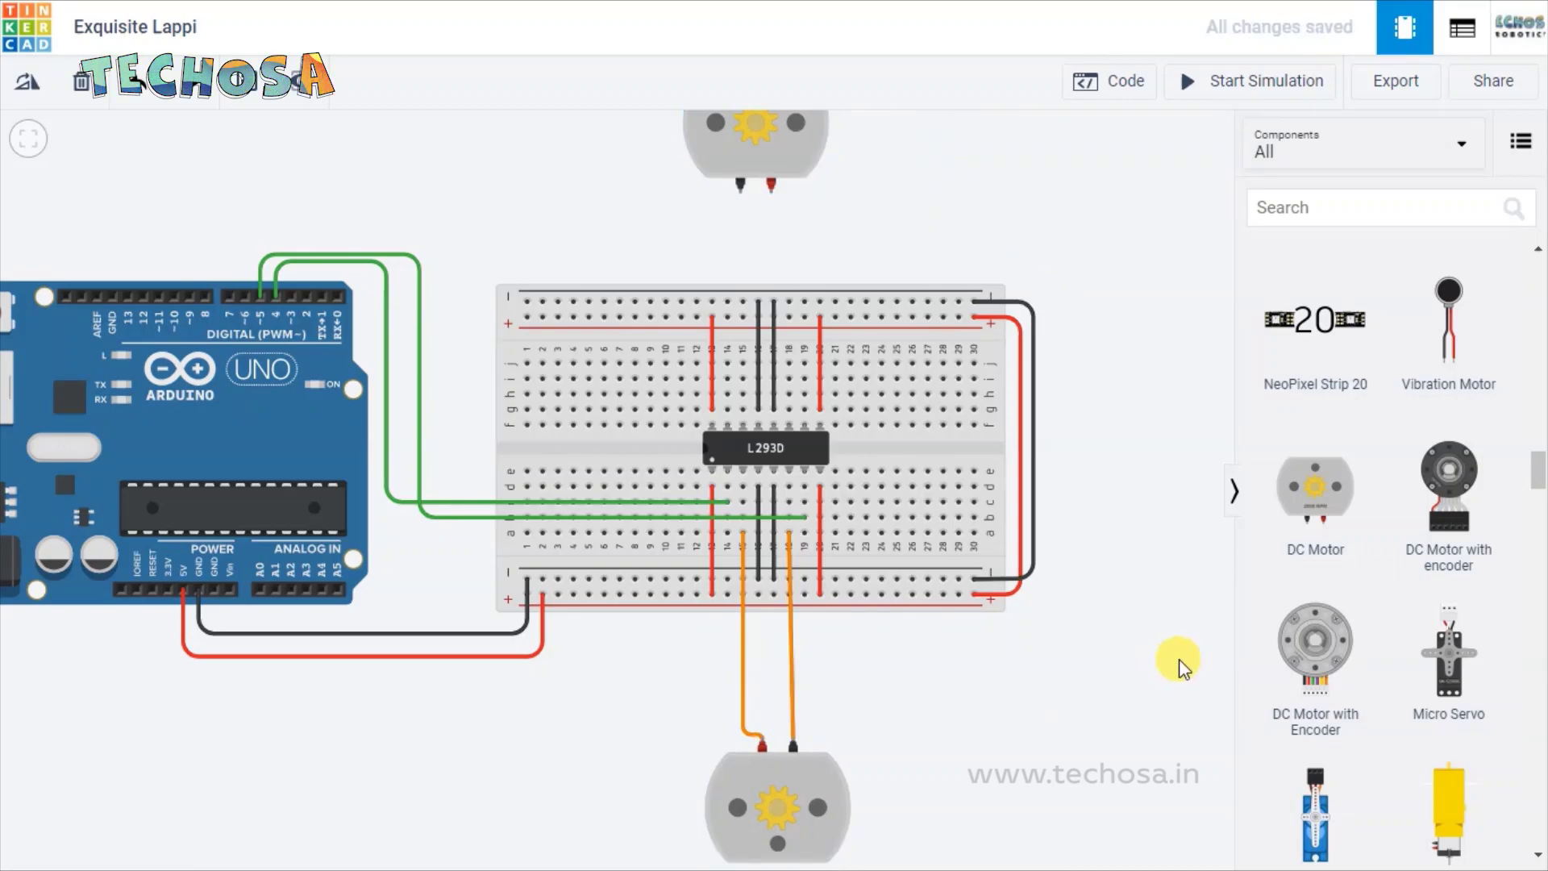
# Step: Wire breadboard hole f15 above the L293D to the upper motor's black terminal and colour the wire pink
pyautogui.moveTo(1116, 279); pyautogui.dragTo(1115, 415)
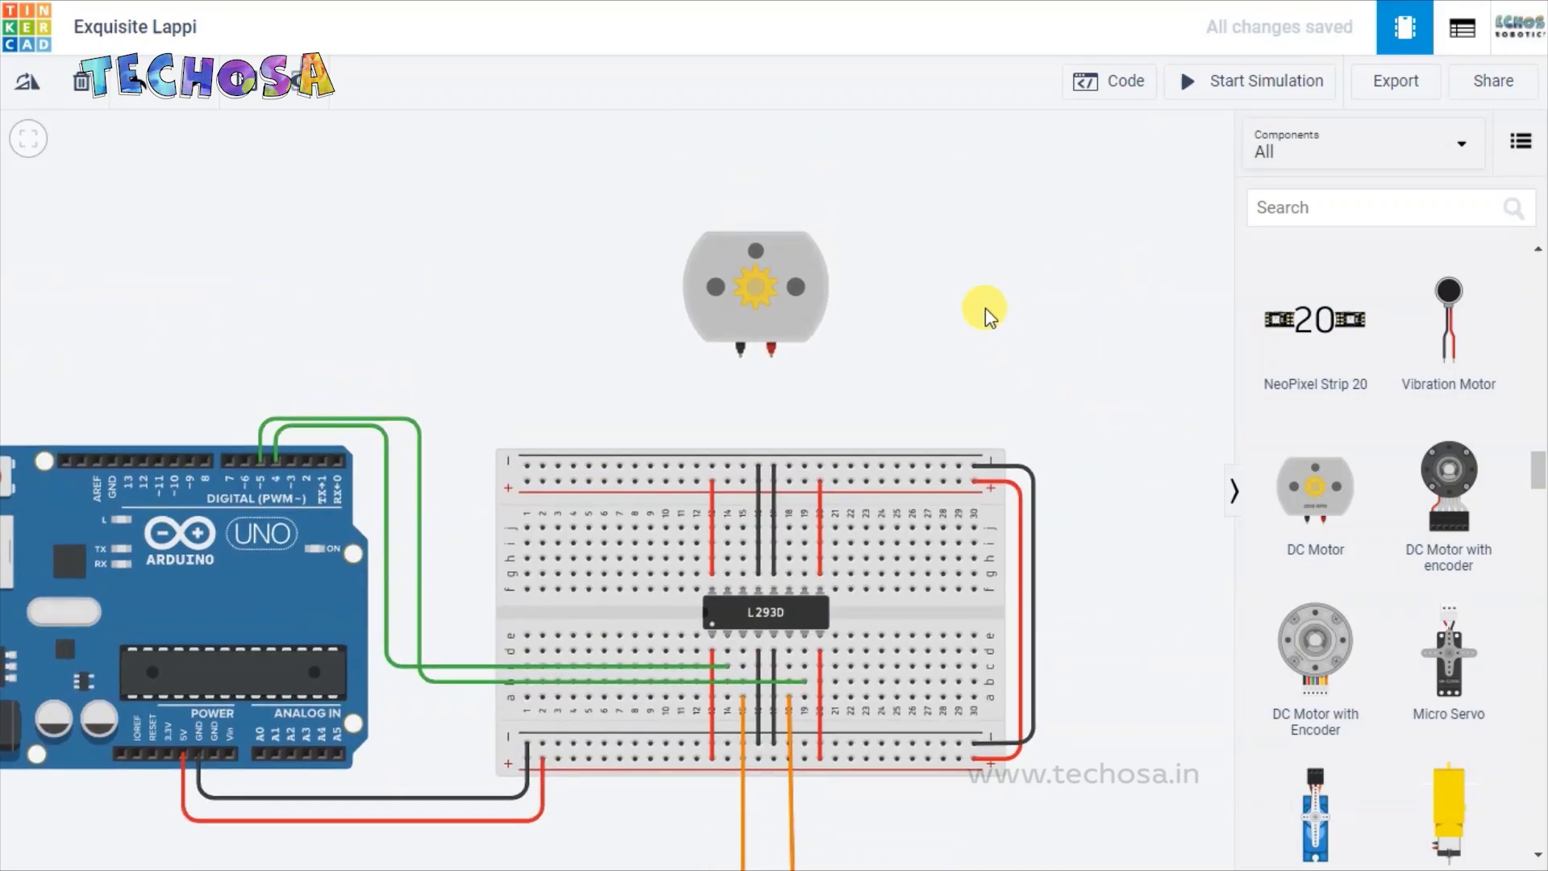
pyautogui.scroll(2, 963, 327)
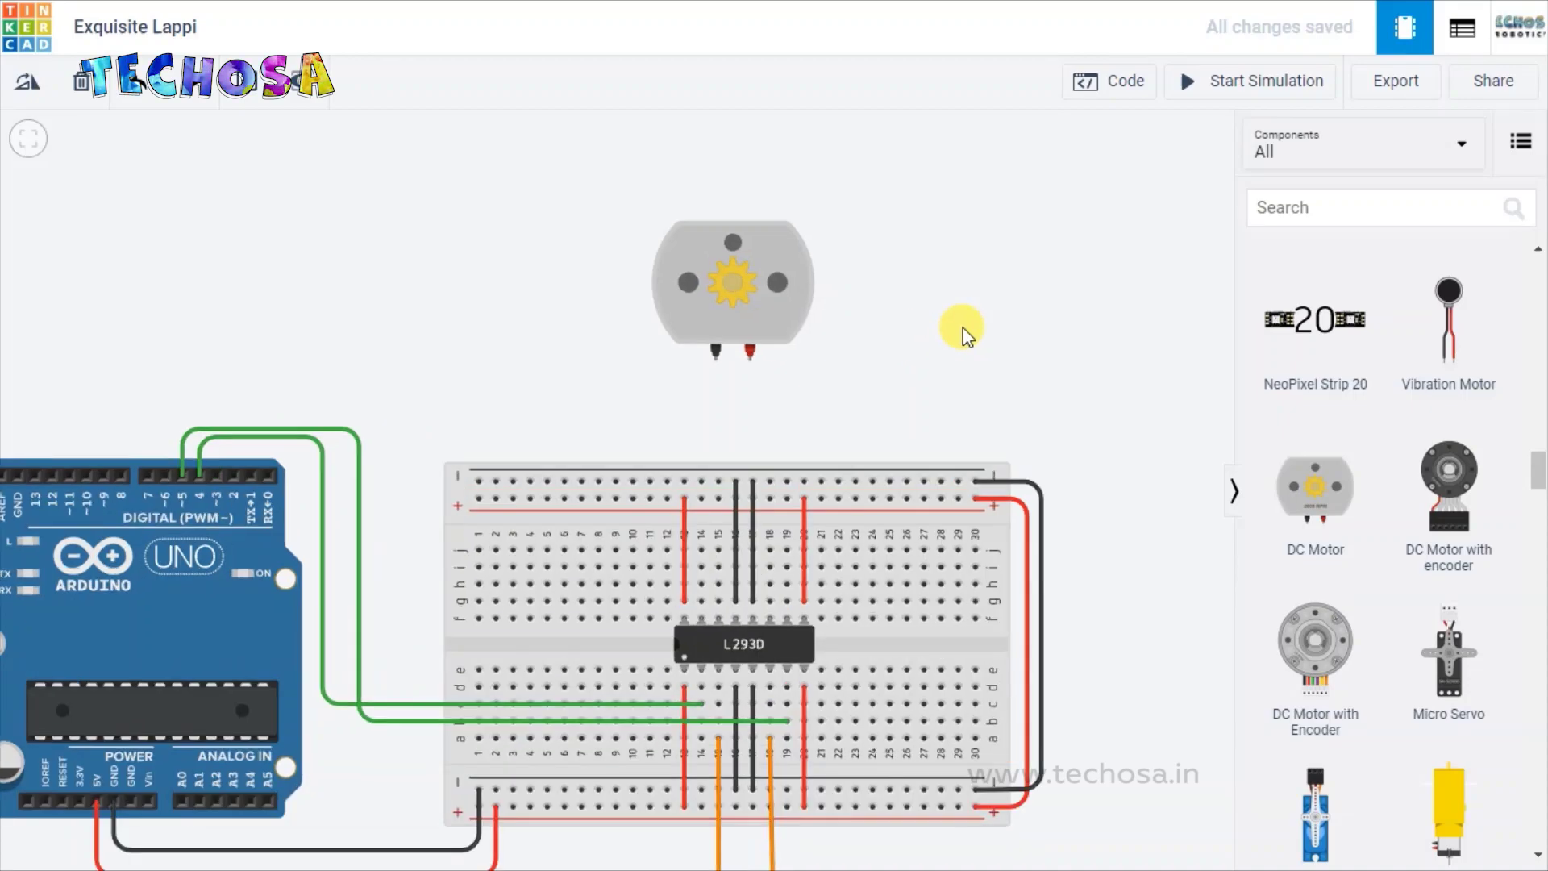
pyautogui.moveTo(833, 408); pyautogui.dragTo(867, 370)
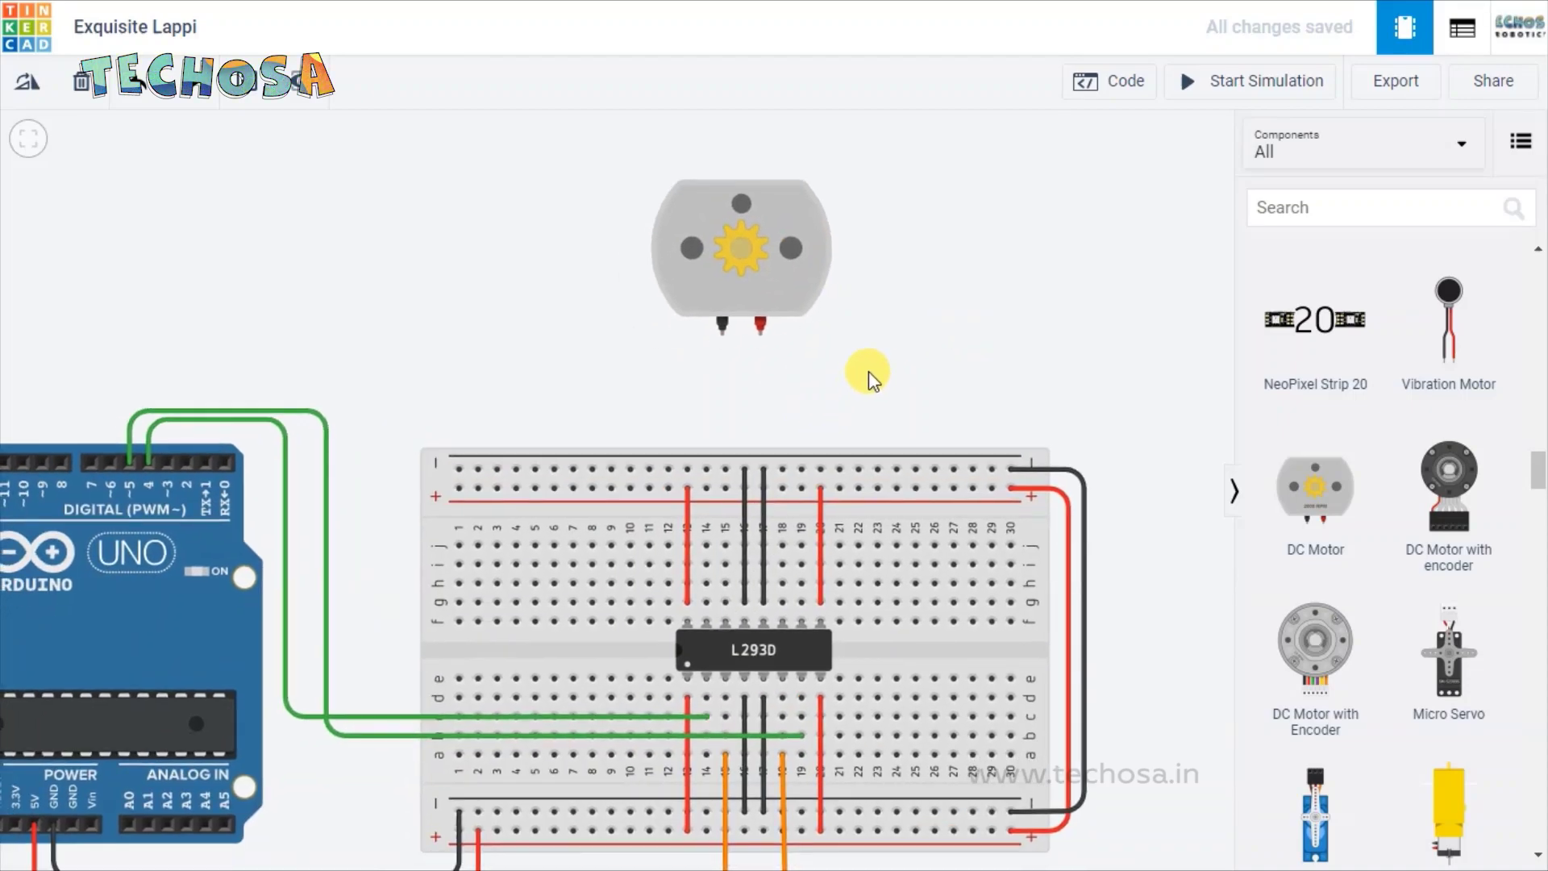
pyautogui.click(724, 609)
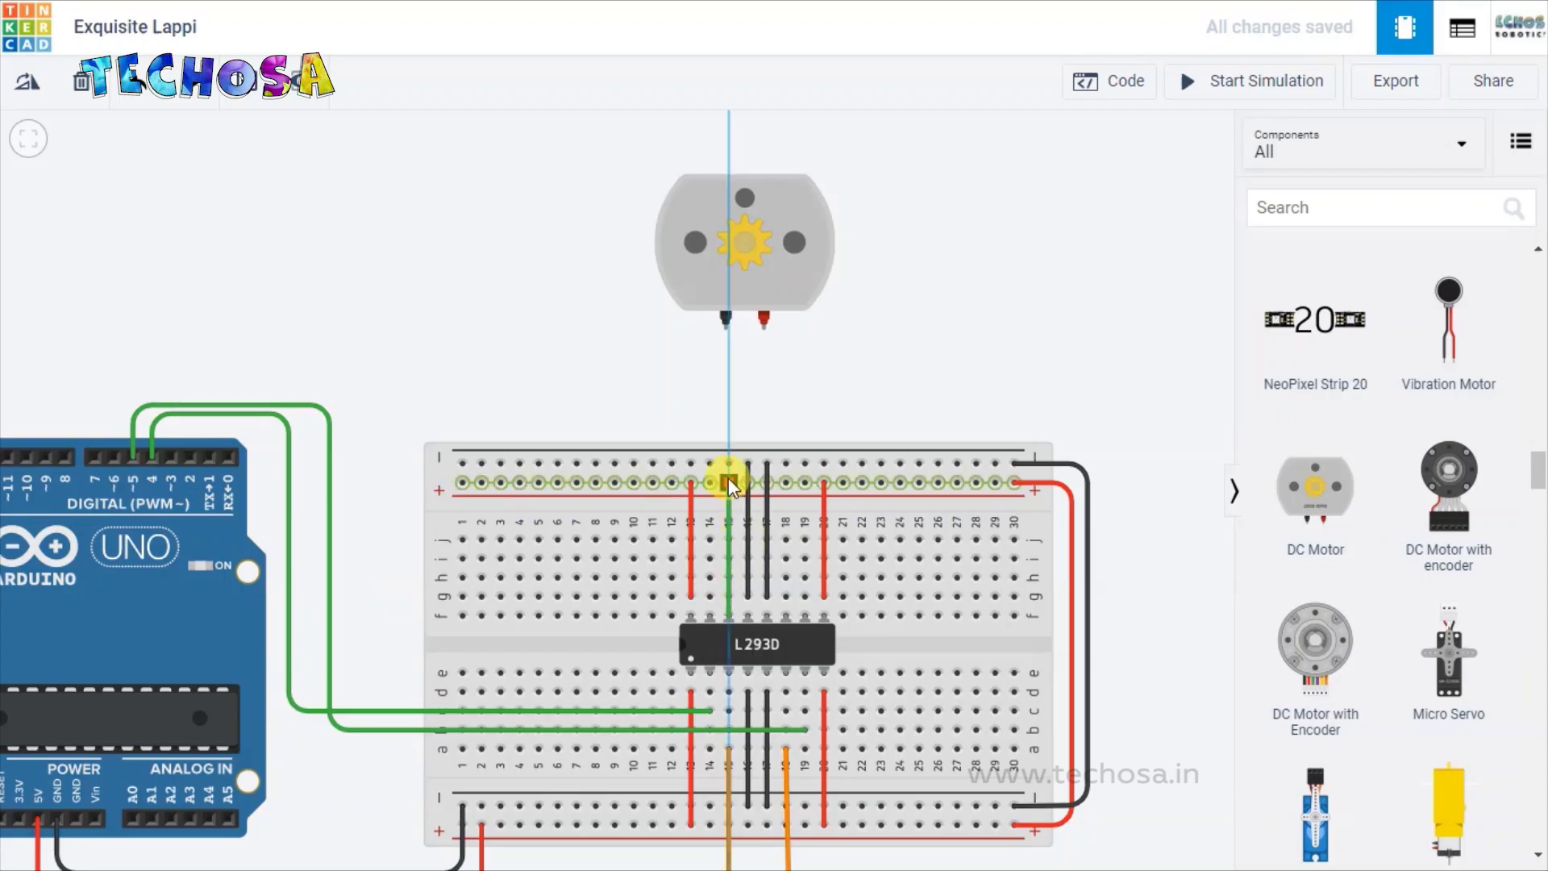
pyautogui.click(727, 331)
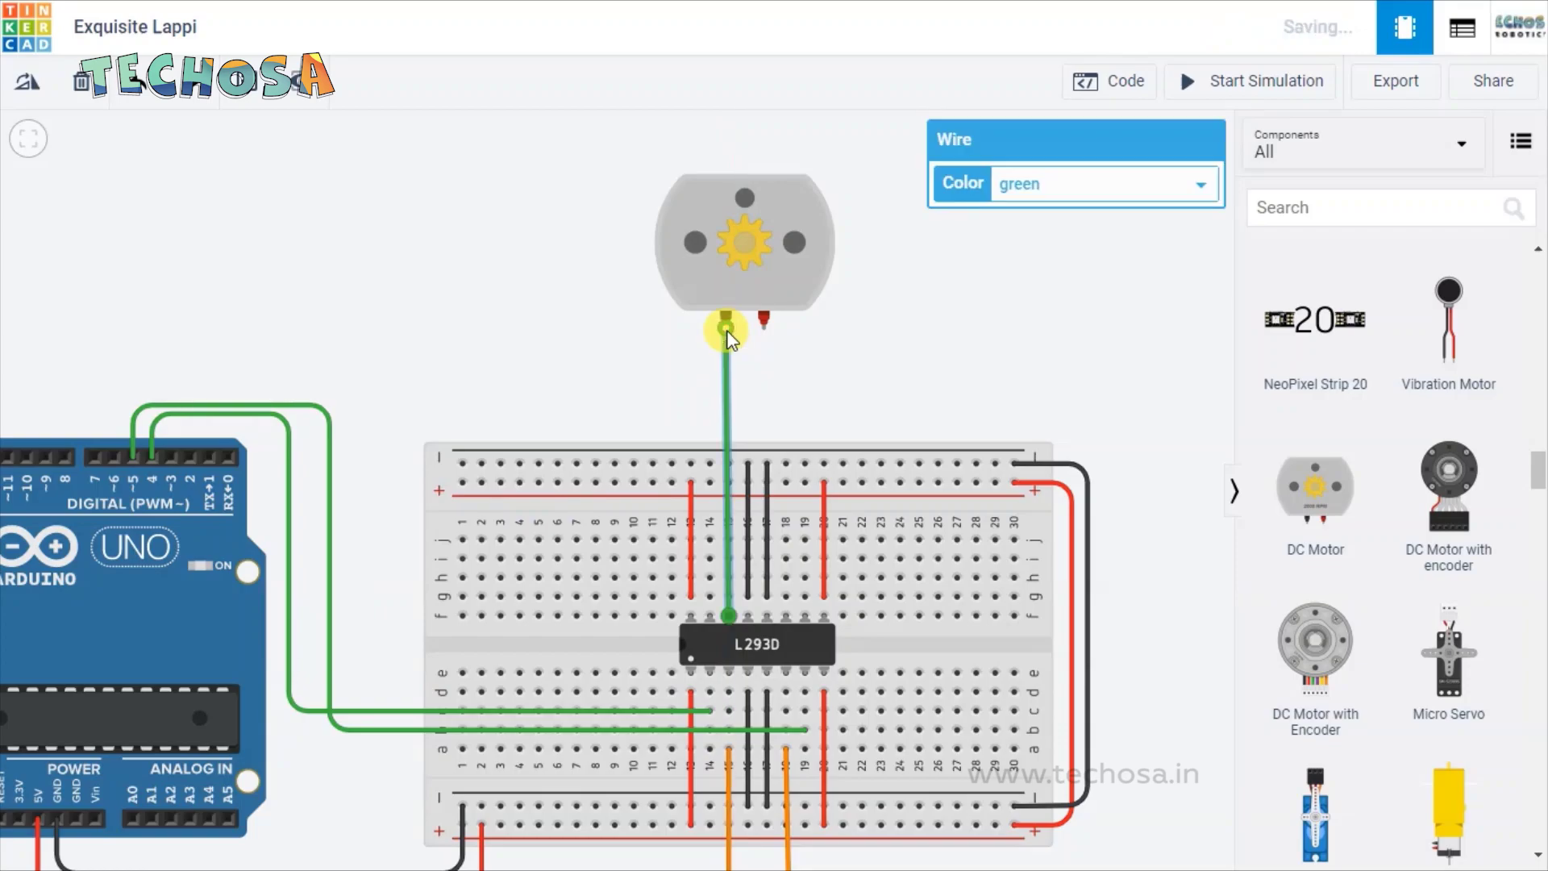
pyautogui.click(1024, 187)
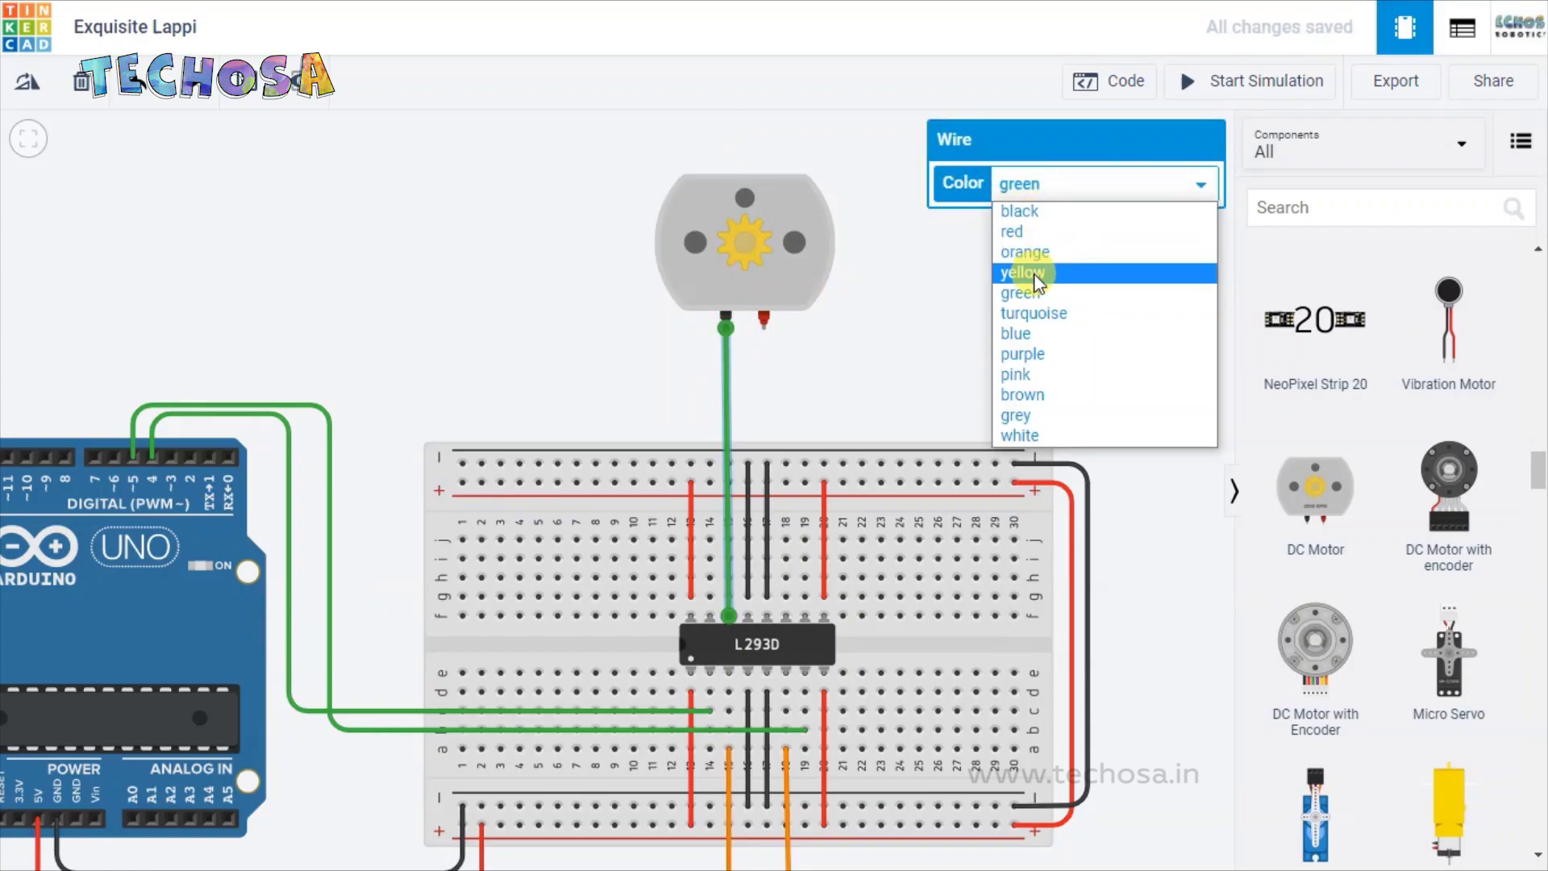
pyautogui.click(1032, 374)
pyautogui.click(895, 386)
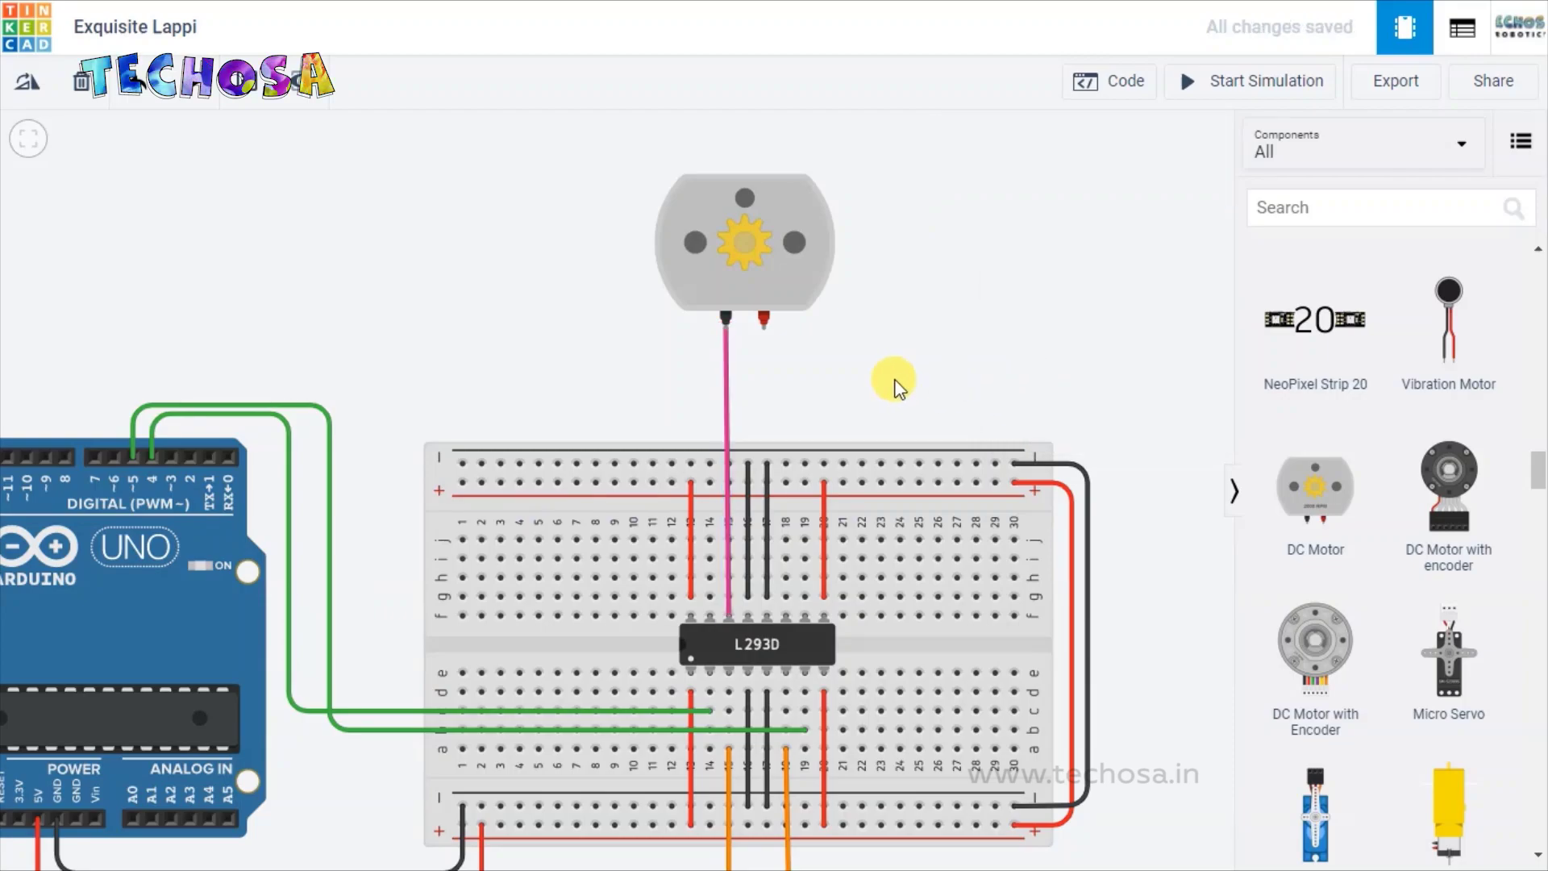
# Step: Wire breadboard hole g18 to the upper motor's red terminal with two bends near the motor, and colour the wire pink
pyautogui.click(787, 595)
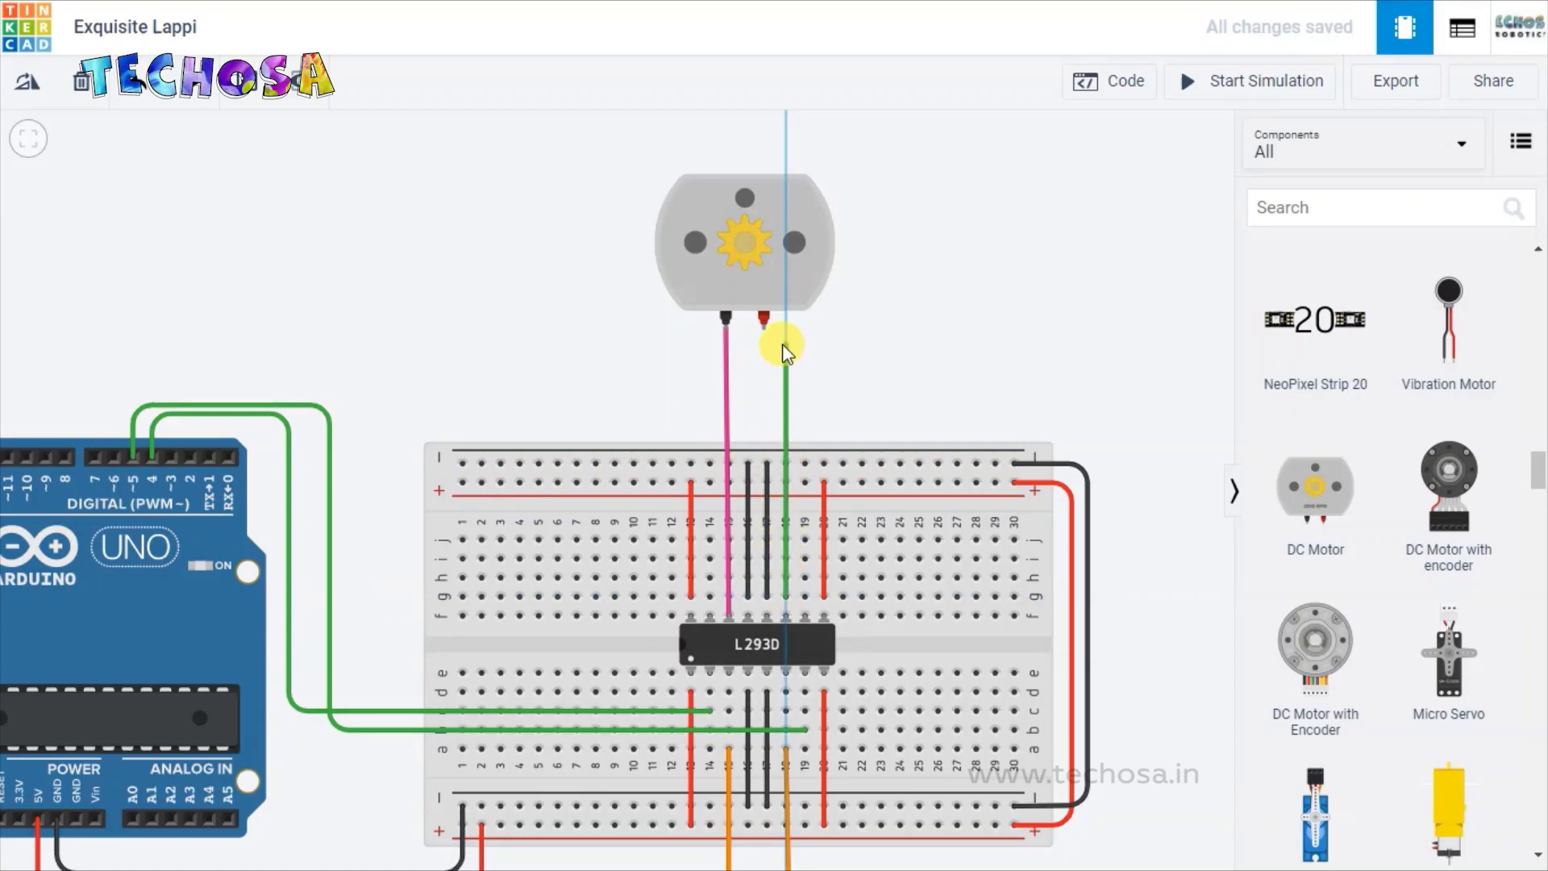
pyautogui.scroll(5, 782, 343)
pyautogui.click(780, 345)
pyautogui.click(735, 344)
pyautogui.click(733, 304)
pyautogui.scroll(-3, 878, 401)
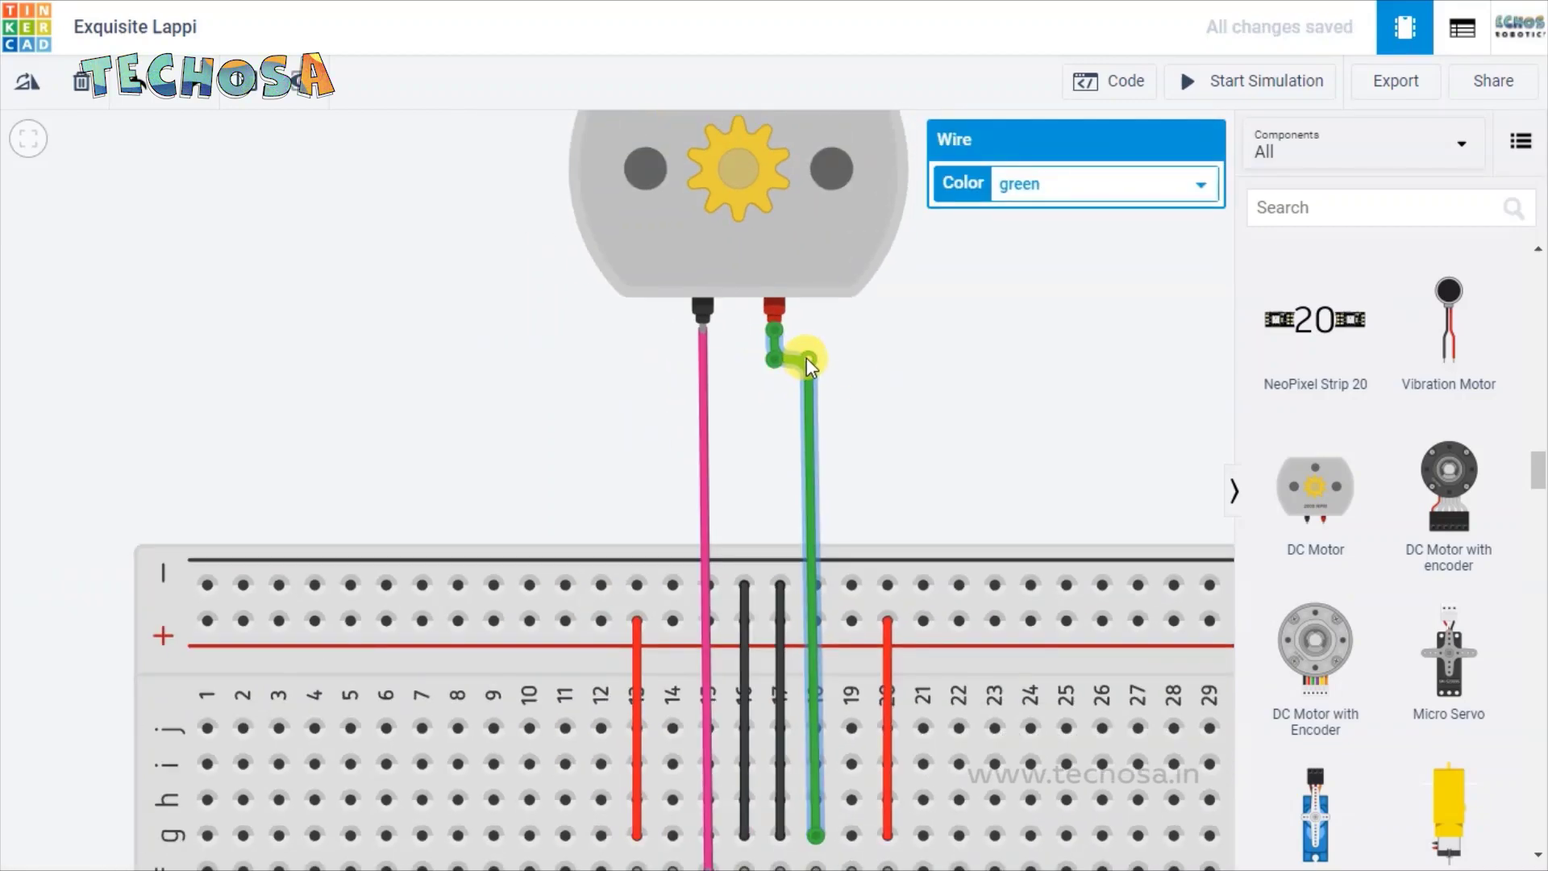
pyautogui.click(1040, 184)
pyautogui.click(1030, 355)
pyautogui.click(1065, 190)
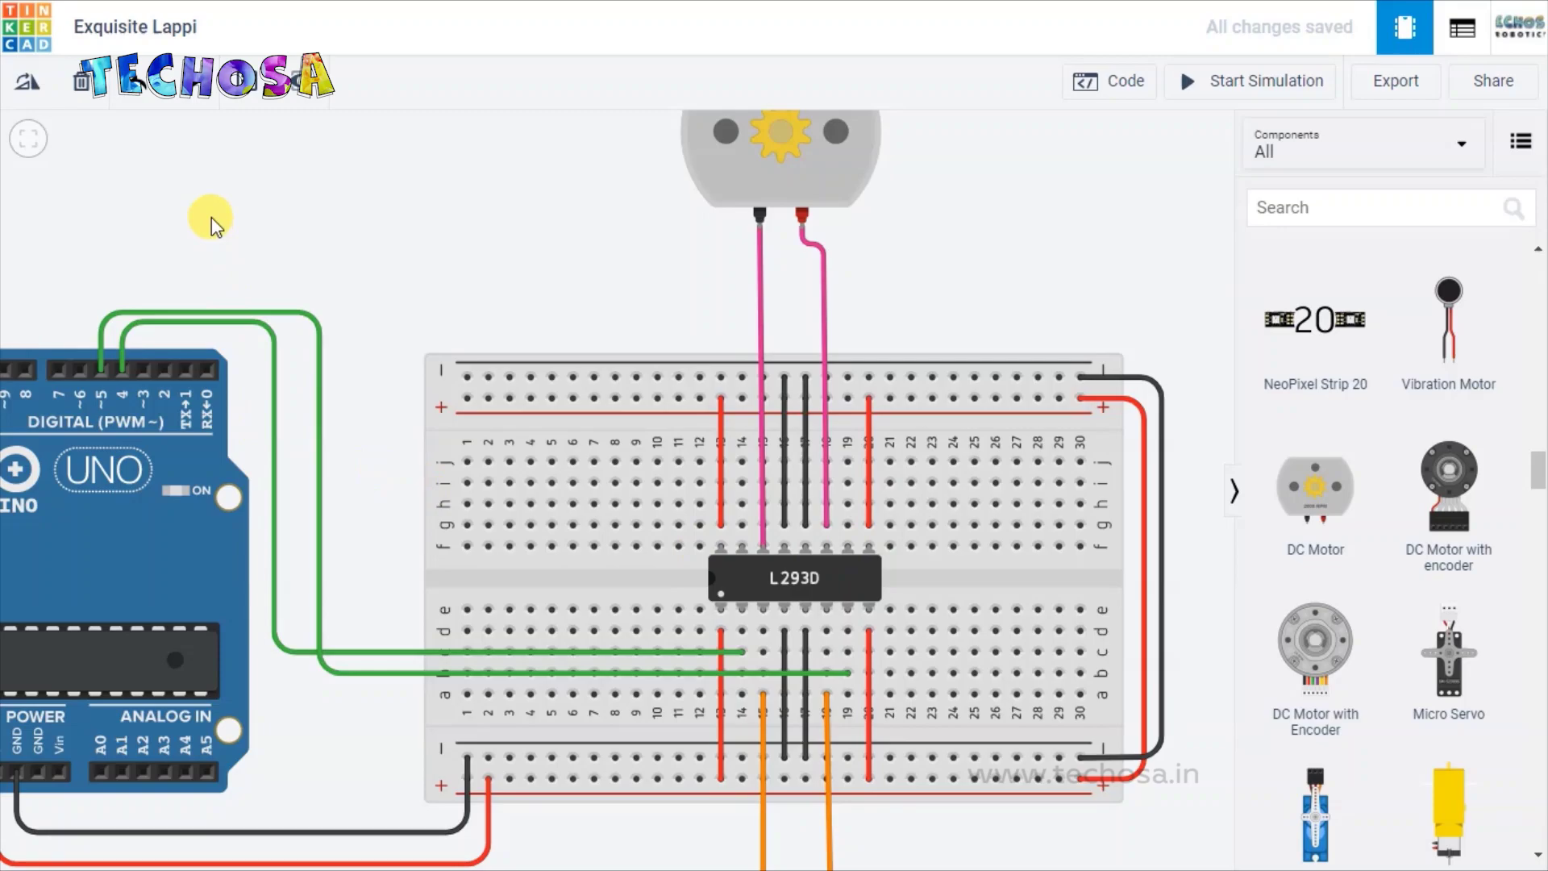
# Step: Wire breadboard hole i14, in line with the L293D's Input 4, to Arduino pin 8 with two bends and colour the wire brown
pyautogui.moveTo(242, 219); pyautogui.dragTo(328, 228)
pyautogui.scroll(2, 330, 226)
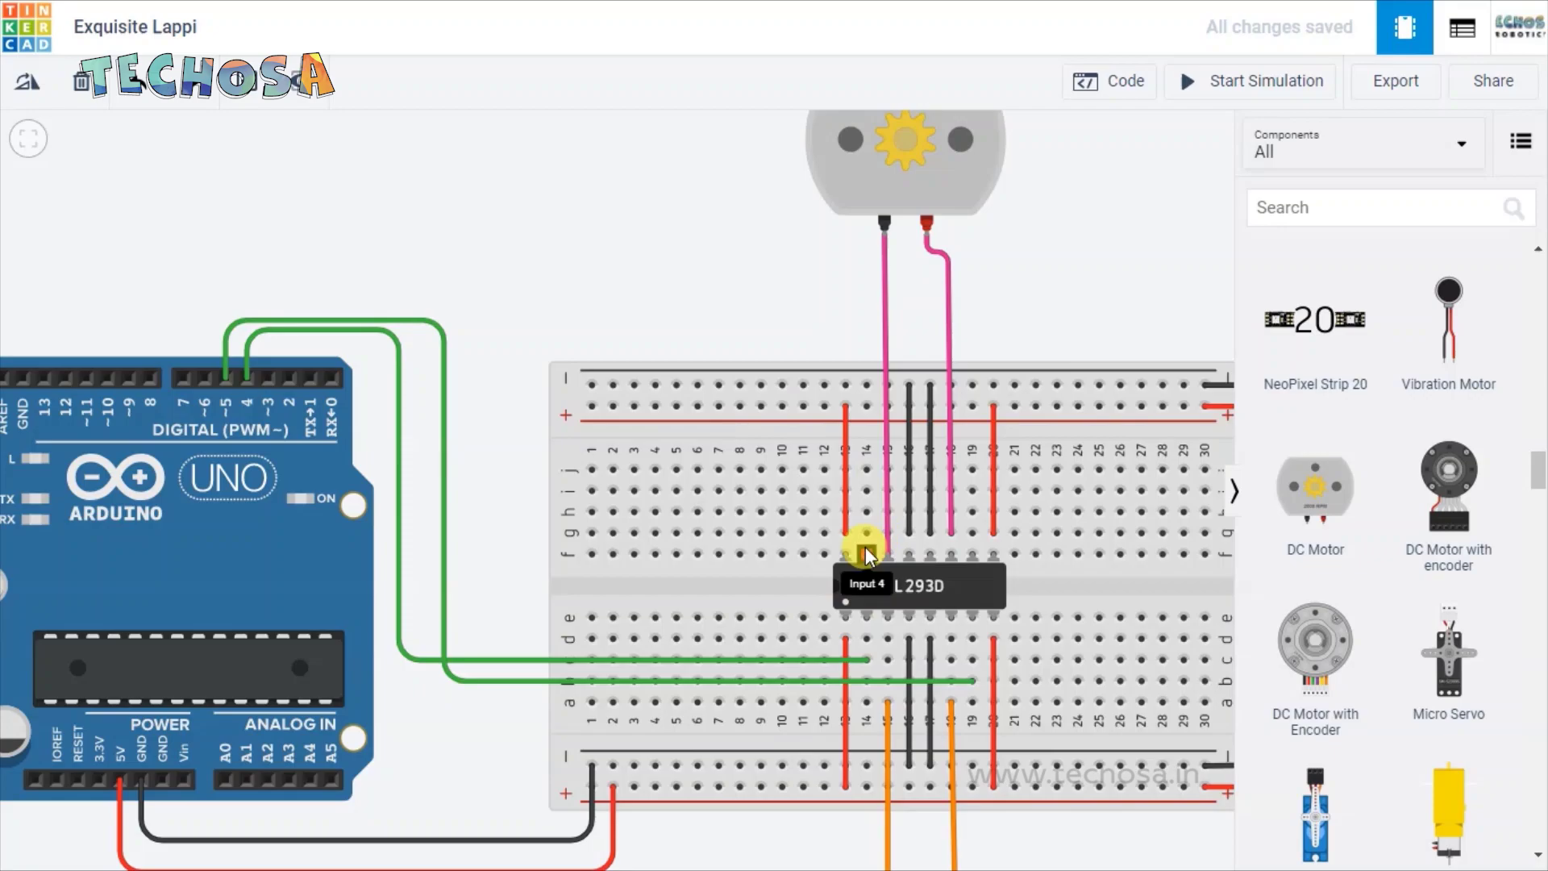
pyautogui.click(868, 491)
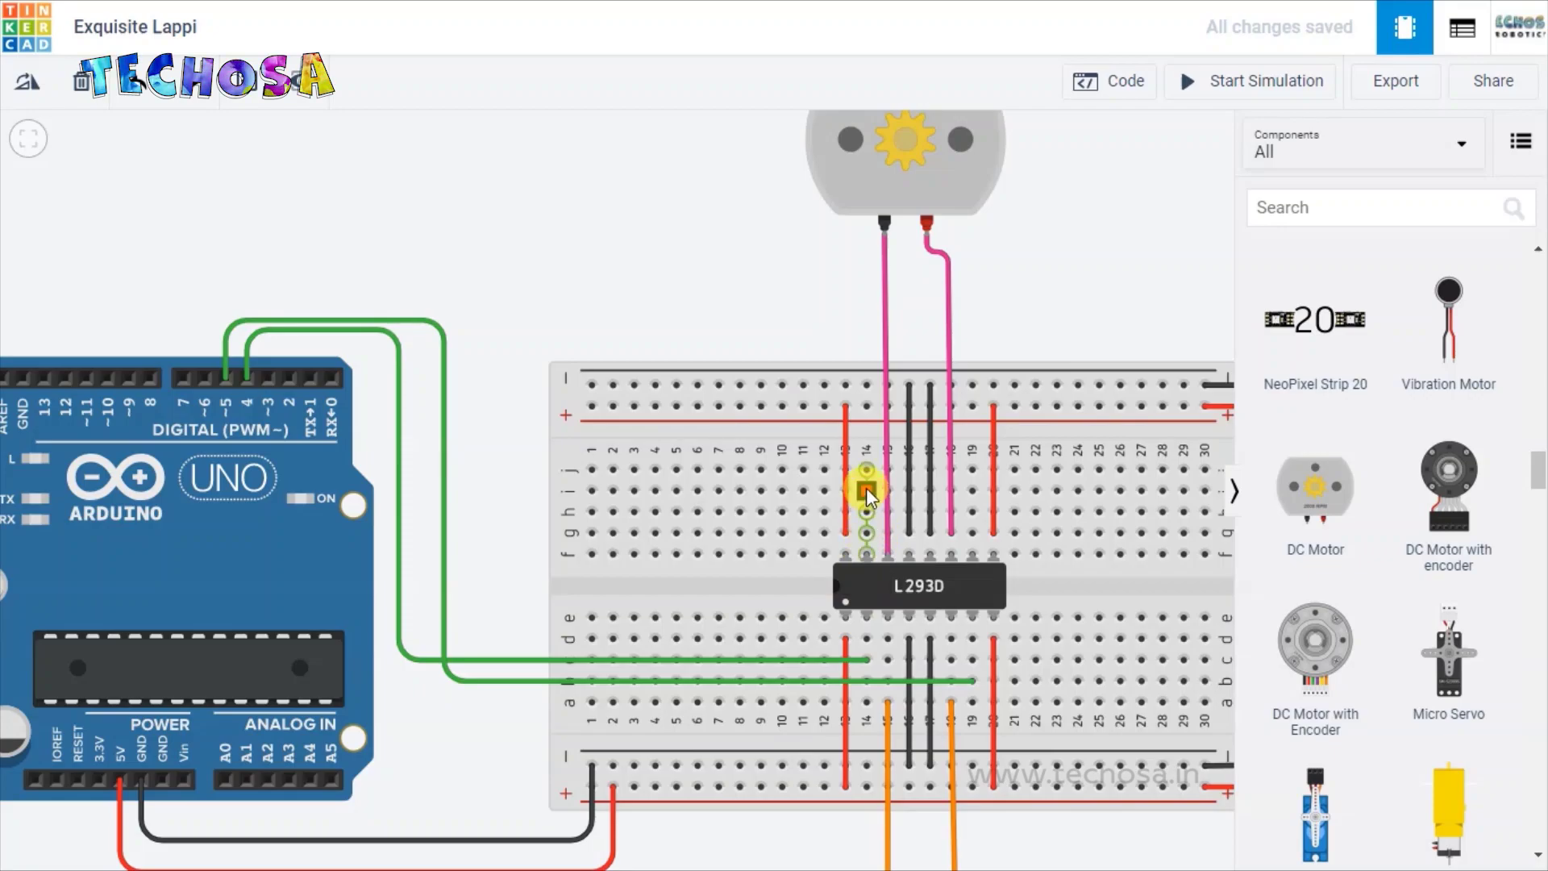
pyautogui.click(490, 492)
pyautogui.click(491, 300)
pyautogui.scroll(2, 153, 307)
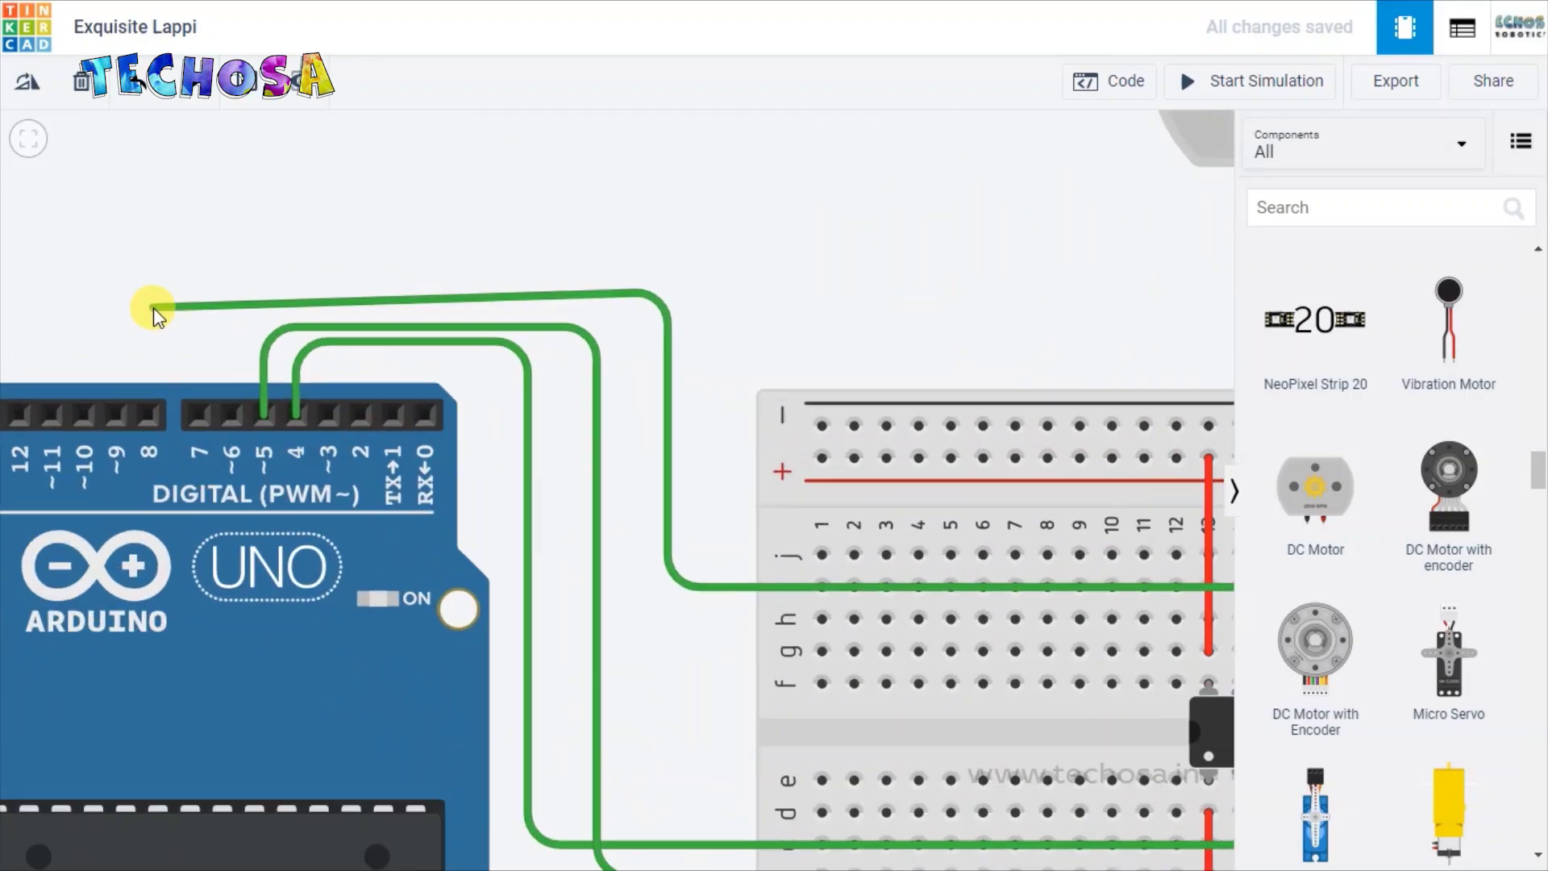
pyautogui.scroll(2, 153, 307)
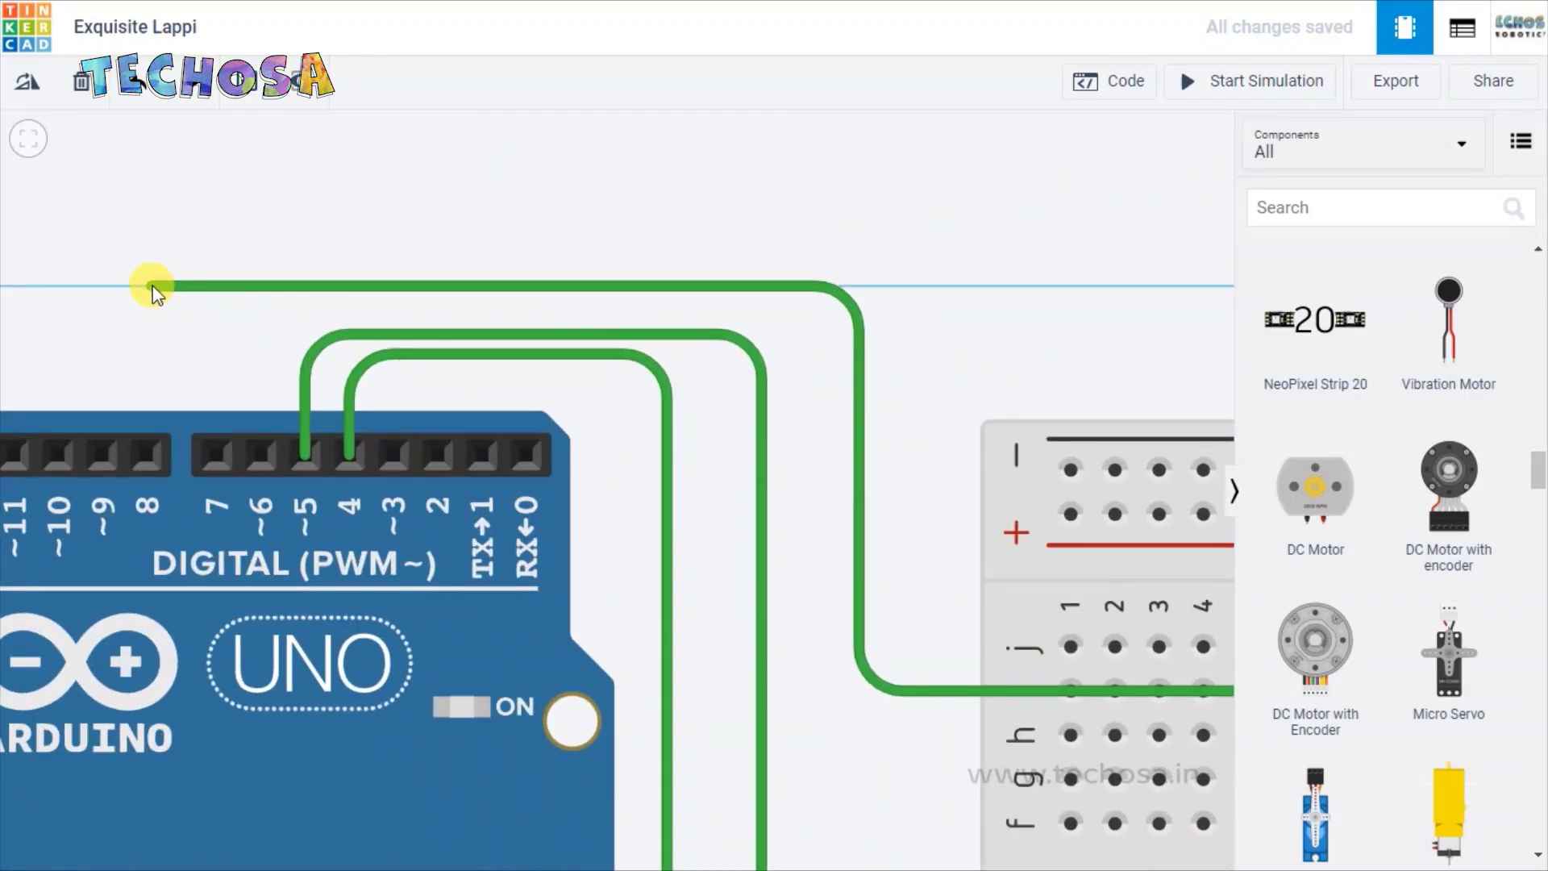
pyautogui.click(148, 454)
pyautogui.click(1192, 191)
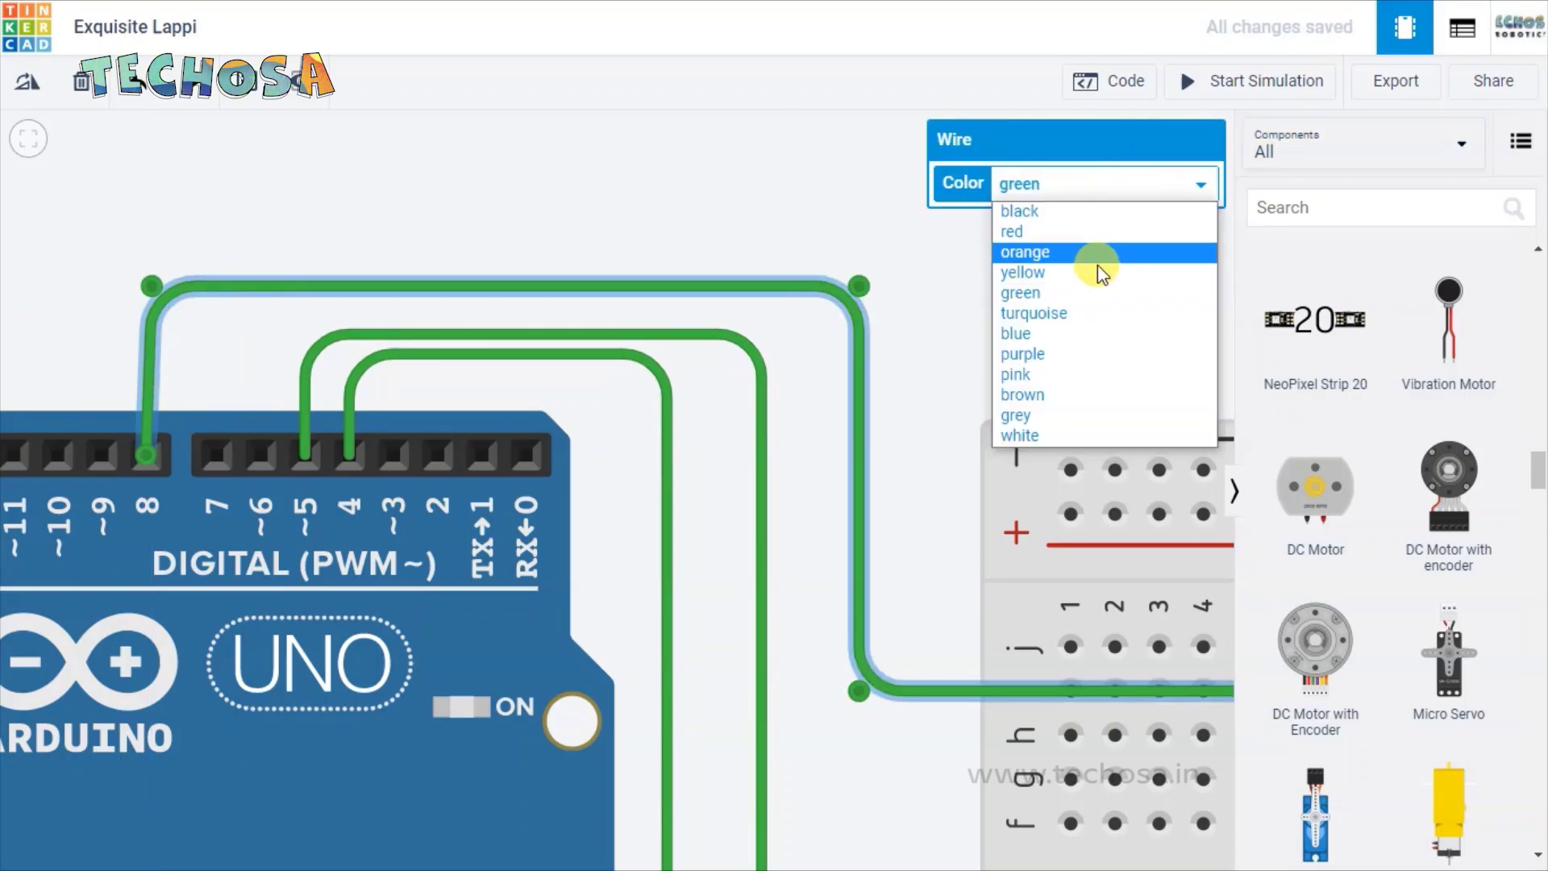
pyautogui.click(1023, 394)
pyautogui.click(974, 291)
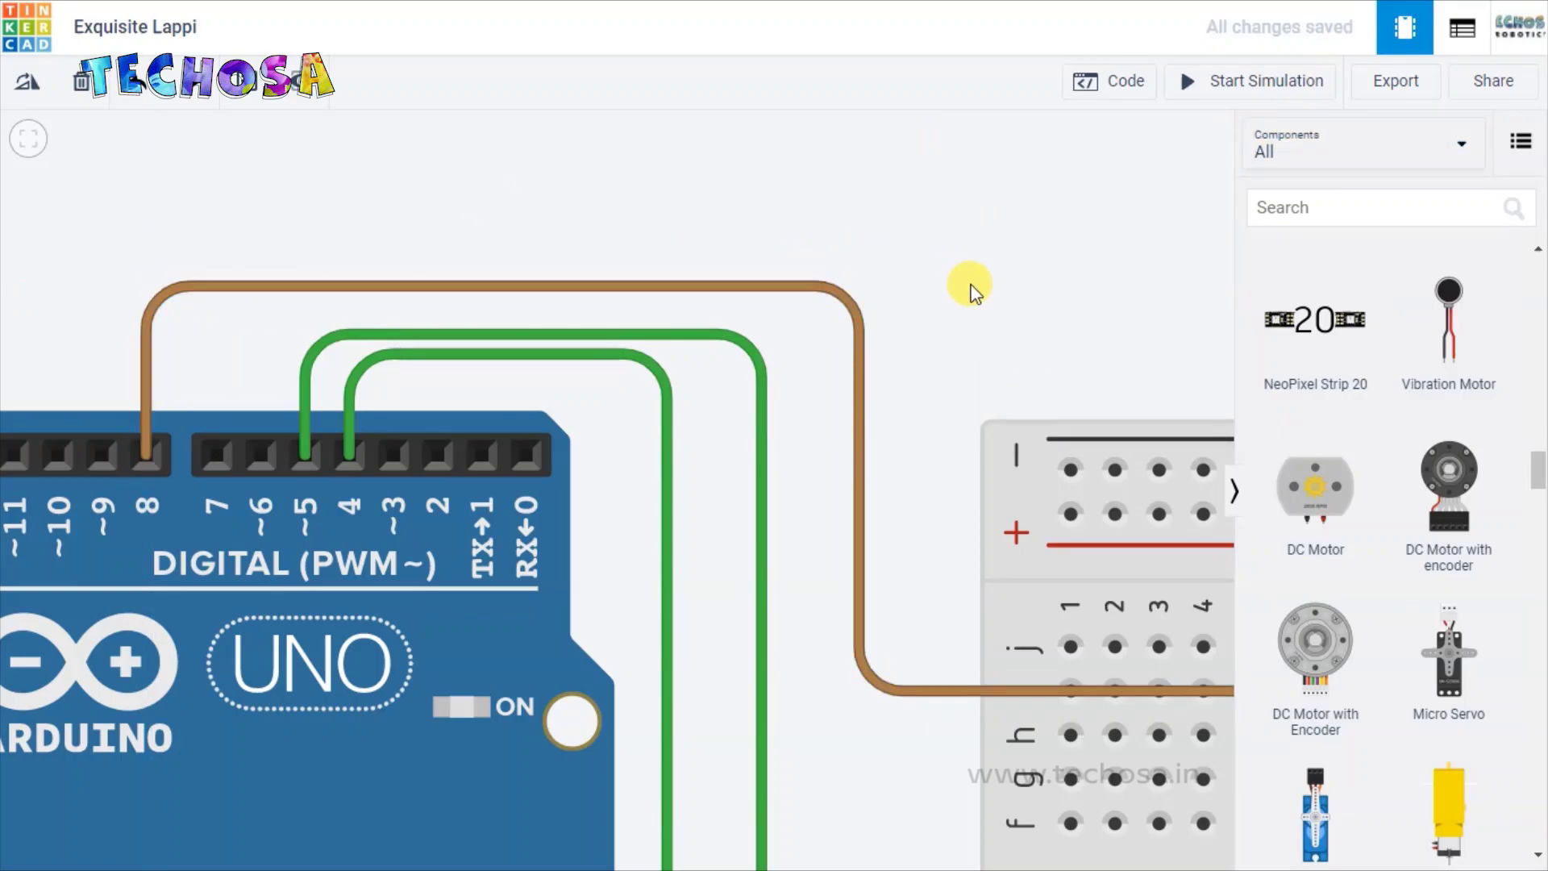
# Step: Wire breadboard hole j19, in line with the L293D's Input 3, to Arduino pin 9 around the first brown wire, and colour it brown
pyautogui.click(24, 139)
pyautogui.scroll(5, 926, 449)
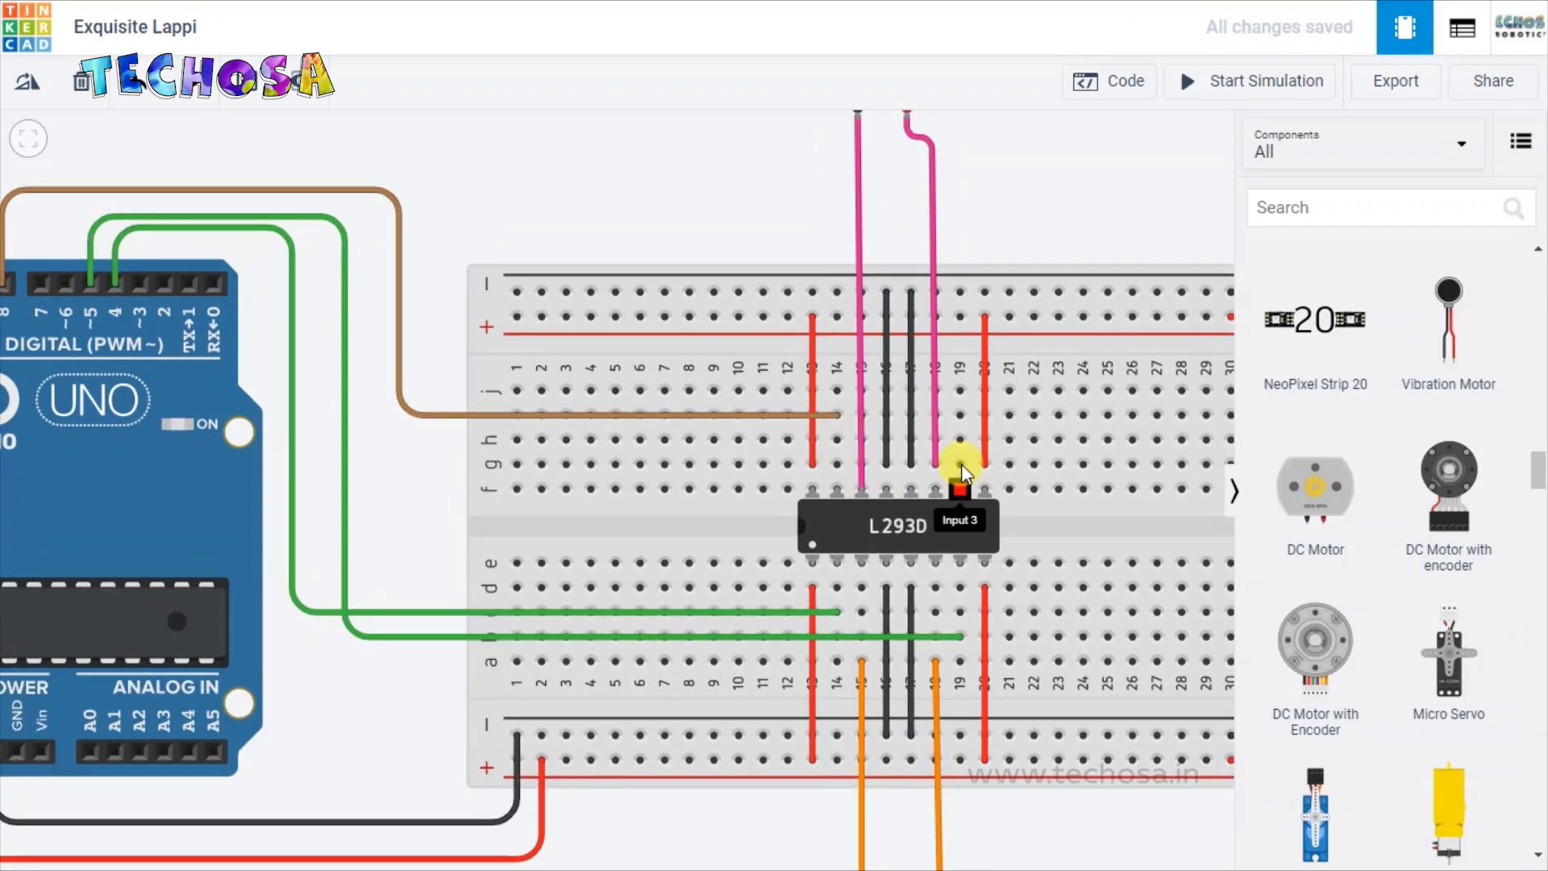
pyautogui.click(959, 390)
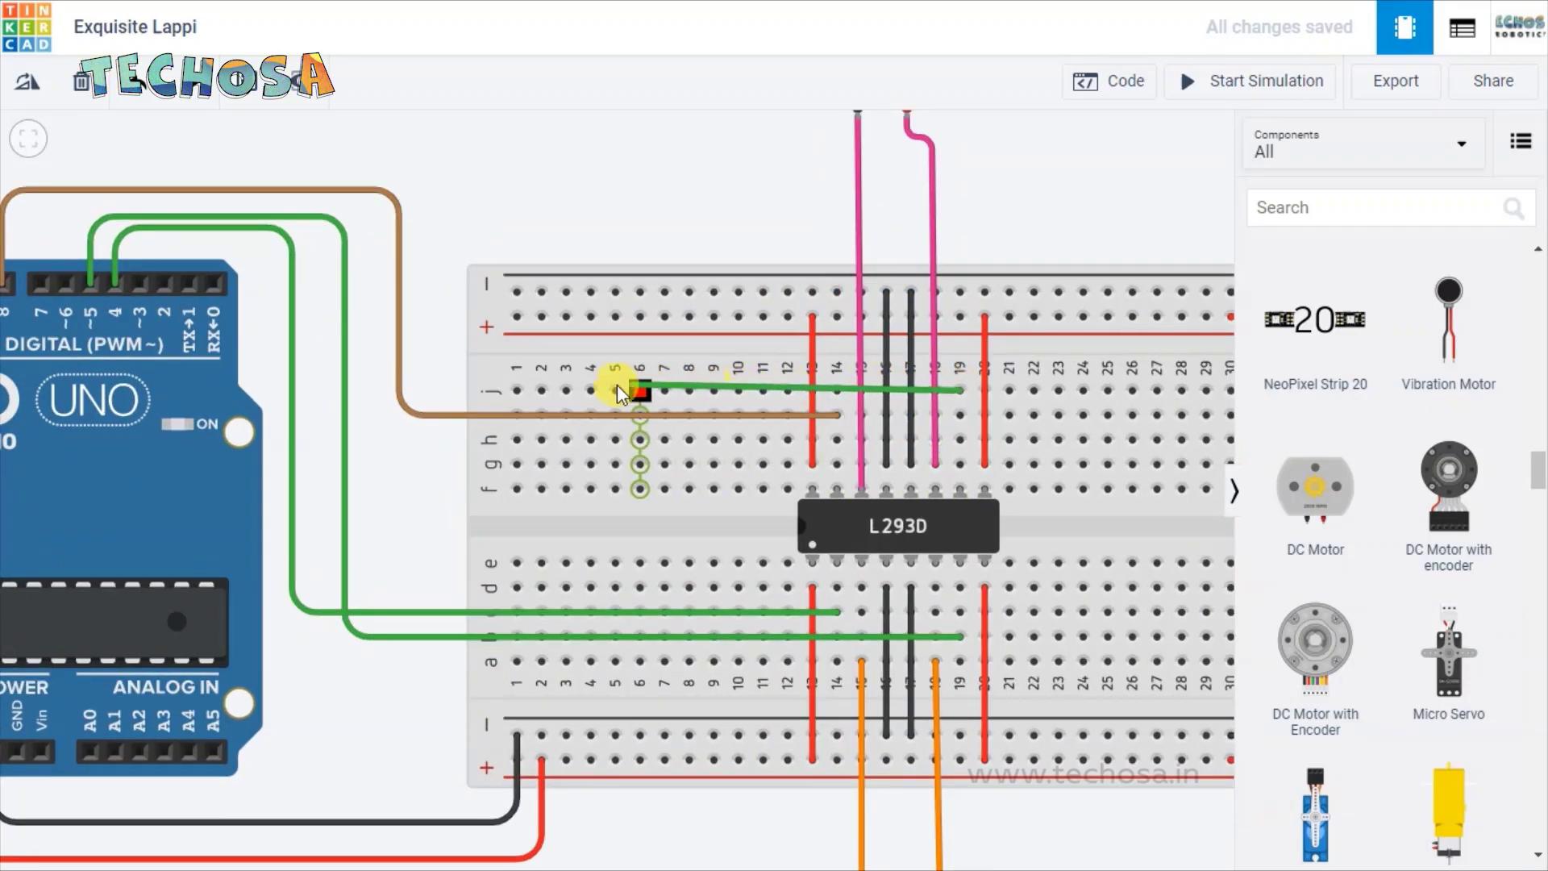
pyautogui.click(444, 390)
pyautogui.click(442, 167)
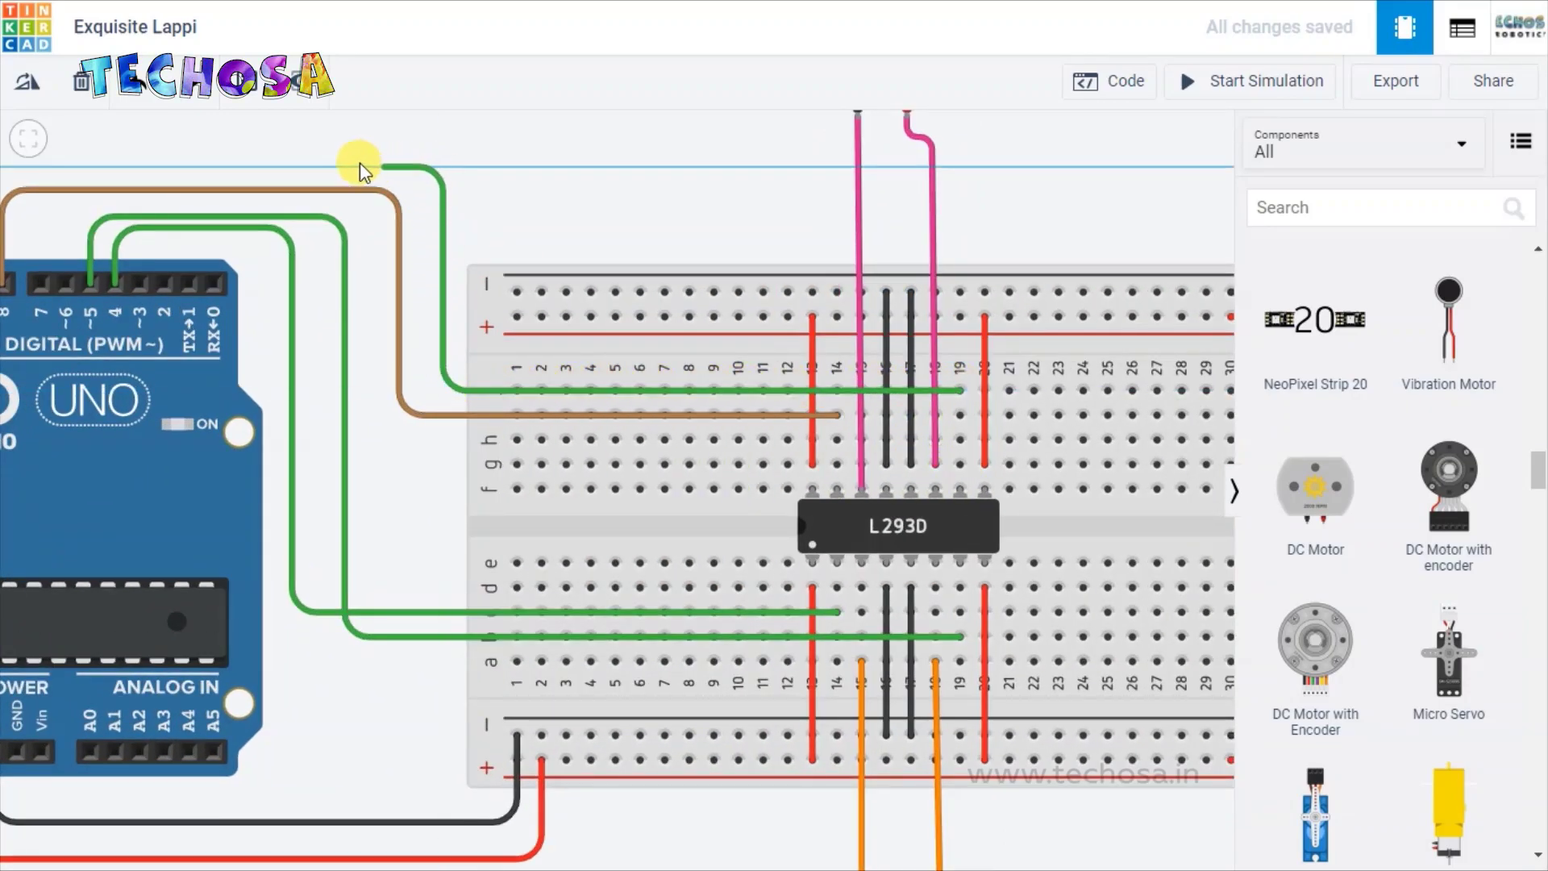
pyautogui.scroll(-1, 84, 167)
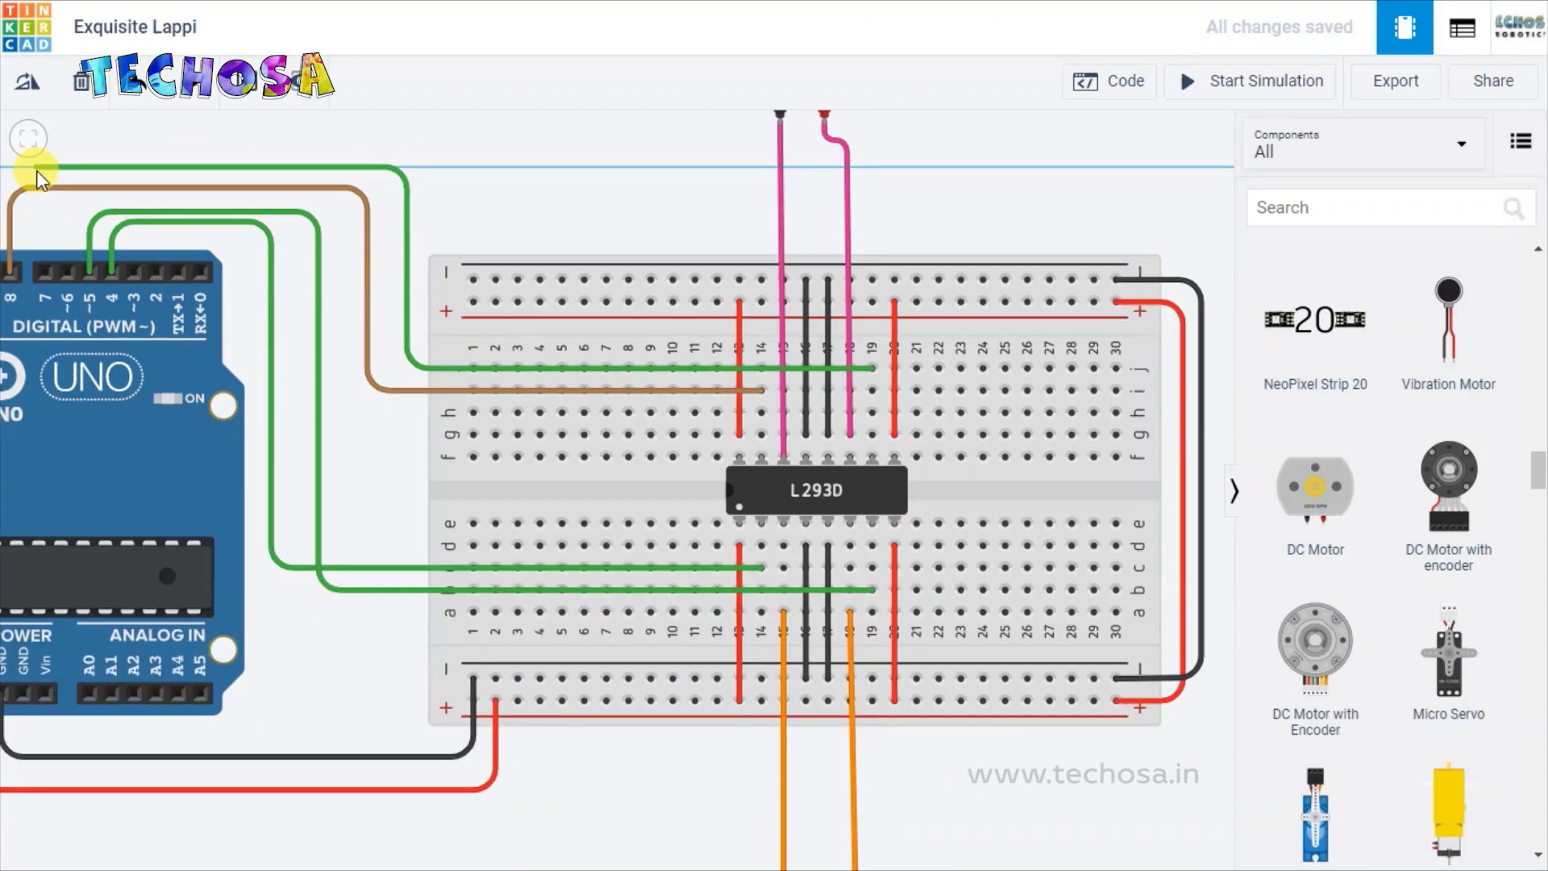
pyautogui.click(28, 139)
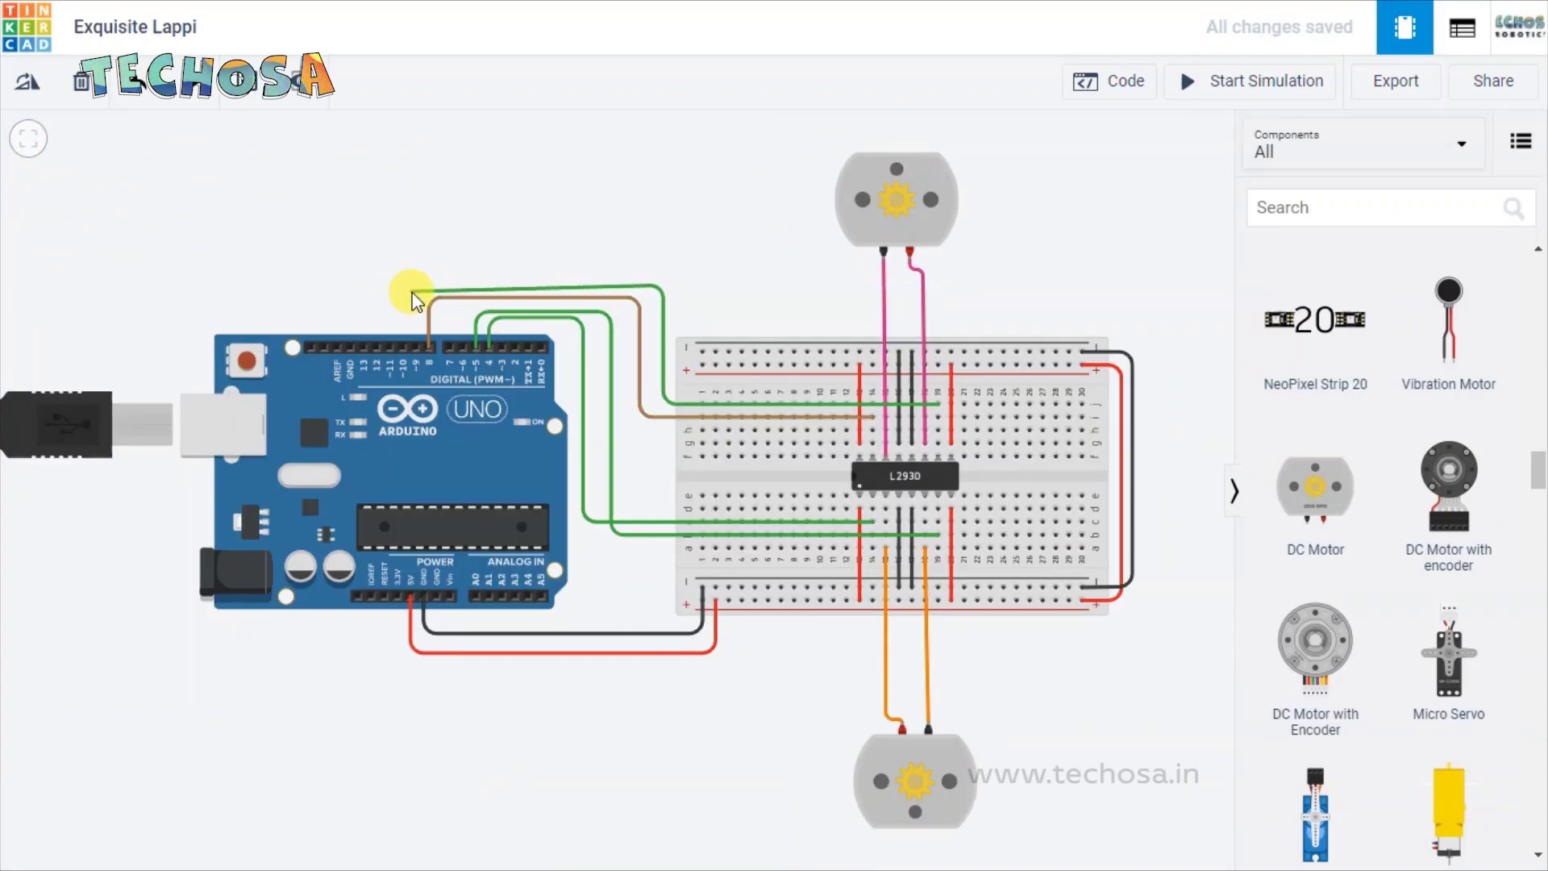
pyautogui.scroll(3, 416, 298)
pyautogui.click(424, 280)
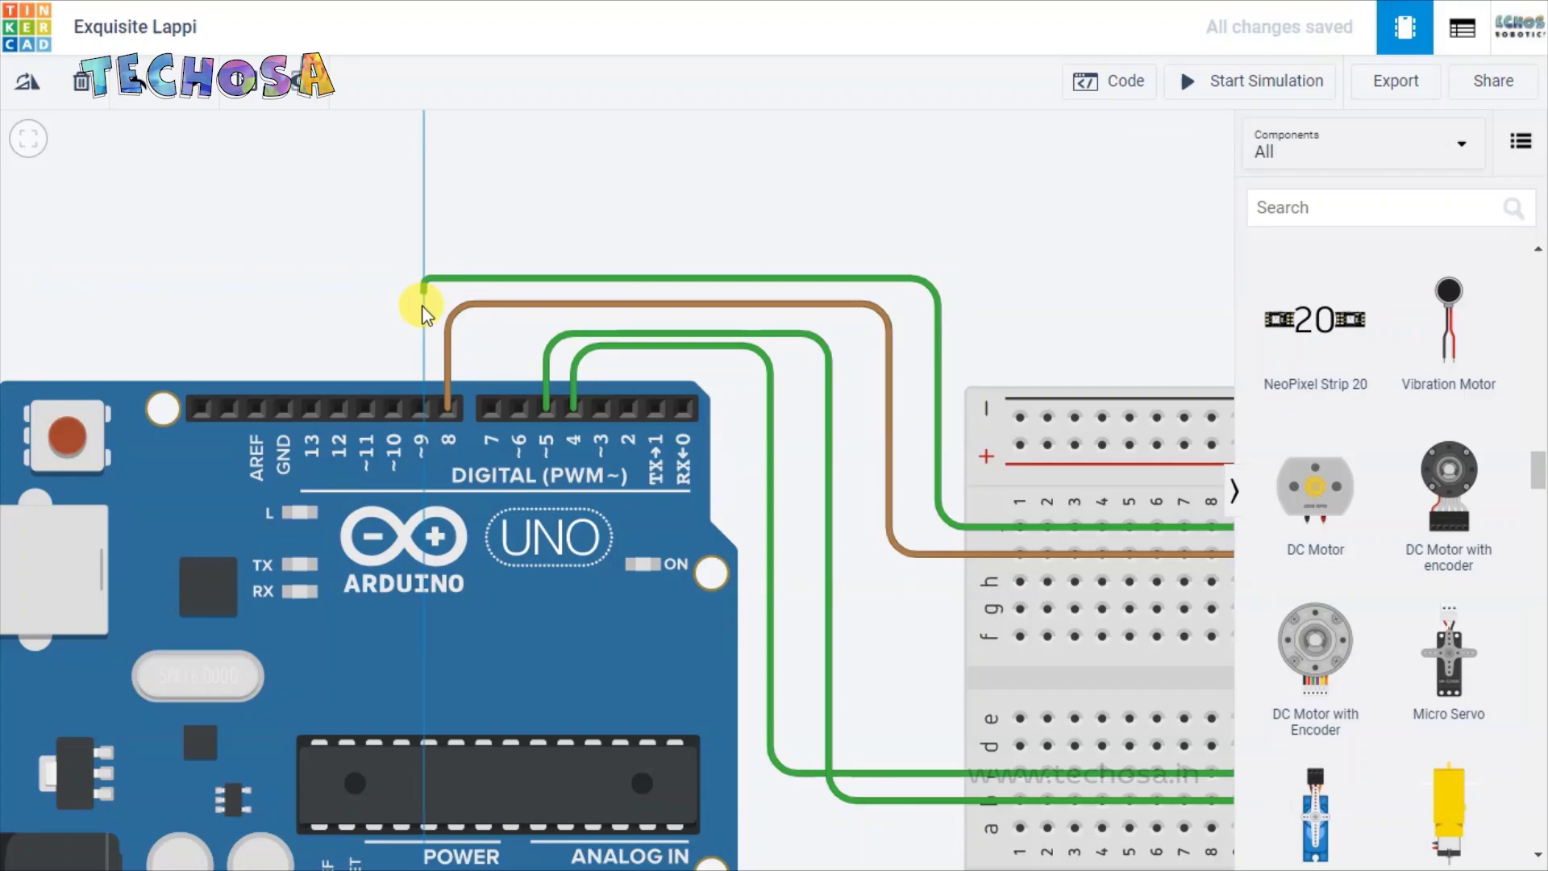
pyautogui.click(416, 396)
pyautogui.click(1087, 186)
pyautogui.click(1022, 394)
pyautogui.click(86, 148)
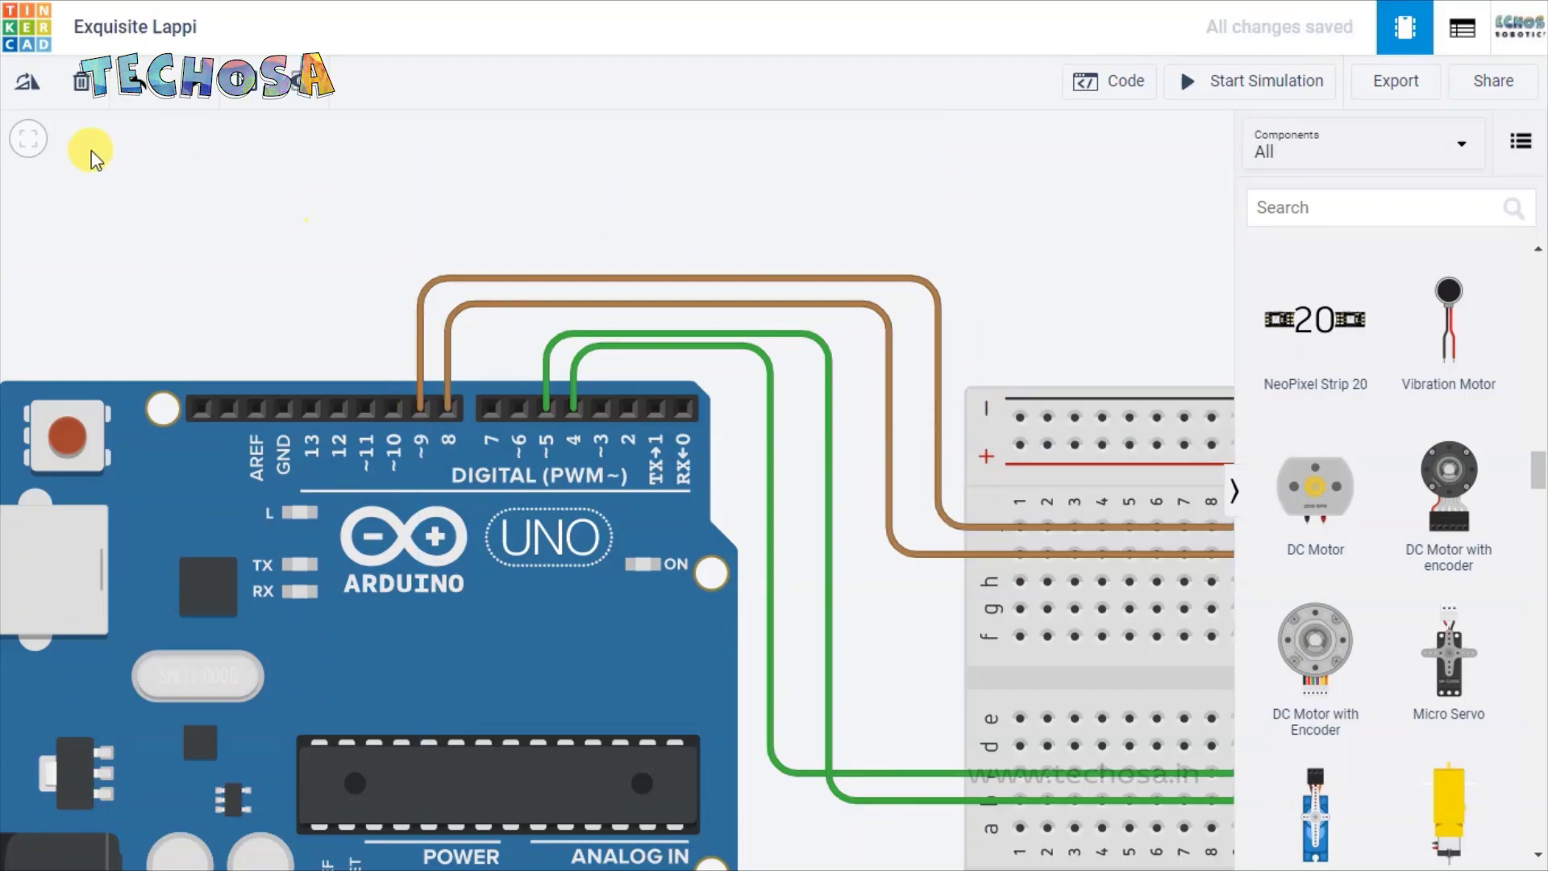
# Step: Open the code editor and duplicate the two pinMode lines at the end of the setup function
pyautogui.click(28, 142)
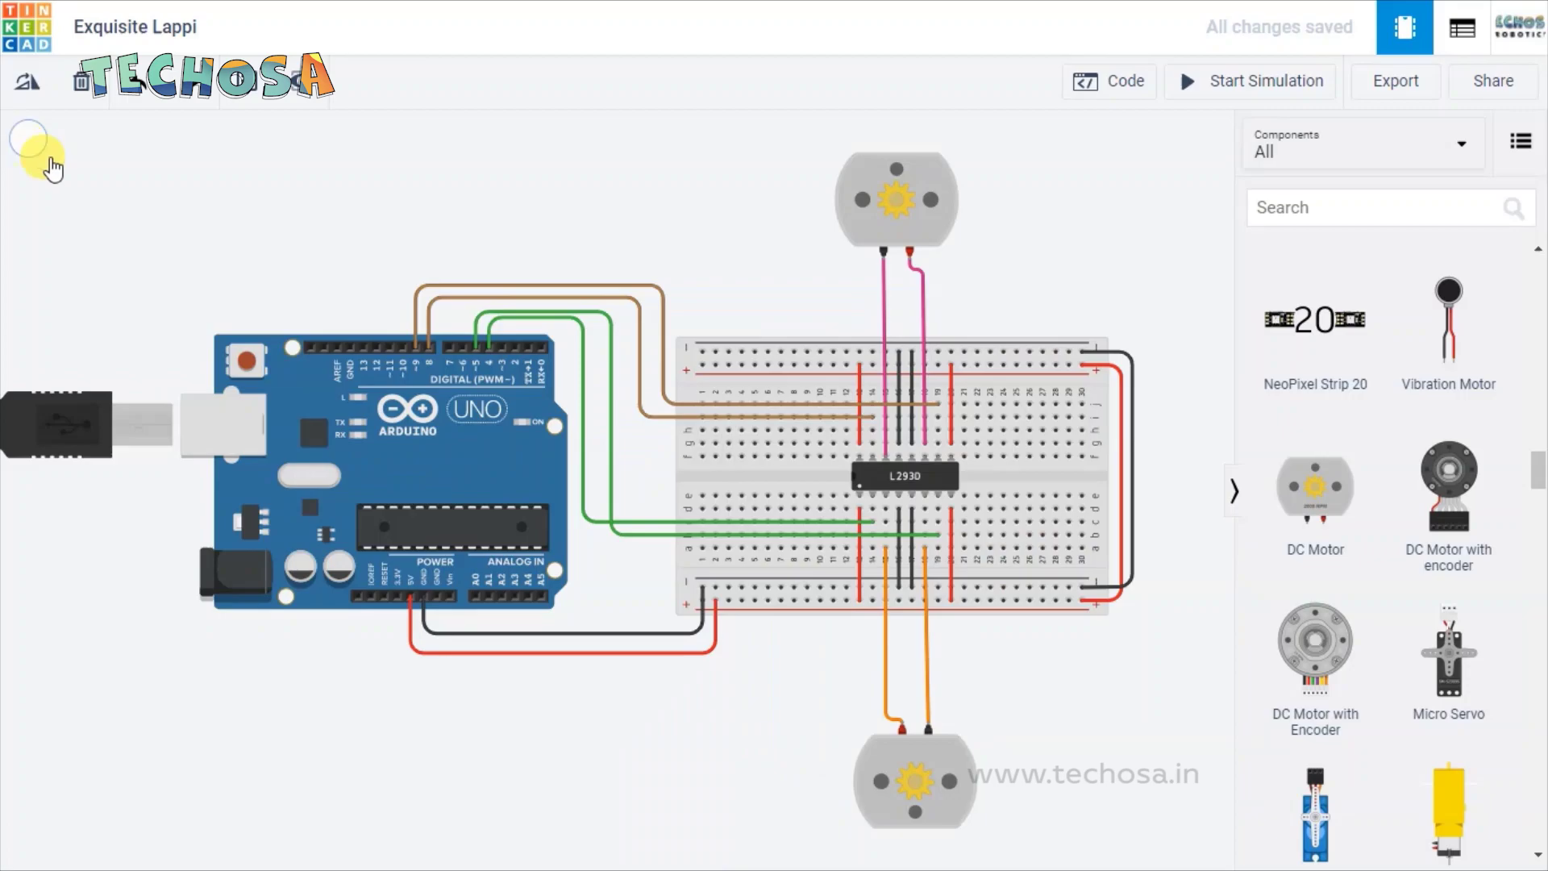
pyautogui.click(1111, 92)
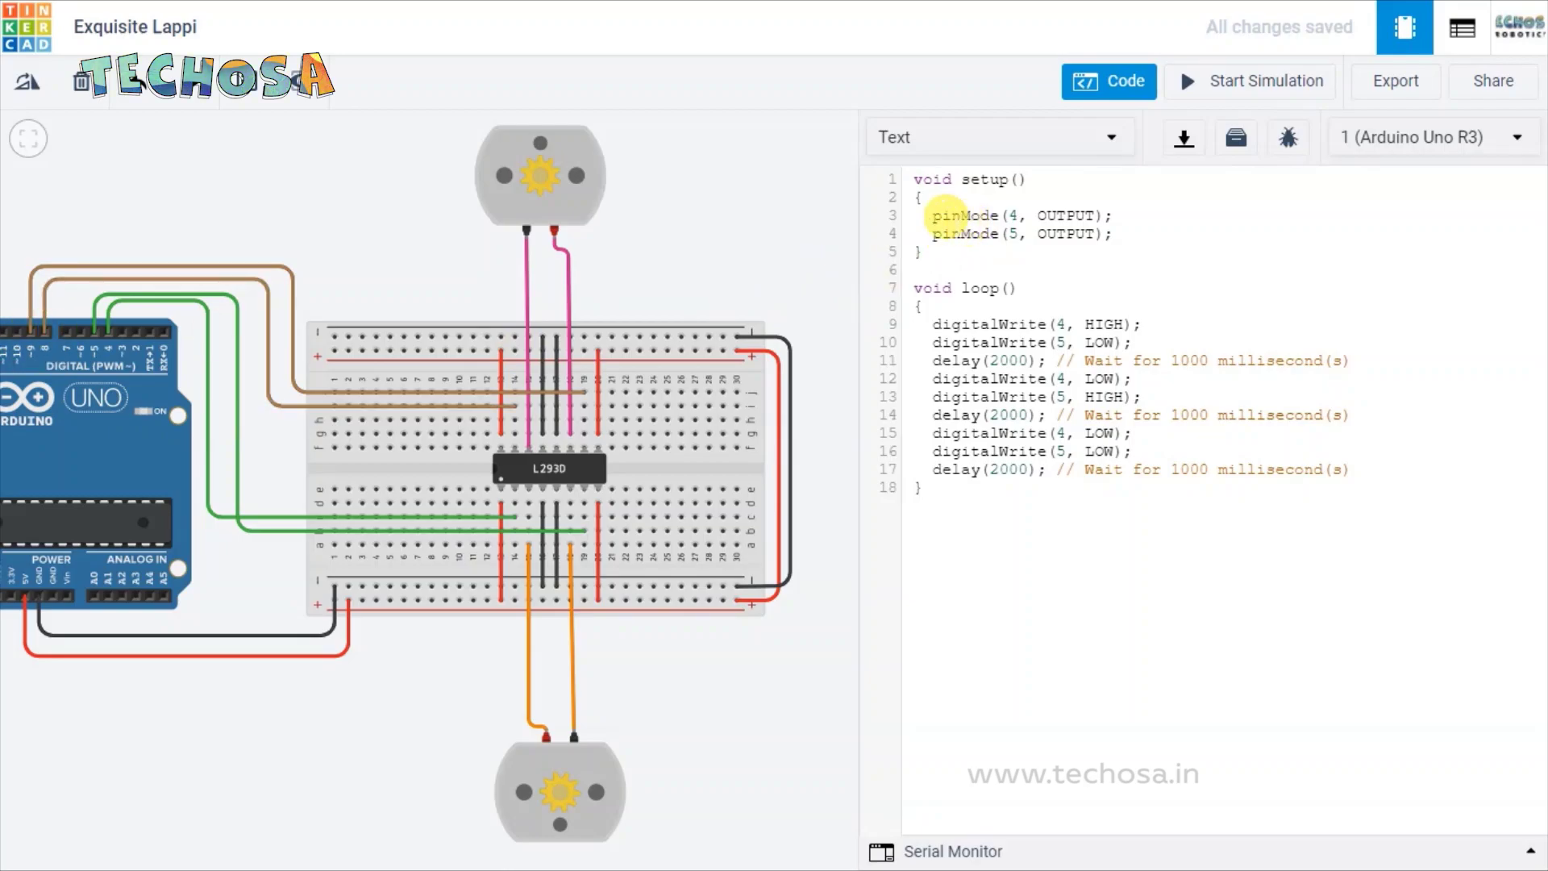
pyautogui.moveTo(932, 215); pyautogui.dragTo(1111, 234)
pyautogui.hotkey('ctrl', 'c')
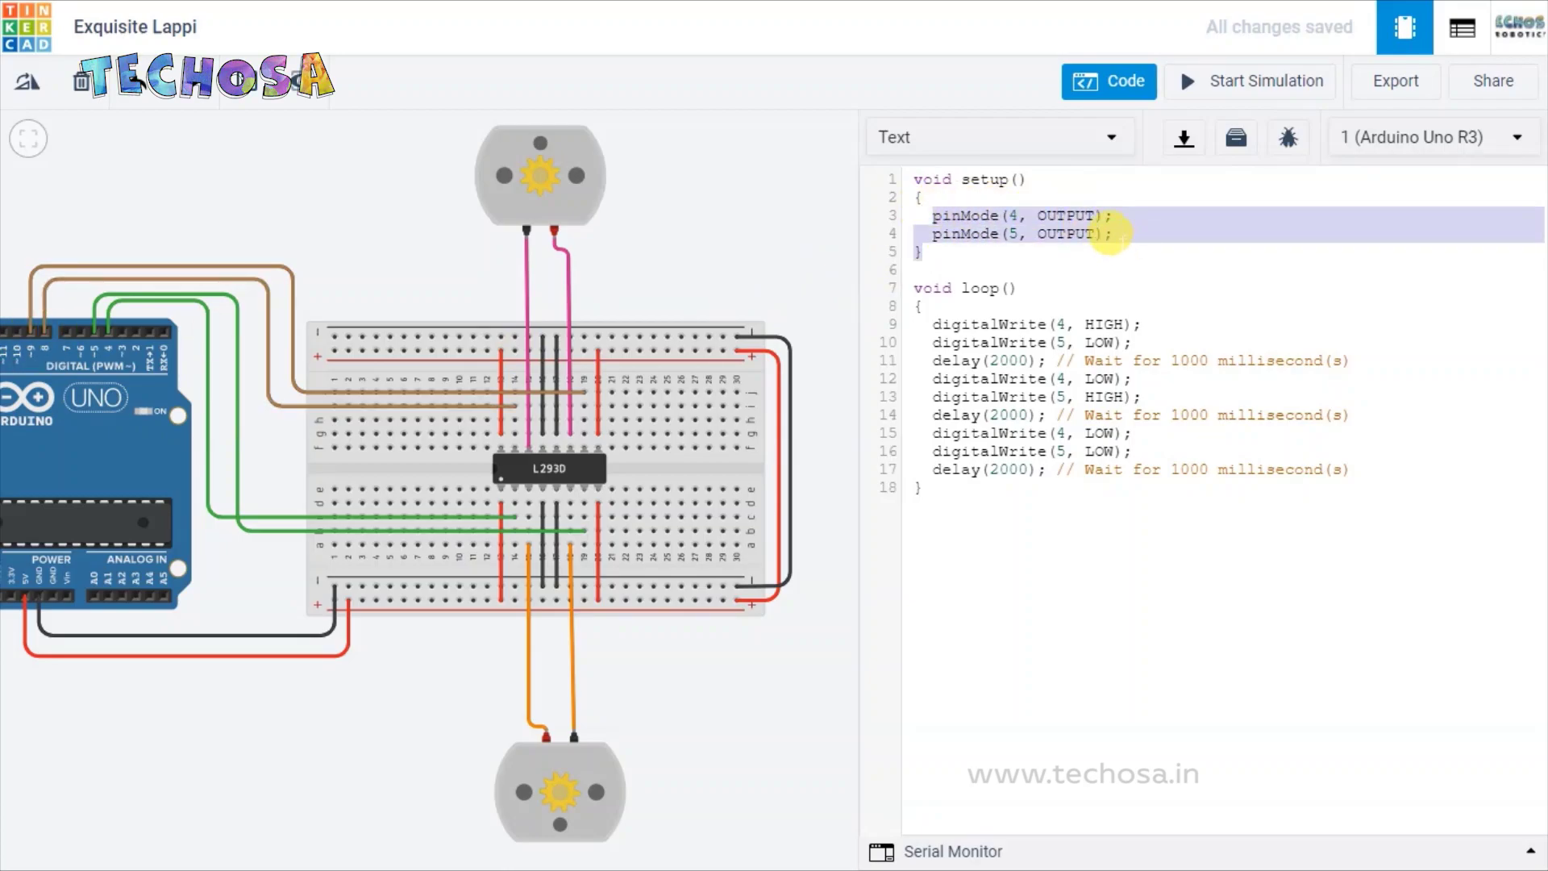
pyautogui.click(1111, 232)
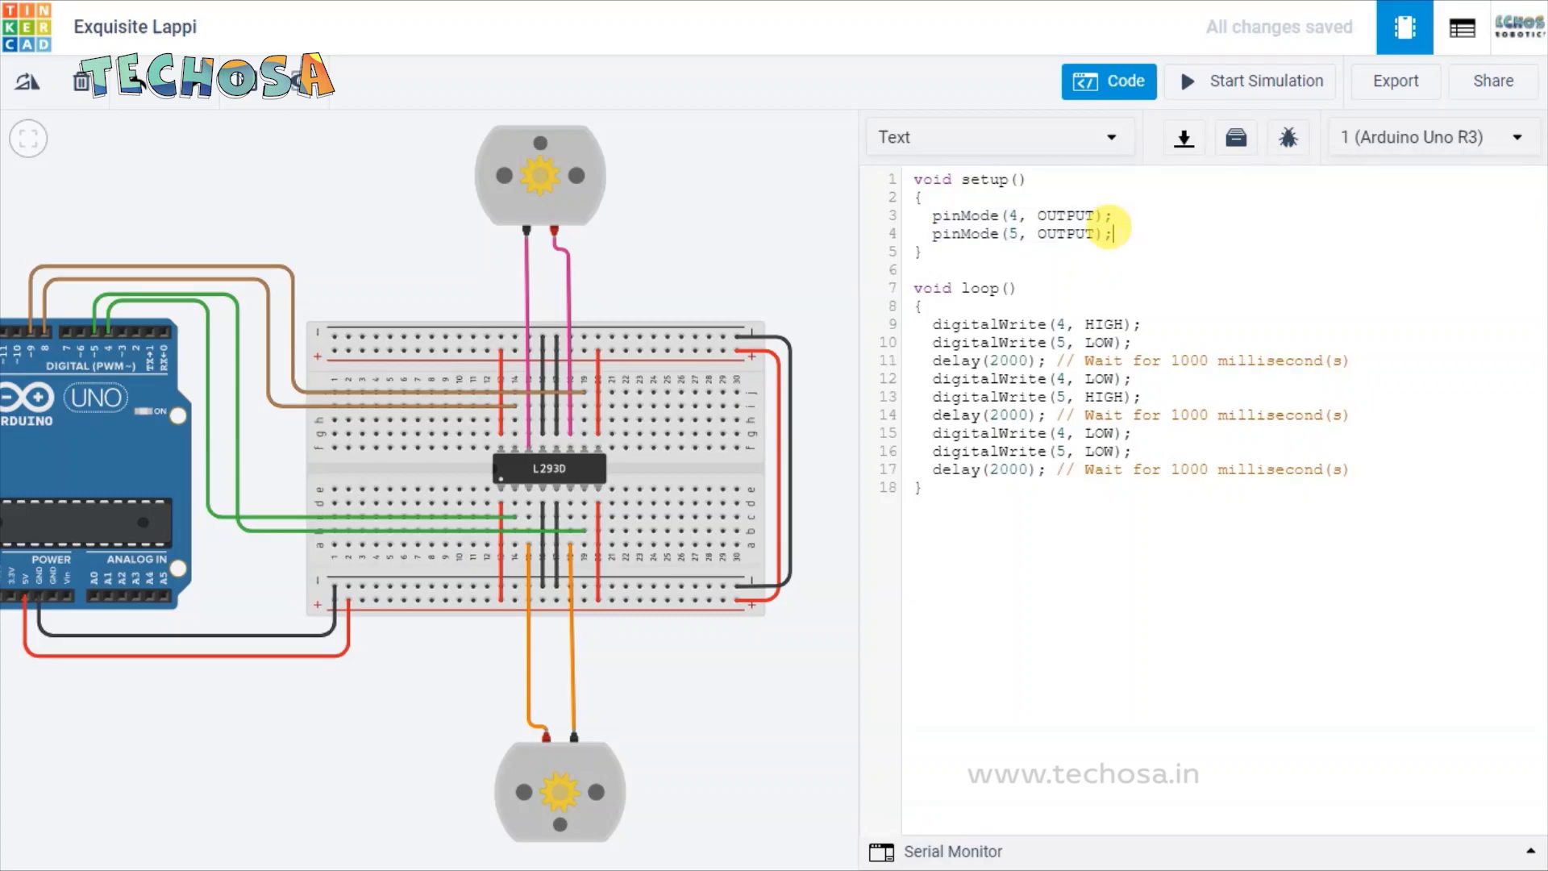
pyautogui.press('Return')
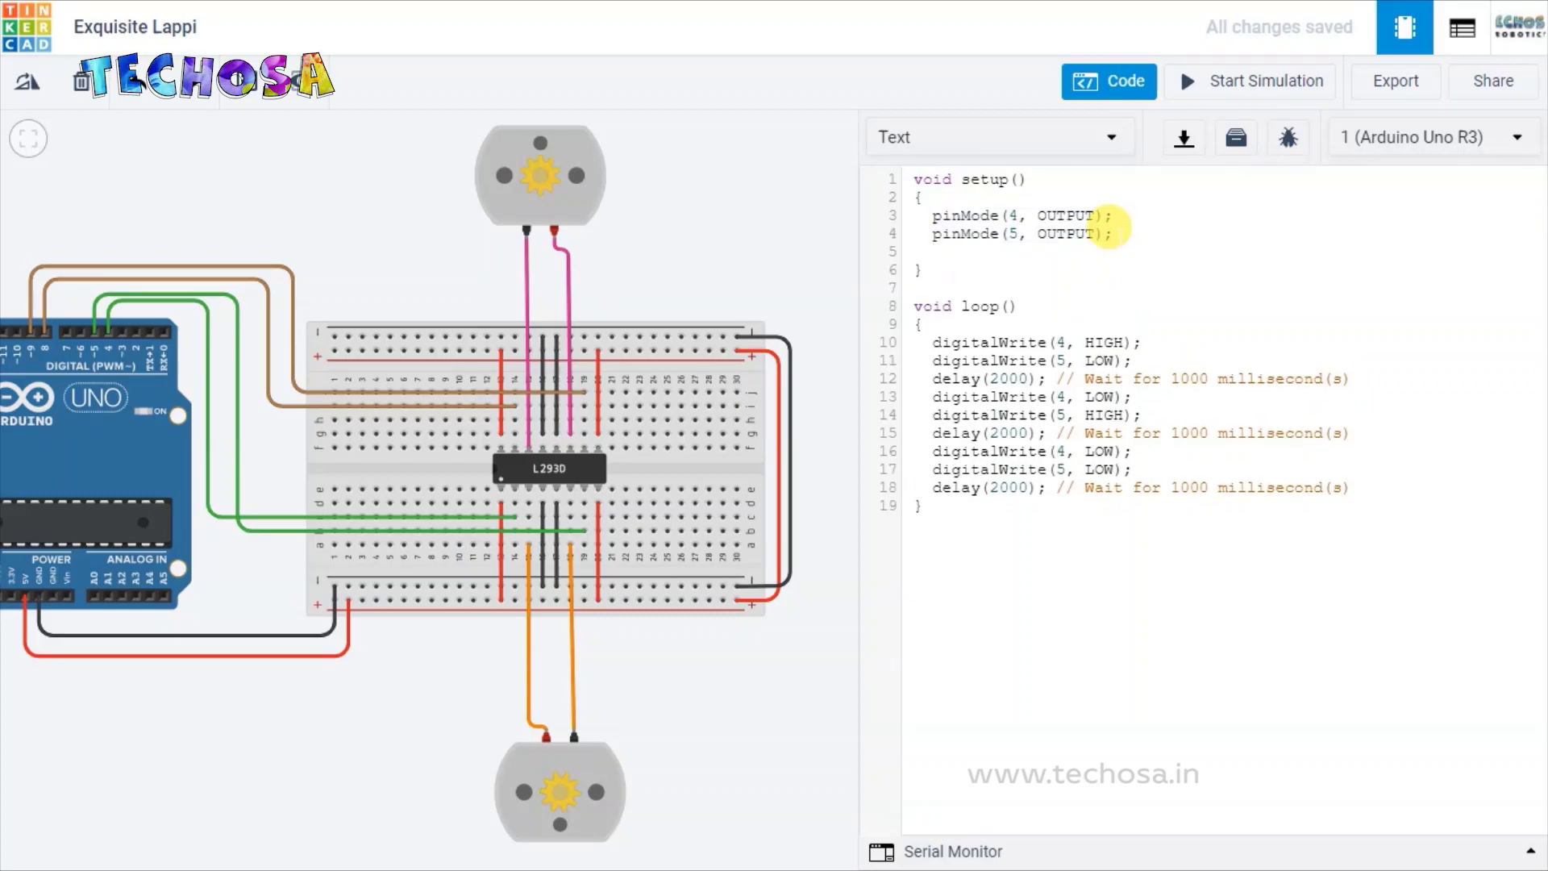
pyautogui.hotkey('ctrl', 'v')
# Step: Change the pin numbers in the two duplicated pinMode lines to 8 and 9
pyautogui.click(1018, 251)
pyautogui.press('BackSpace')
pyautogui.write('8')
pyautogui.click(1017, 269)
pyautogui.press('BackSpace')
pyautogui.write('9')
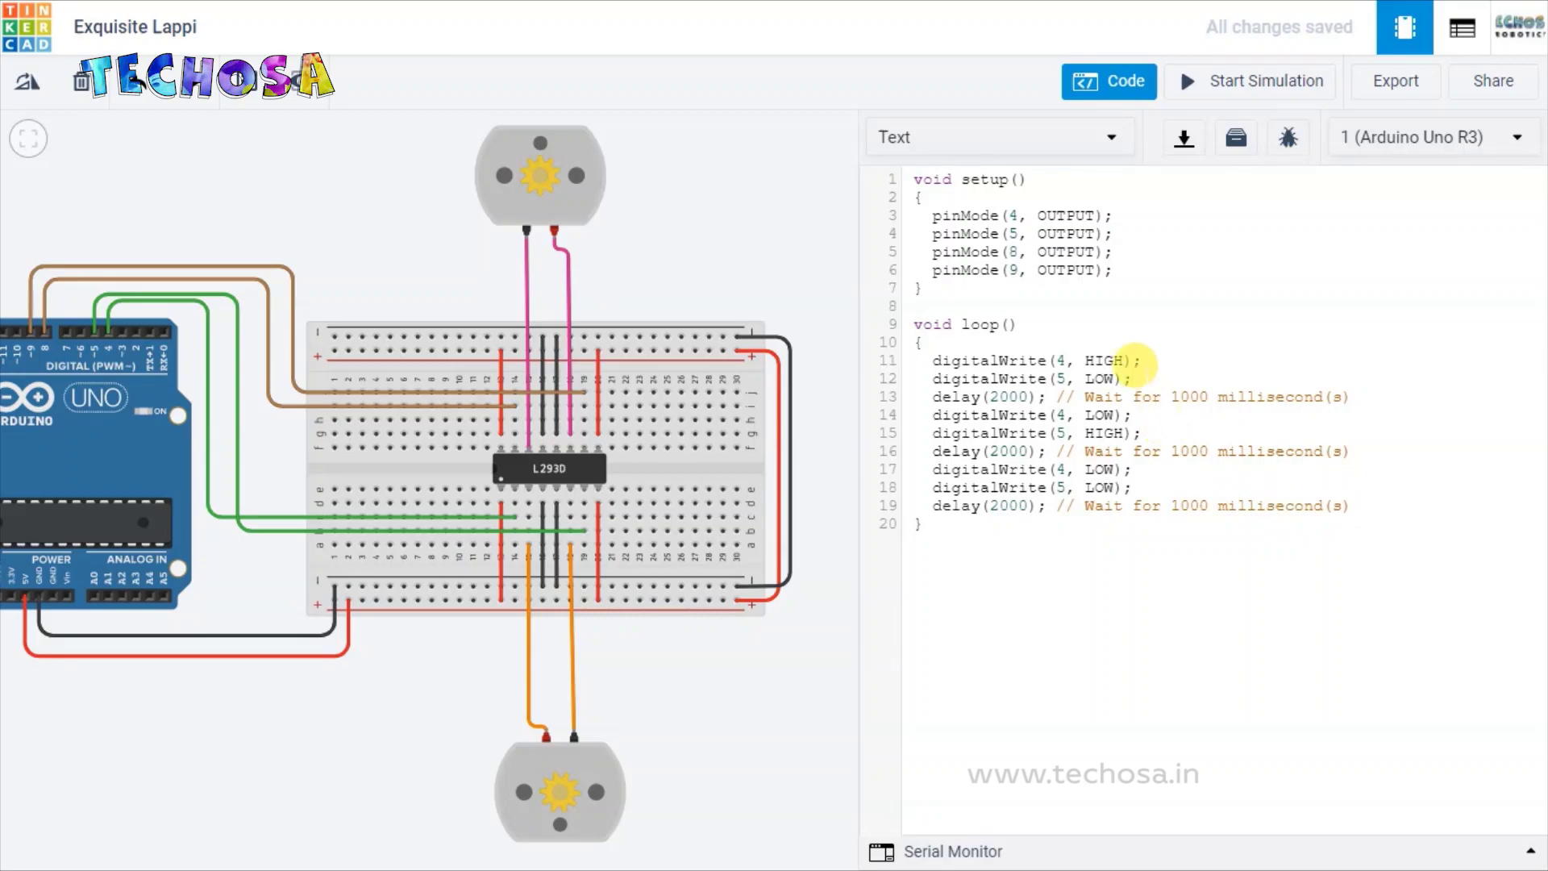
# Step: Duplicate the first two digitalWrite lines of the loop just before the first delay
pyautogui.click(1135, 369)
pyautogui.press('Return')
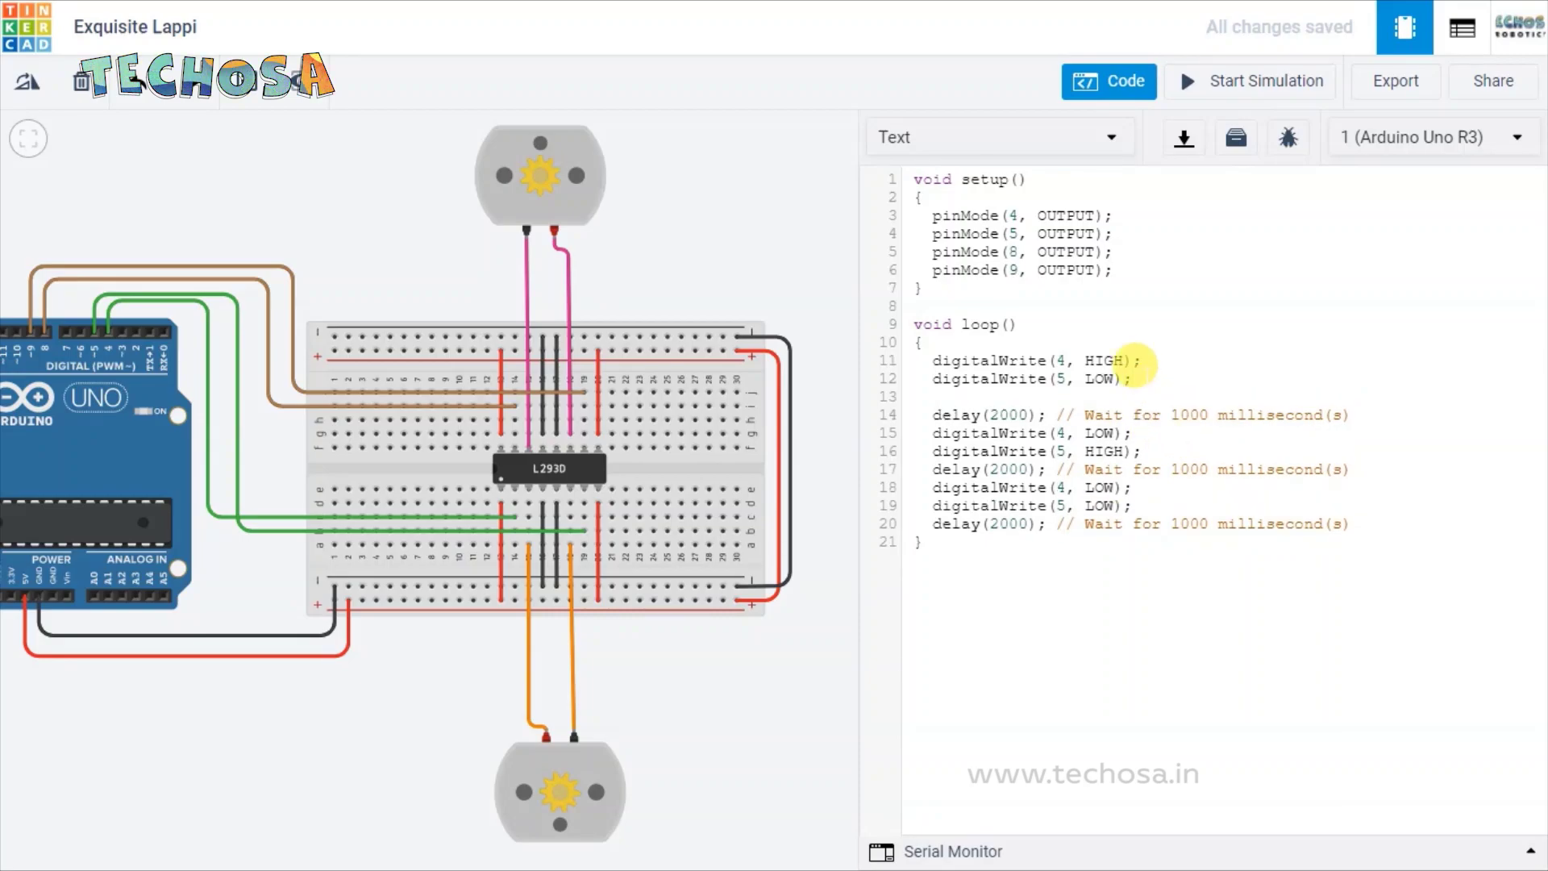
pyautogui.moveTo(927, 360); pyautogui.dragTo(1129, 373)
pyautogui.hotkey('ctrl', 'c')
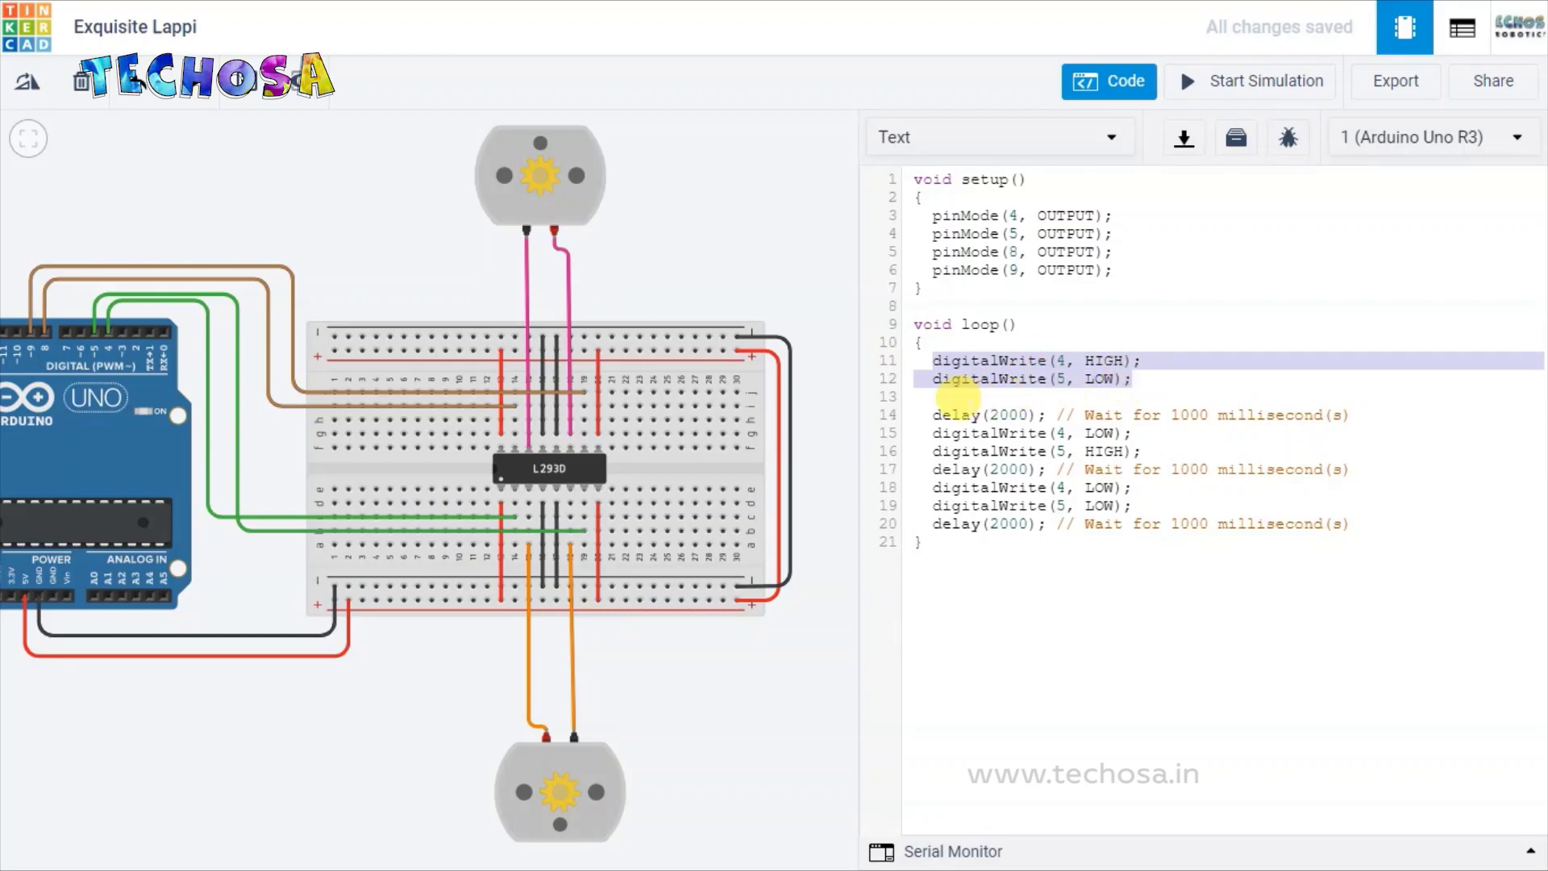
pyautogui.click(1048, 413)
pyautogui.hotkey('ctrl', 'v')
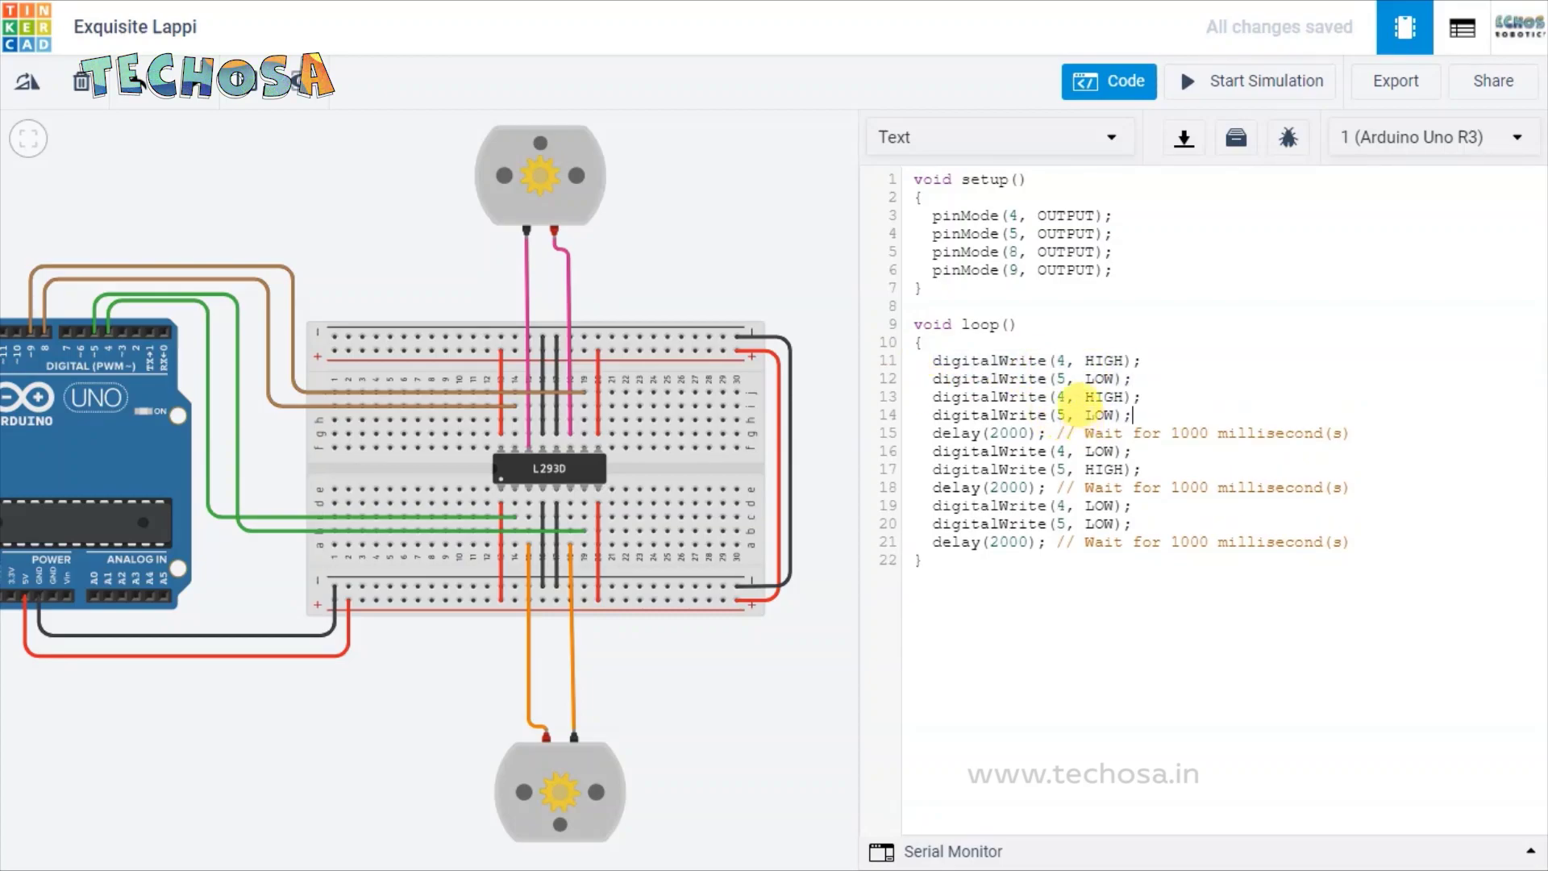
# Step: Change the duplicated lines before the first delay to digitalWrite(8, HIGH) and digitalWrite(9, LOW)
pyautogui.click(1066, 396)
pyautogui.press('BackSpace')
pyautogui.write('8')
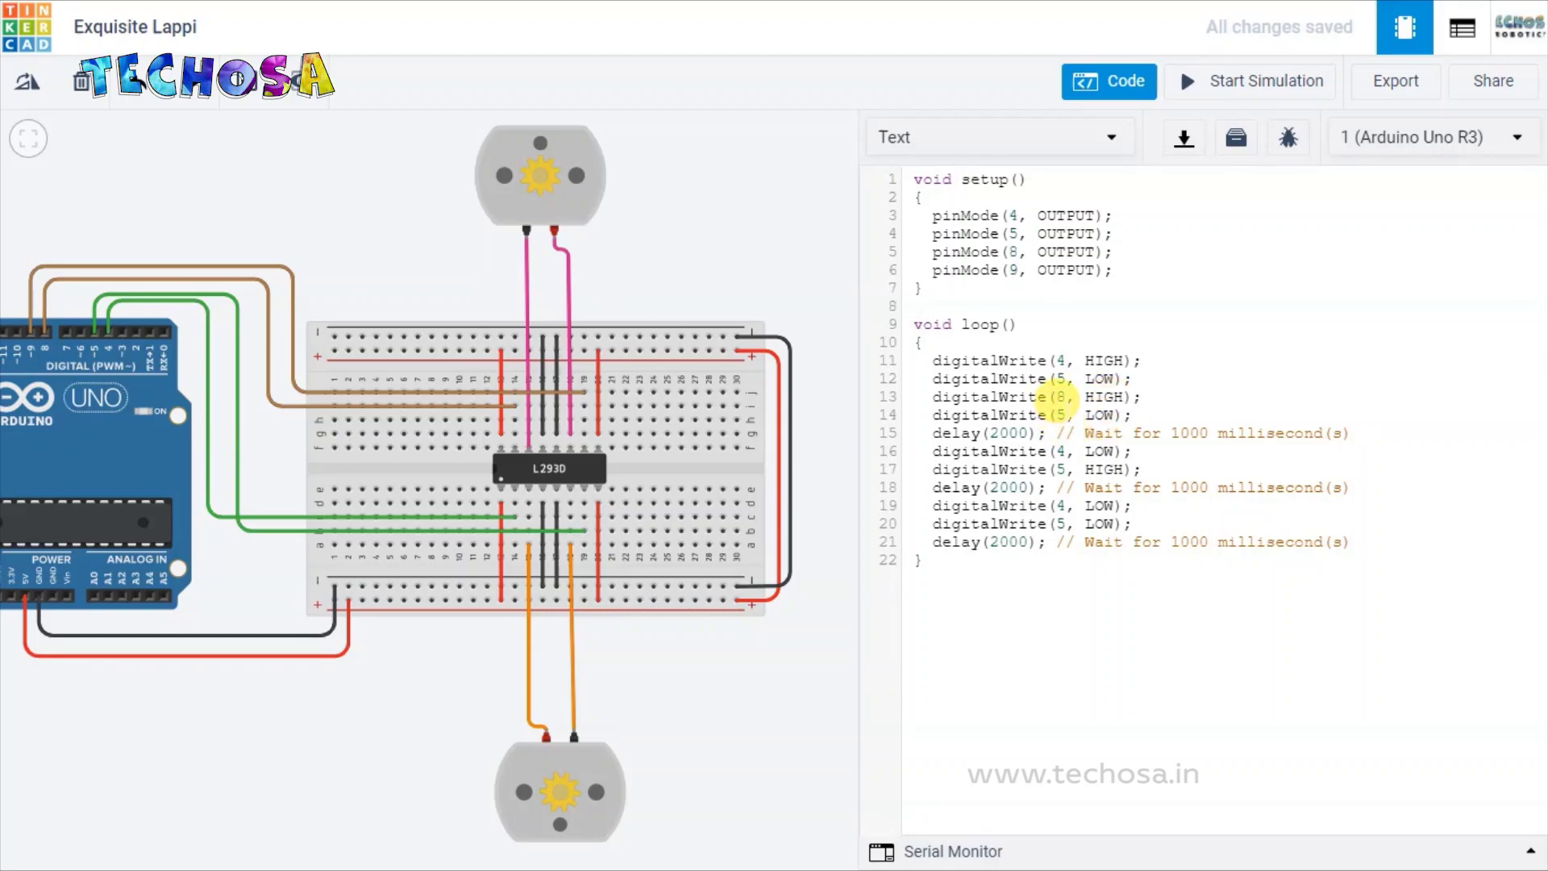
pyautogui.click(1064, 415)
pyautogui.press('BackSpace')
pyautogui.write('9')
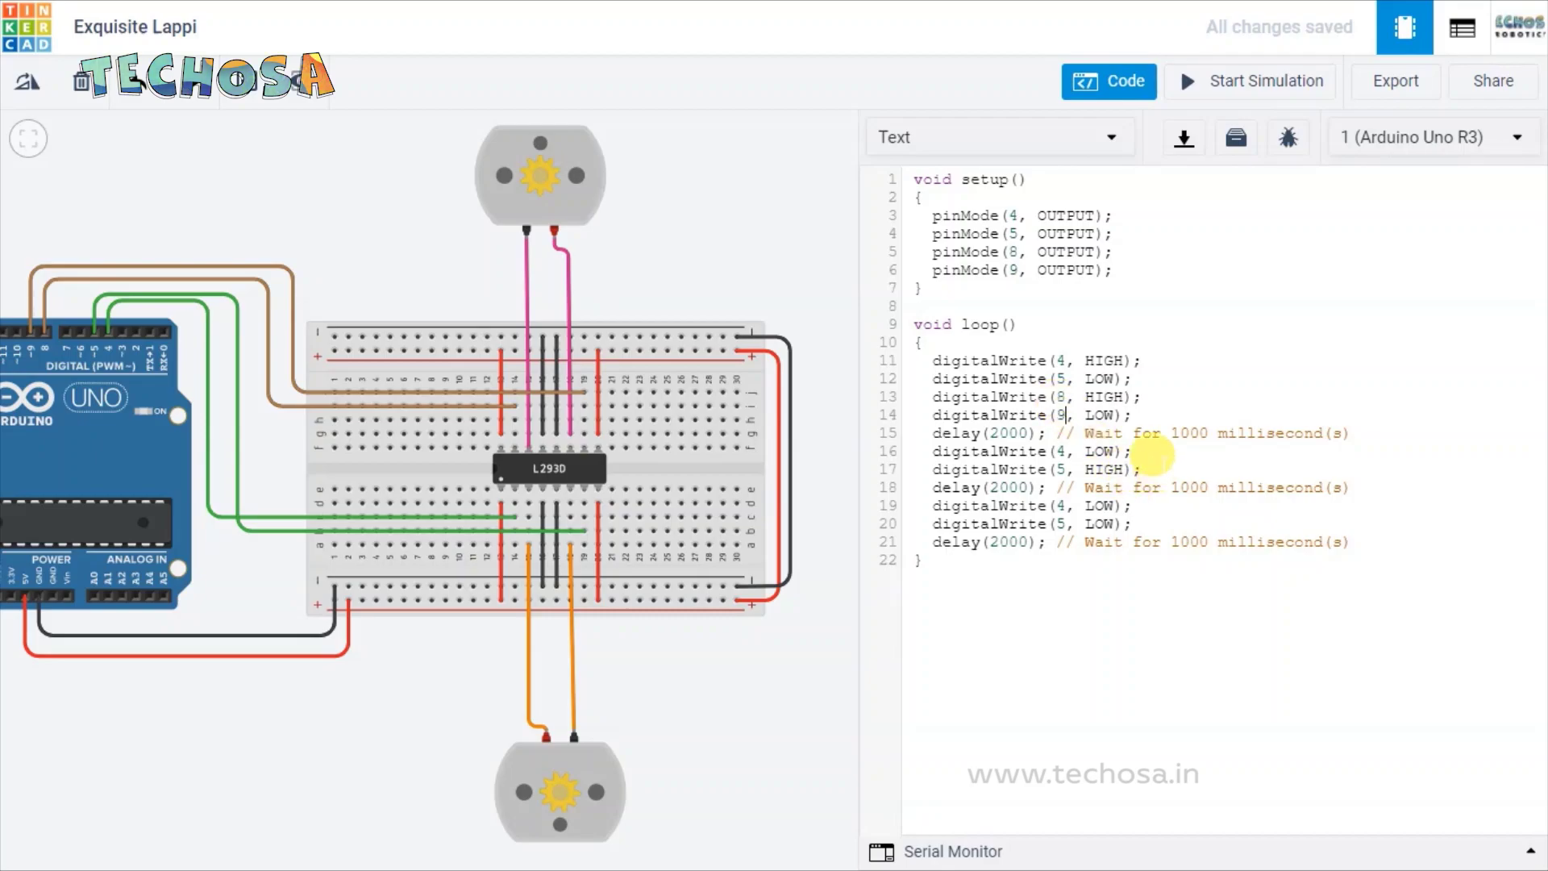
# Step: Paste the copied digitalWrite pair before the second delay and change its pin numbers to 8 and 9
pyautogui.press('Return')
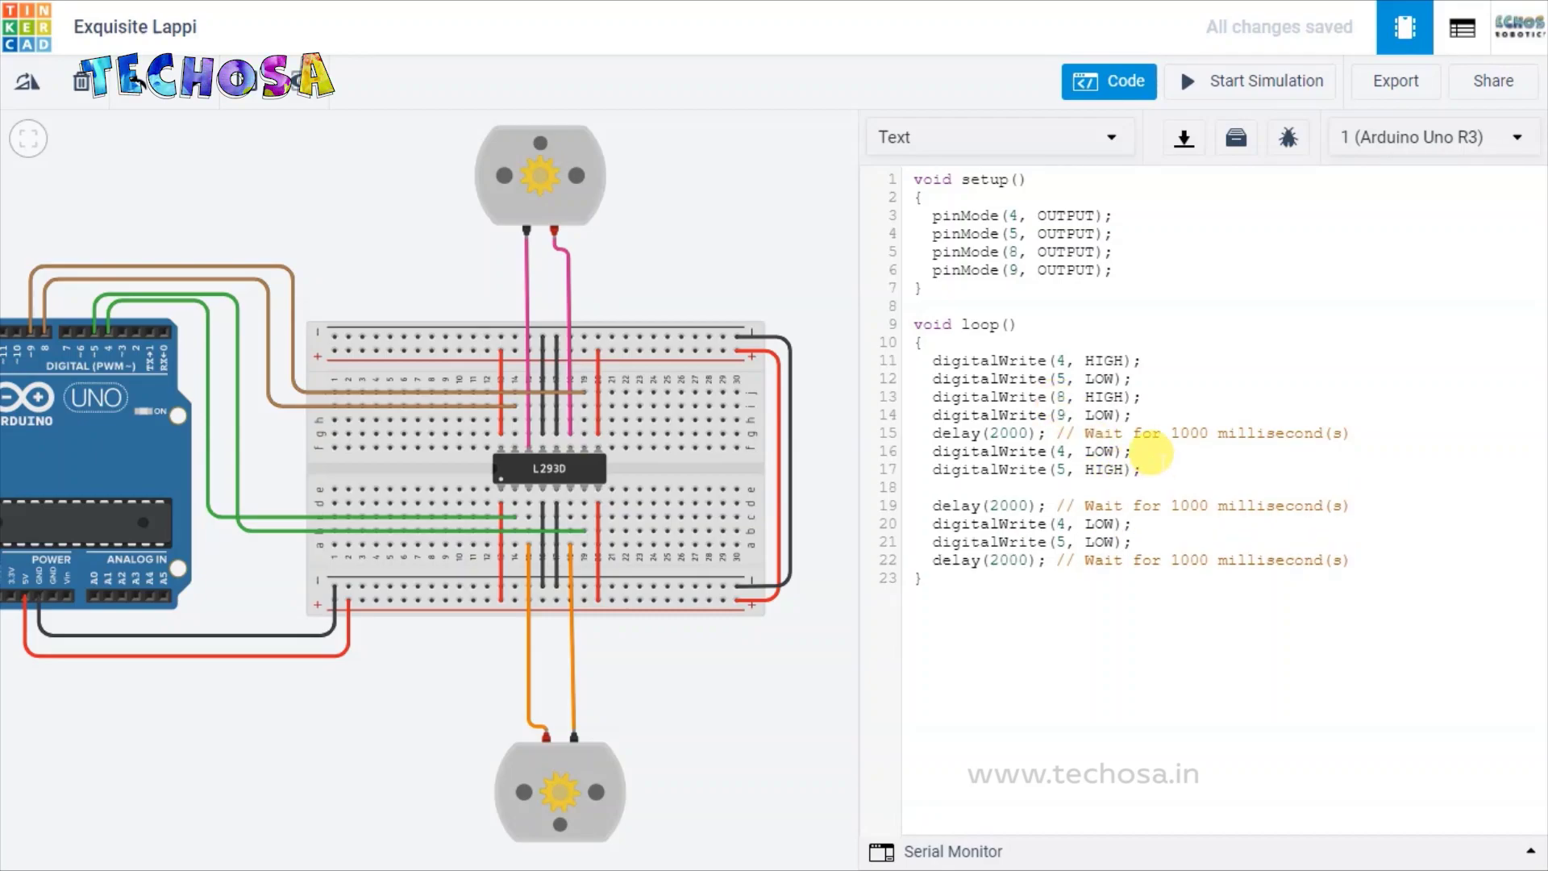
pyautogui.hotkey('ctrl', 'v')
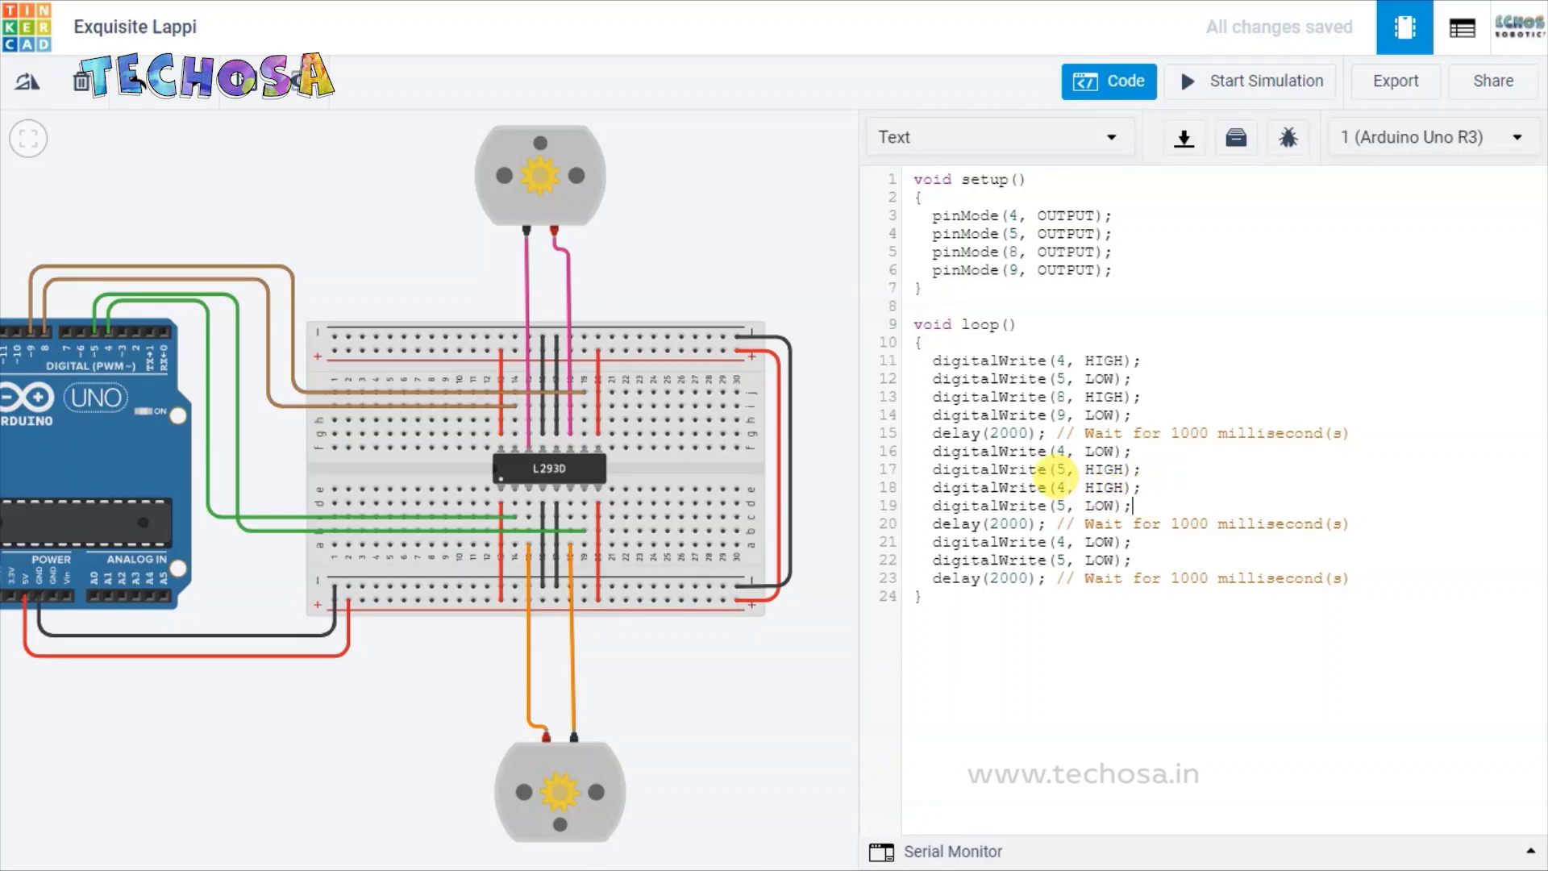
pyautogui.doubleClick(1059, 484)
pyautogui.write('8')
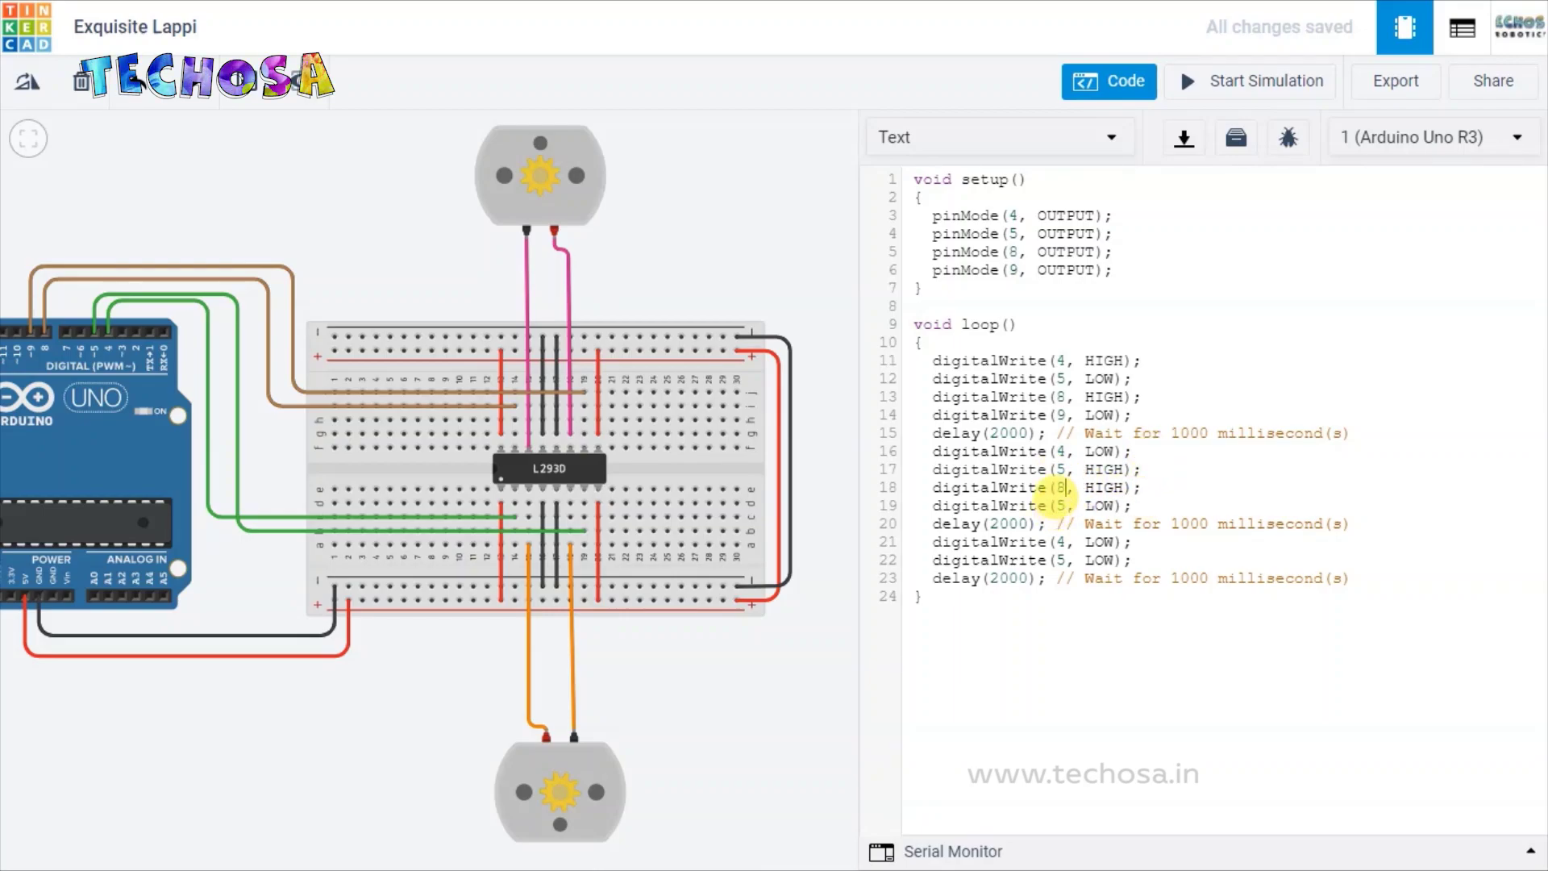
pyautogui.doubleClick(1059, 504)
pyautogui.write('9')
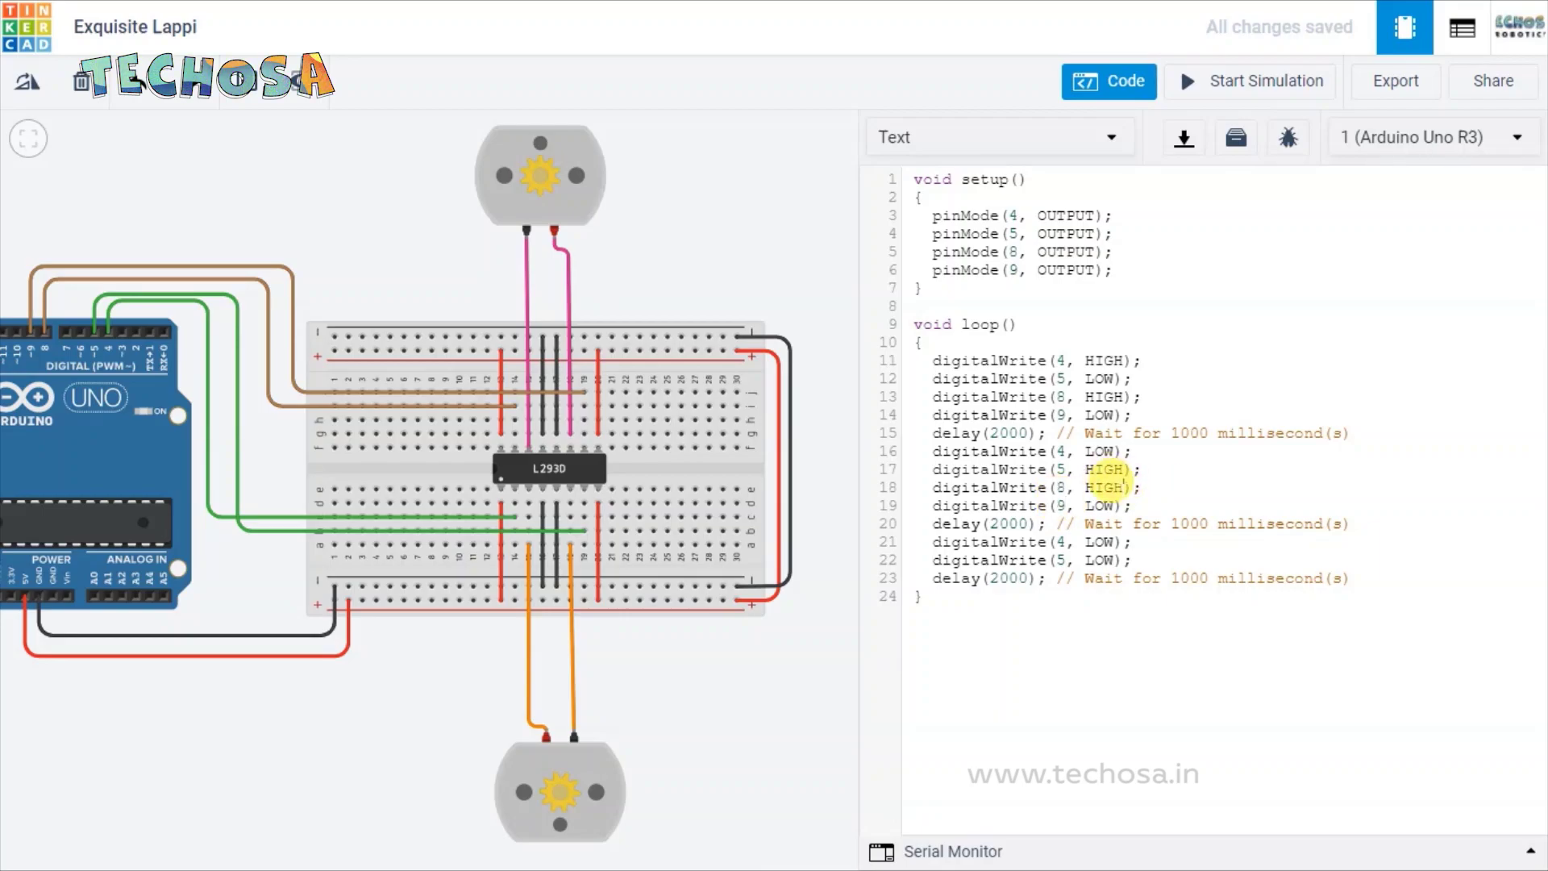
# Step: Set pin 8 to LOW and pin 9 to HIGH in the lines before the second delay
pyautogui.press('BackSpace')
pyautogui.press('BackSpace')
pyautogui.press('BackSpace')
pyautogui.write('LOW')
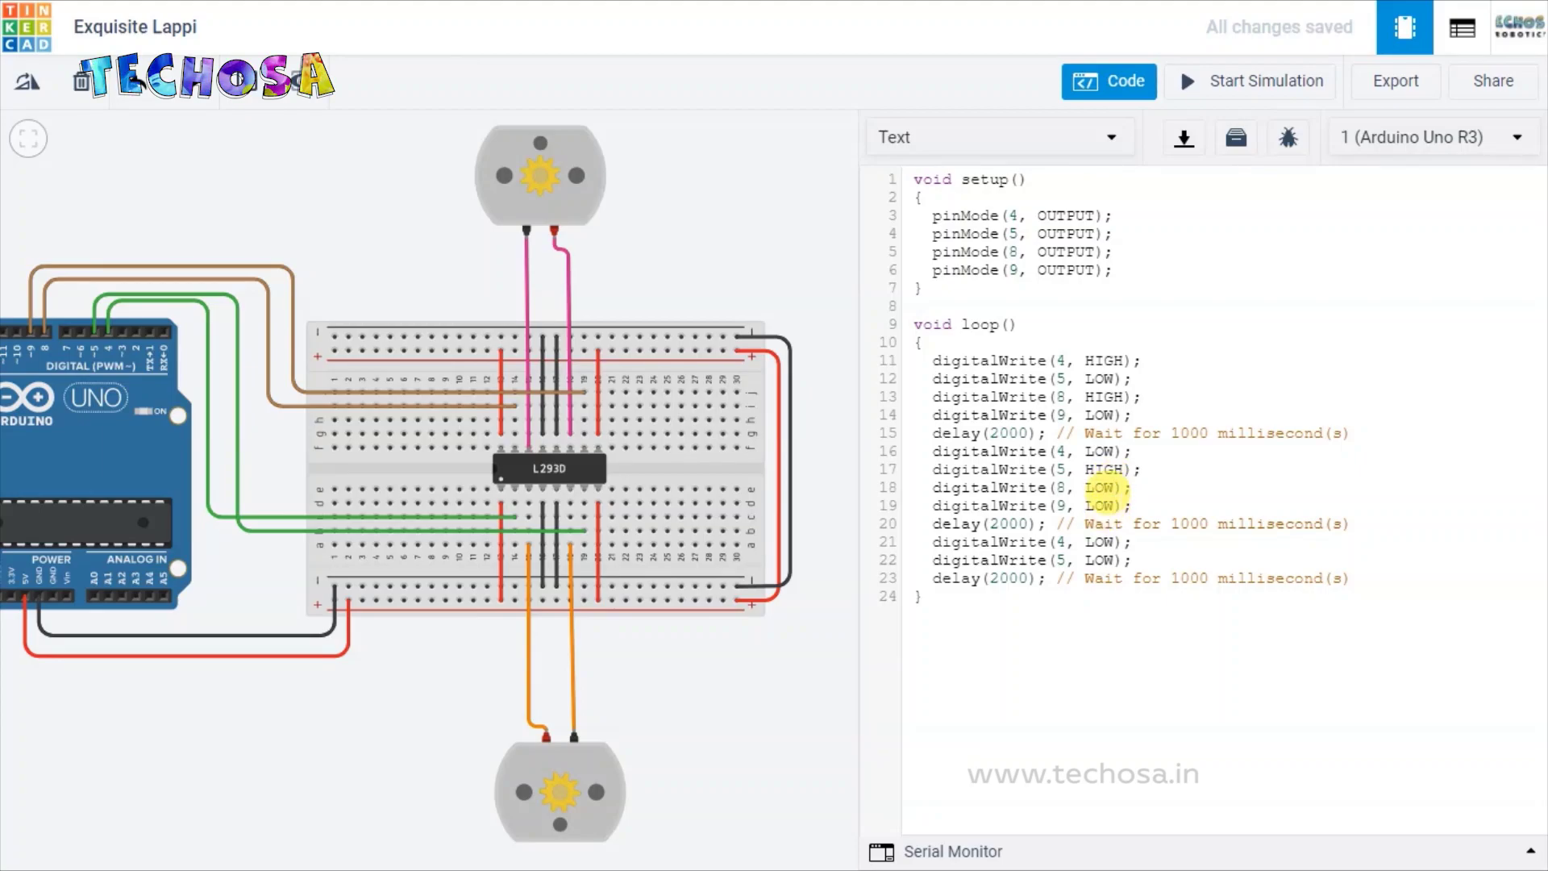
pyautogui.press('BackSpace')
pyautogui.press('BackSpace')
pyautogui.press('BackSpace')
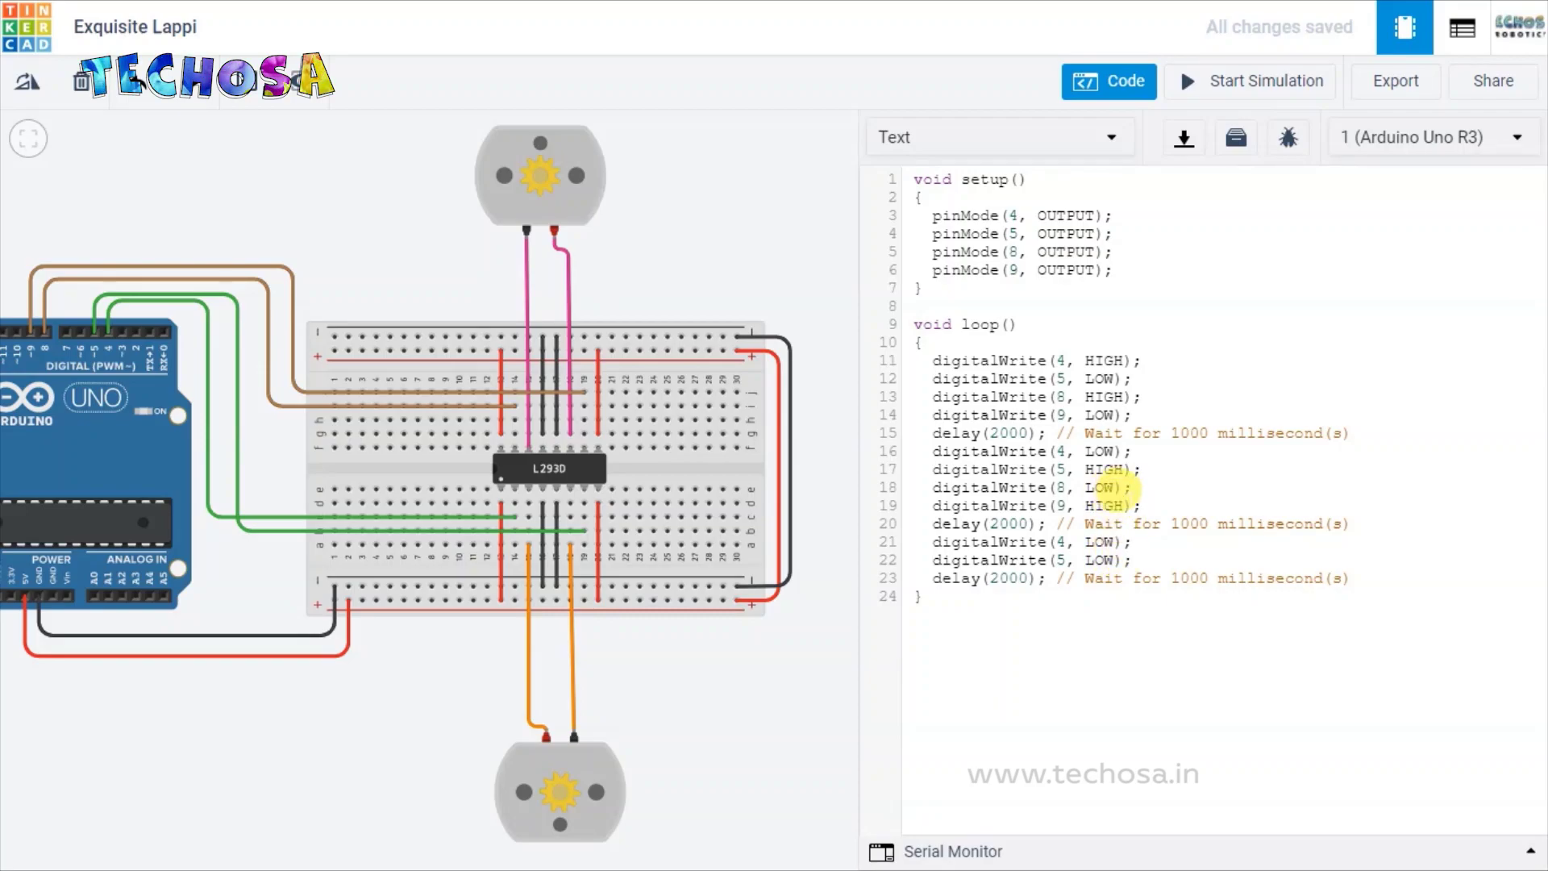
# Step: Copy the pin 8 and 9 digitalWrite lines before the last delay, align their indentation, and set pin 9 to LOW
pyautogui.moveTo(1141, 505); pyautogui.dragTo(895, 478)
pyautogui.hotkey('ctrl', 'c')
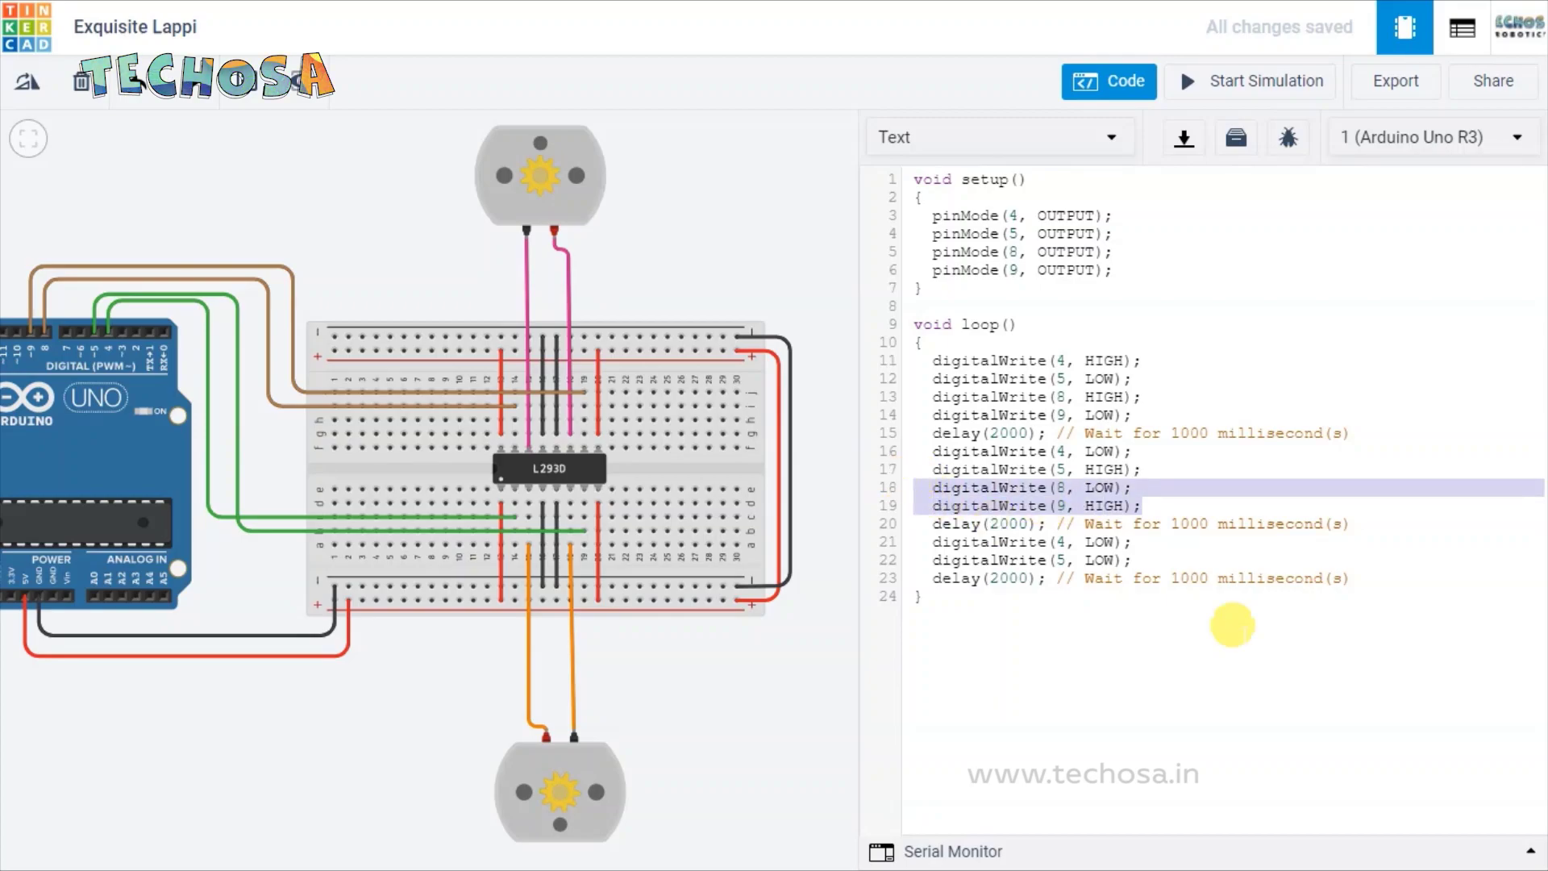
pyautogui.click(1143, 555)
pyautogui.press('Return')
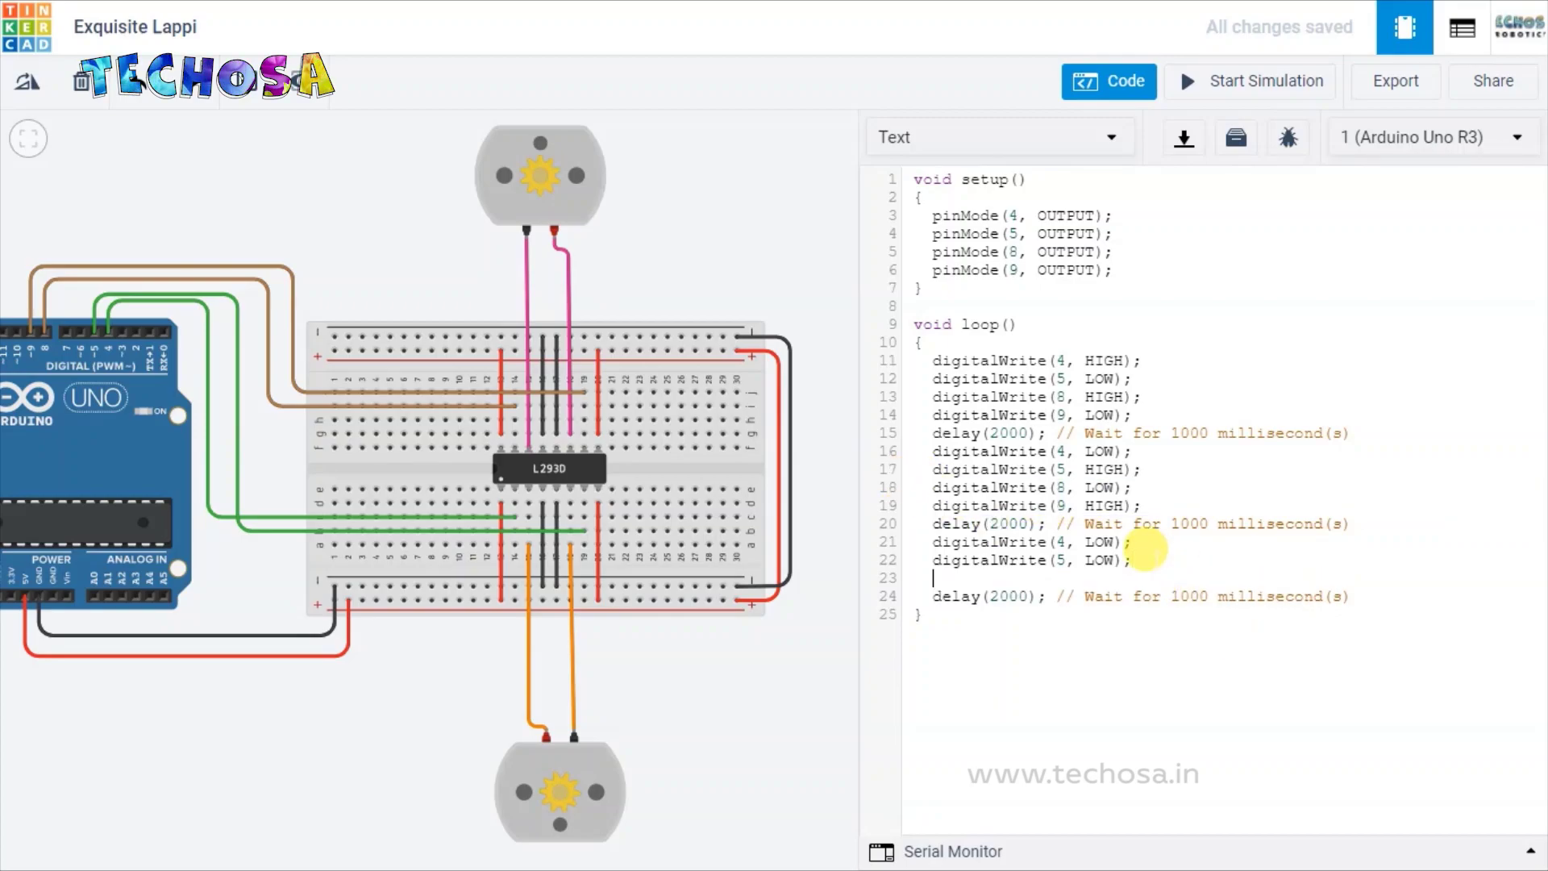
pyautogui.hotkey('ctrl', 'v')
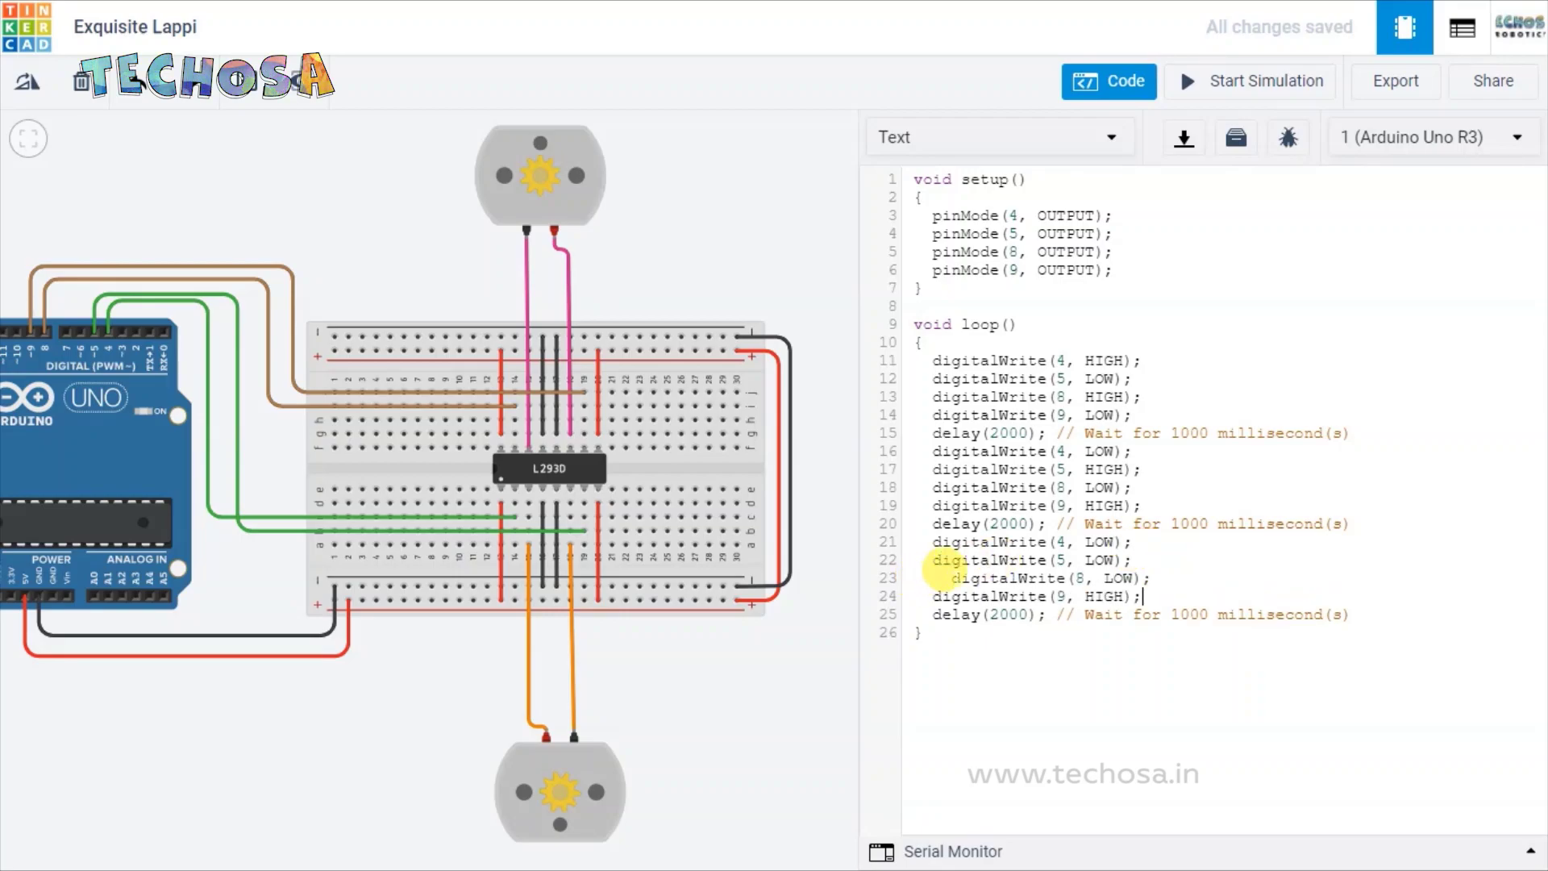
pyautogui.press('BackSpace')
pyautogui.press('BackSpace')
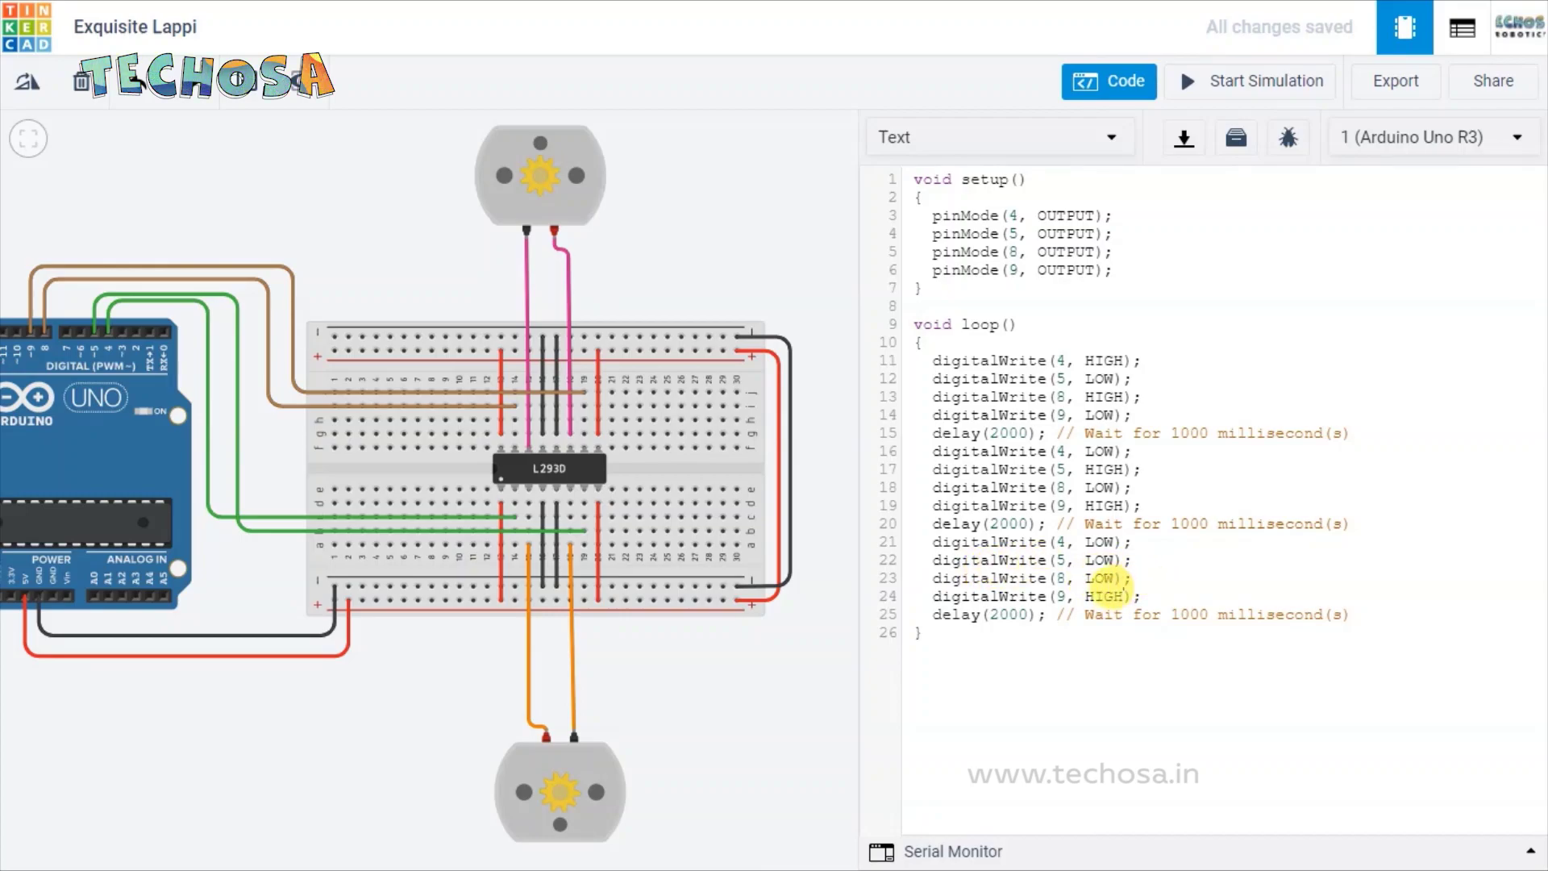
pyautogui.press('BackSpace')
pyautogui.press('BackSpace')
pyautogui.write('LOW')
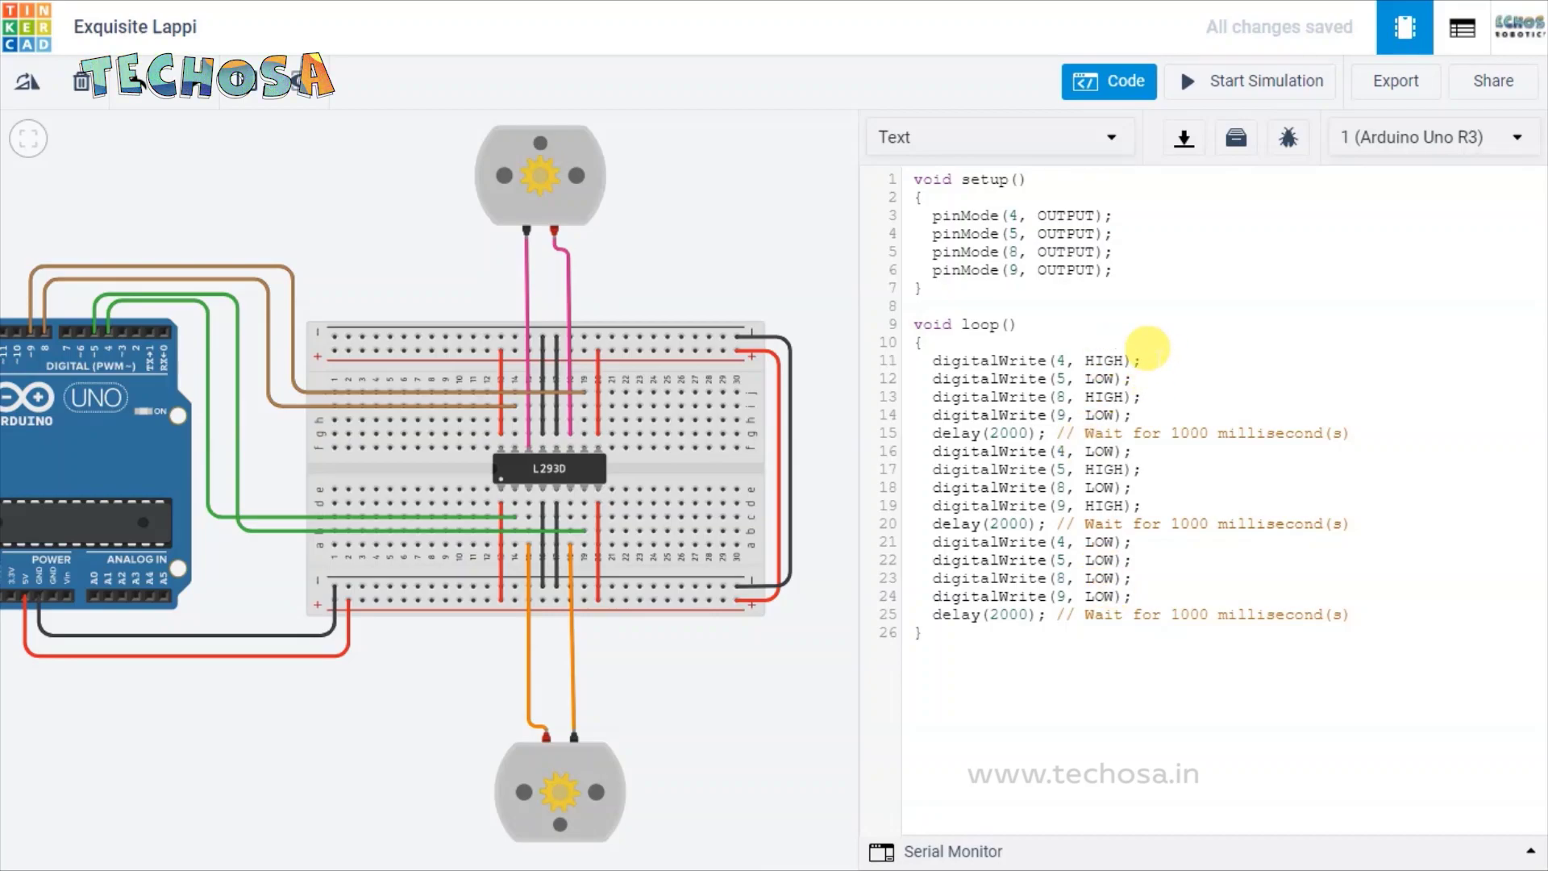
# Step: Add the comments //Motor 1 after the first digitalWrite(5, LOW) line and // Motor 2 after the first digitalWrite(9, LOW) line
pyautogui.moveTo(1132, 378); pyautogui.dragTo(919, 355)
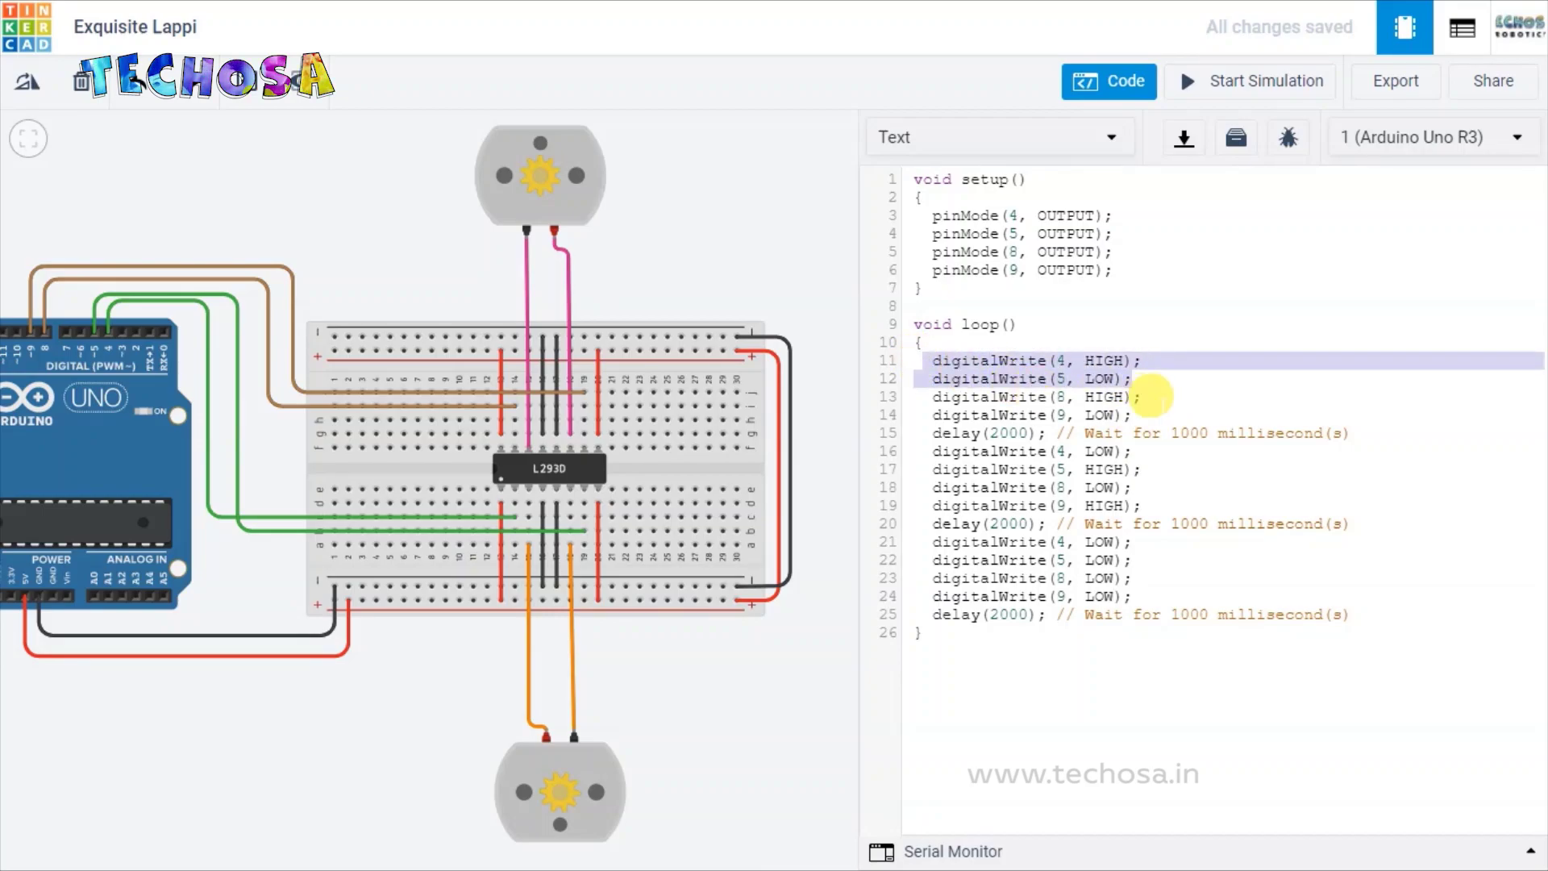
pyautogui.moveTo(1132, 414); pyautogui.dragTo(893, 386)
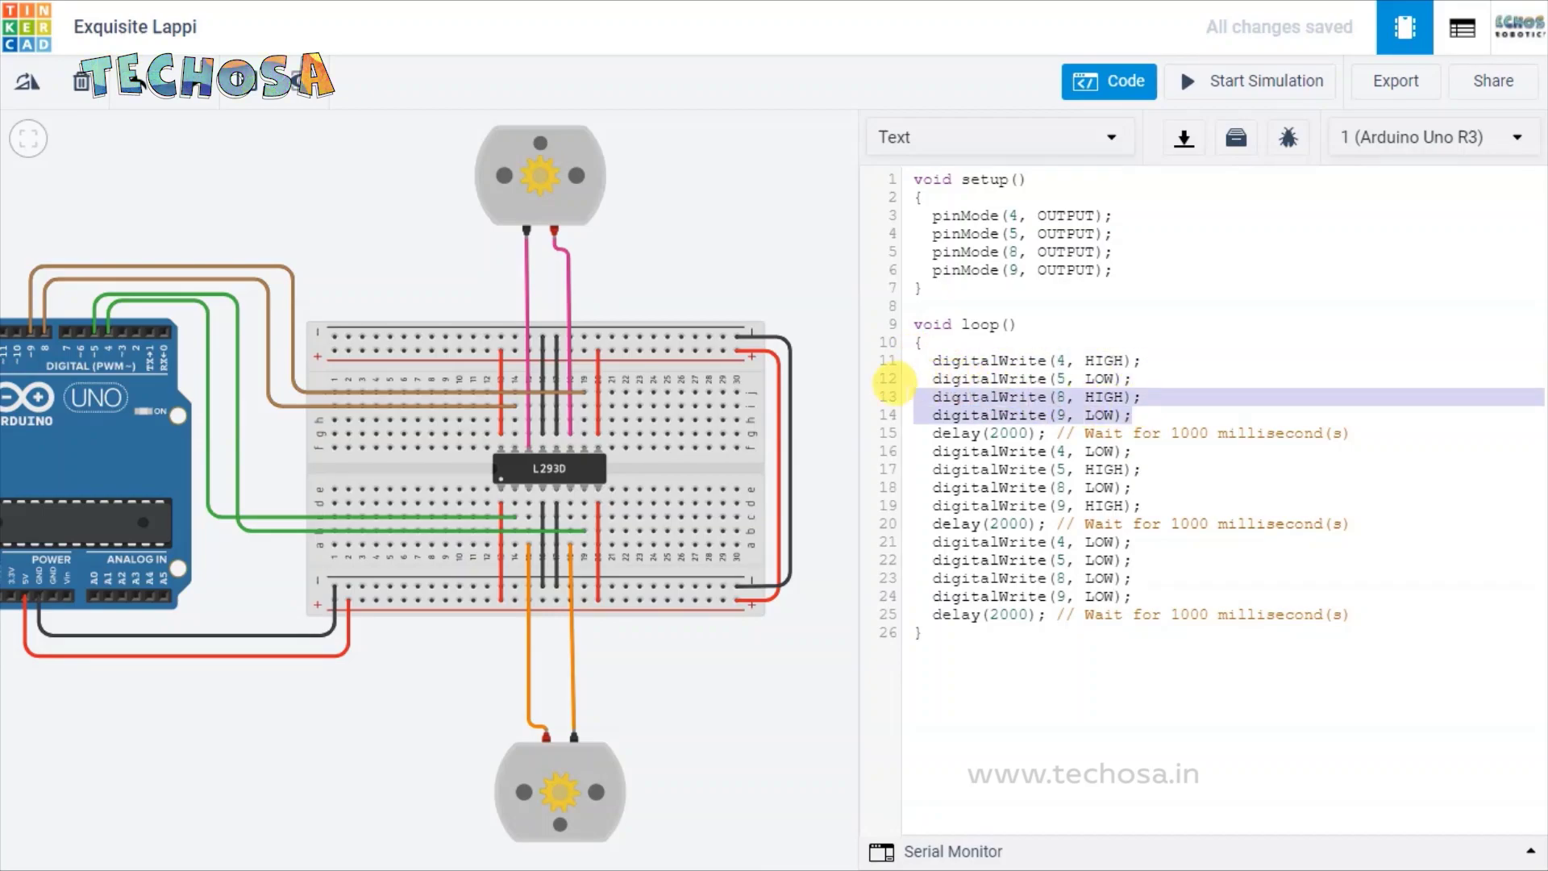
pyautogui.click(1151, 375)
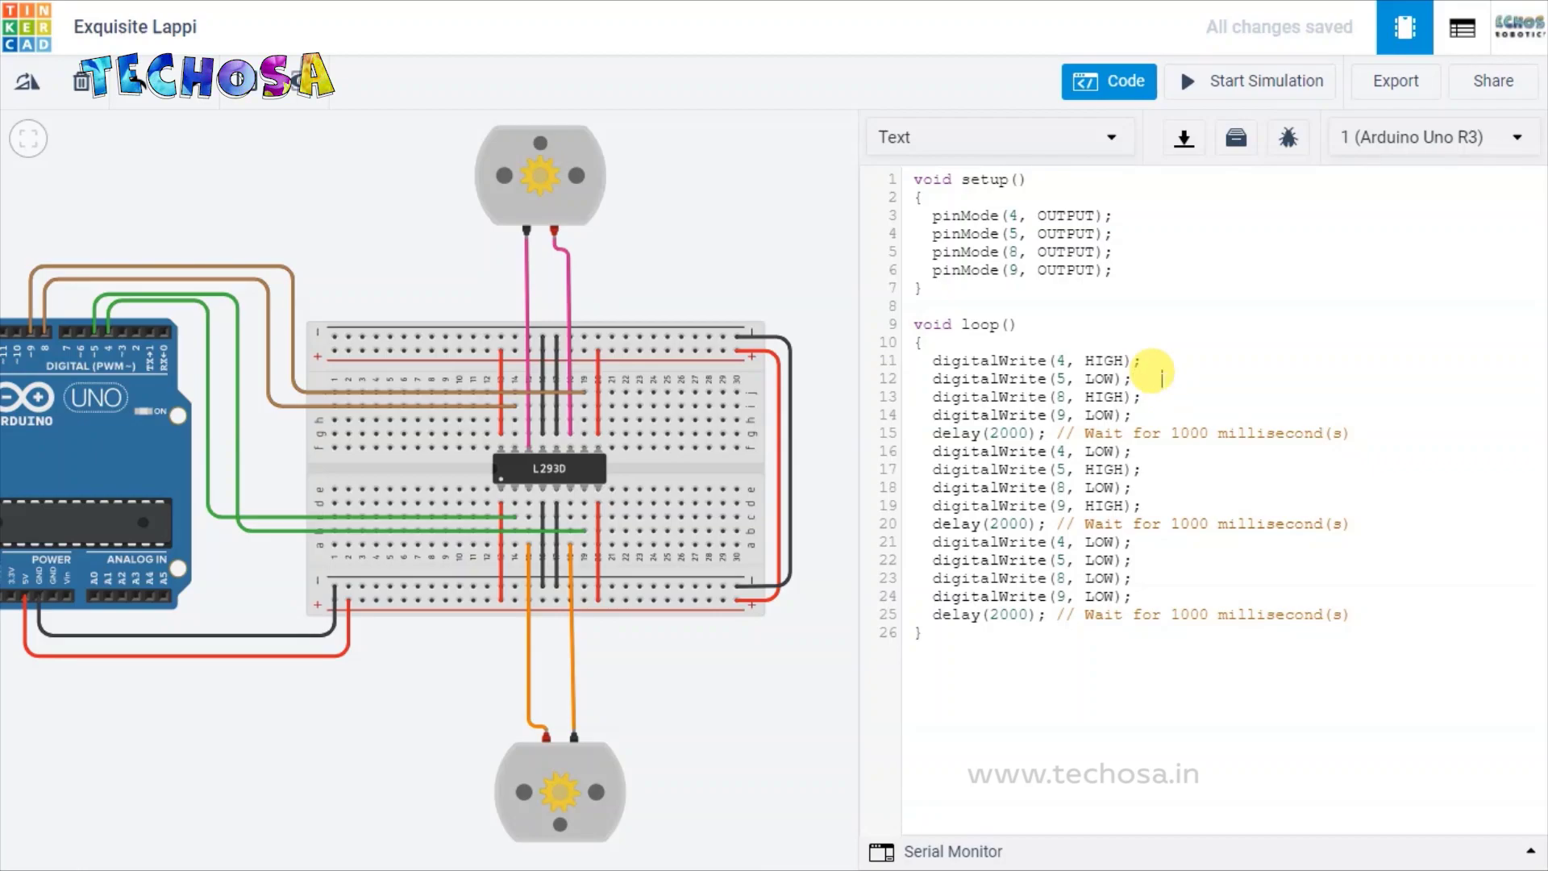
pyautogui.write('//Motor 1')
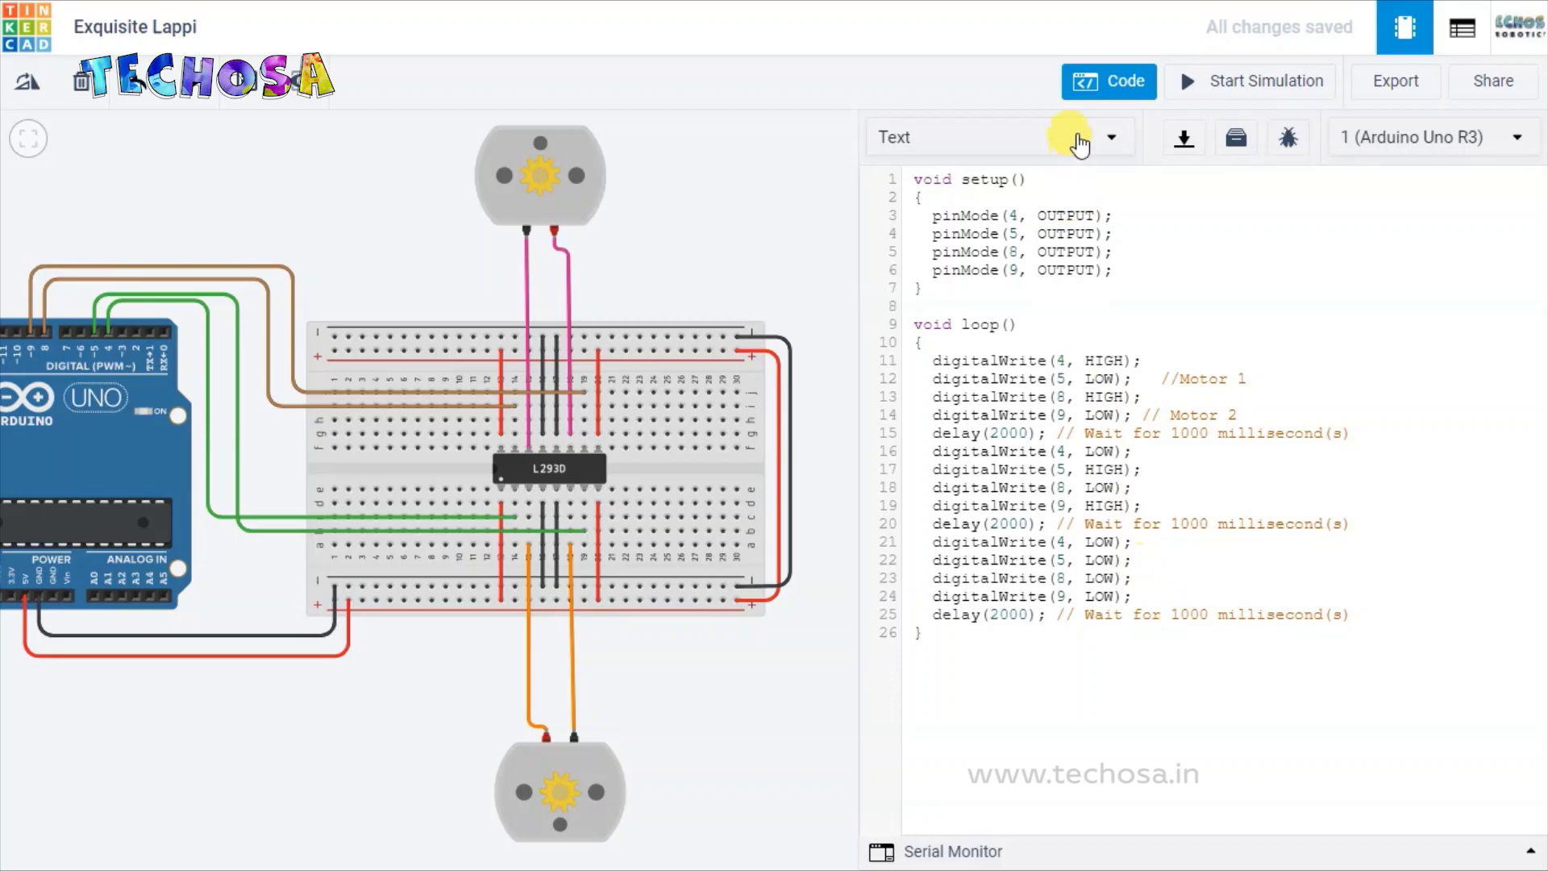
# Step: Run the simulation and check the speed and rotation direction of both DC motors
pyautogui.click(1229, 89)
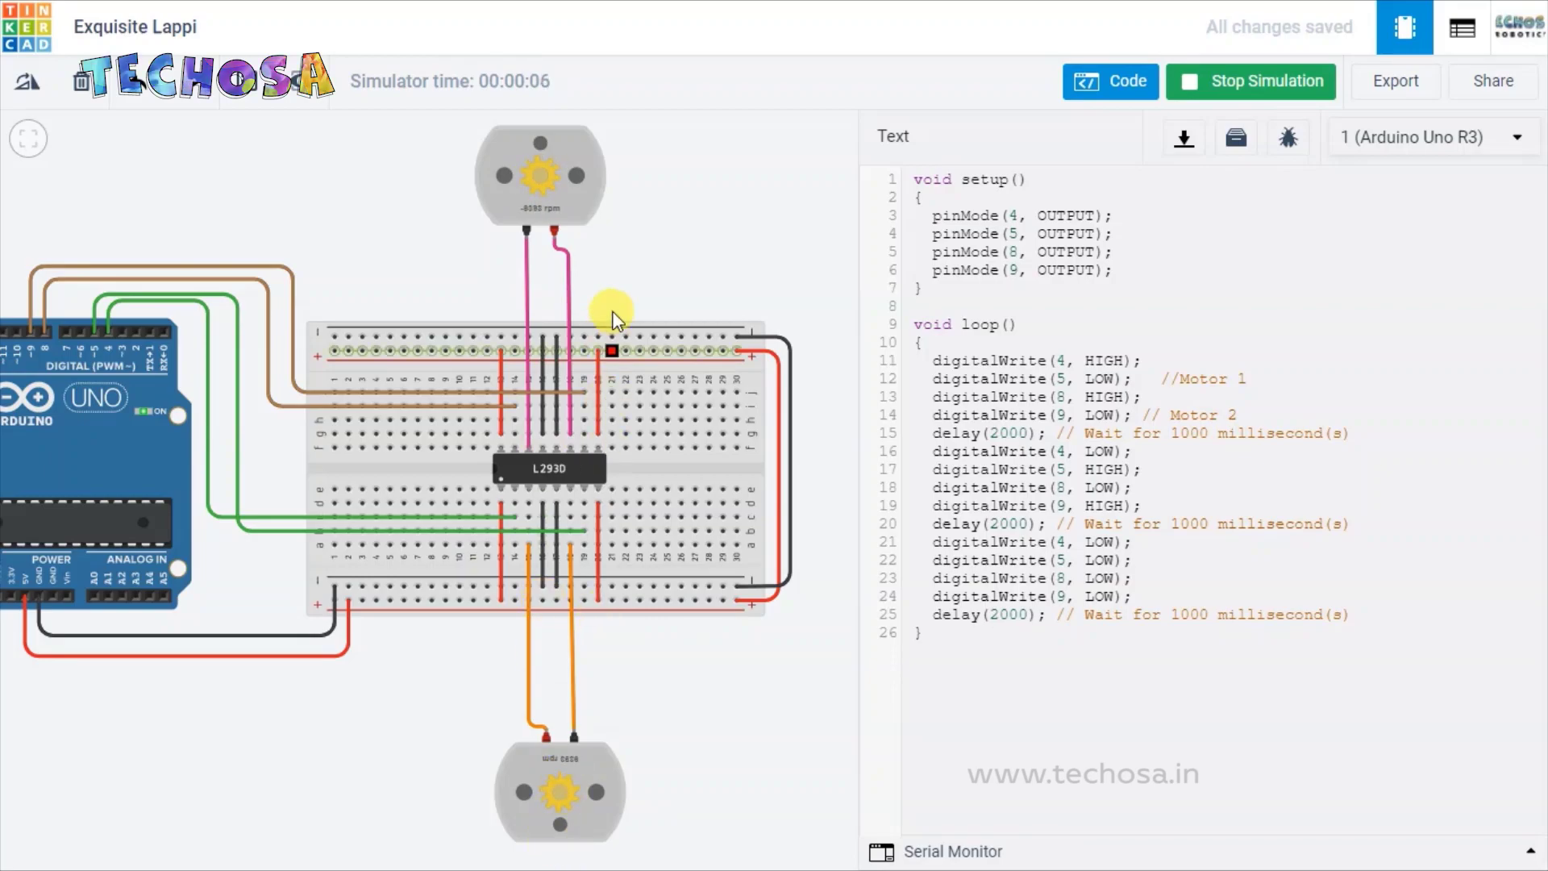
pyautogui.scroll(1, 639, 232)
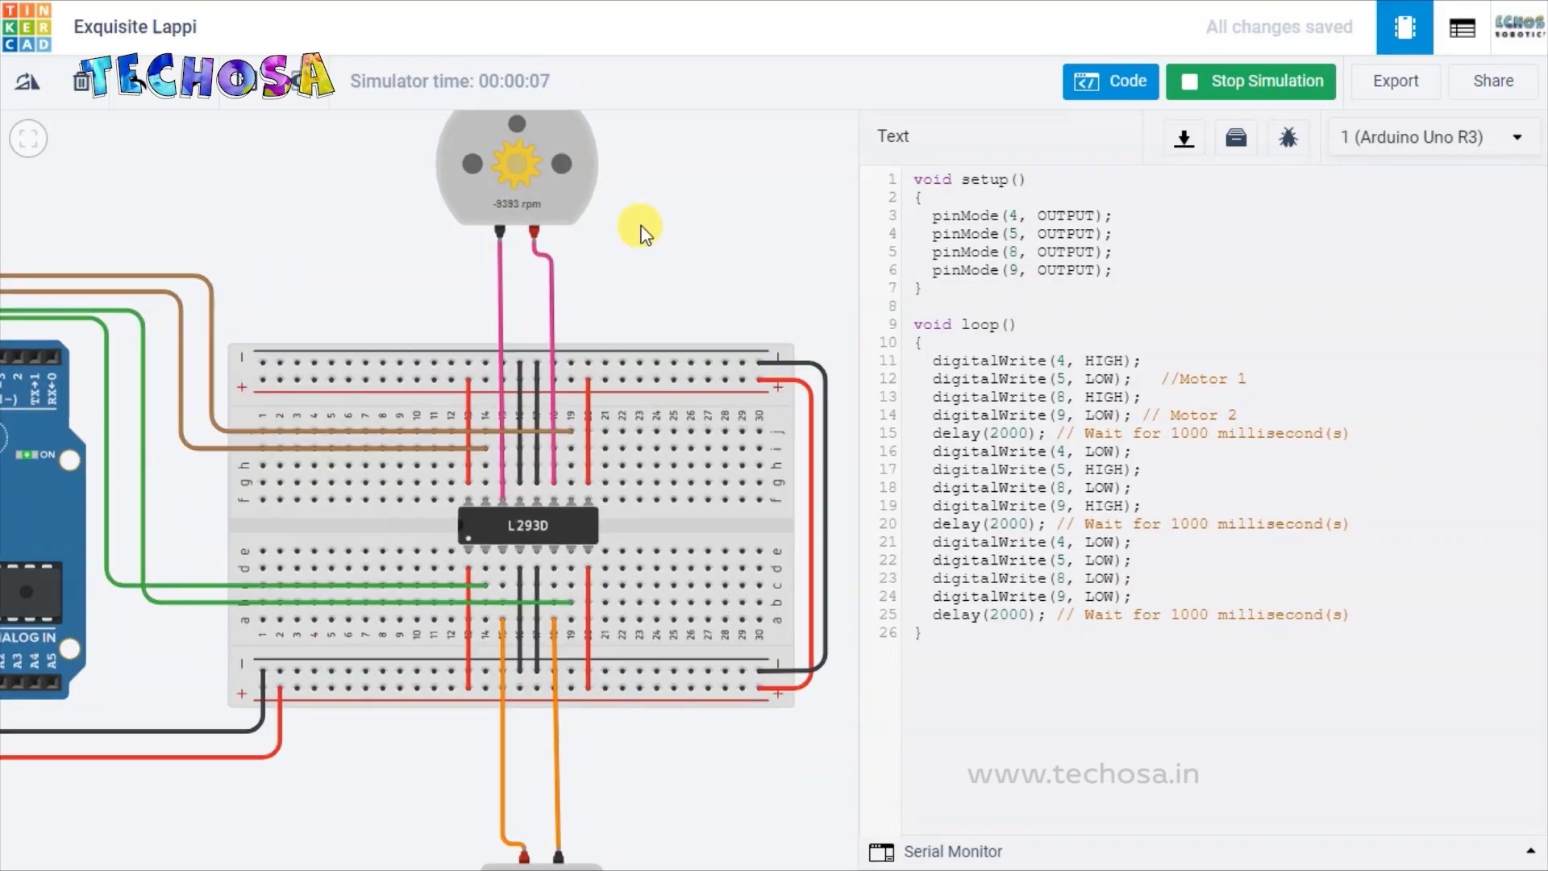
pyautogui.moveTo(650, 259); pyautogui.dragTo(665, 149)
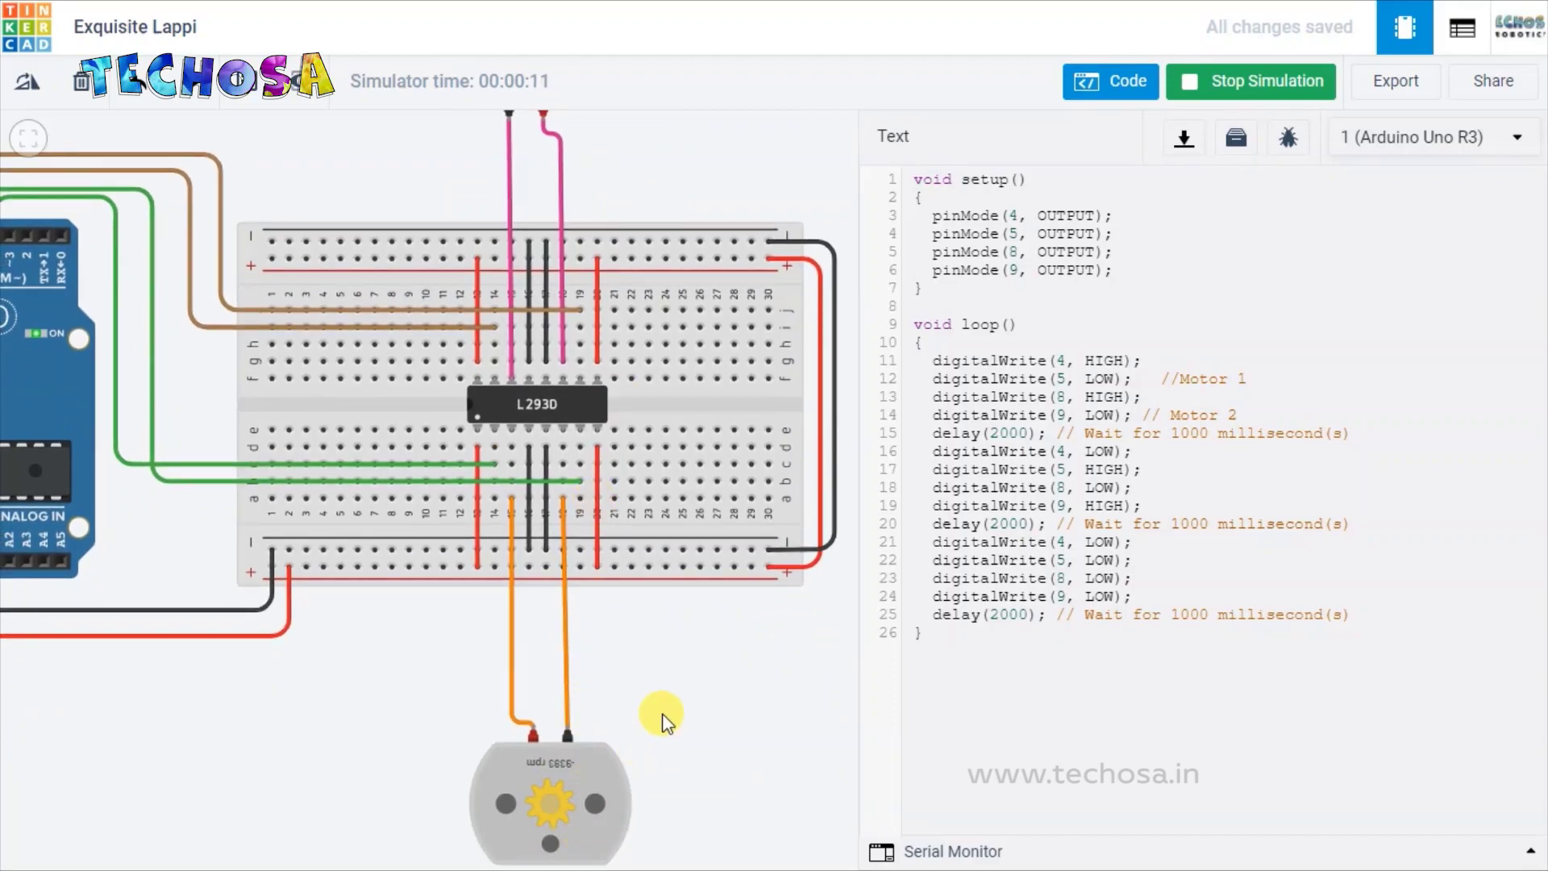
pyautogui.scroll(-3, 661, 702)
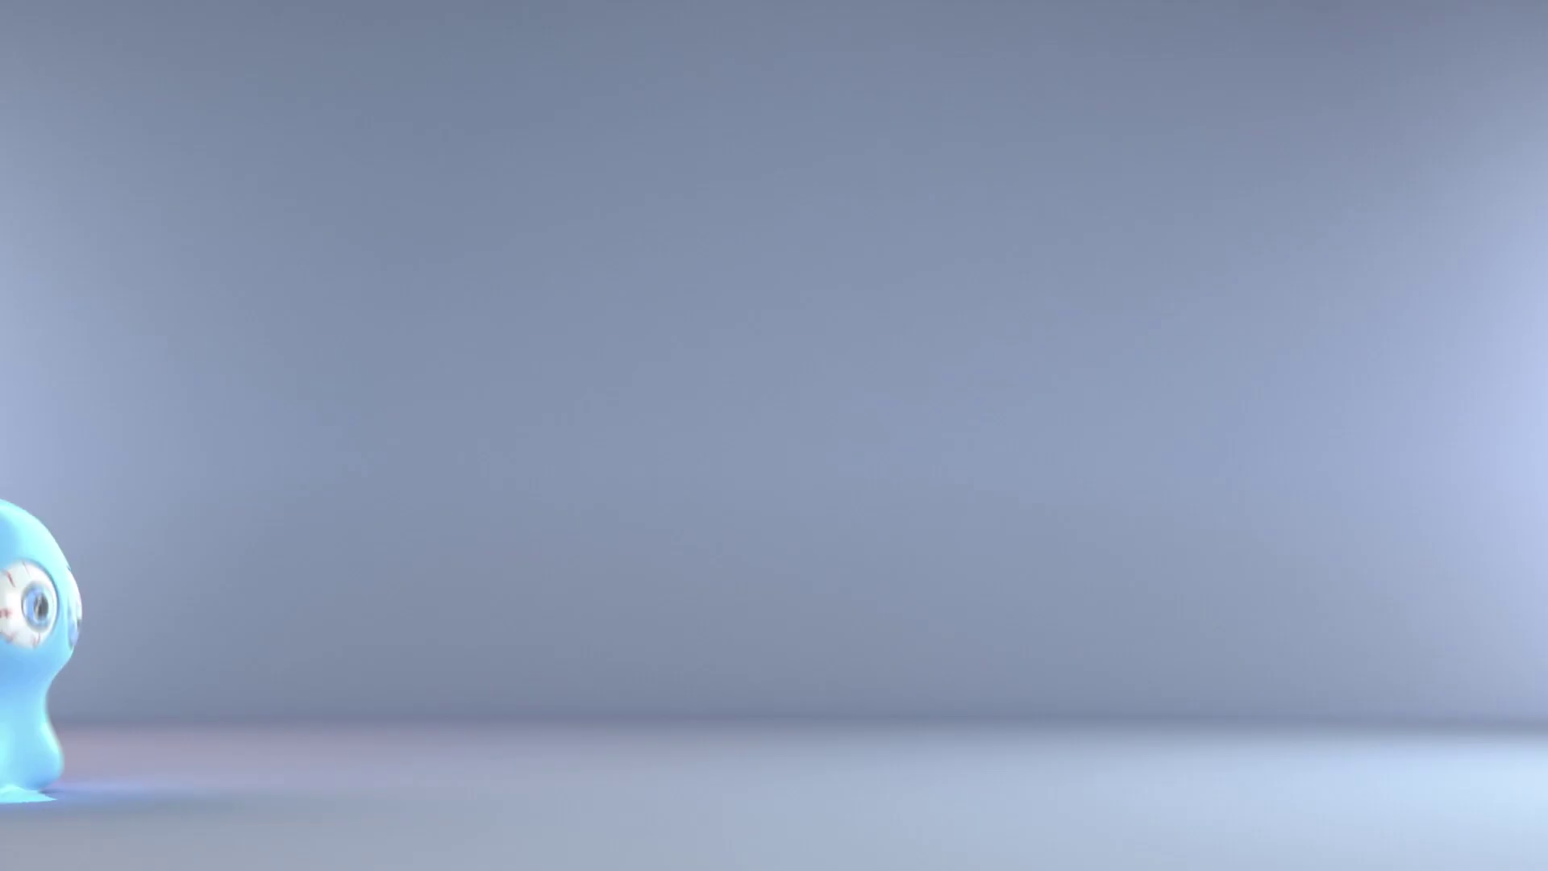